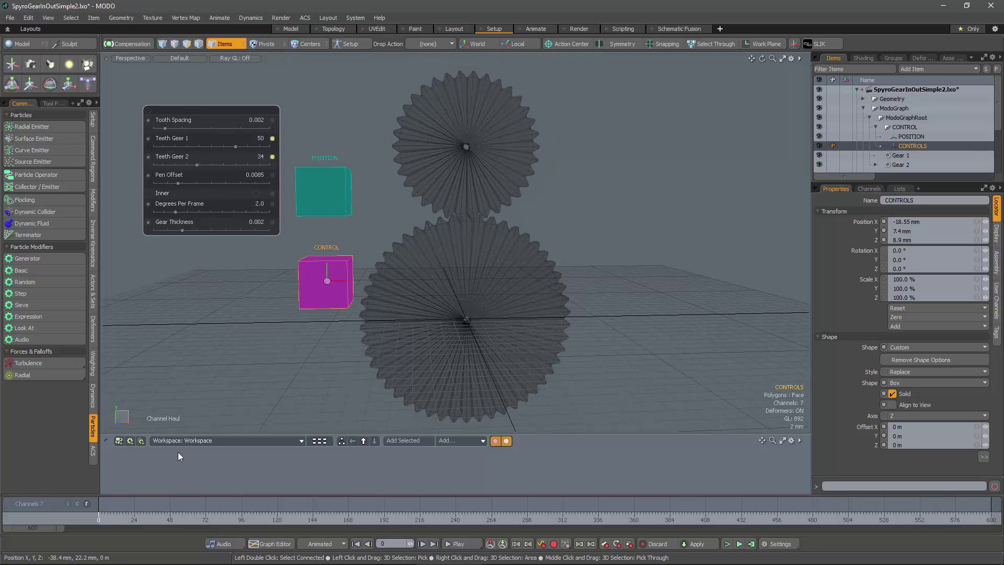
Step: Scrub the rig animation to frame 15 while changing Teeth Geer 2 to 45 and finally to 29
mouse_move(105, 505)
mouse_down()
mouse_move(176, 504)
mouse_move(116, 504)
mouse_up()
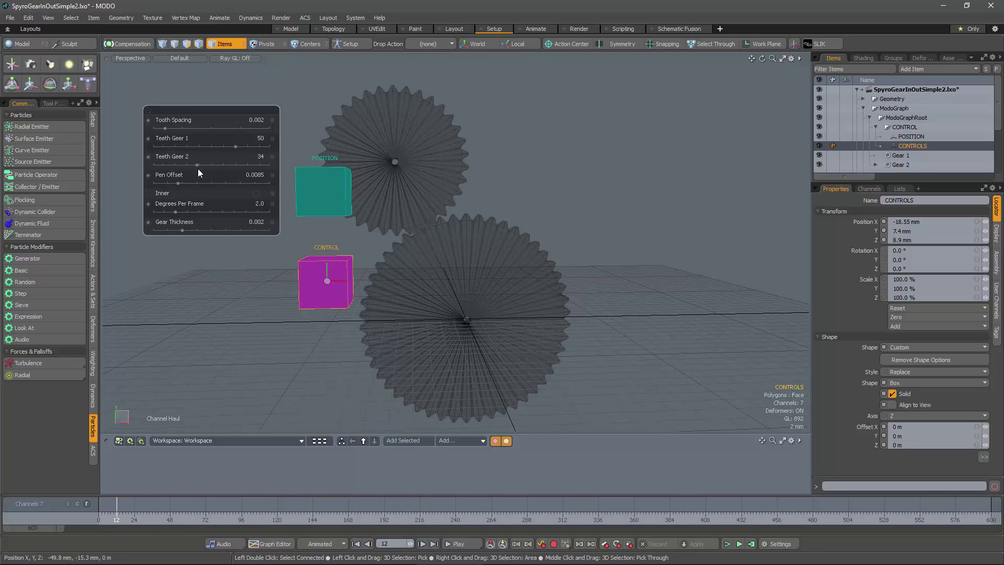
drag(197, 165, 223, 166)
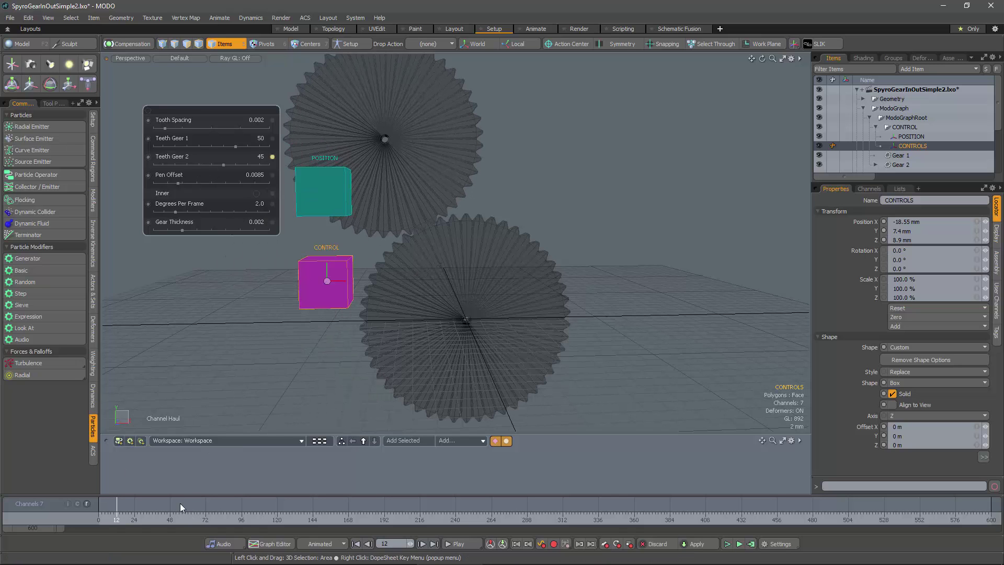
mouse_move(116, 516)
mouse_down()
mouse_move(156, 516)
mouse_move(121, 512)
mouse_up()
alt+drag(238, 305, 434, 253)
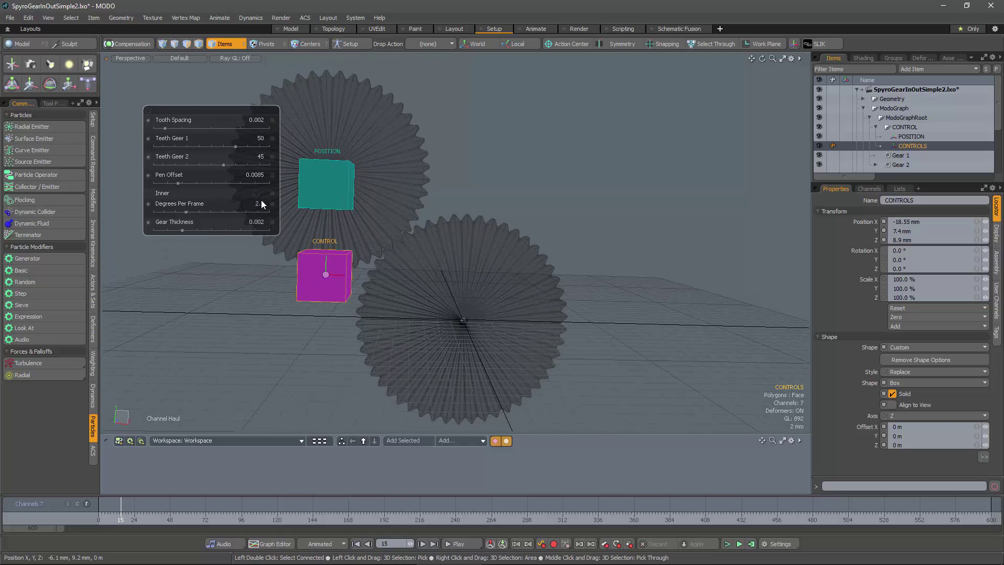
drag(224, 165, 185, 166)
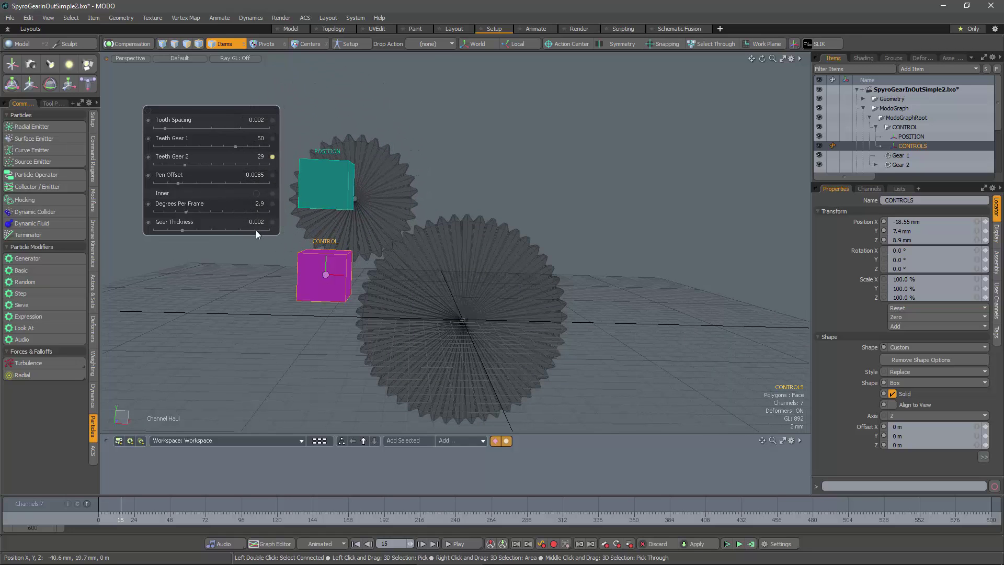
Step: Enable the rig's Inner option and scrub the animation to frame 90
click(256, 193)
alt+shift+drag(508, 370, 533, 315)
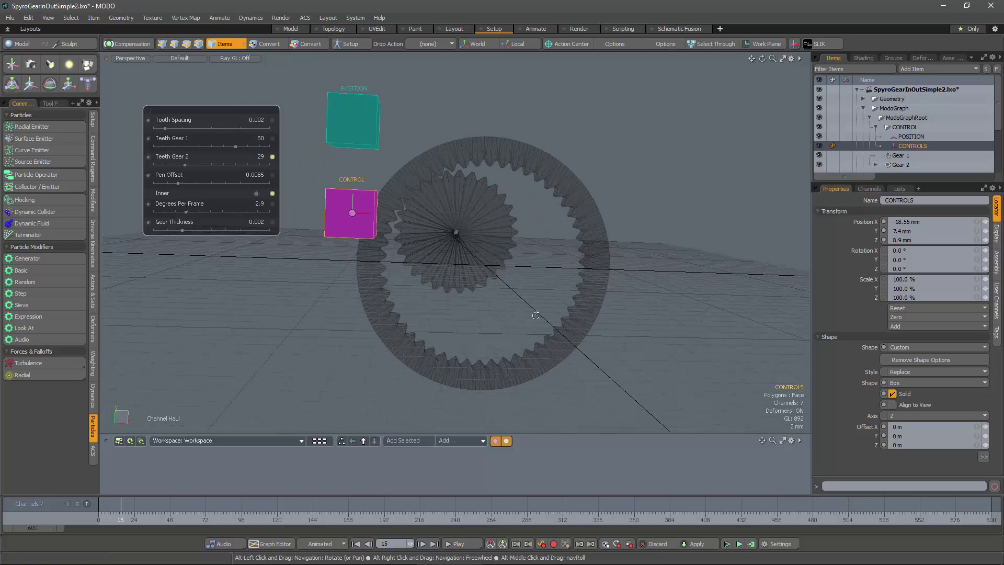
drag(121, 519, 233, 518)
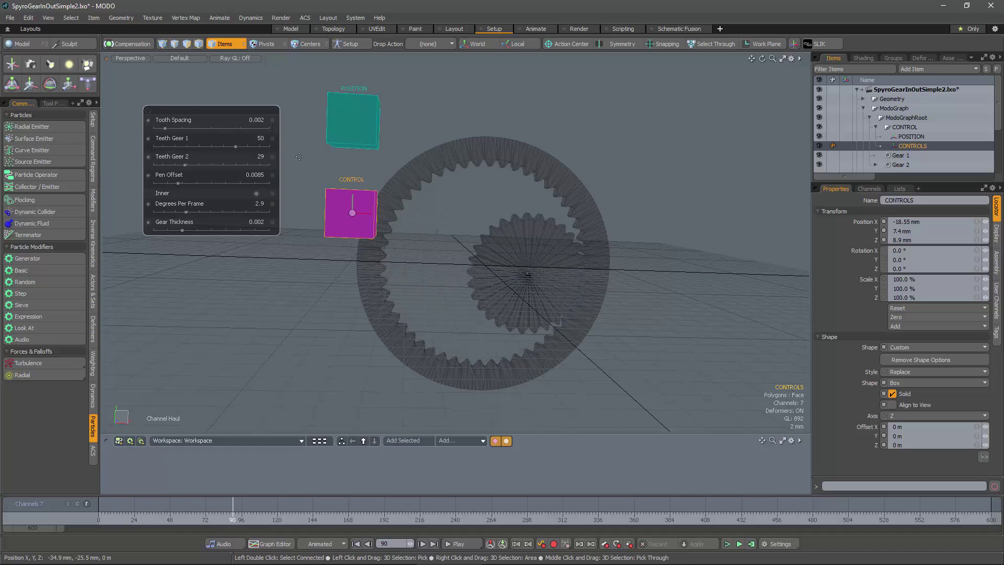
Step: Use the POSITION control to rotate the whole gear rig to -61° in X and move it to -8 mm in X
click(350, 127)
alt+drag(466, 345, 493, 226)
drag(554, 270, 427, 262)
alt+drag(477, 206, 338, 289)
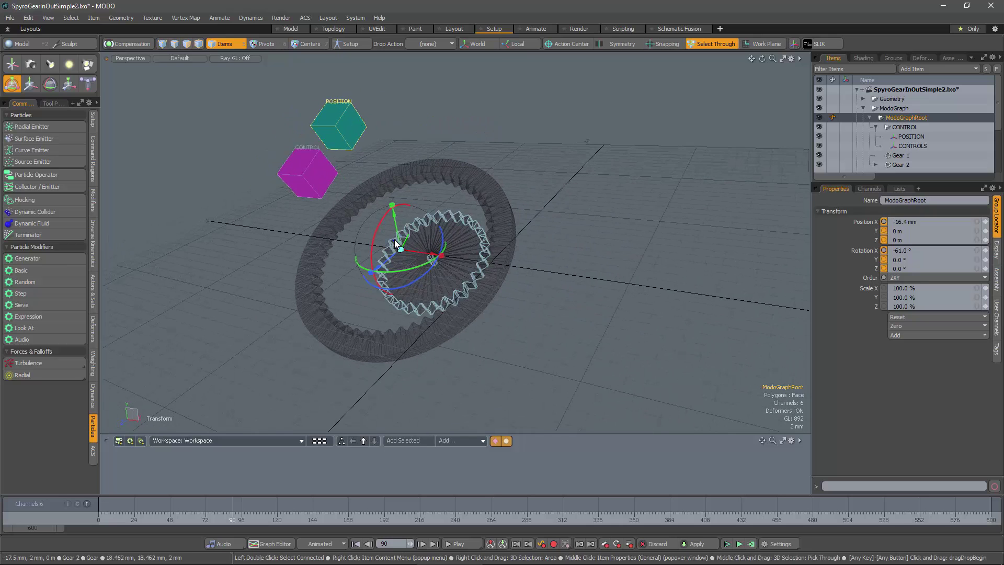
drag(427, 254, 473, 262)
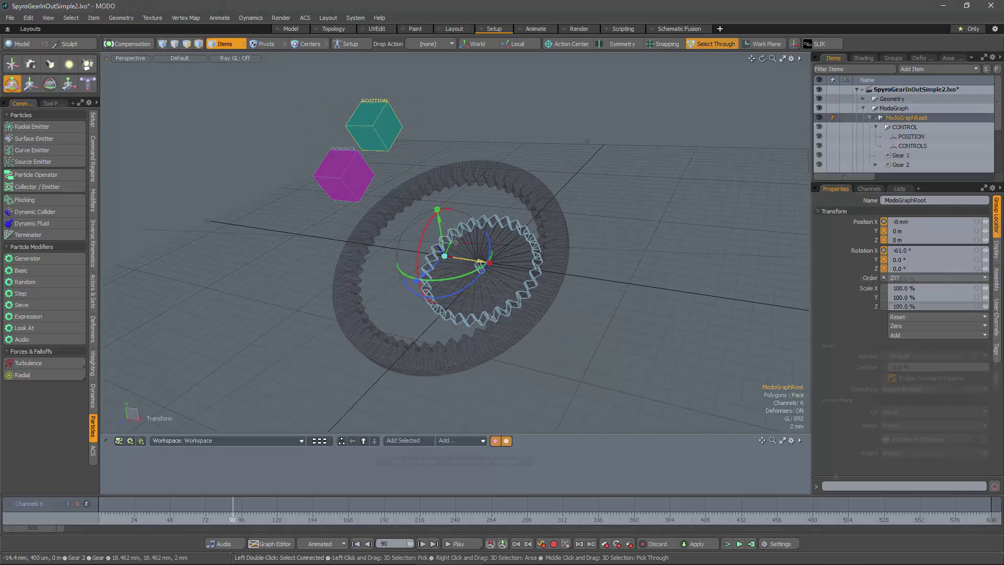
Step: Create a new scene and add a procedural Gear item
key(ctrl+n)
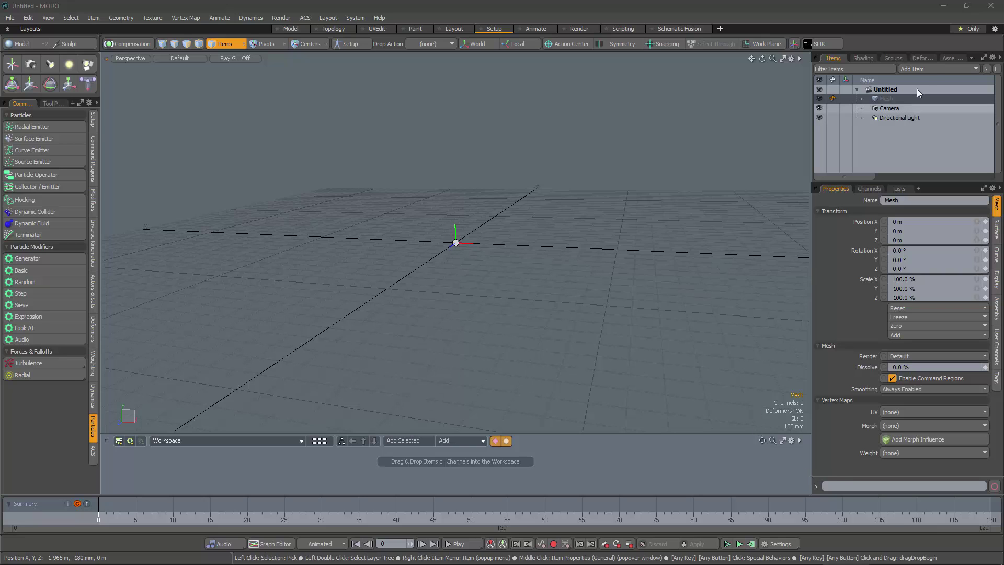
click(931, 68)
mouse_move(928, 179)
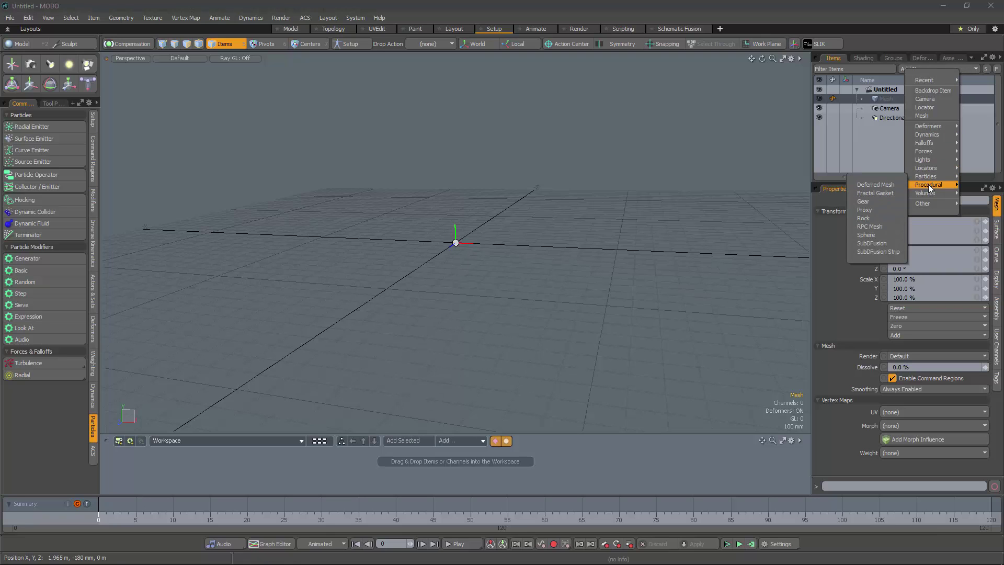
click(874, 201)
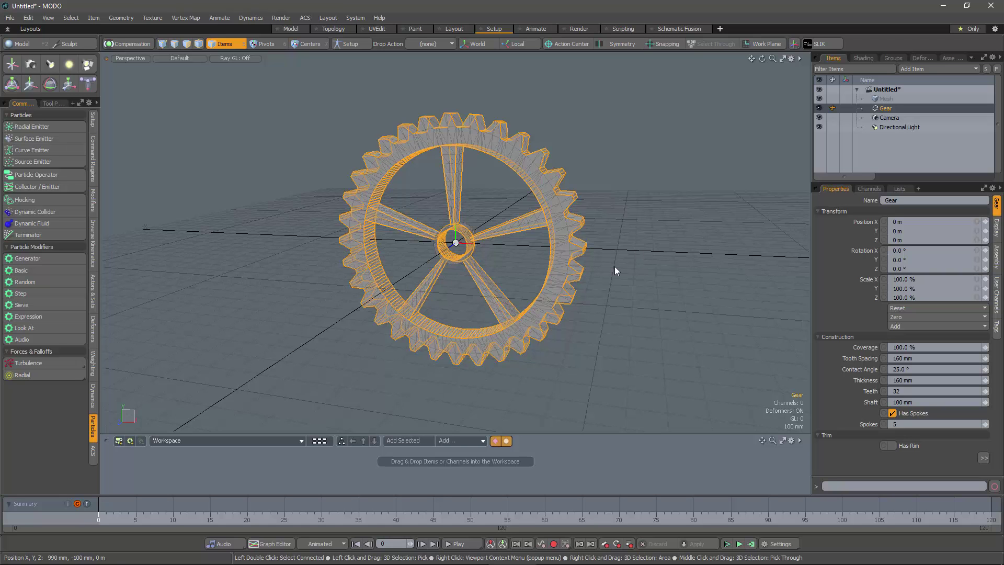
Step: Set the gear's tooth spacing and thickness to 2 mm each
alt+drag(615, 269, 648, 265)
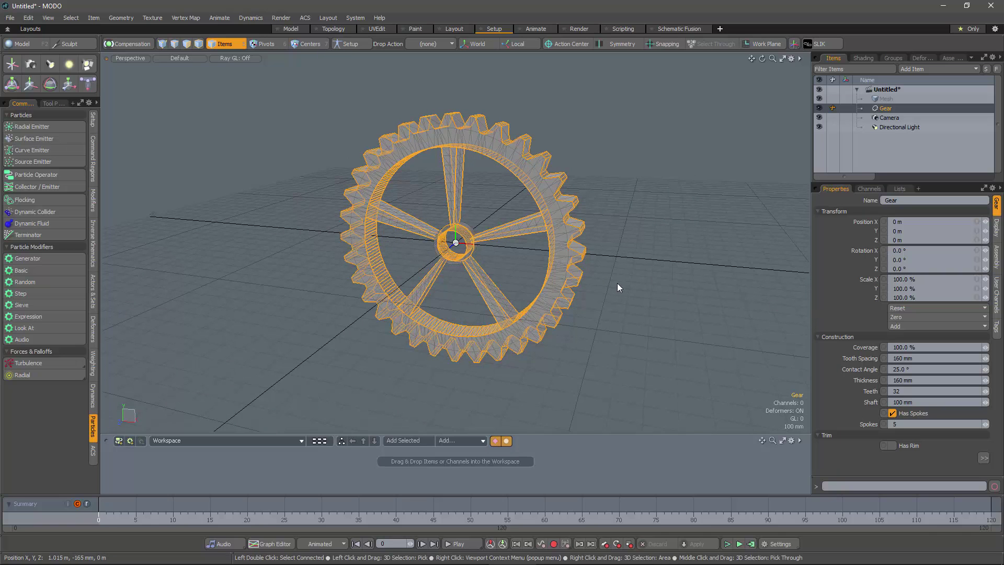
alt+drag(617, 283, 498, 216)
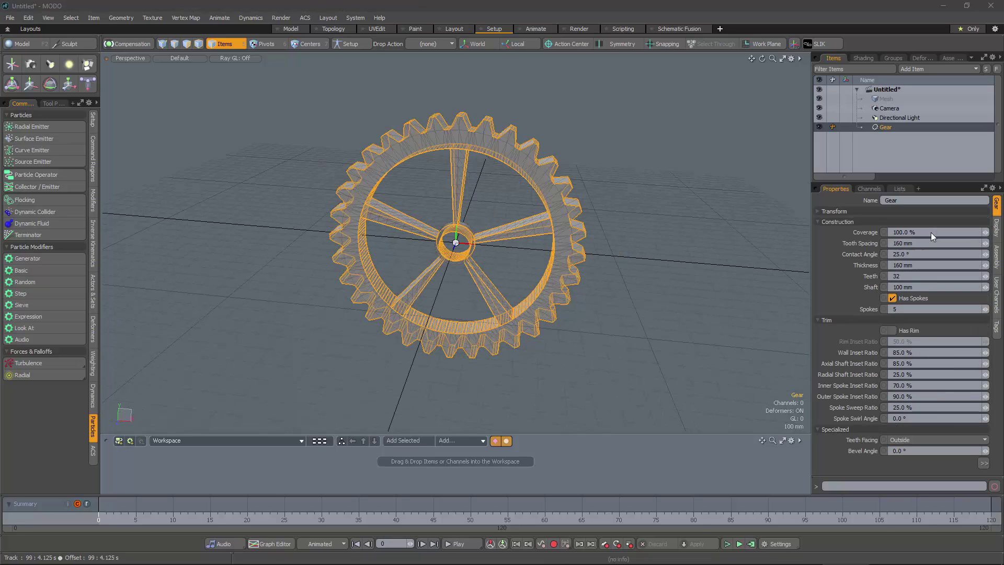
click(888, 233)
key(Tab)
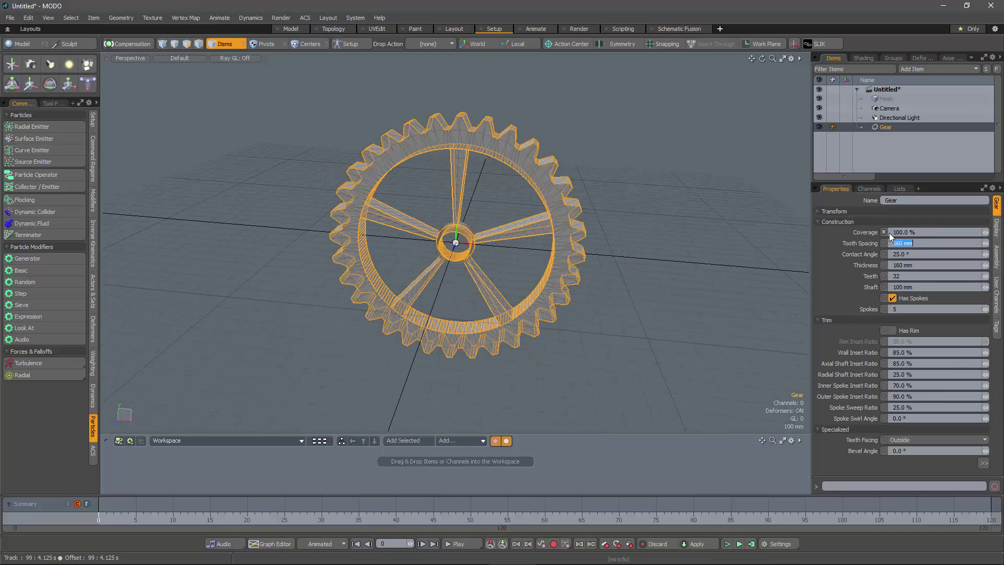
text(2mm)
key(Tab)
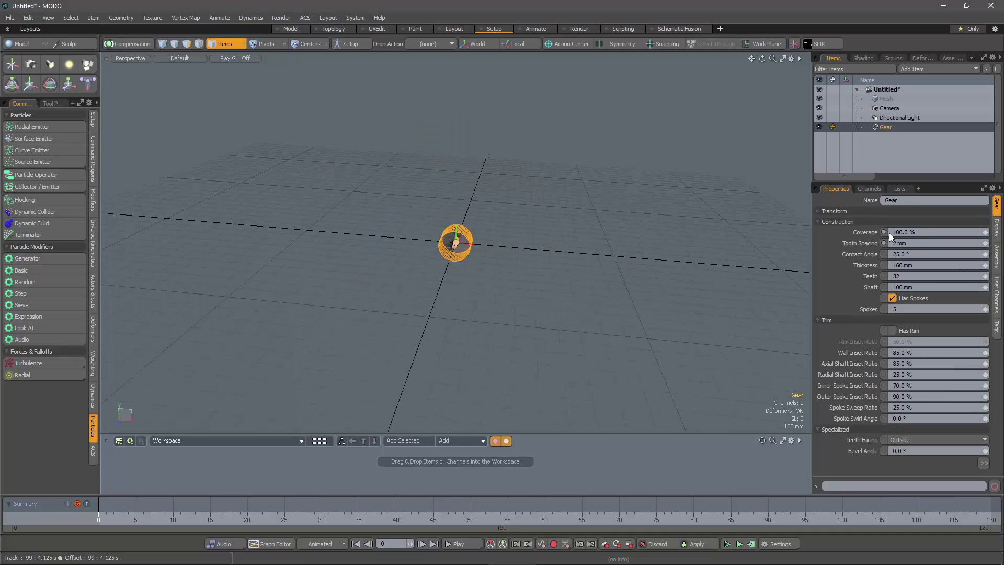
key(Escape)
key(shift+a)
click(922, 269)
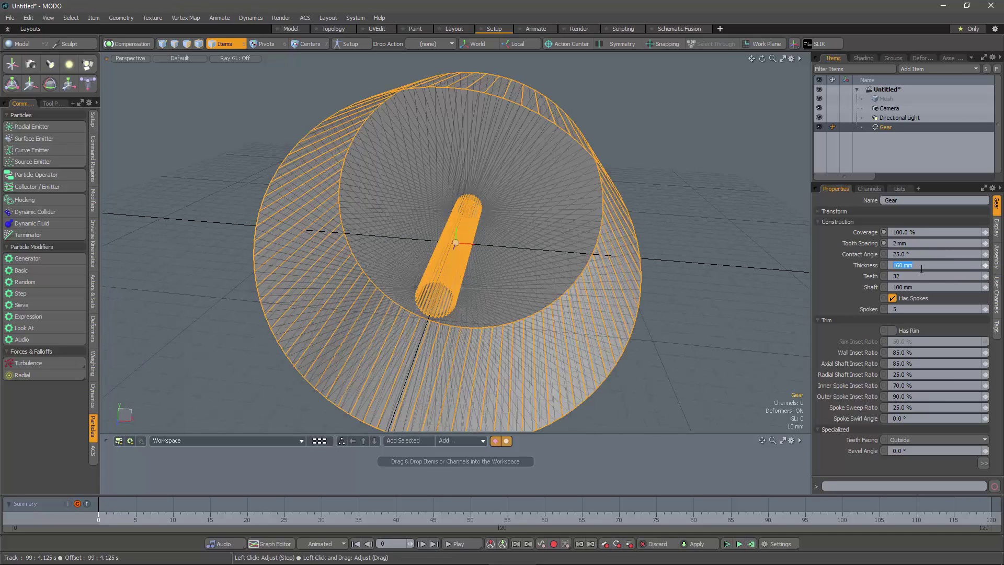
text(2mm)
key(Tab)
Step: Set the gear's shaft to 300 um and turn off its spokes
key(Tab)
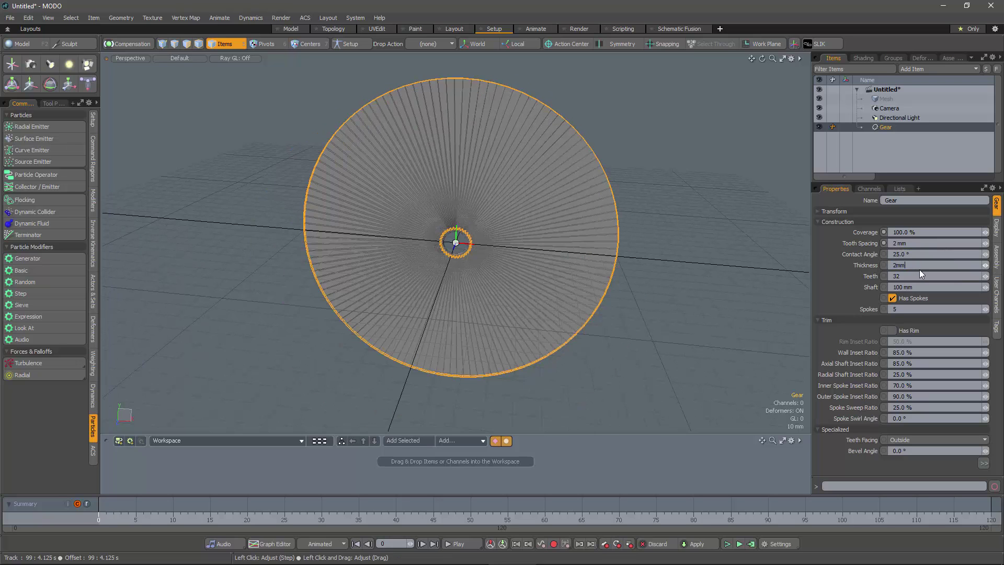
text(300um)
key(Tab)
click(892, 298)
key(shift+a)
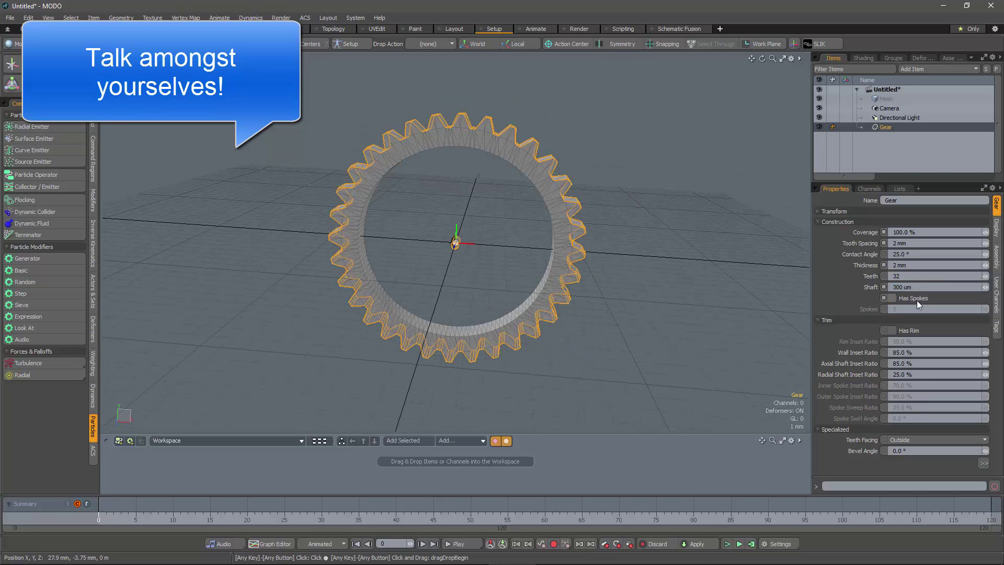
Step: Give the gear a rim with 100% rim inset, 15% wall inset, 100% axial shaft inset and 0% radial shaft inset
click(893, 330)
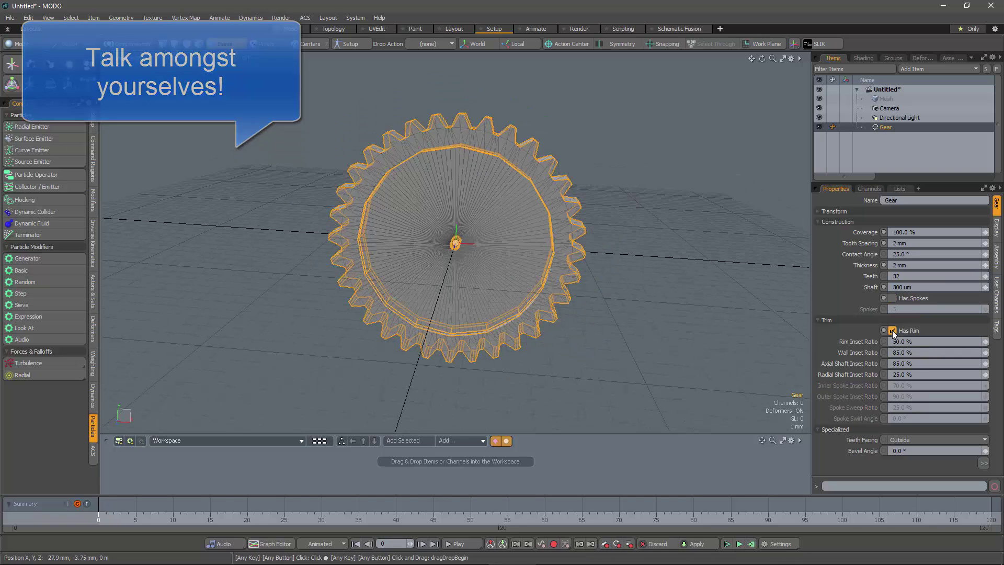
drag(916, 341, 881, 340)
text(100)
key(Tab)
text(15)
key(Tab)
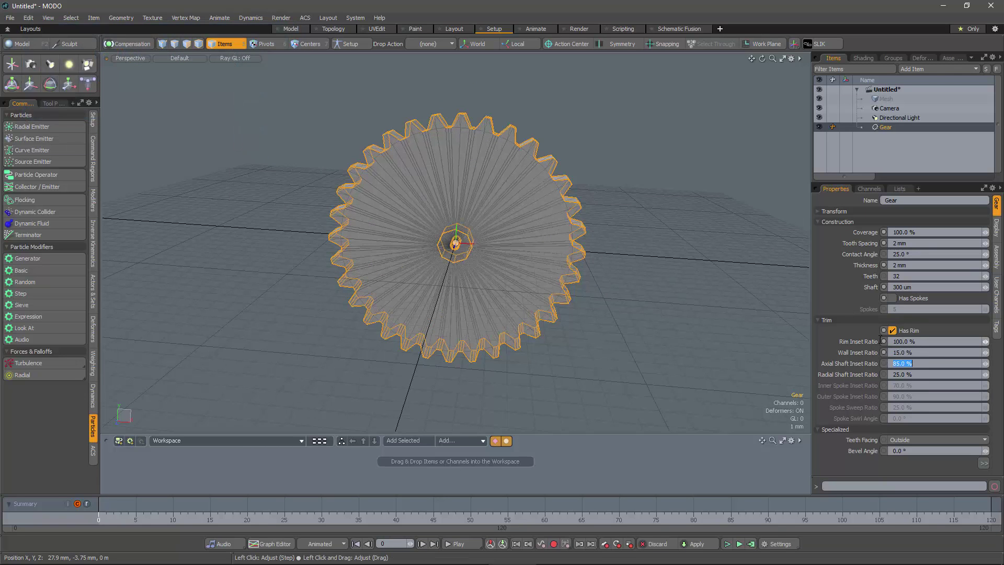
text(100)
key(Tab)
text(0)
Step: Set the gear's tooth face ratio to 60%
click(815, 319)
click(909, 385)
text(60)
key(Tab)
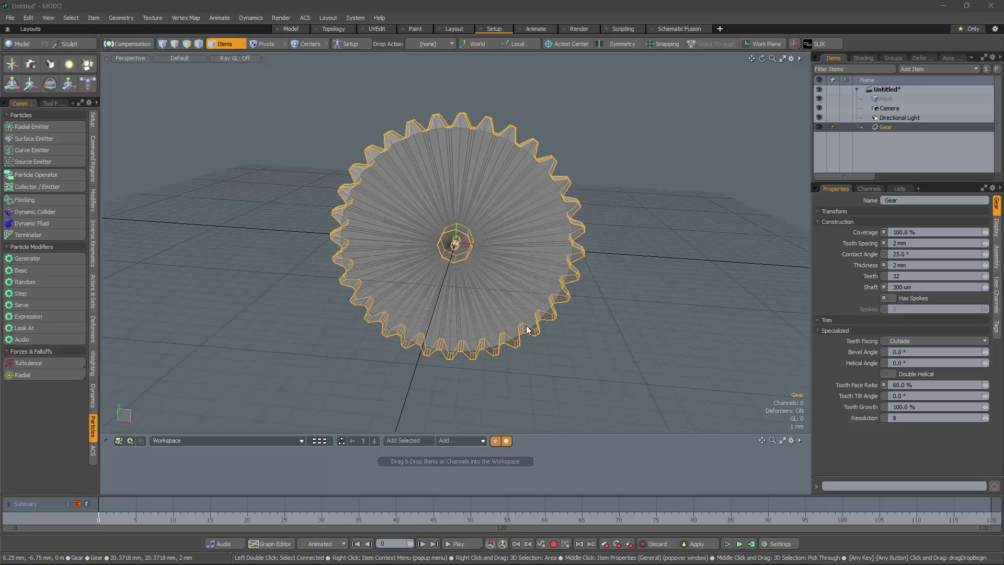
Step: Vary the gear's number of teeth to 30 and settle on 34
alt+shift+drag(513, 287, 517, 323)
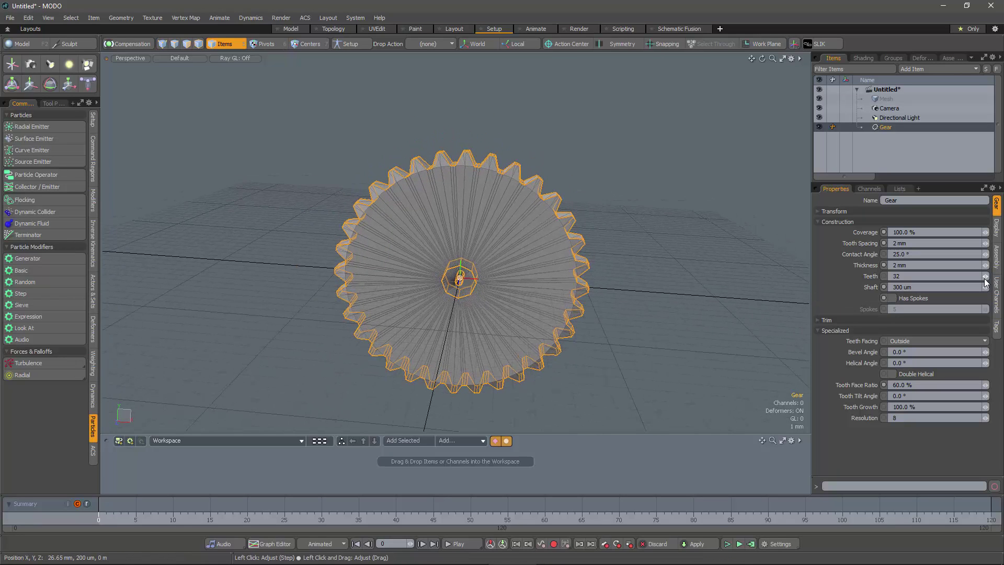
mouse_move(985, 276)
mouse_down()
mouse_move(949, 276)
mouse_move(1000, 276)
mouse_move(952, 276)
mouse_move(977, 276)
mouse_up()
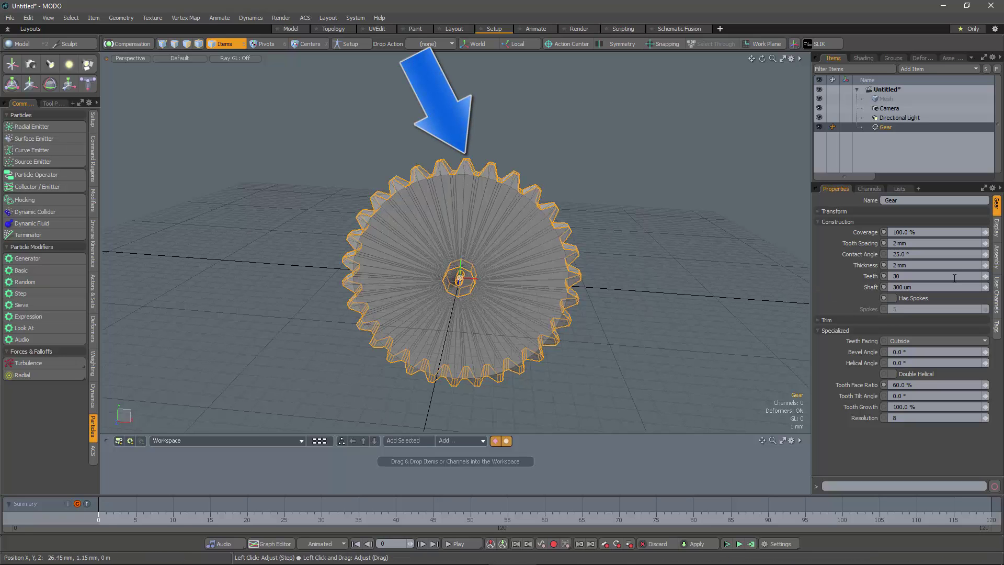
mouse_move(985, 277)
mouse_down()
mouse_move(964, 277)
mouse_move(990, 278)
mouse_up()
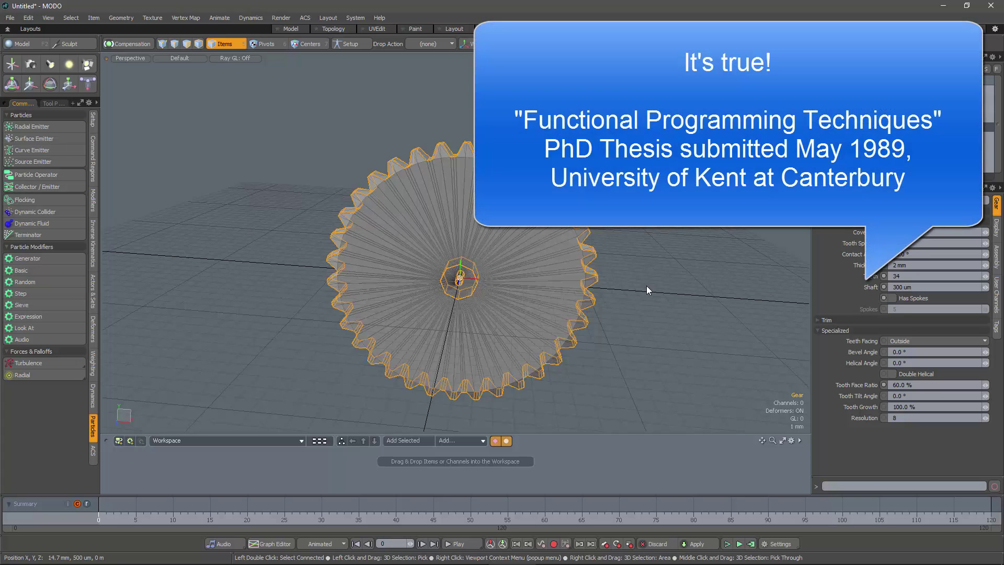
Step: Rename the gear item as Main Gear
mouse_move(646, 286)
alt+mouse_down()
mouse_move(623, 307)
mouse_move(629, 291)
alt+mouse_up()
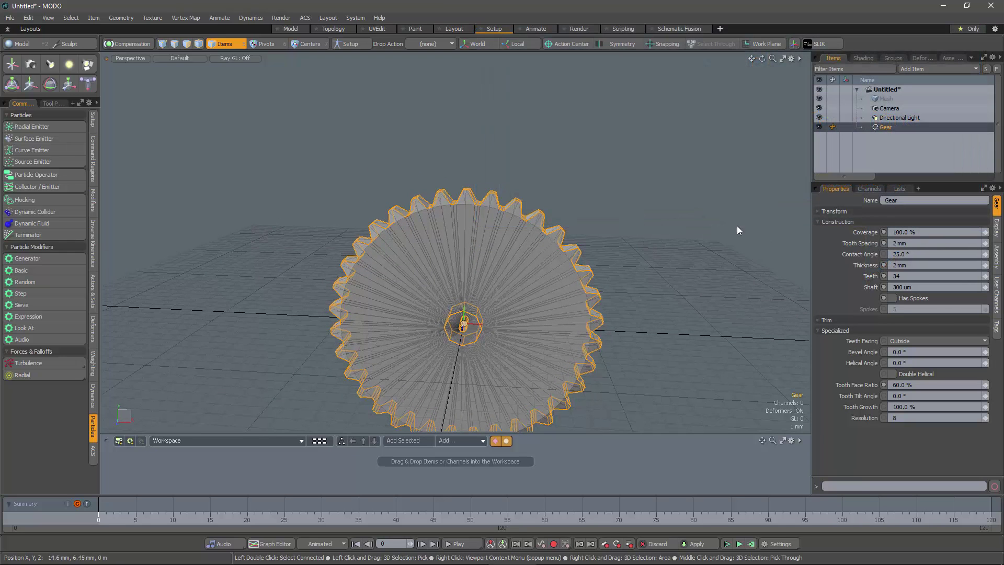
right_click(898, 129)
click(898, 129)
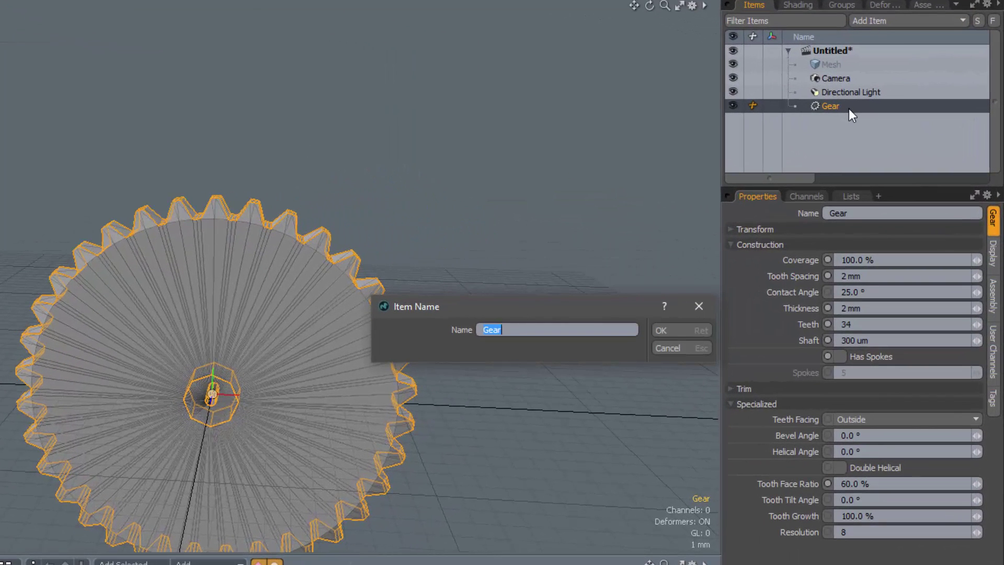
text(Main Gear)
key(Return)
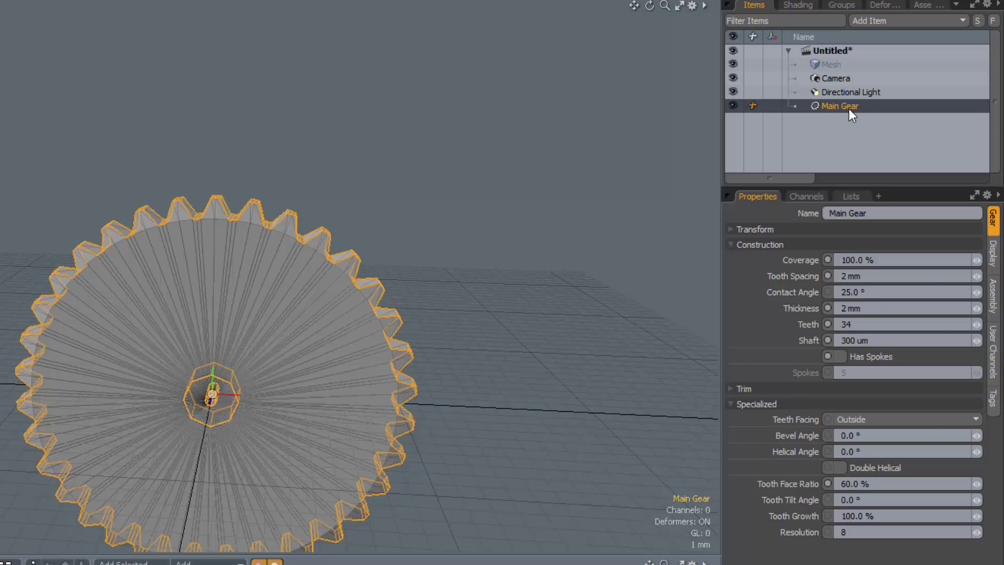
Step: Create an instance of the Main Gear and rename it as Slave Gear
right_click(848, 108)
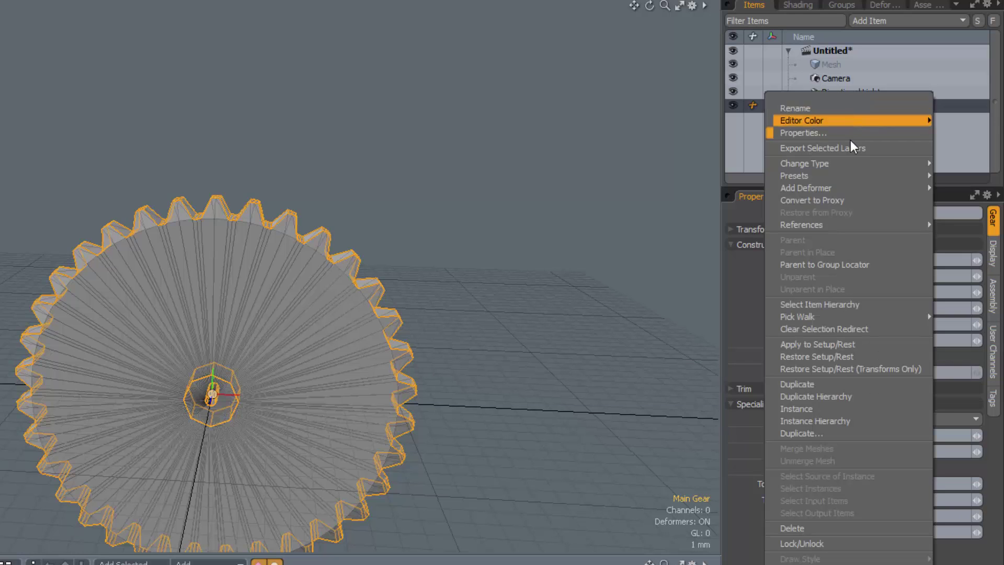
click(817, 411)
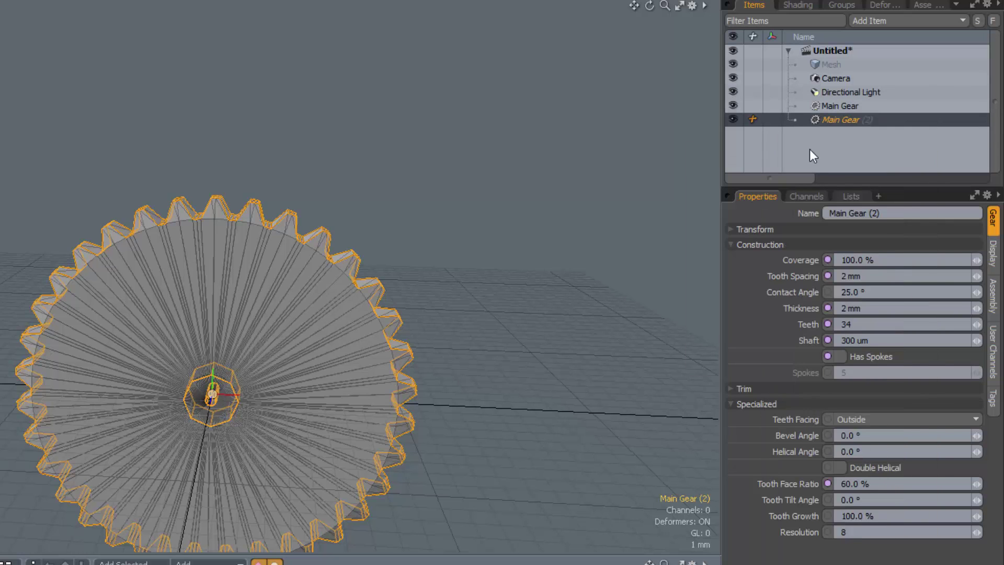
right_click(855, 121)
click(854, 121)
text(Slave Gear)
key(Return)
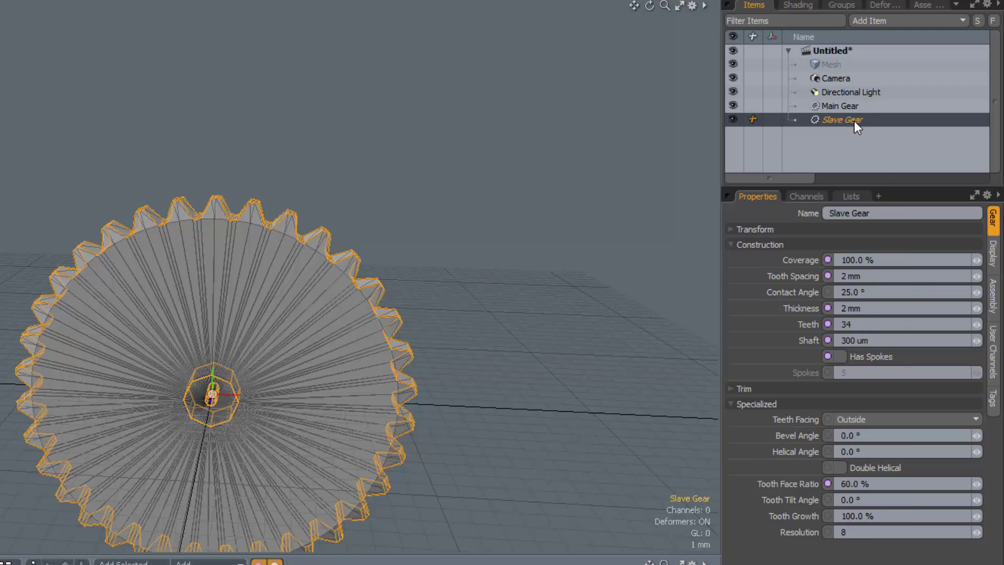
Step: Move the Slave Gear upward along Y until it sits clear above the Main Gear
key(w)
drag(215, 356, 221, 92)
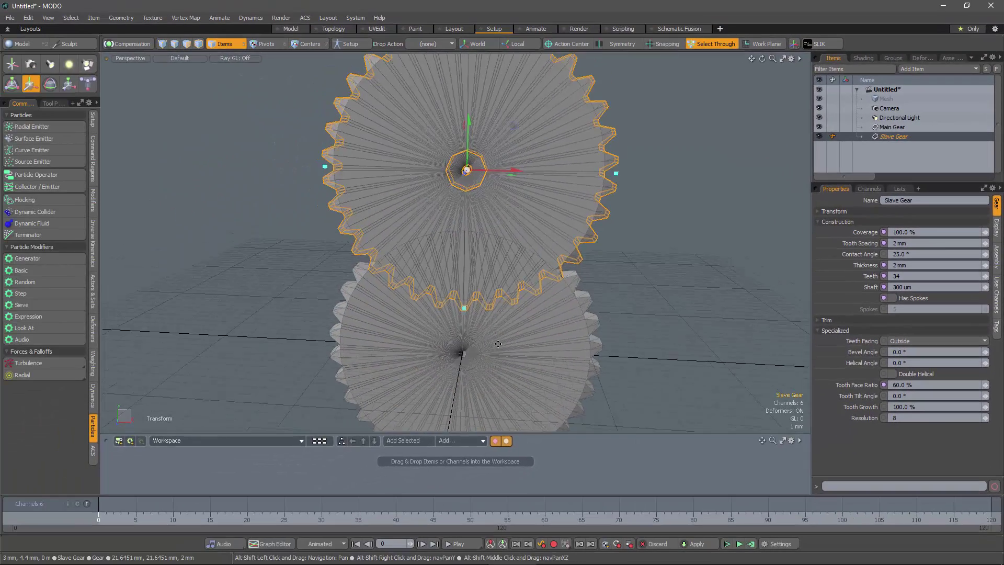
scroll(498, 344, down, 5)
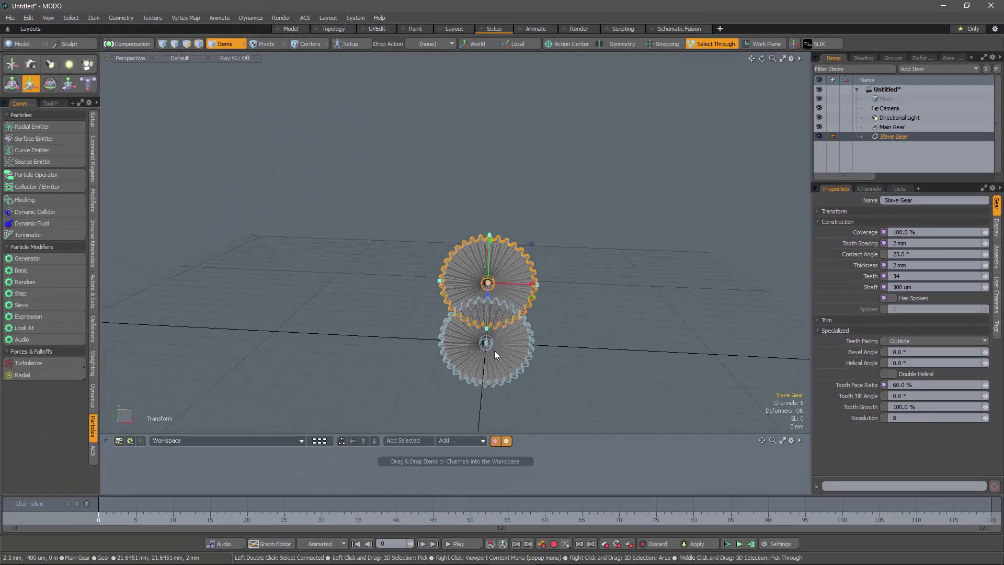
drag(490, 260, 490, 224)
Step: Set the Slave Gear's number of teeth to 32
scroll(497, 311, up, 5)
mouse_move(497, 311)
alt+mouse_down()
mouse_move(484, 332)
mouse_move(482, 305)
alt+mouse_up()
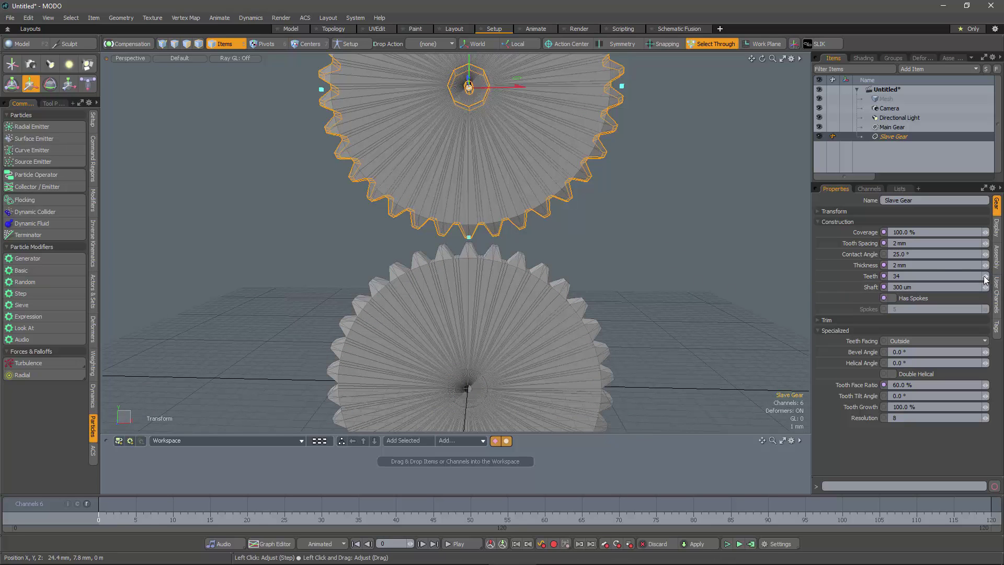
mouse_move(985, 276)
mouse_down()
mouse_move(964, 276)
mouse_move(977, 276)
mouse_up()
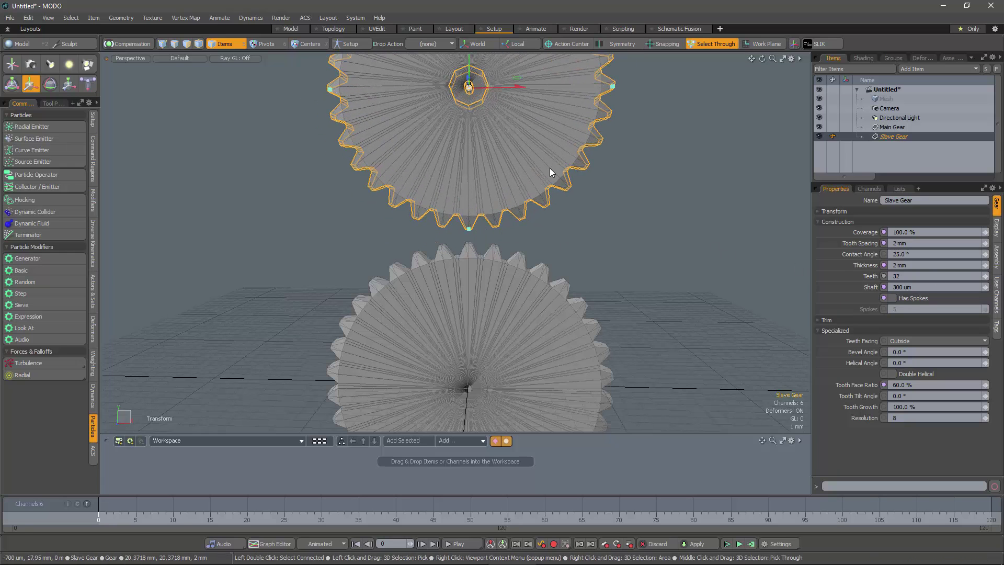
scroll(584, 232, down, 5)
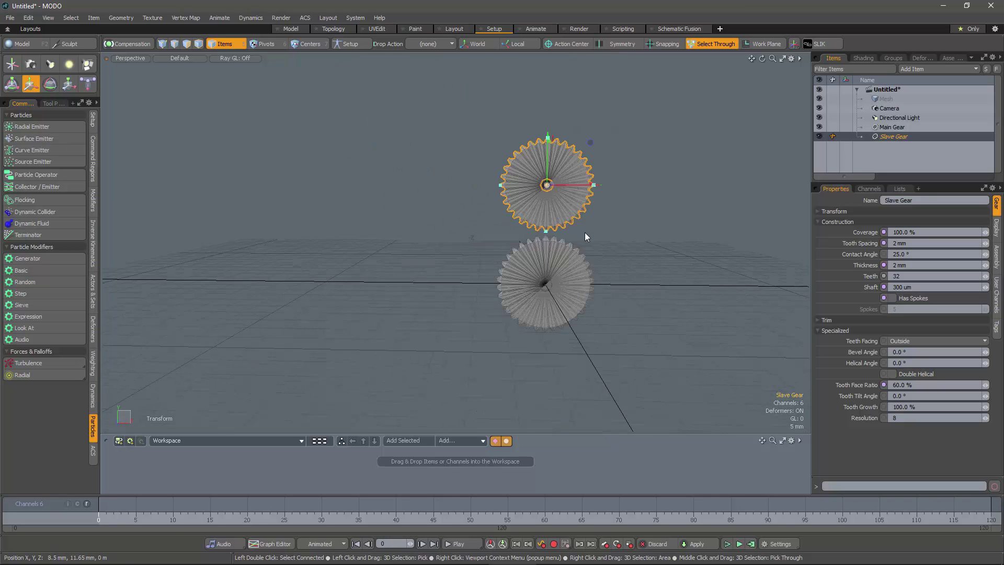
Step: Set the Slave Gear's number of teeth to 34
scroll(601, 214, up, 5)
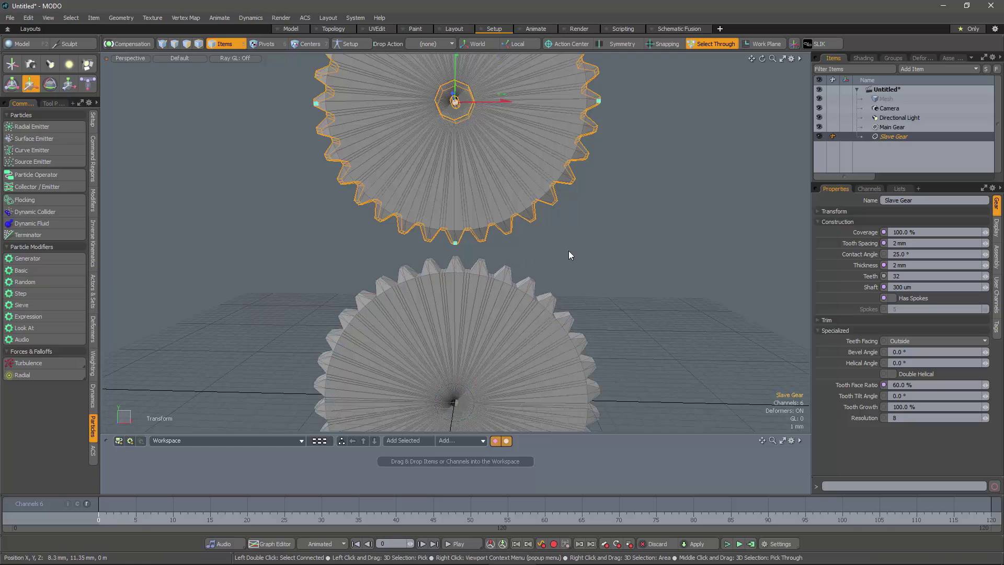
alt+drag(521, 267, 535, 259)
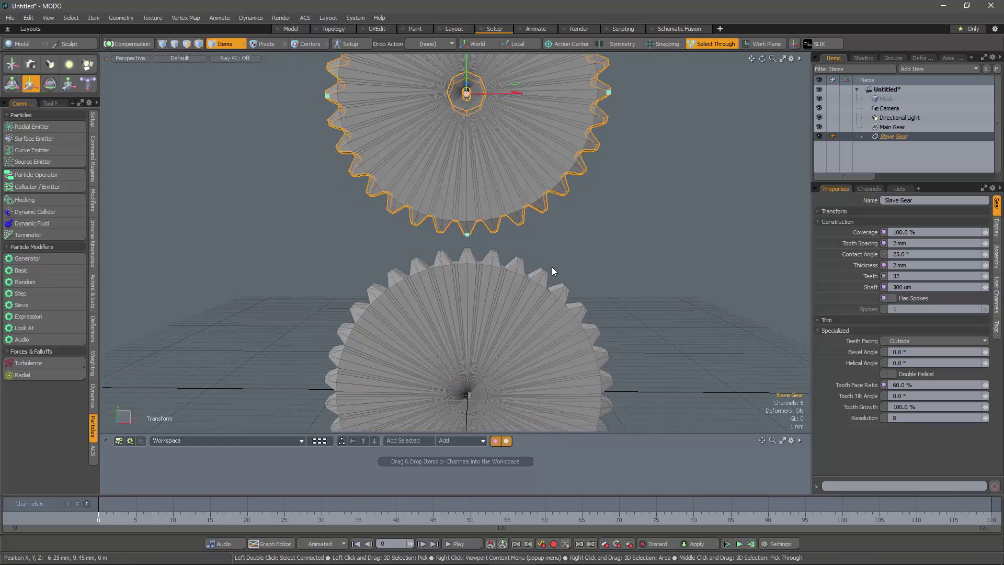
key(e)
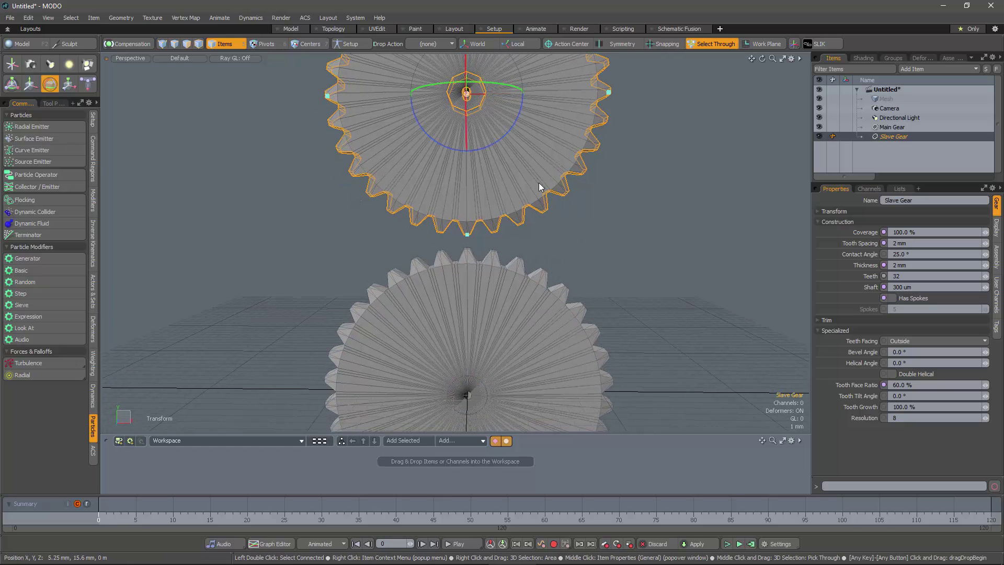
alt+drag(560, 226, 528, 233)
alt+drag(448, 69, 408, 94)
alt+drag(526, 223, 620, 227)
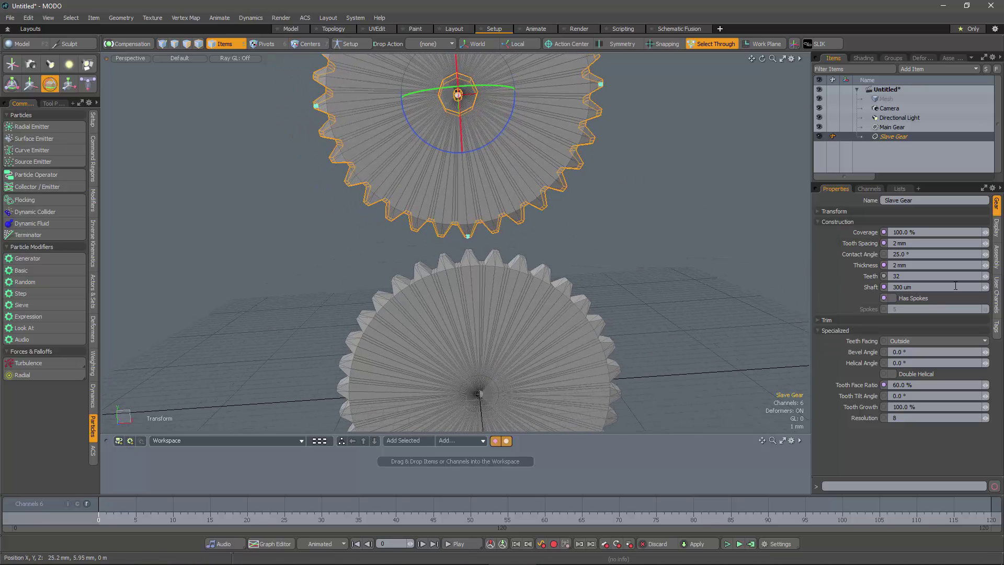
mouse_move(985, 276)
mouse_down()
mouse_move(994, 276)
mouse_move(976, 276)
mouse_move(986, 276)
mouse_up()
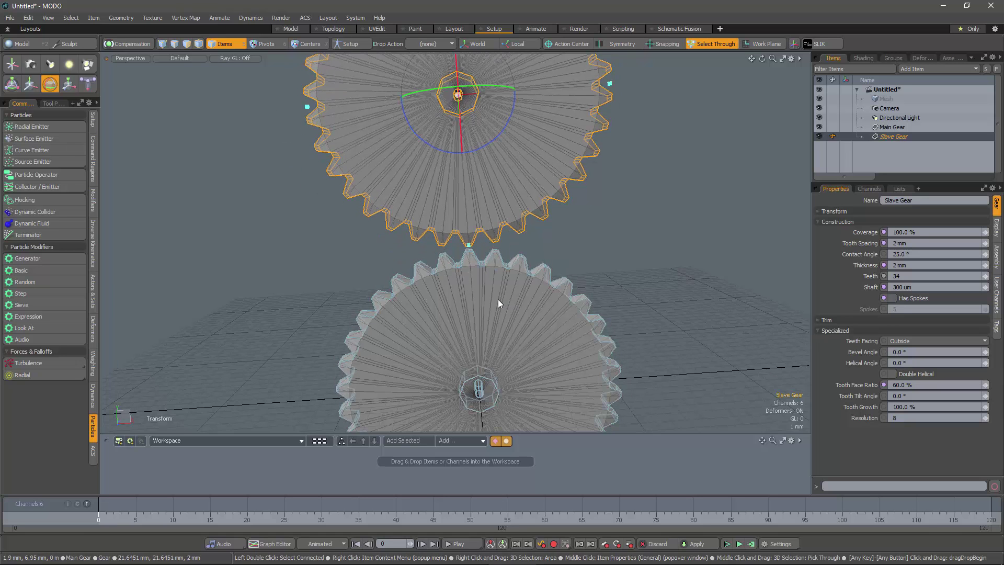
alt+drag(452, 298, 500, 331)
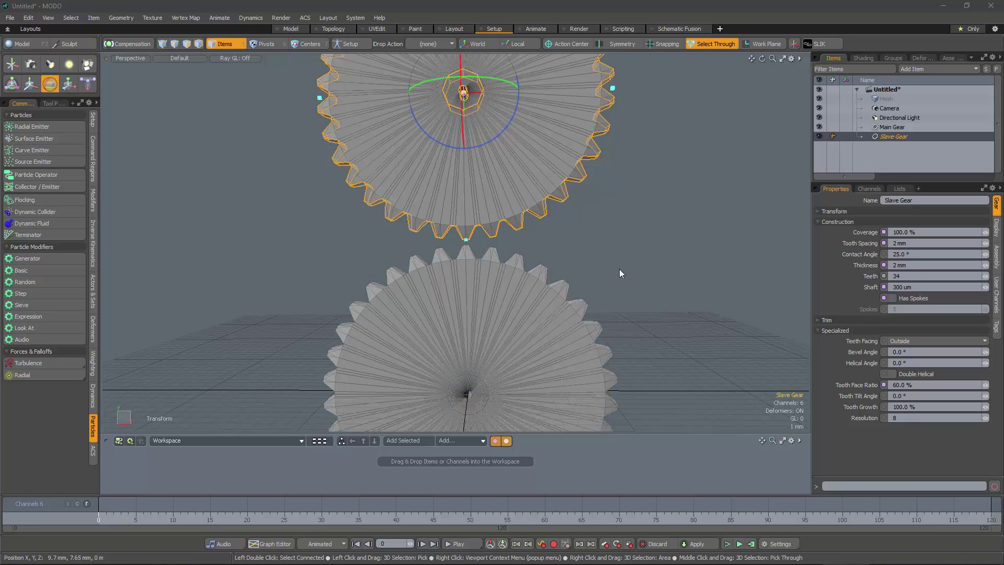
Step: Enlarge the schematic workspace, bring in the Slave Gear's Teeth channel and add a Basic Math Divide node beside it
drag(560, 434, 562, 310)
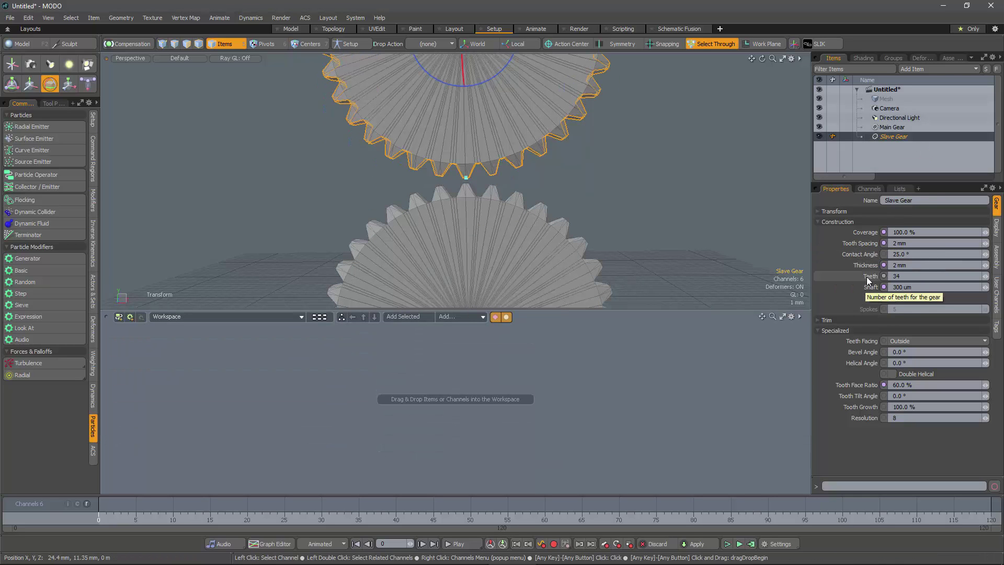
drag(867, 277, 316, 382)
click(466, 317)
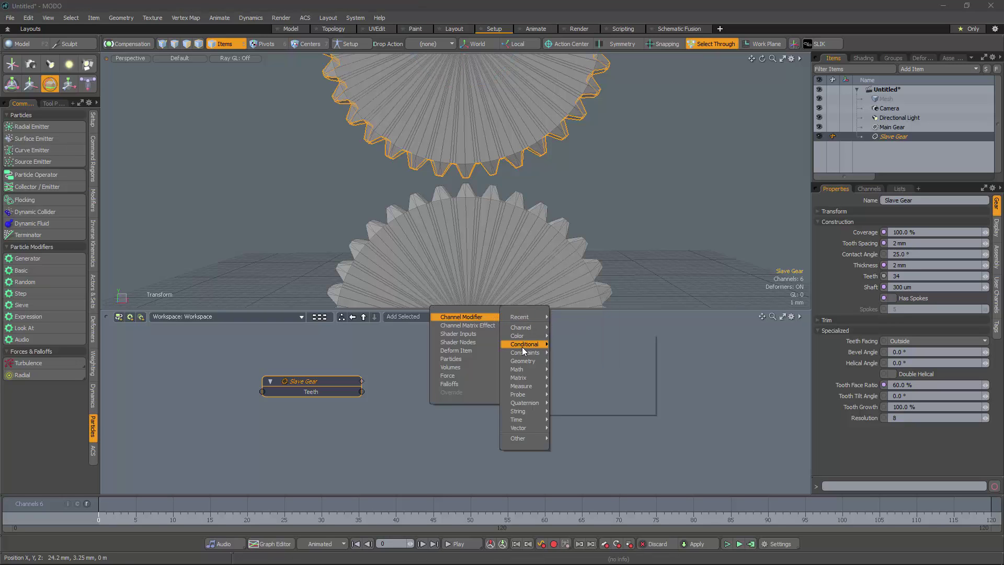
mouse_move(525, 345)
mouse_move(525, 368)
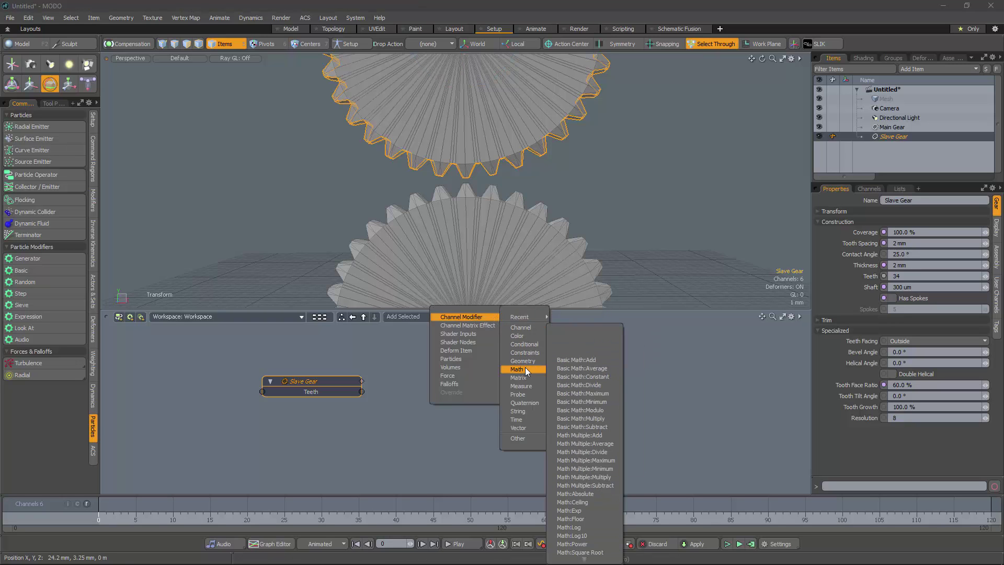
click(586, 386)
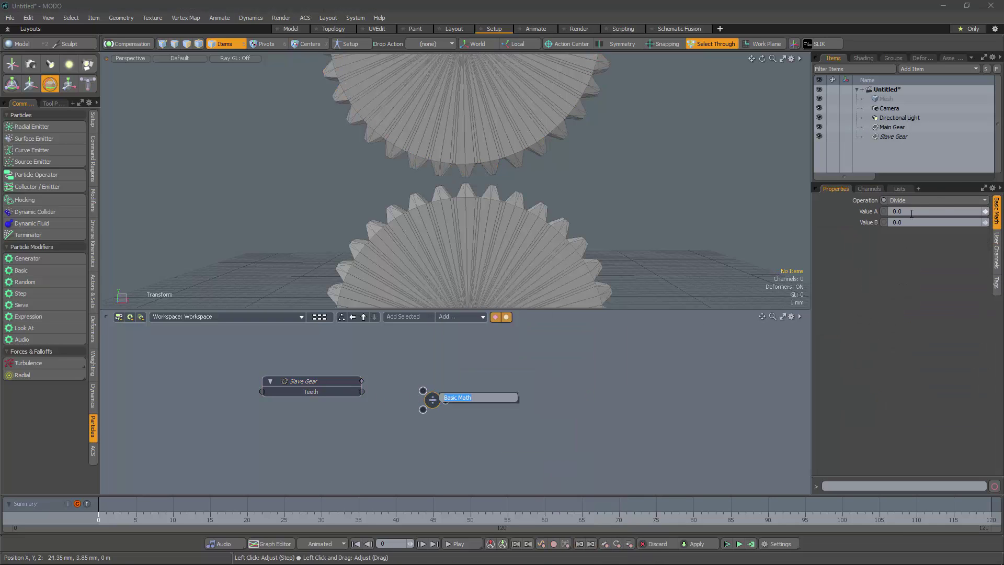
Step: Set the Divide node's Value A to 180 and link the Slave Gear's Teeth channel into Value B
click(892, 212)
text(180)
key(Return)
drag(362, 392, 421, 411)
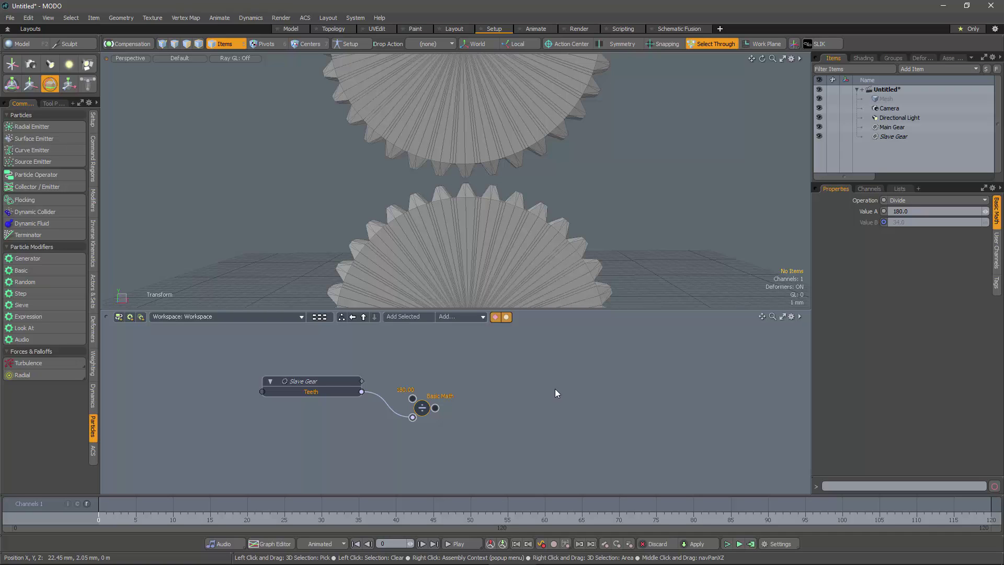
Step: Rename the Slave Gear's existing rotation transform to Align Stationary
click(899, 136)
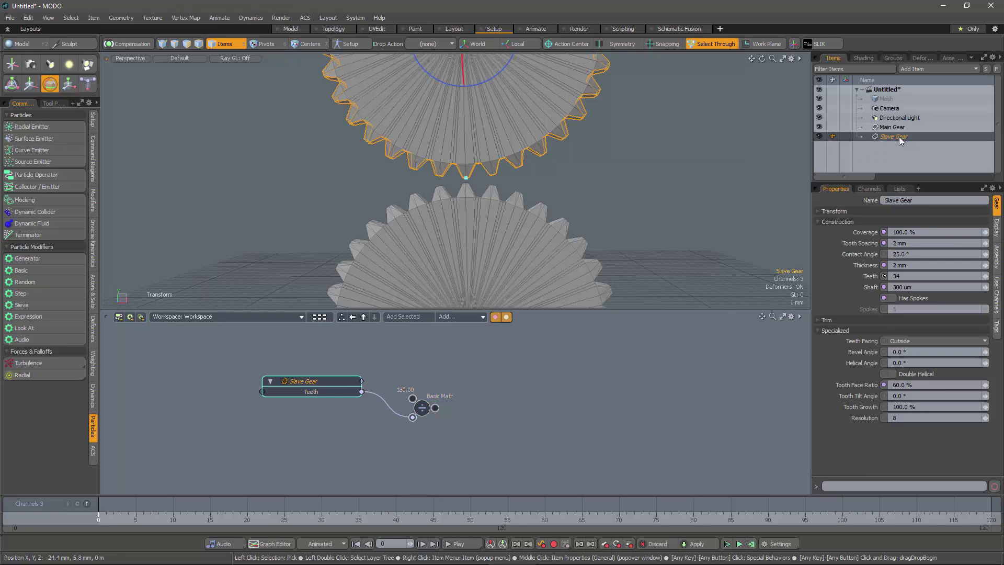
click(868, 189)
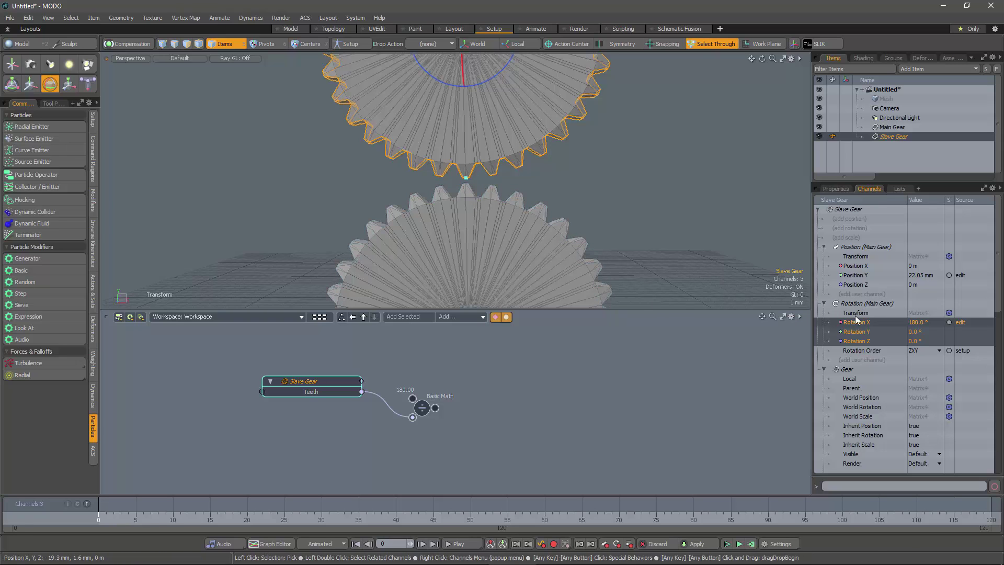
right_click(861, 303)
click(862, 302)
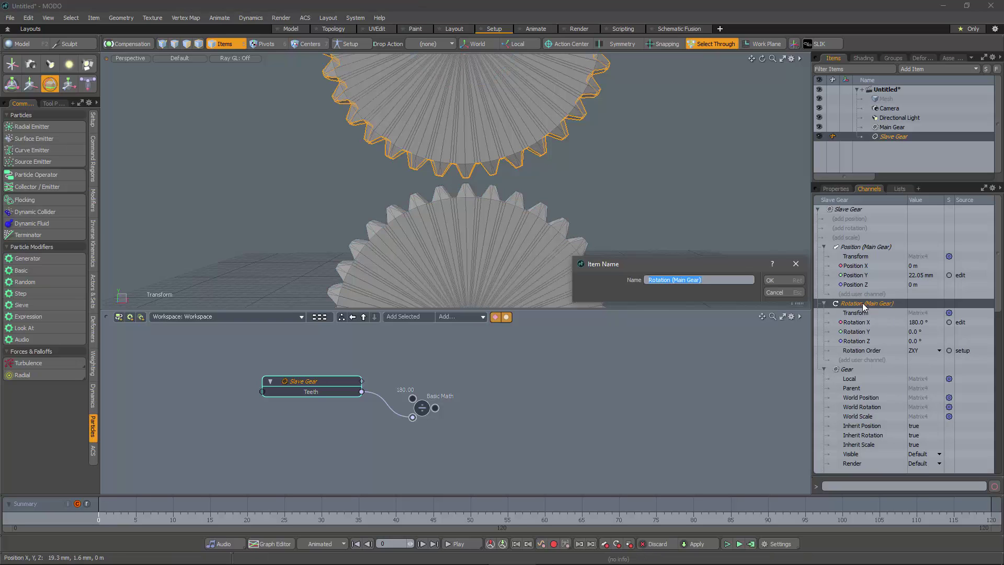
text(Align Stationary)
key(Return)
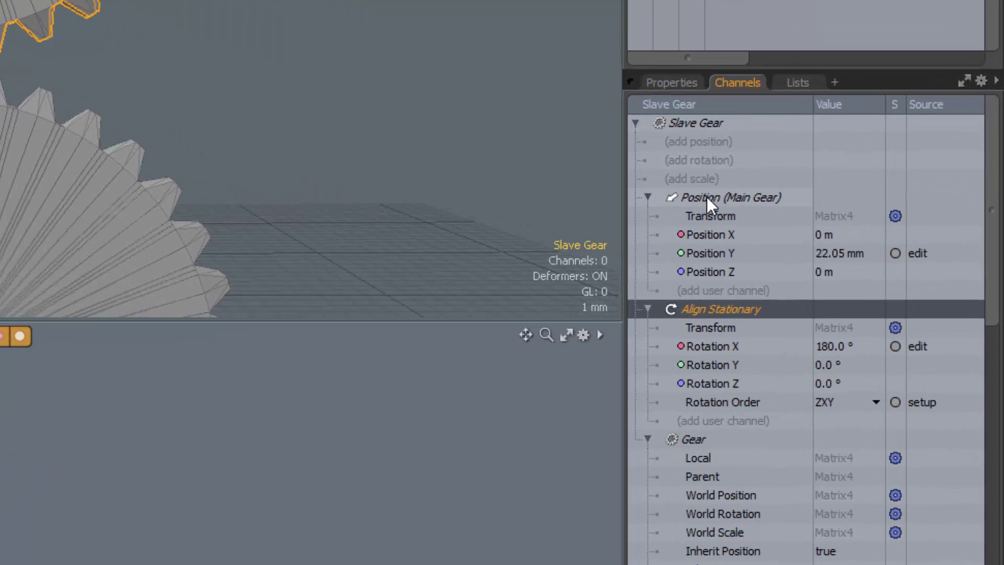
Step: Add a second rotation transform to the Slave Gear
click(706, 160)
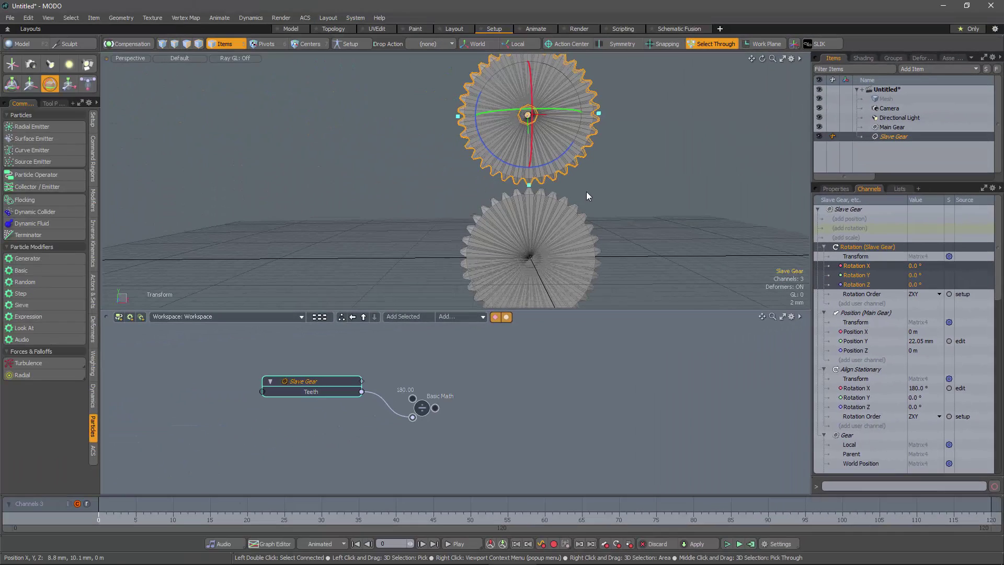
alt+drag(616, 195, 599, 200)
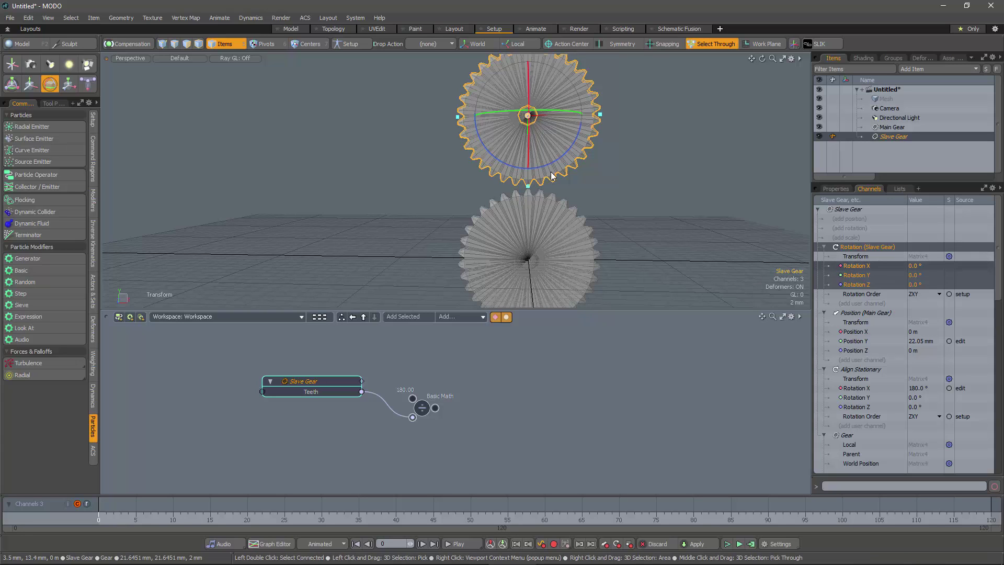
Step: Try setting the new rotation transform's X, Y and Z channels to 45° and undo the changes
double_click(919, 275)
drag(928, 275, 911, 279)
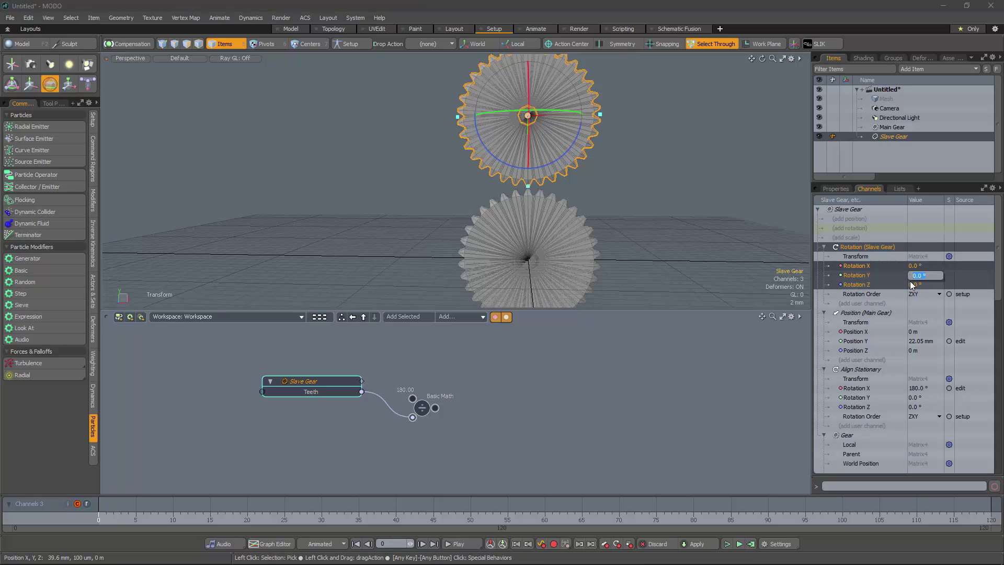
text(45)
key(Return)
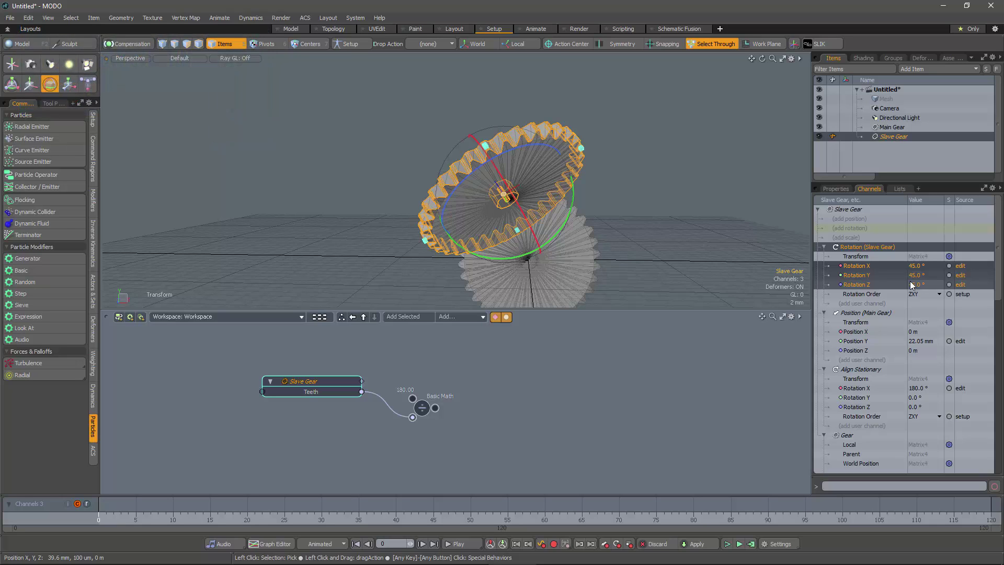
key(ctrl)
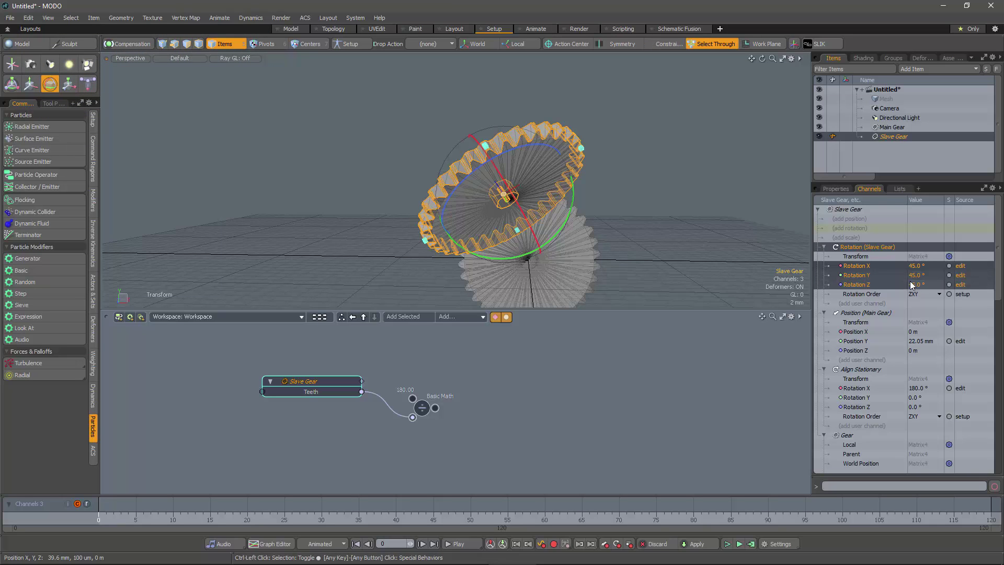
key(ctrl+z)
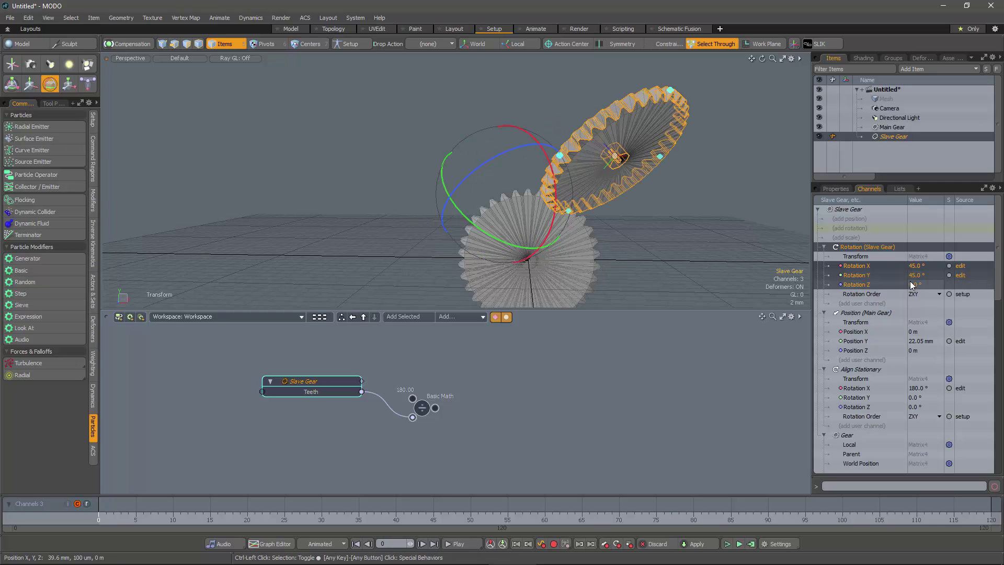
key(ctrl+z)
key(ctrl+z)
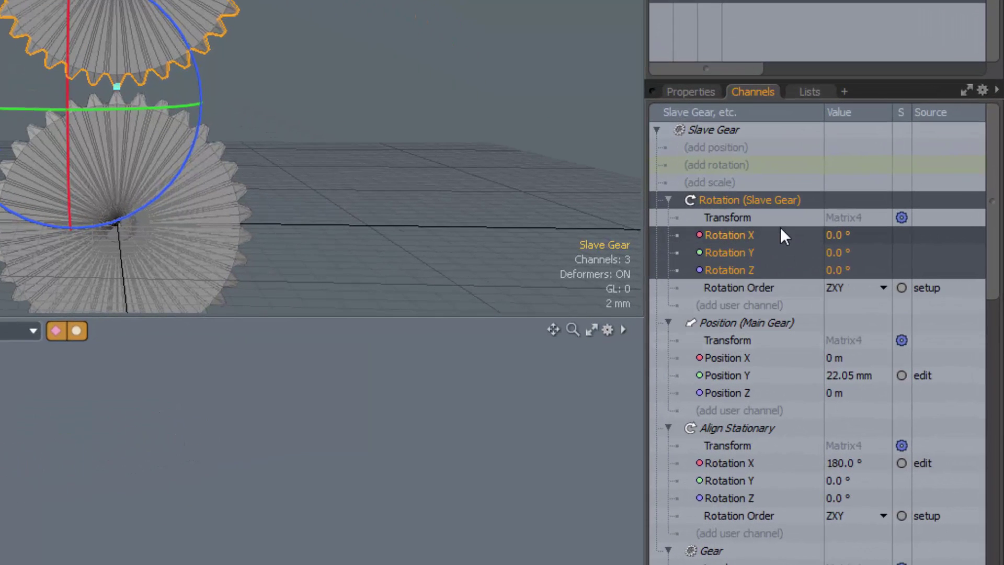
Step: Move the new Rotation (Slave Gear) transform down one place, between the position transform and Align Stationary
right_click(760, 198)
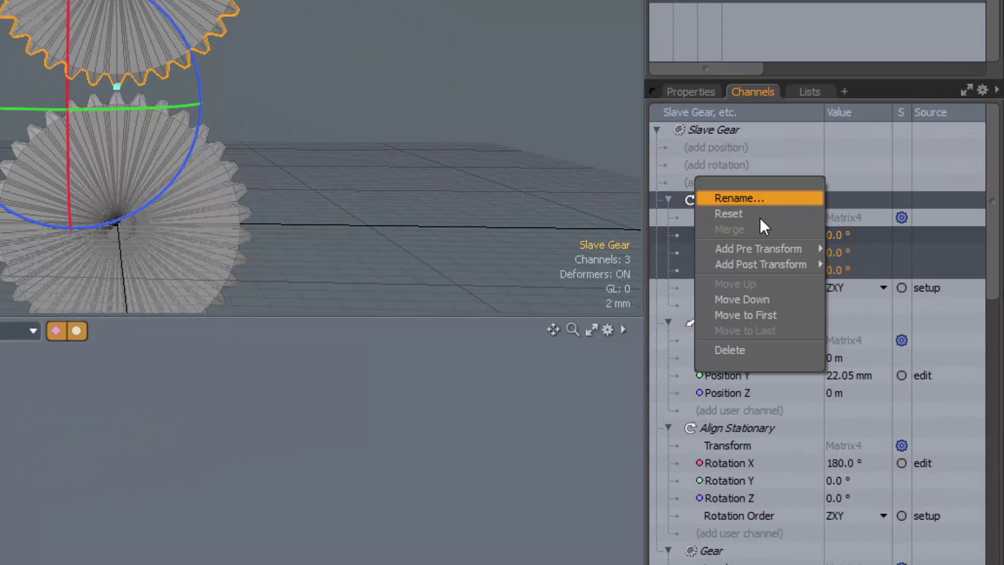
click(765, 297)
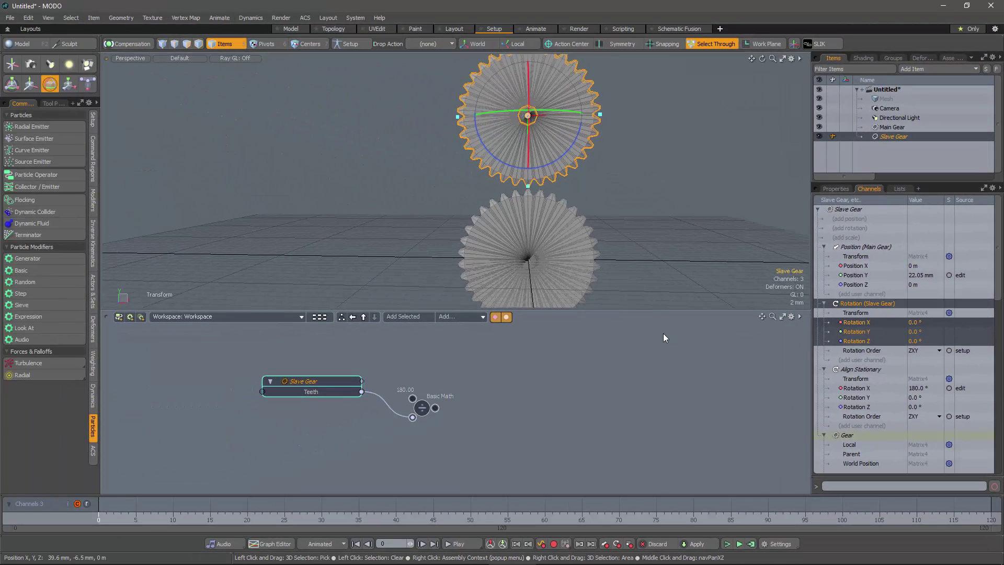
alt+drag(663, 221, 612, 226)
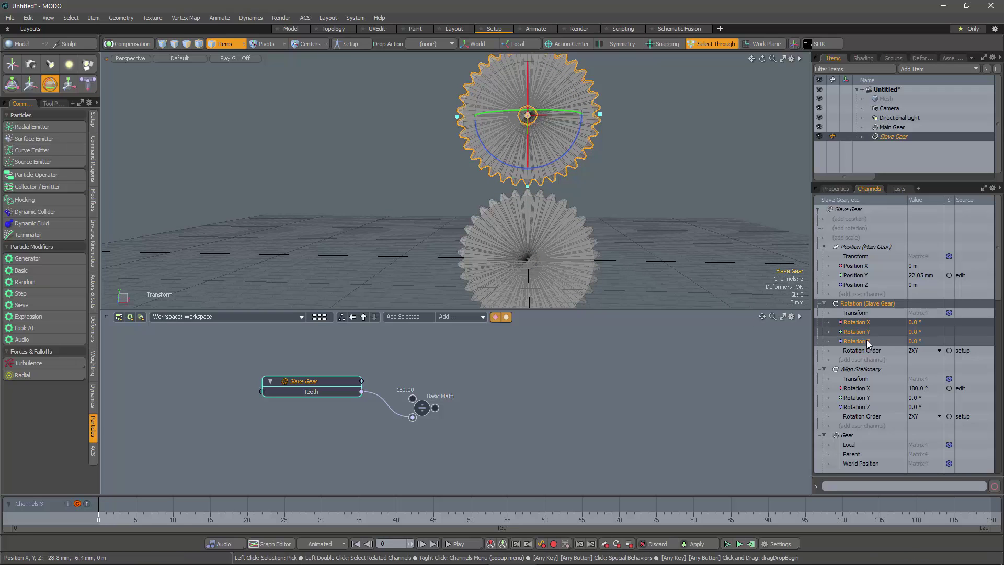
Step: Bring the new transform's Rotation Z channel into the schematic and split it into a separate Slave Gear node beyond the Divide node
drag(856, 340, 523, 409)
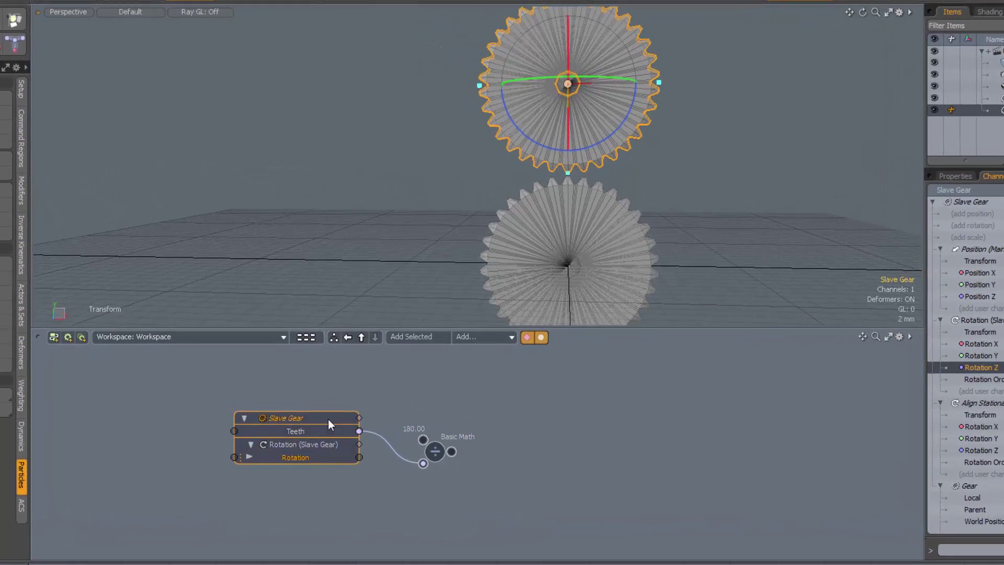
right_click(283, 464)
click(297, 495)
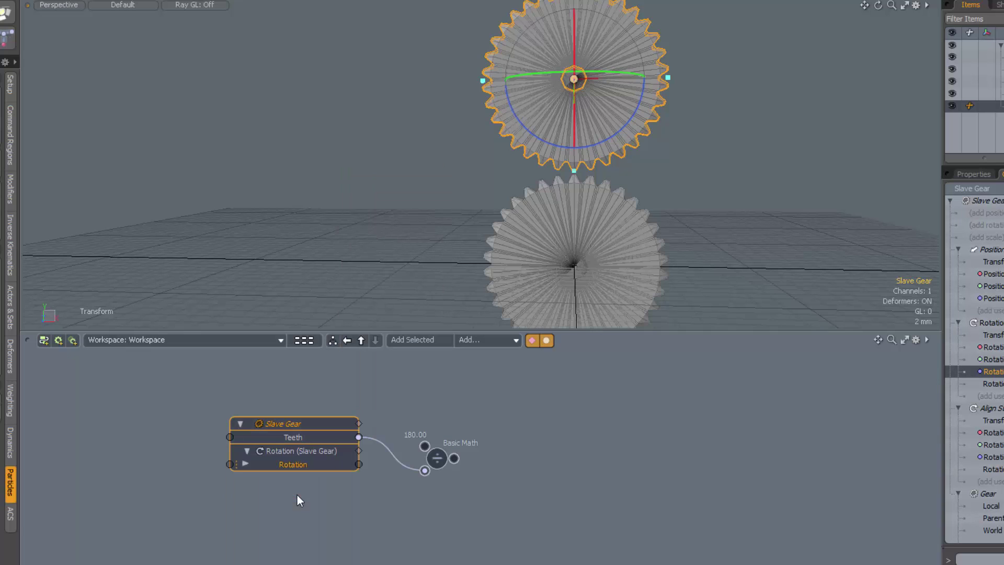
drag(410, 443, 606, 419)
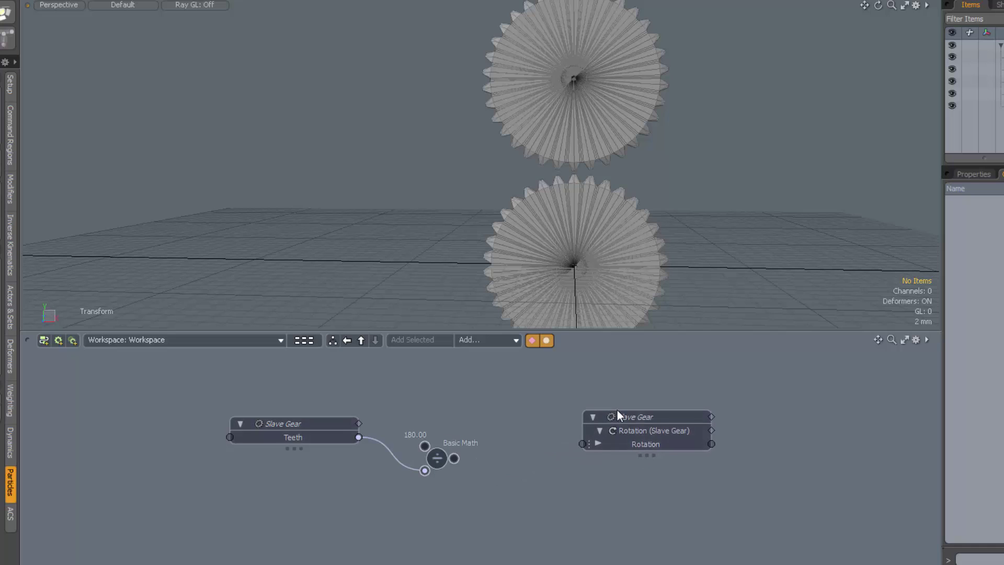
Step: Link the Divide node's output to the Slave Gear's Rotation Z input and reposition that node nearer the Divide node
drag(531, 474, 576, 450)
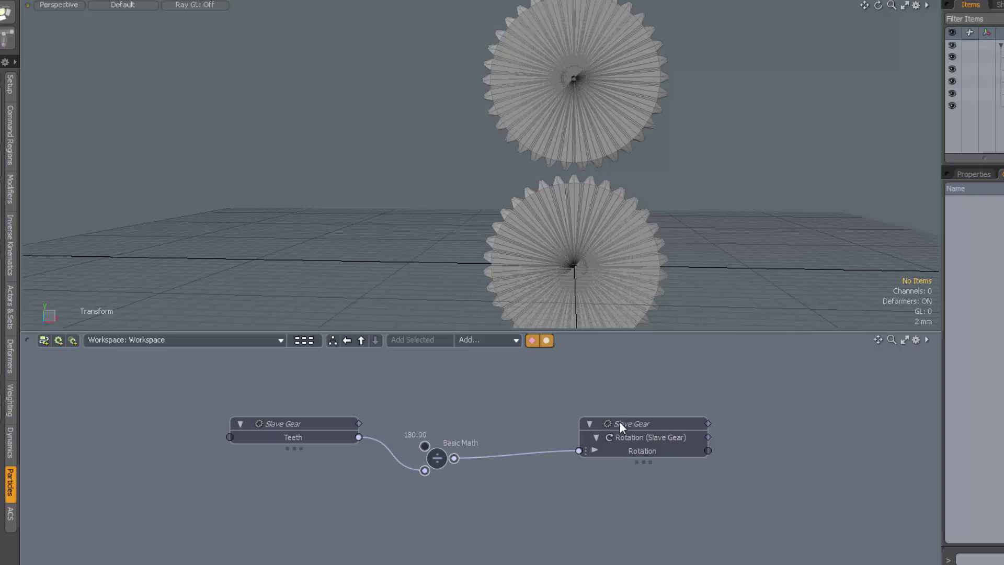
drag(615, 415, 587, 405)
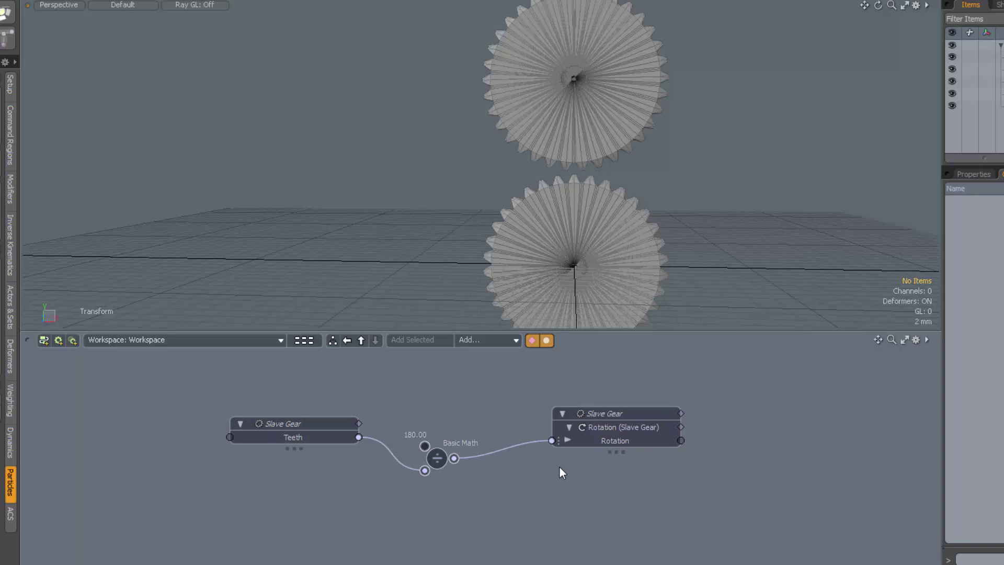
Step: Vary the Slave Gear's number of teeth and examine how its teeth line up with the Main Gear's teeth
click(606, 414)
scroll(595, 186, up, 5)
alt+drag(542, 222, 594, 226)
scroll(559, 211, up, 3)
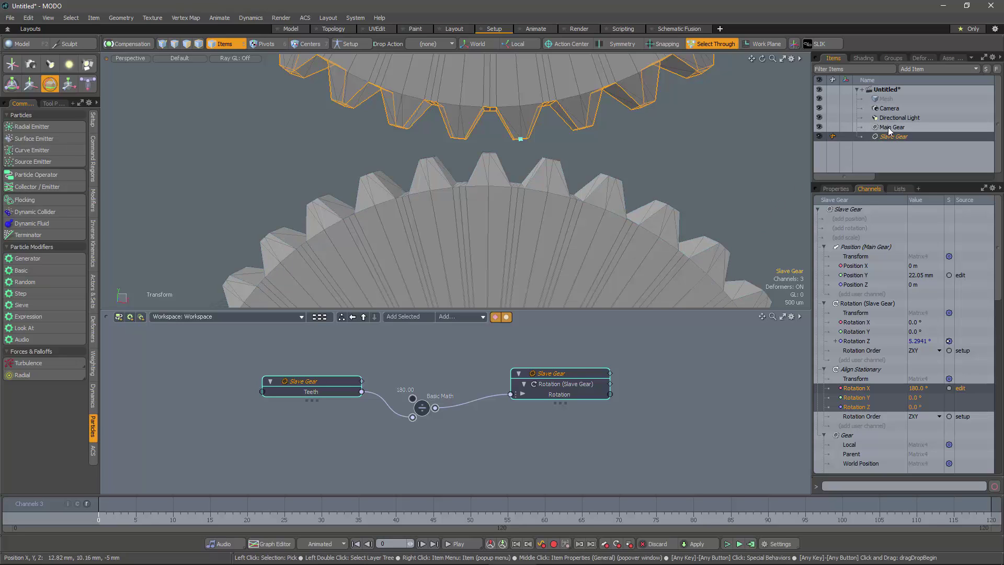
click(837, 188)
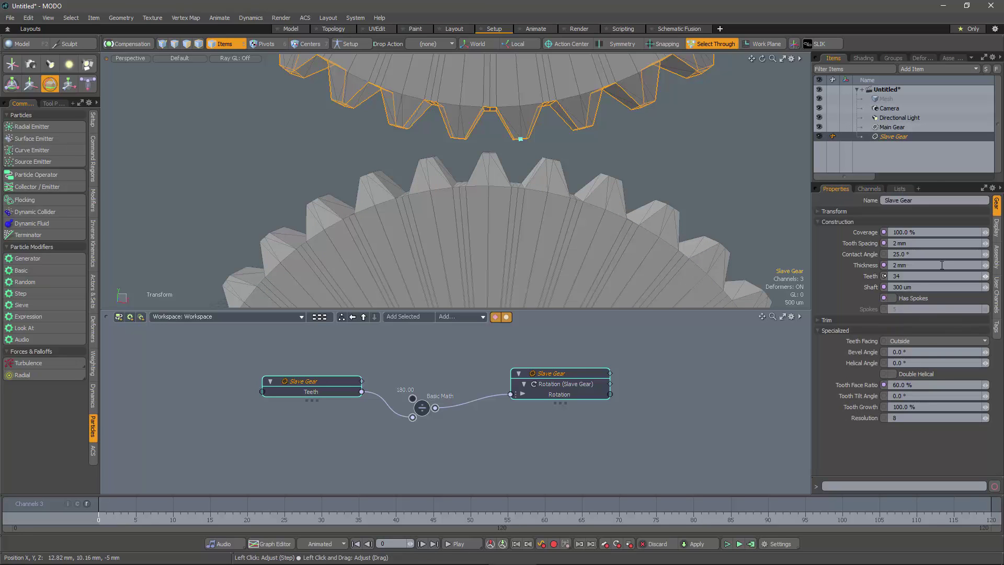
drag(988, 277, 981, 276)
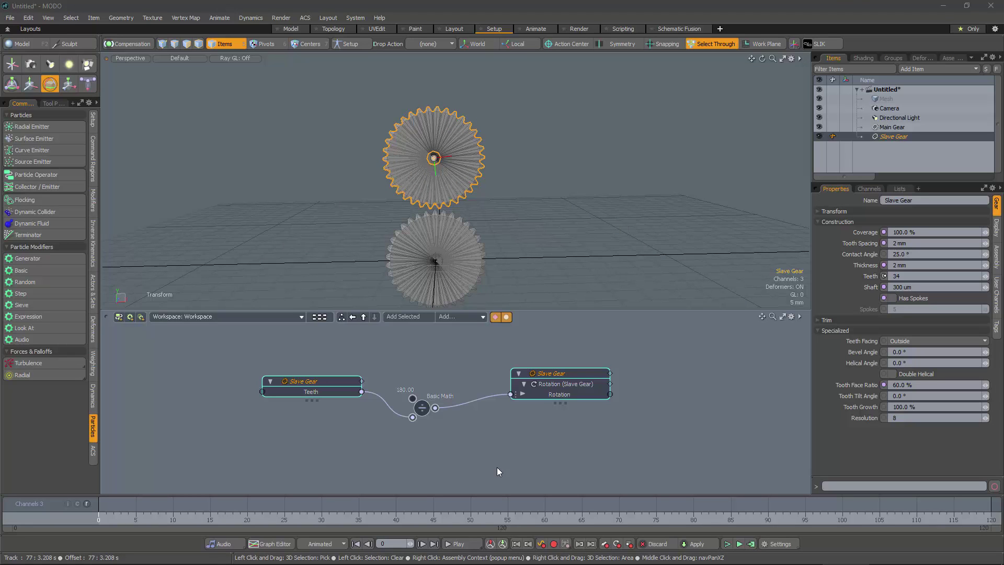
scroll(486, 246, up, 3)
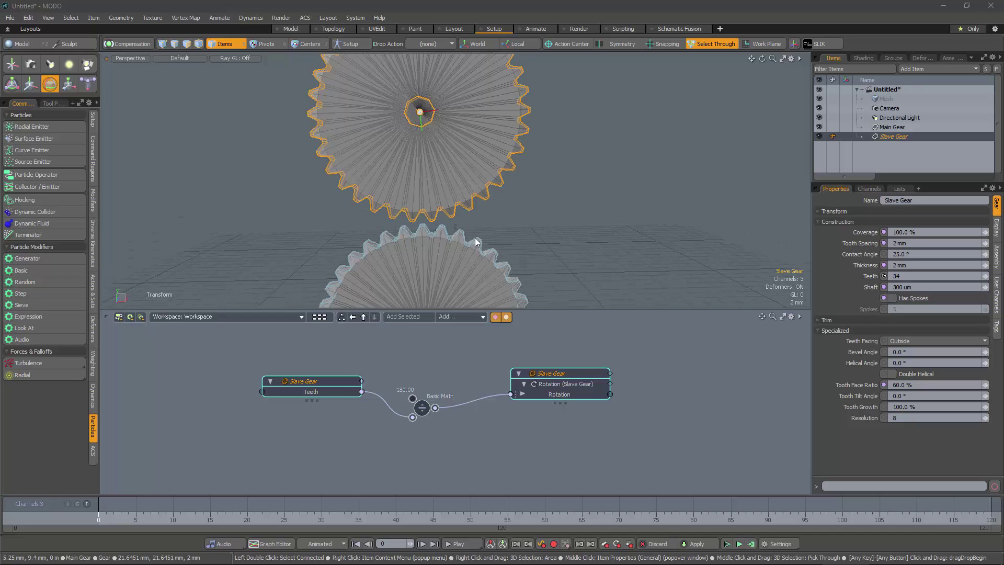
scroll(475, 237, down, 1)
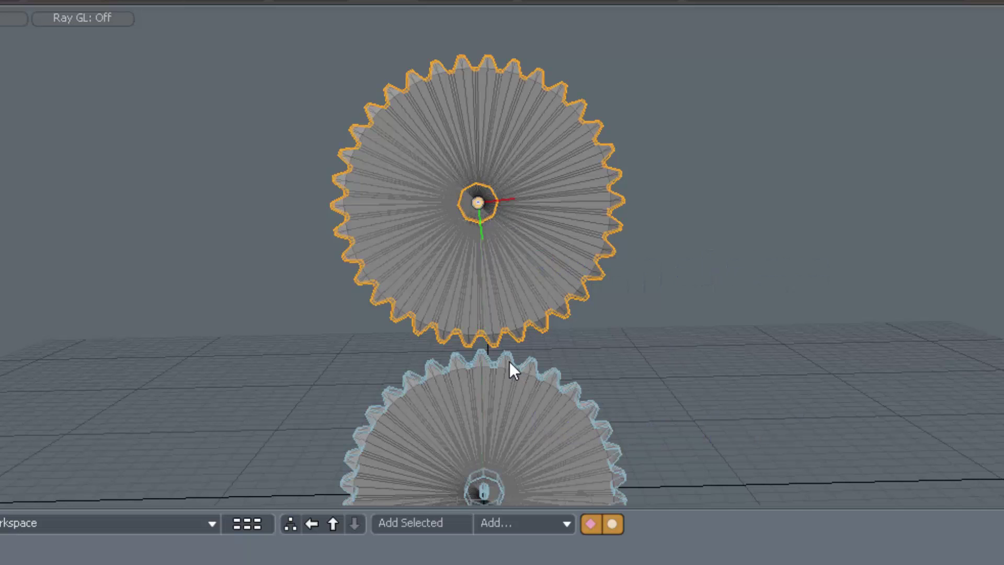
scroll(509, 362, up, 2)
scroll(508, 361, up, 2)
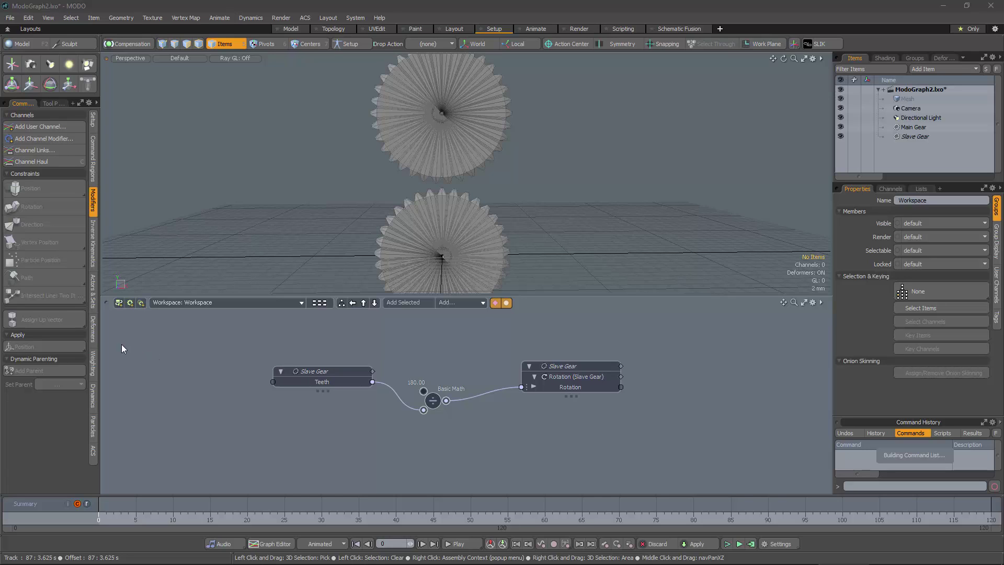
Step: Create a new active schematic workspace named Gear Radii
click(119, 303)
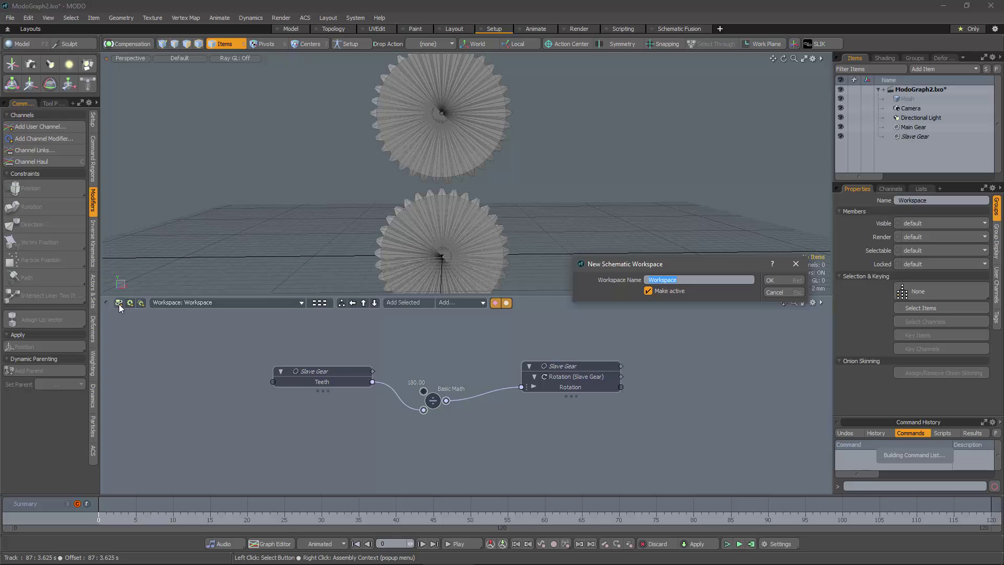
text(Gear Radii)
key(Return)
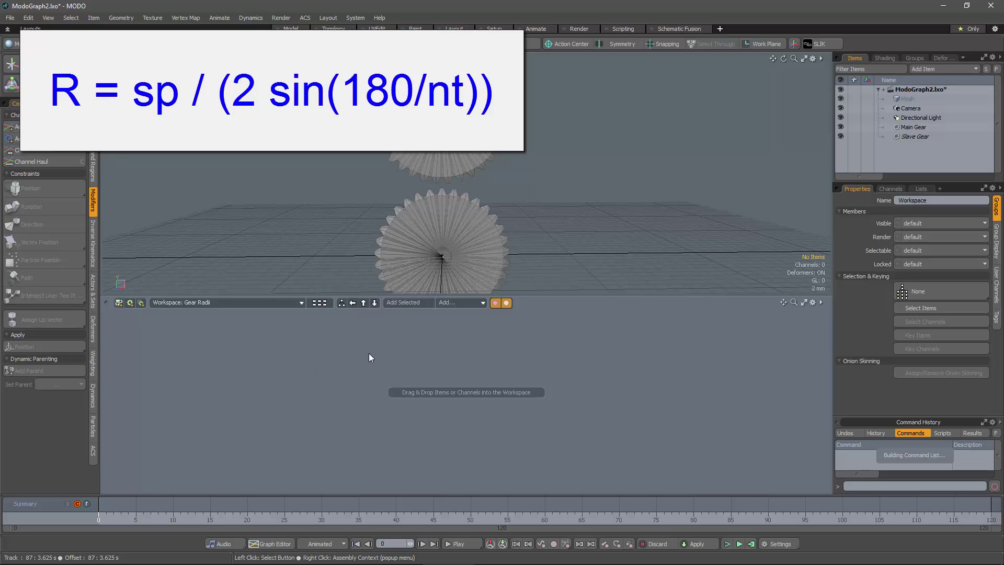
Step: Add a Trigonometry Sin node and two Basic Math Divide nodes to the Gear Radii workspace
click(458, 306)
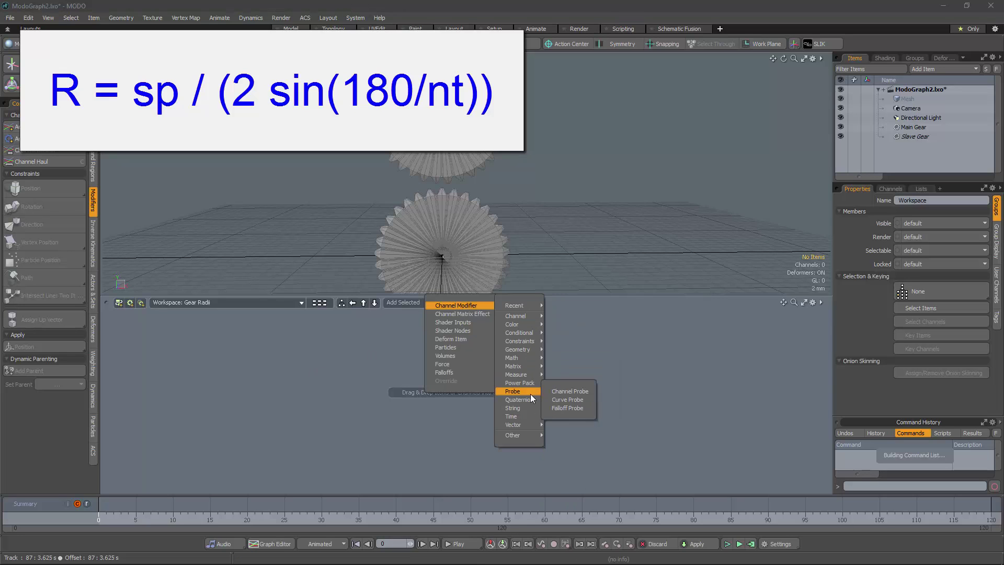
mouse_move(534, 365)
click(578, 549)
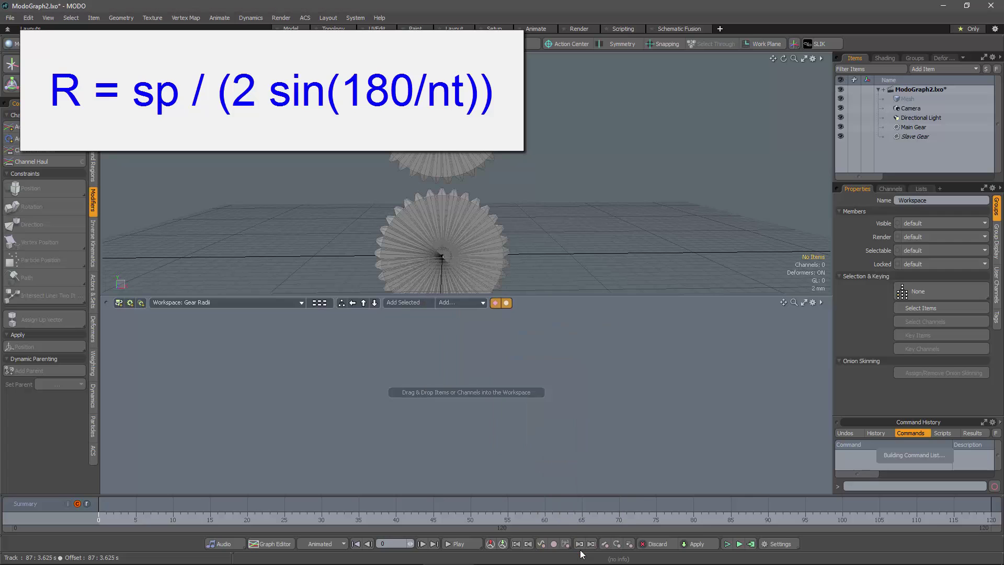
click(468, 303)
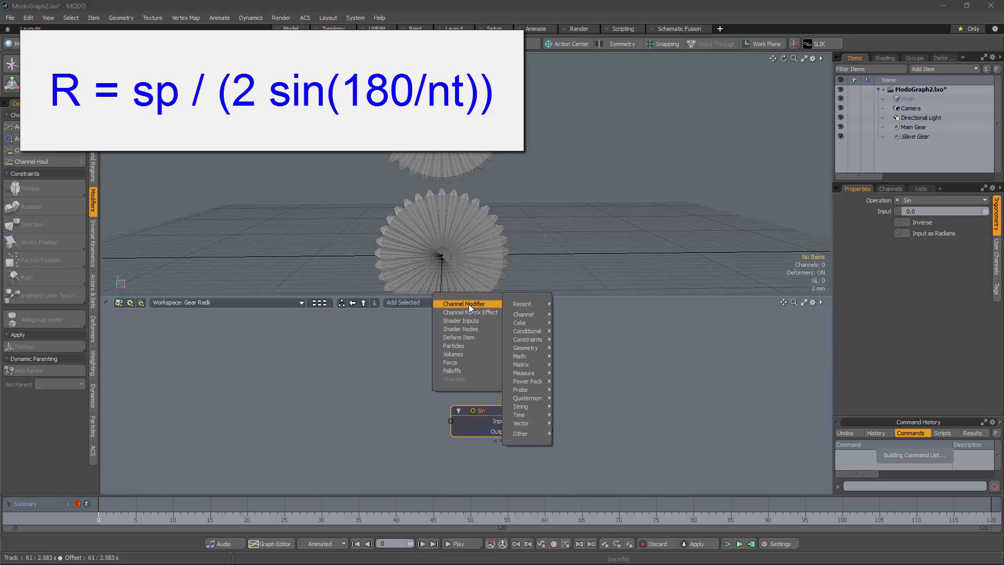
mouse_move(516, 305)
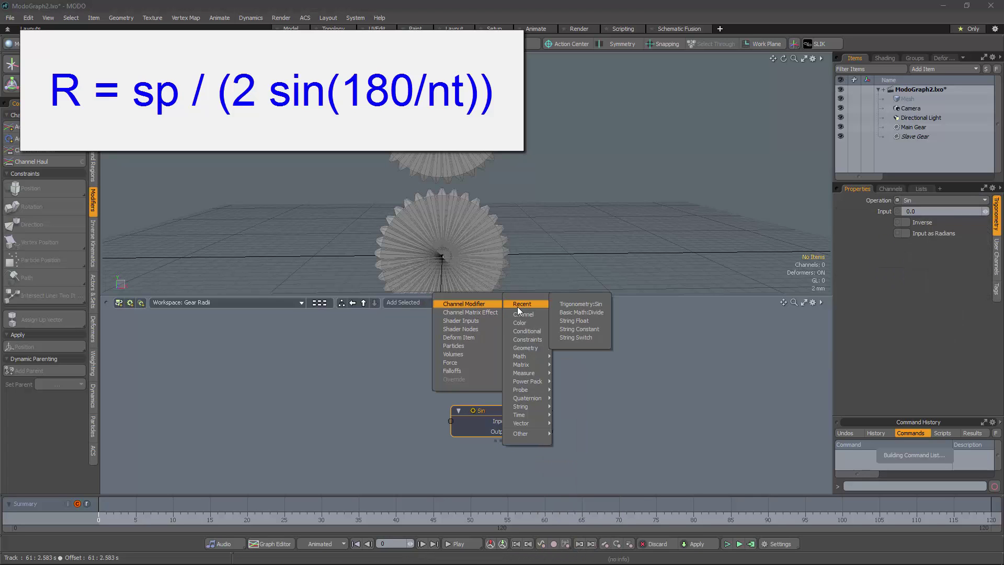
click(573, 312)
click(469, 303)
mouse_move(525, 307)
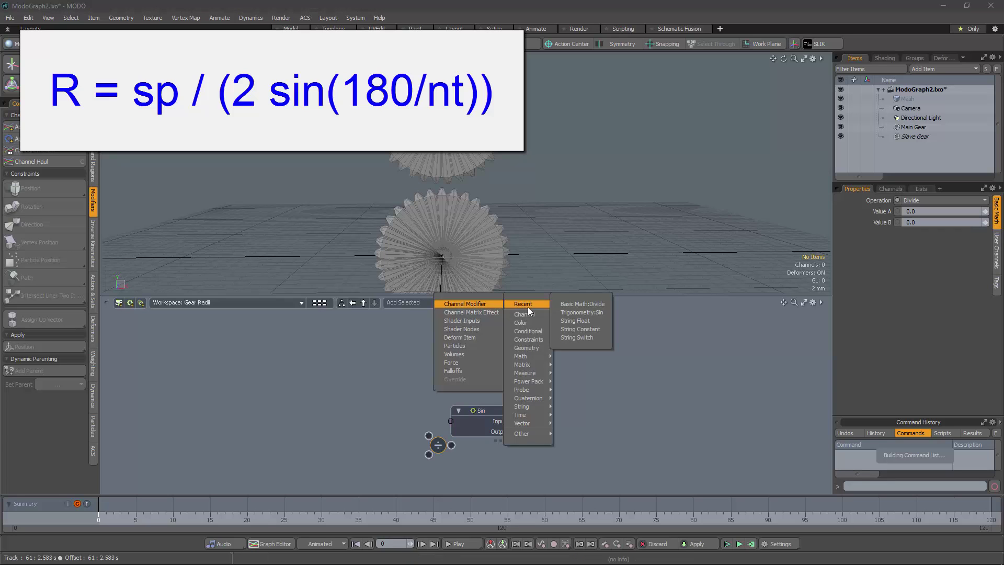
click(582, 305)
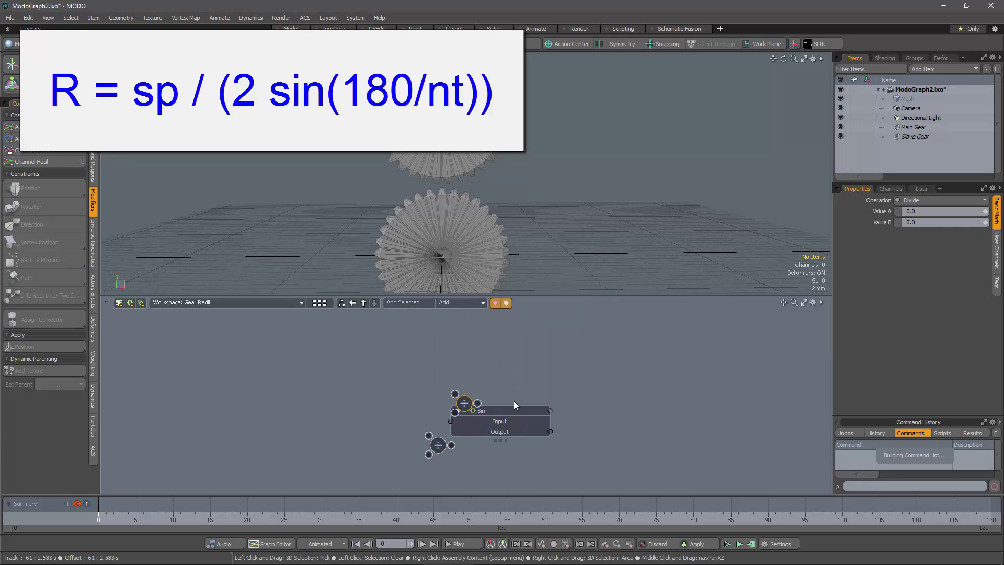
Step: Spread the Divide and Sin nodes apart and add a Basic Math Multiply node to the workspace
drag(439, 445, 359, 440)
drag(494, 410, 483, 371)
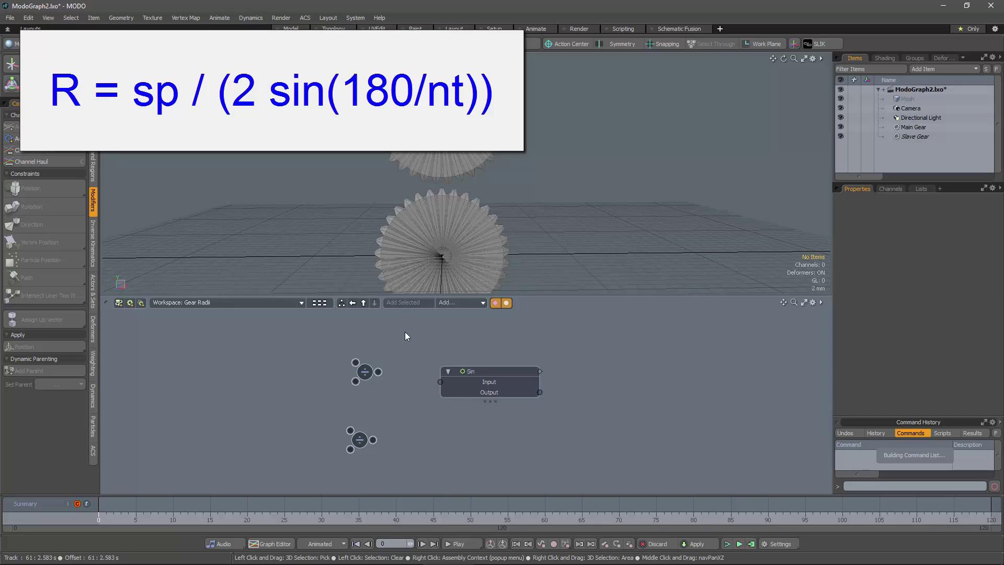
click(473, 302)
mouse_move(548, 353)
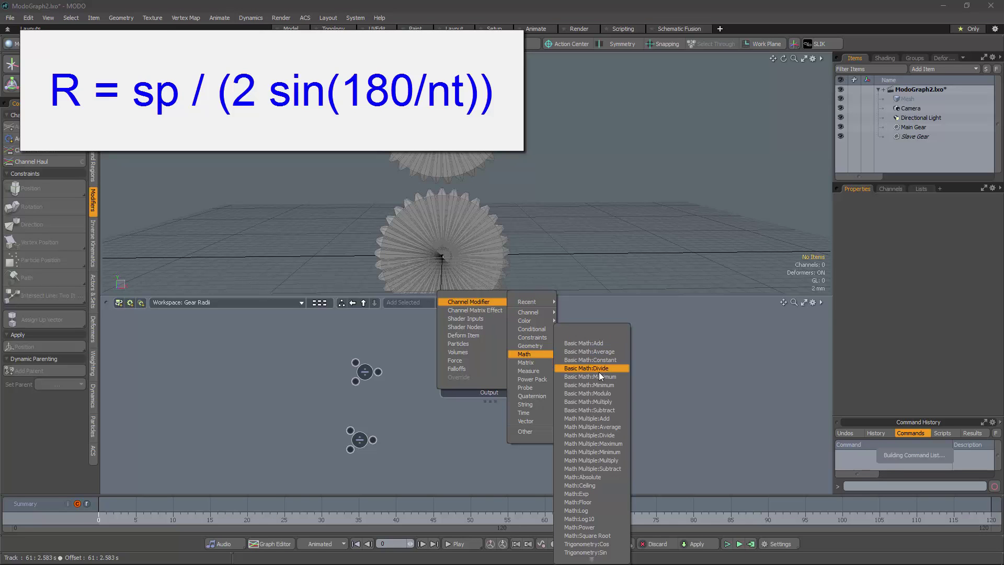
click(598, 401)
drag(479, 369, 506, 368)
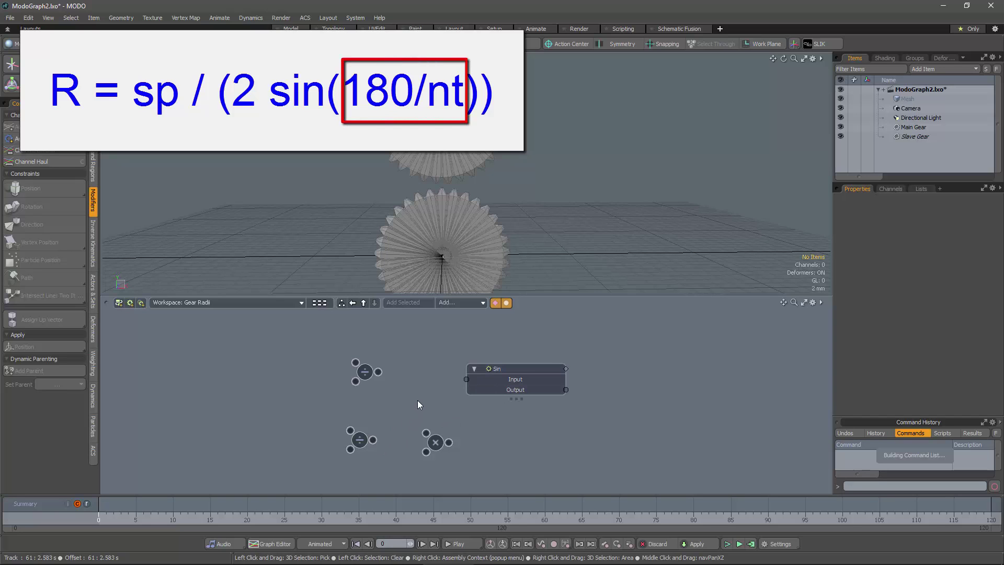
Step: Set the Divide node nearest Sin to a Value A of 180 and link its output to Sin's Input
drag(362, 372, 400, 369)
drag(918, 212, 898, 216)
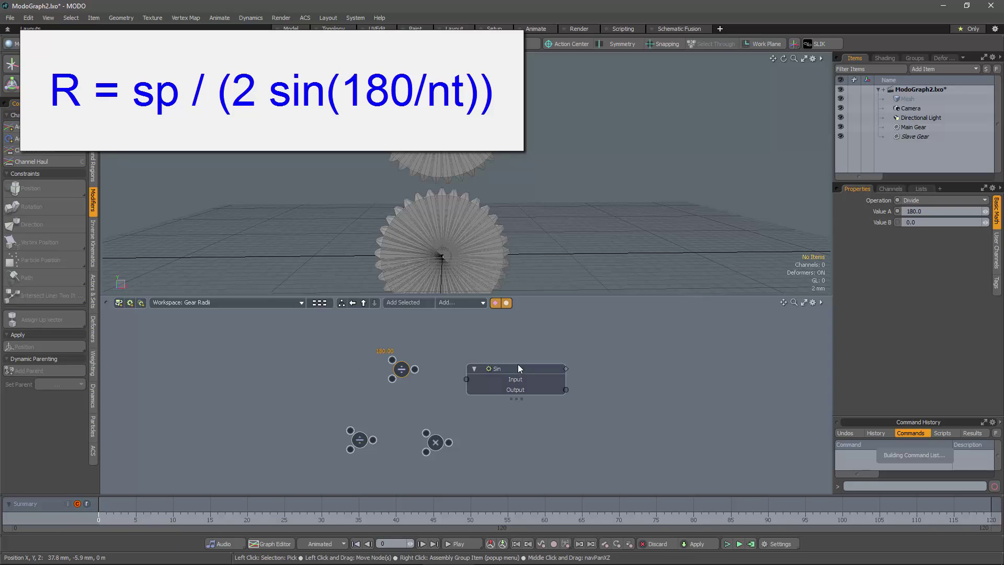
drag(399, 366, 409, 364)
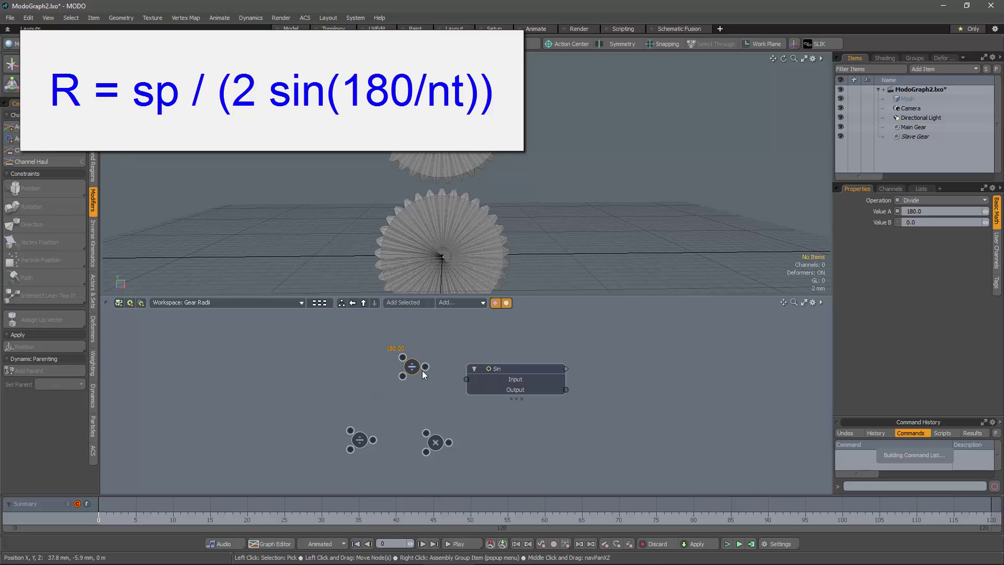
mouse_move(425, 366)
mouse_down()
mouse_move(442, 384)
mouse_move(466, 380)
mouse_up()
Step: Place the Multiply node beyond Sin, link Sin's Output to its Value A, and set its Value B to 2
mouse_move(435, 446)
mouse_down()
mouse_move(595, 419)
mouse_move(617, 401)
mouse_move(609, 388)
mouse_up()
click(566, 390)
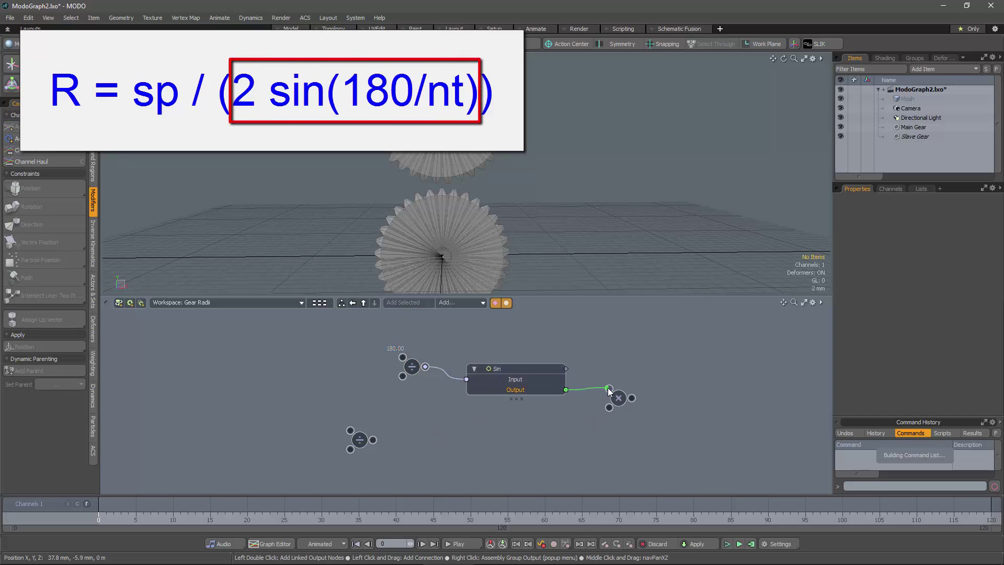
drag(919, 221, 862, 230)
text(2)
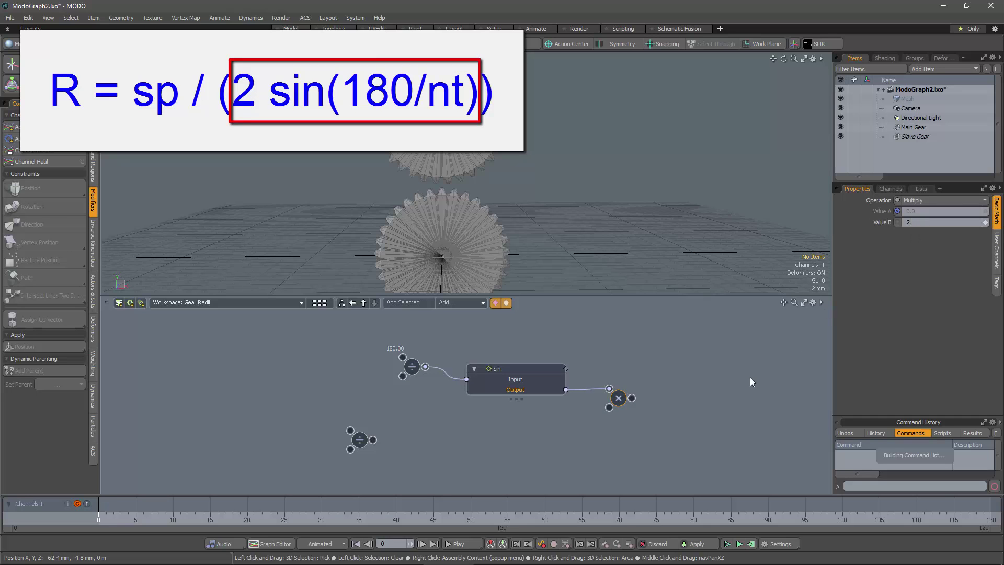
click(800, 354)
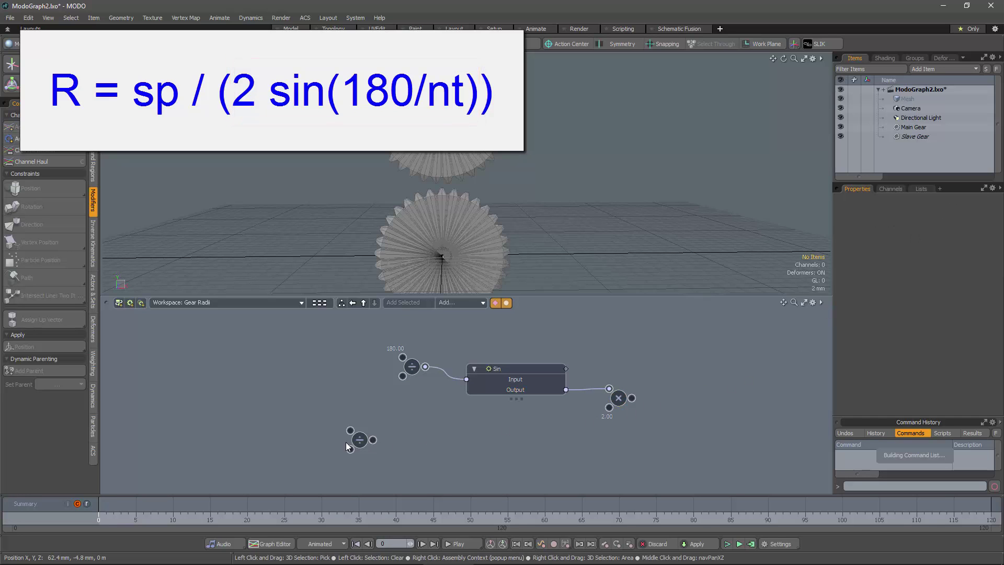
Step: Arrange the second Divide node above the Multiply node at the end of the chain and link Multiply's output to its Value B
mouse_move(361, 440)
mouse_down()
mouse_move(634, 345)
mouse_move(668, 350)
mouse_up()
drag(512, 379, 511, 415)
drag(411, 367, 414, 417)
drag(664, 349, 539, 355)
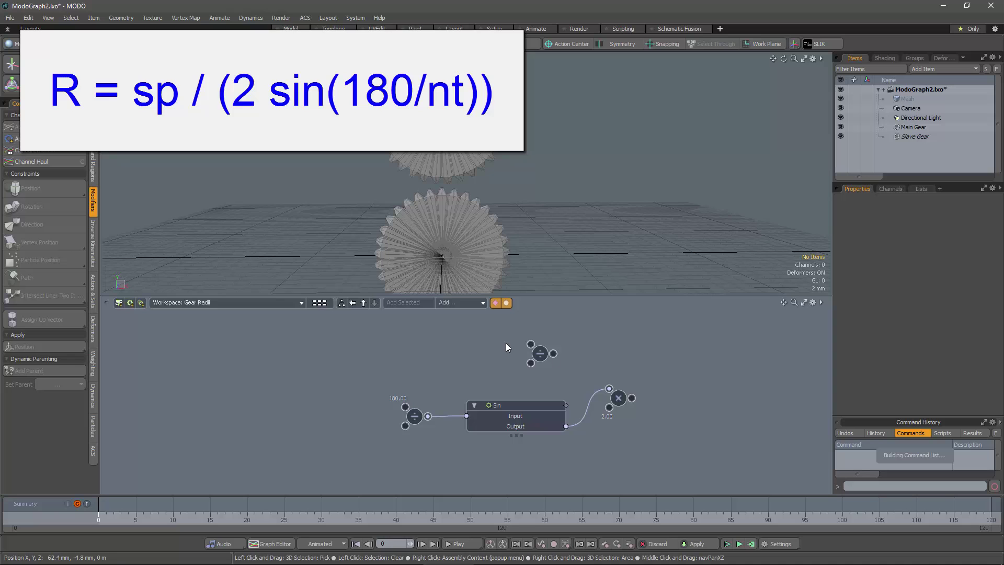
drag(540, 354, 648, 348)
drag(632, 398, 644, 395)
drag(637, 361, 638, 358)
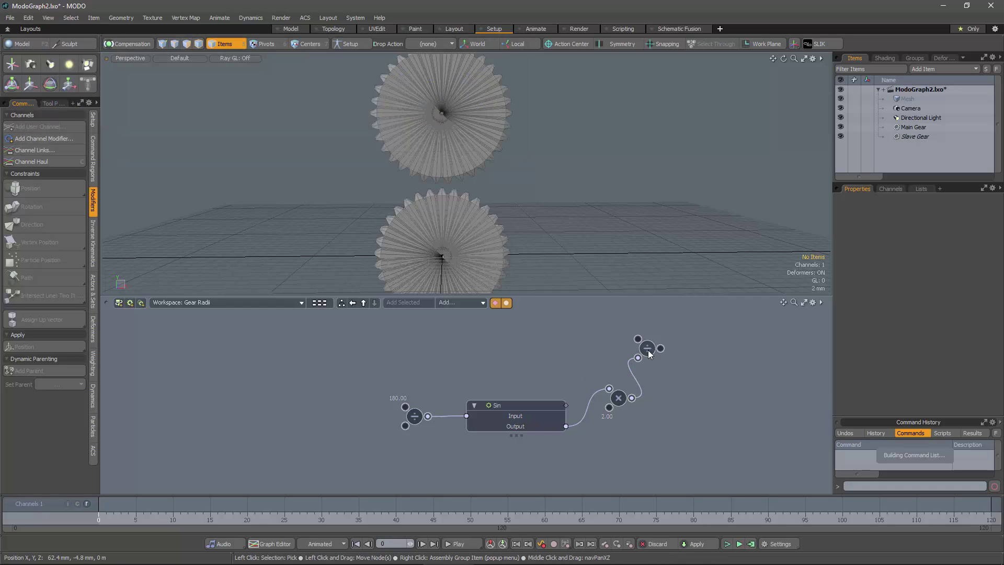
drag(335, 342, 741, 429)
drag(542, 406, 460, 406)
click(619, 406)
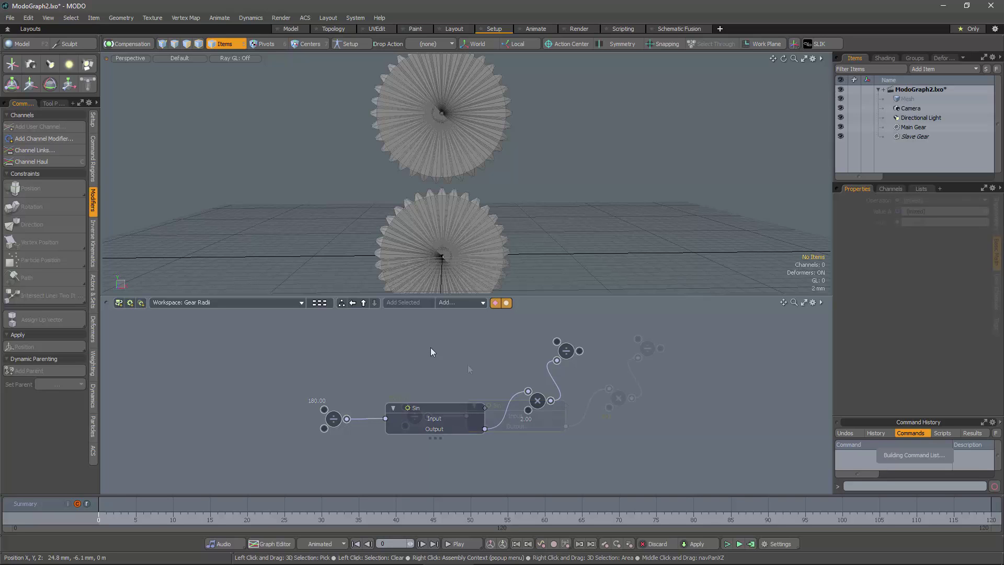
click(463, 365)
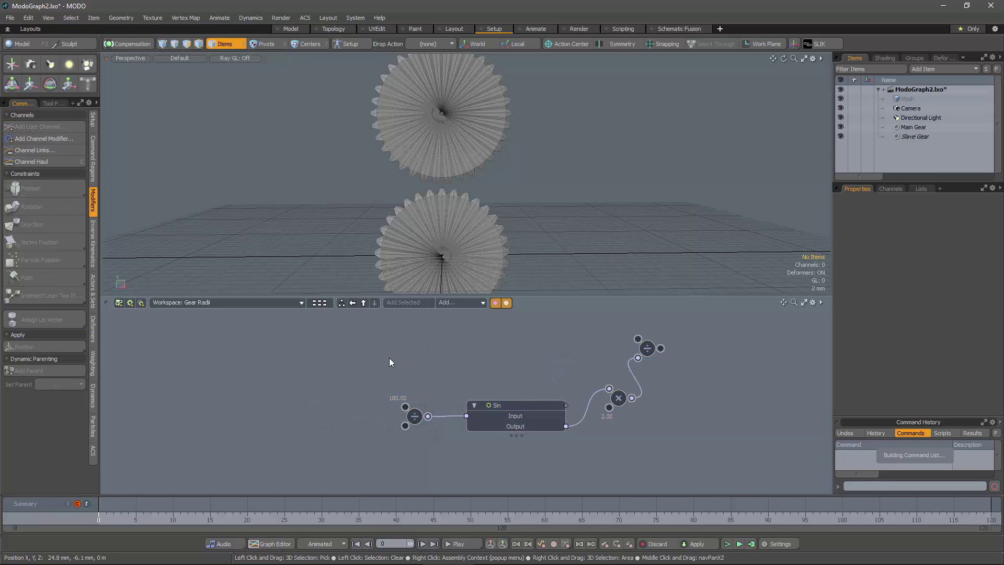
Step: Create a sub-assembly named Gear Radius without making it active, and place its node above the first Divide node
click(142, 303)
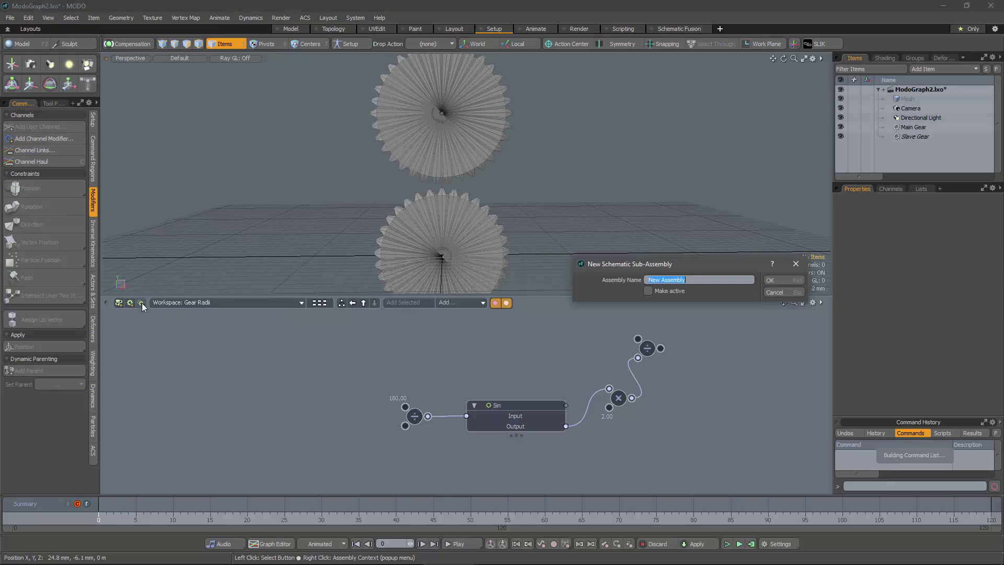
text(GGear Radius)
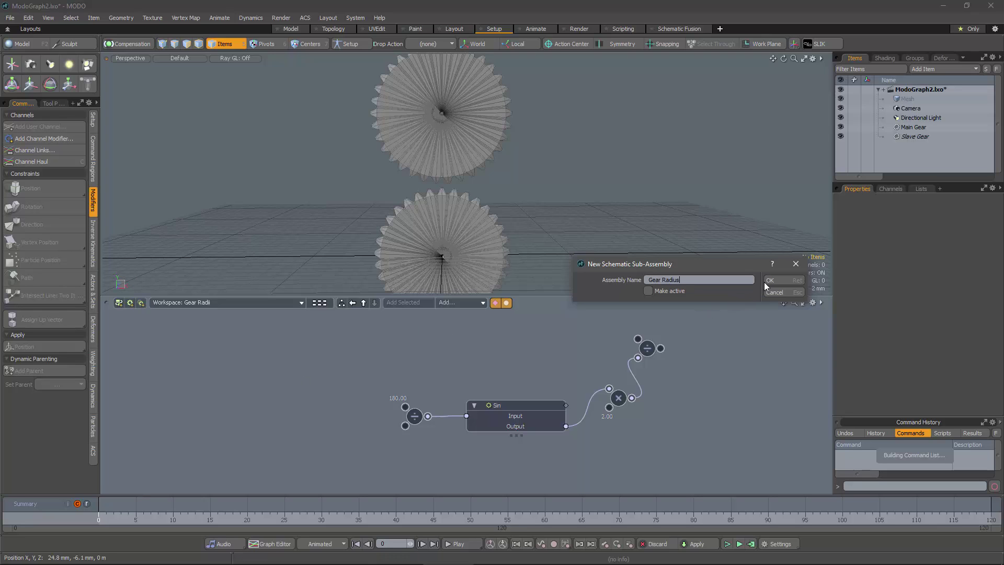
click(779, 280)
drag(506, 394, 416, 354)
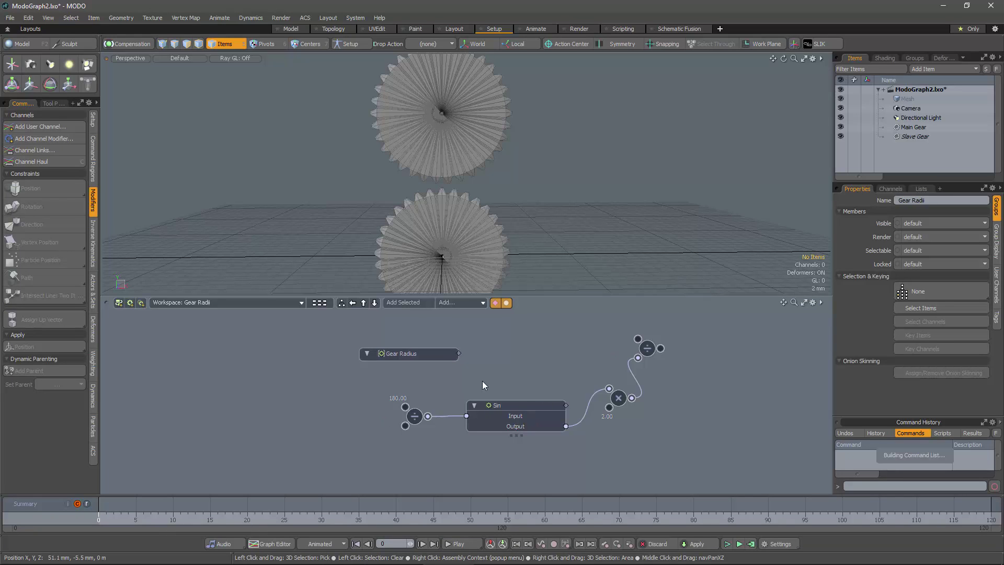
Step: Look inside the Gear Radius assembly and return to the Gear Radii workspace
double_click(407, 356)
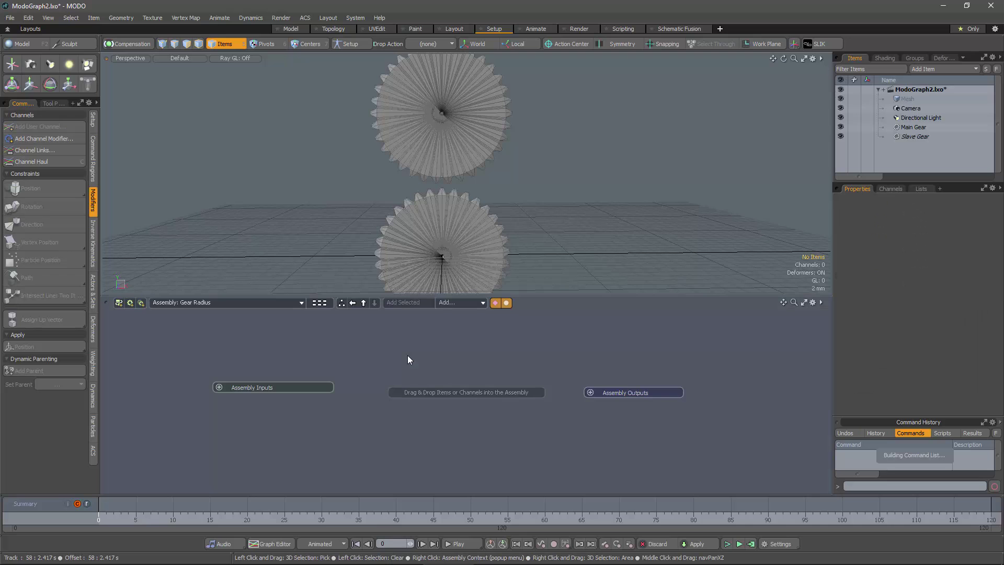
click(299, 306)
click(343, 316)
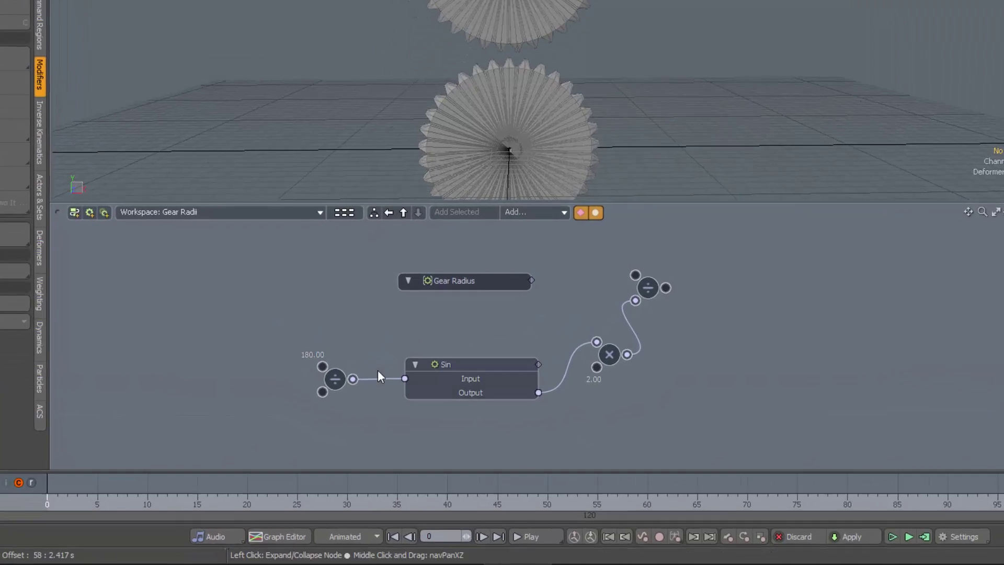
Step: Move both Divide nodes, the Sin node and the Multiply node into the Gear Radius assembly
right_drag(294, 333, 682, 407)
shift+click(709, 248)
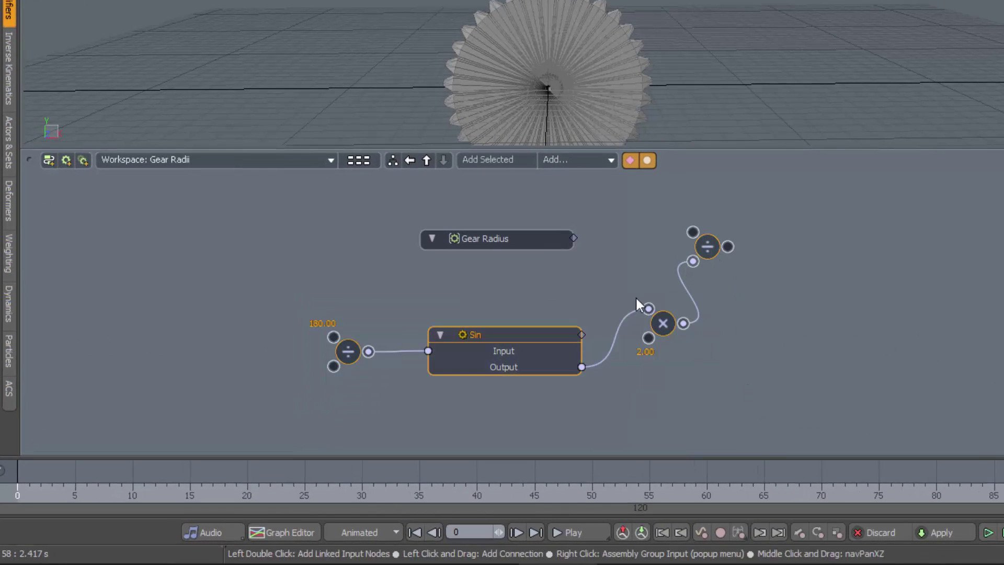
right_click(557, 335)
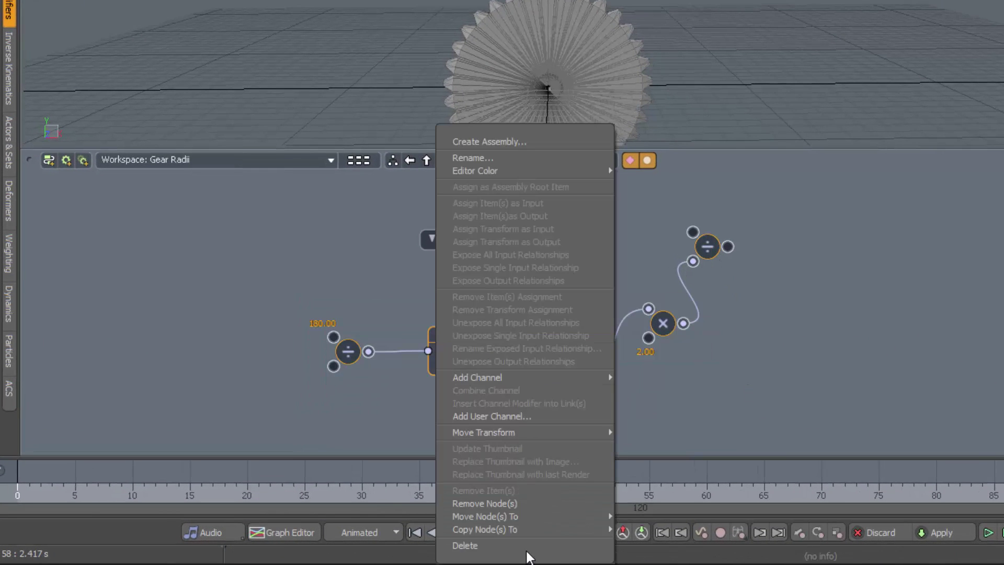
mouse_move(524, 556)
mouse_move(532, 517)
mouse_move(628, 528)
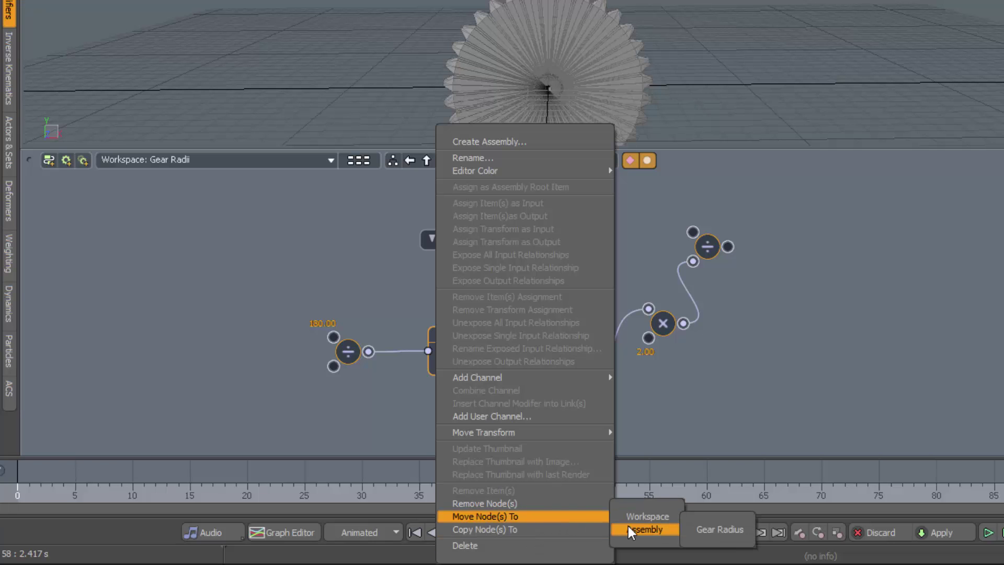
click(727, 533)
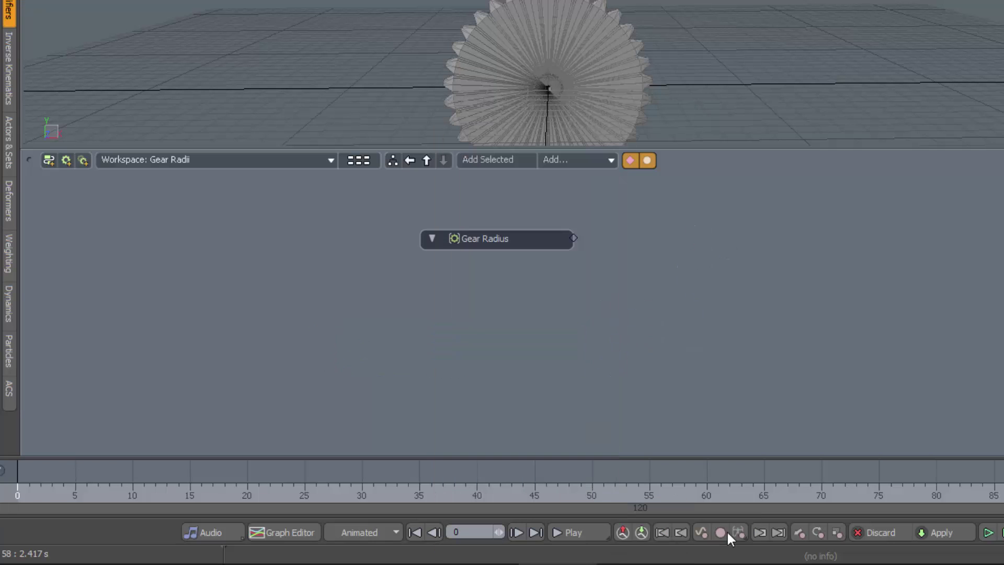
Step: Open the Gear Radius assembly and expose the final Divide node's Value A through Assembly Inputs, repositioning that input node higher
double_click(504, 239)
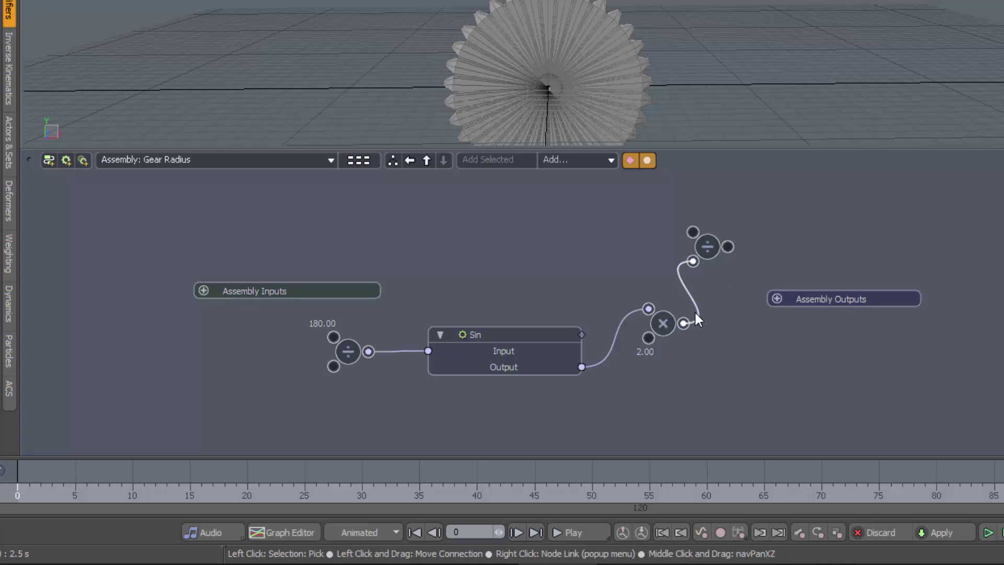
drag(346, 289, 326, 278)
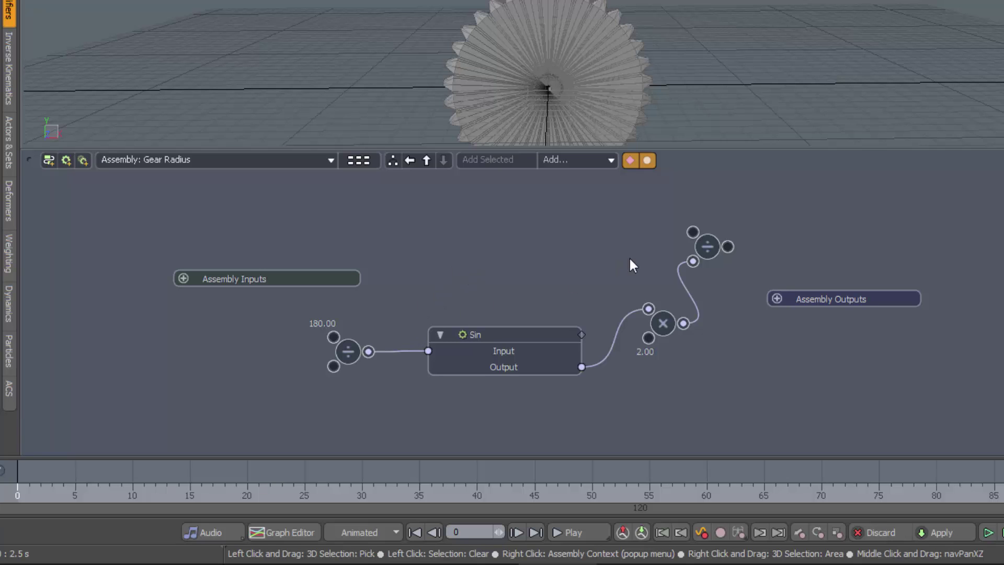
drag(693, 232, 186, 278)
drag(254, 278, 256, 255)
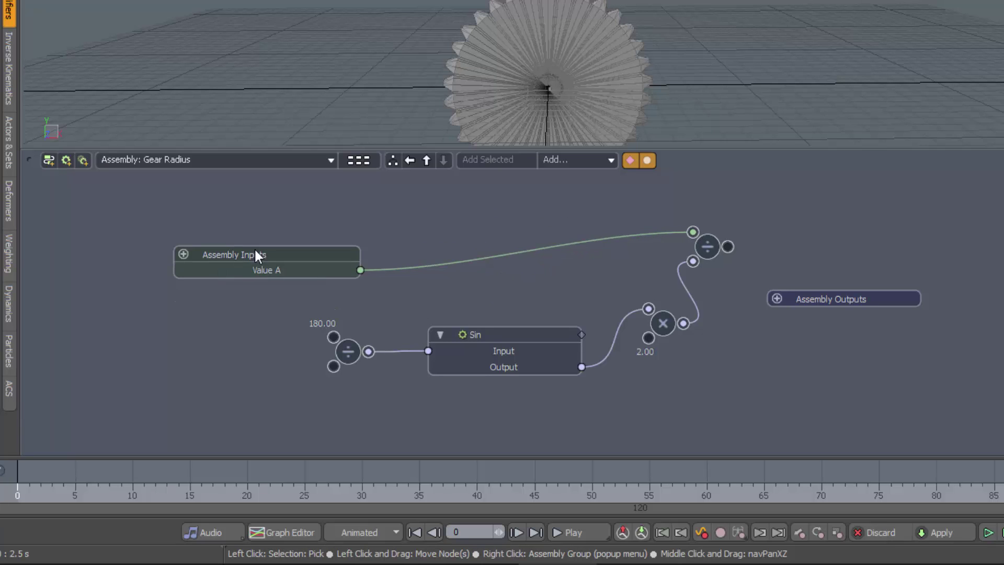
Step: Rename the exposed Value A channel of the Assembly Inputs node as Tooth Spacing
click(271, 272)
right_click(270, 273)
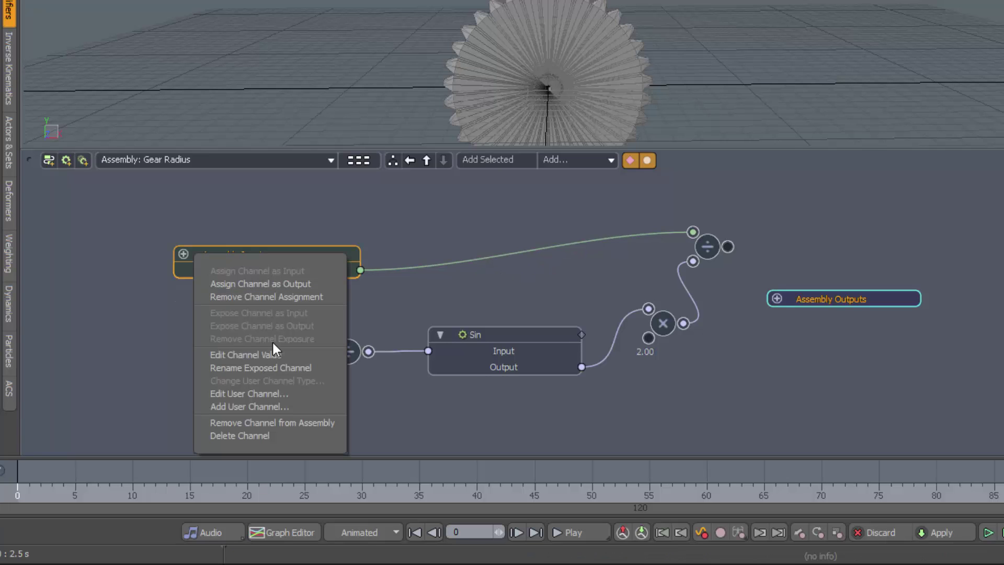
click(271, 368)
text(Tooth Spac)
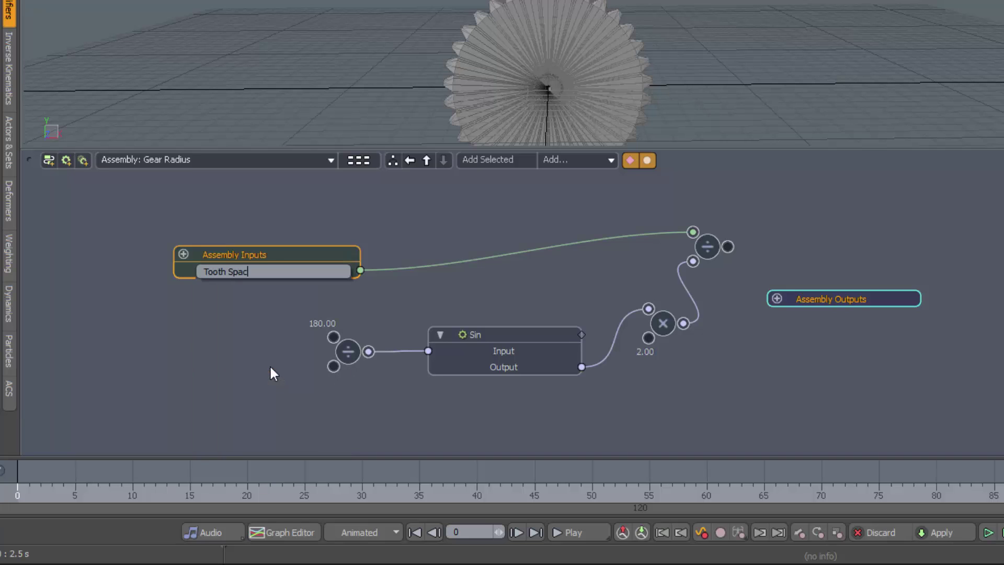
text(ing)
key(Return)
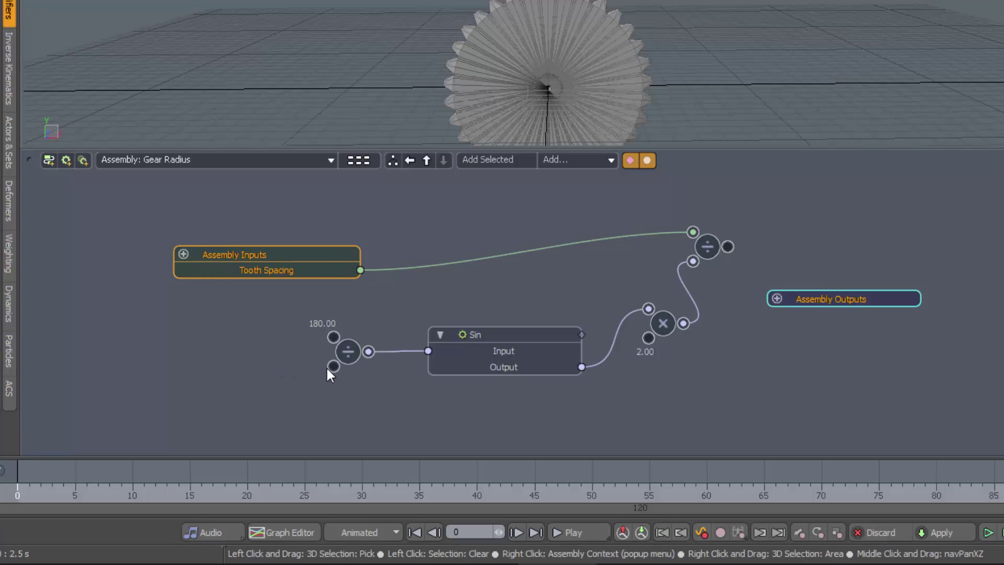
Step: Expose the first Divide node's Value B through Assembly Inputs and rename the exposed channel as Number of Teeth
drag(271, 344, 186, 253)
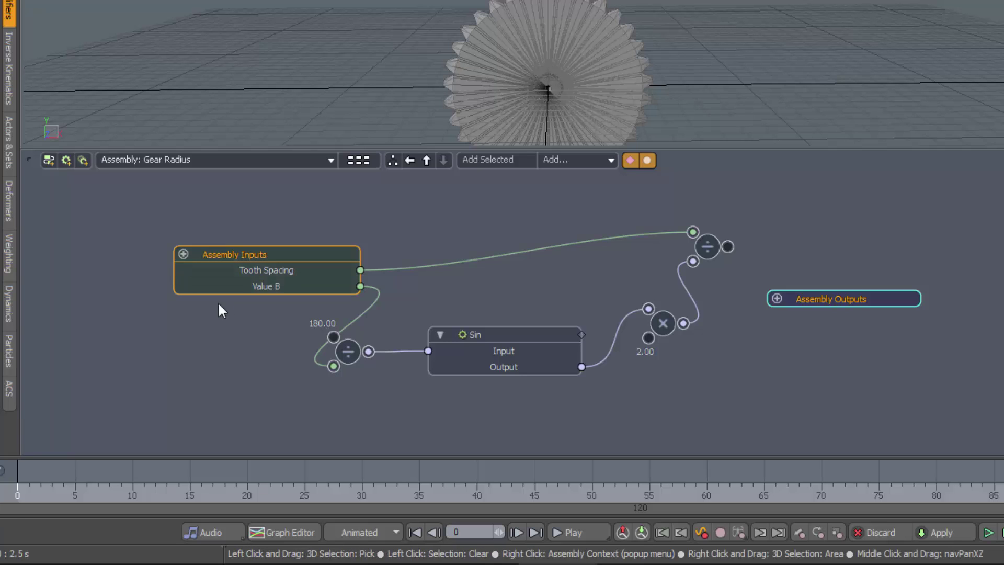
right_click(255, 286)
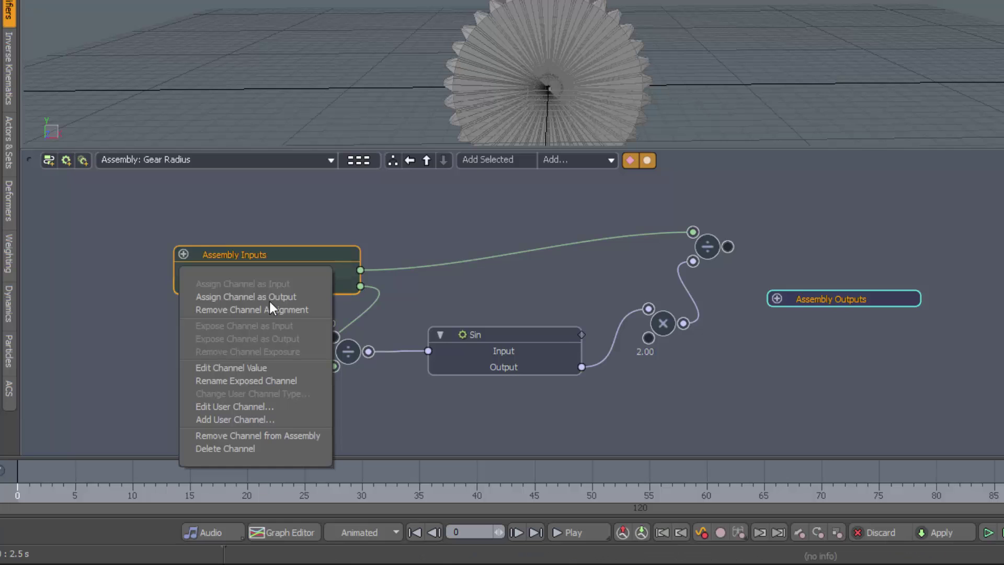
click(258, 376)
text(Nu)
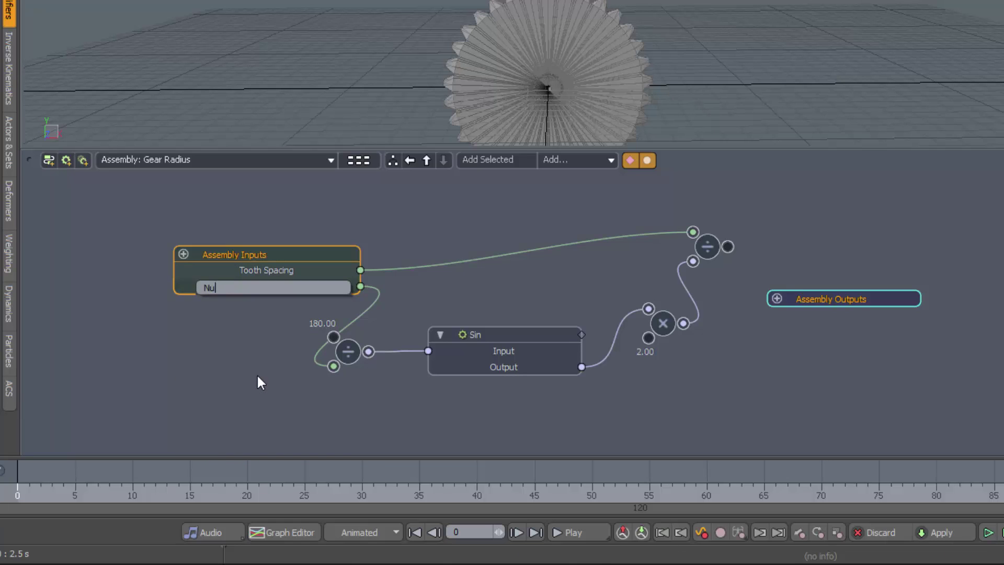
text(mber of Teeth)
key(Return)
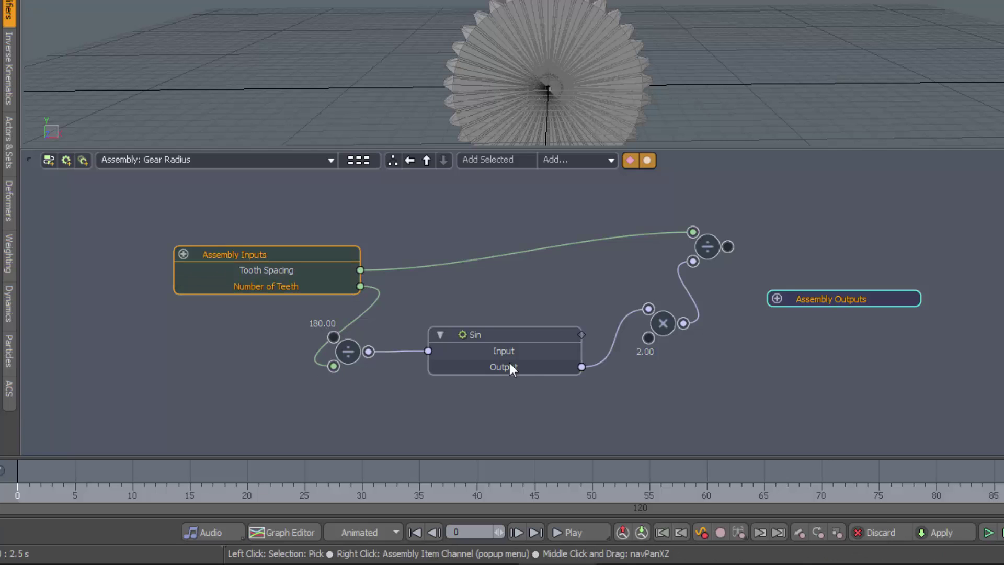
Step: Expose the final Divide node's result through Assembly Outputs, and return to the Gear Radii workspace, shifting the Gear Radius node slightly
drag(729, 245, 780, 299)
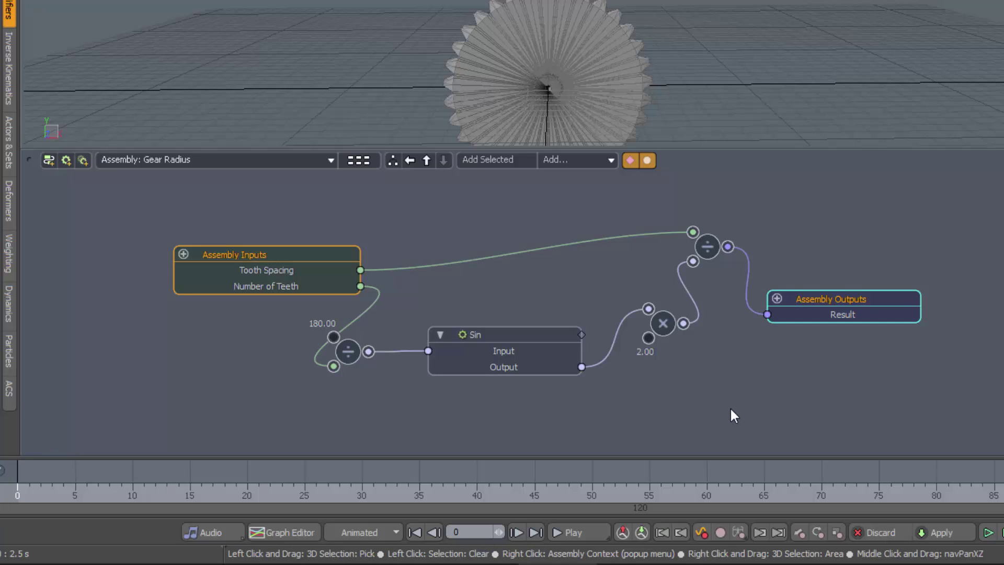
click(283, 162)
mouse_move(285, 165)
click(343, 179)
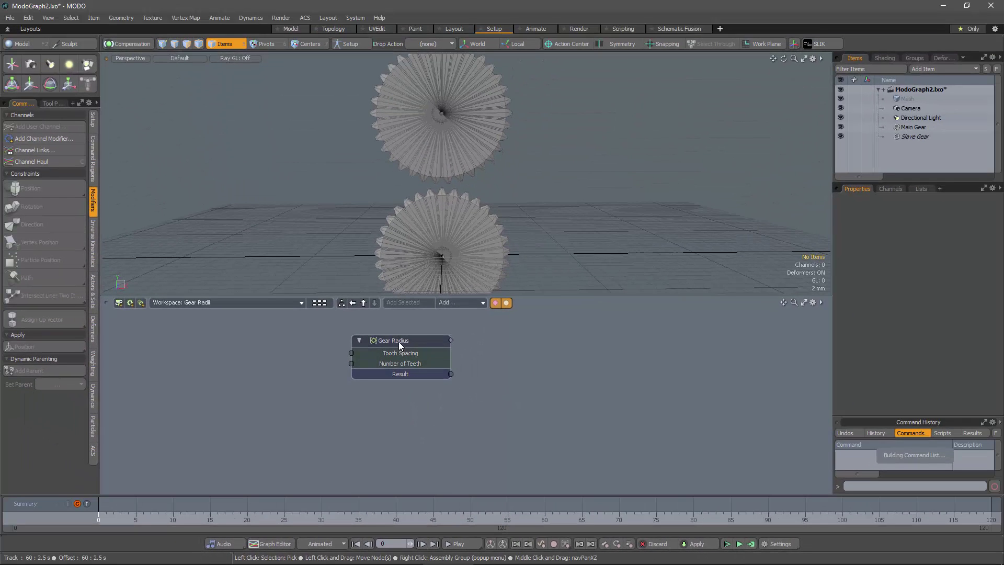
drag(398, 341, 412, 343)
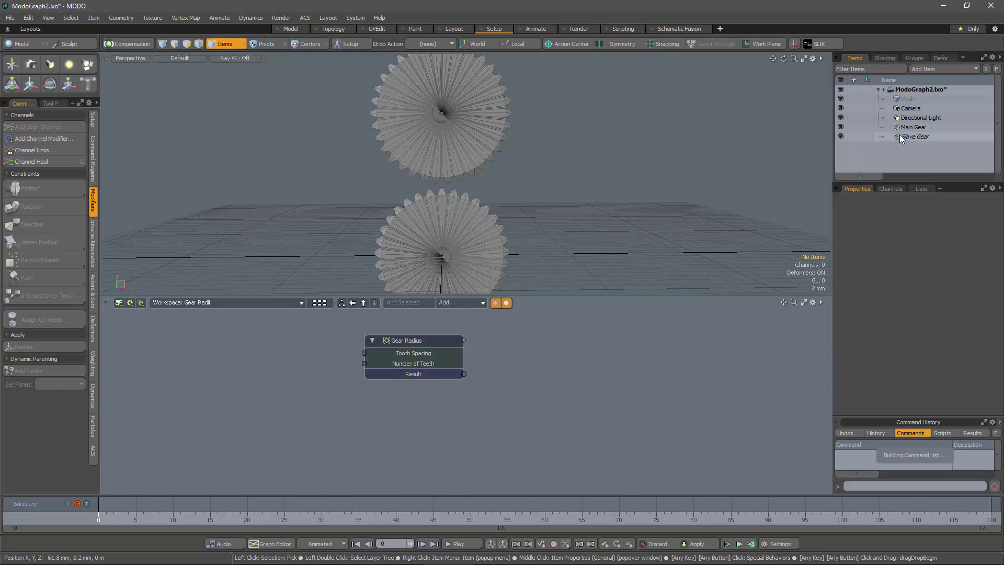
Step: Add the Main Gear's Tooth Spacing and Teeth channels to the schematic and connect them to Gear Radius's Tooth Spacing and Number of Teeth
click(913, 127)
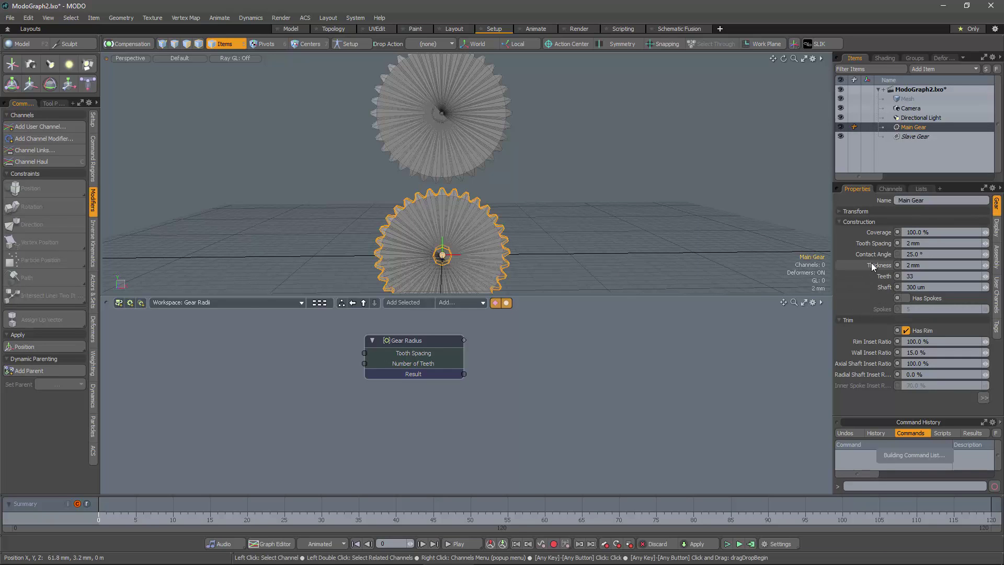
drag(879, 249, 215, 355)
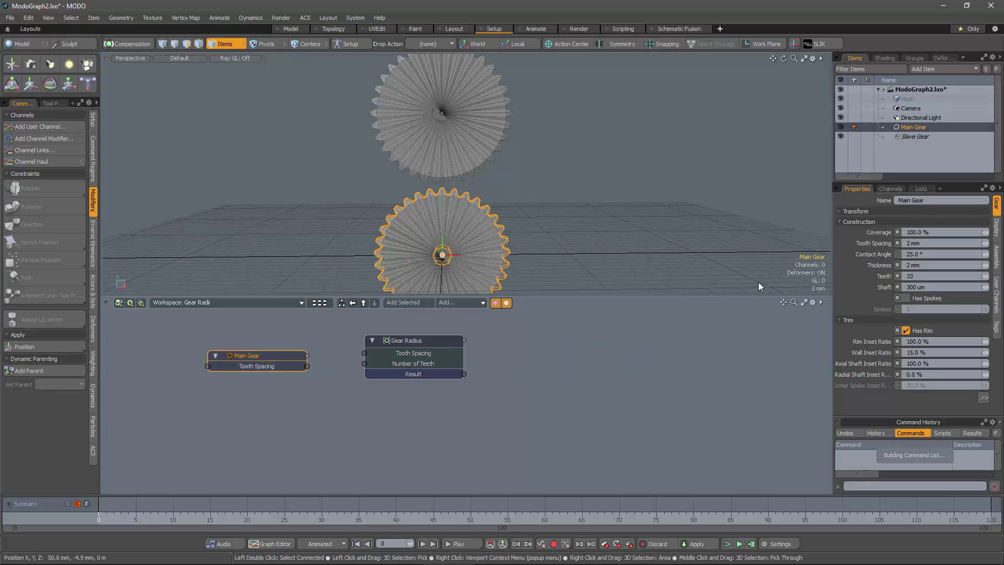
drag(886, 274, 641, 348)
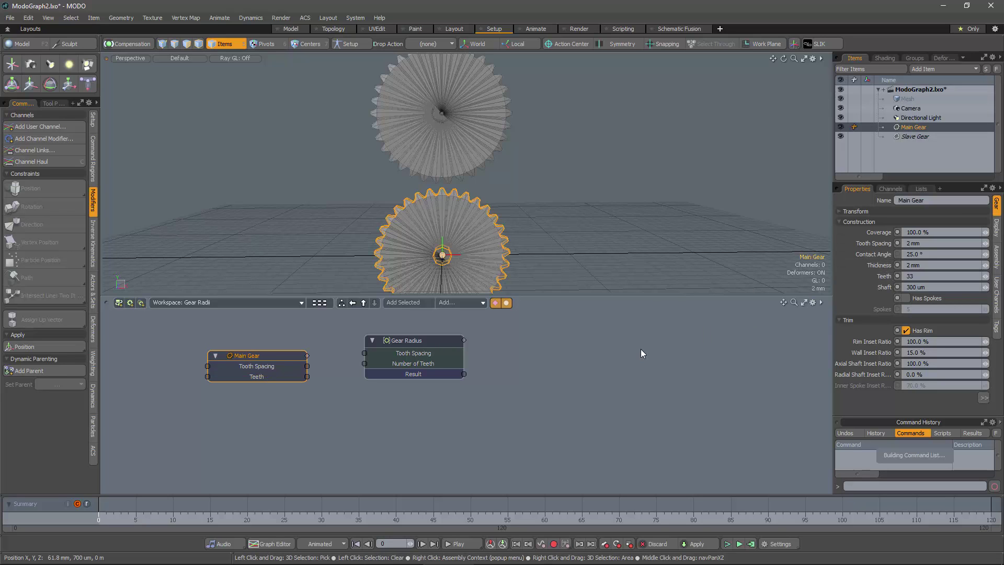
drag(307, 366, 364, 353)
drag(308, 376, 364, 363)
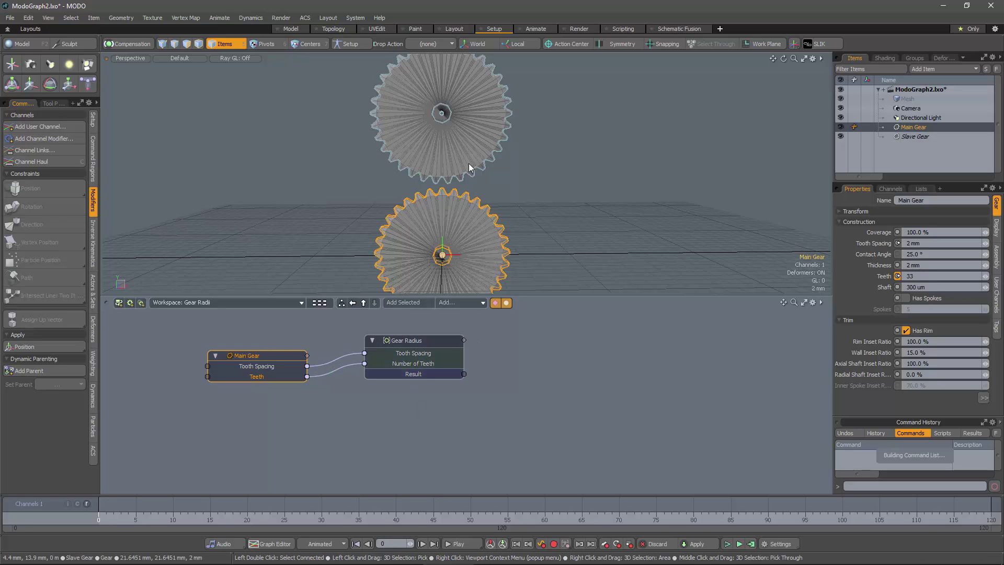
Step: Add the Slave Gear's Position Y channel to the schematic beside Gear Radius and drive it with that assembly's Result
click(912, 137)
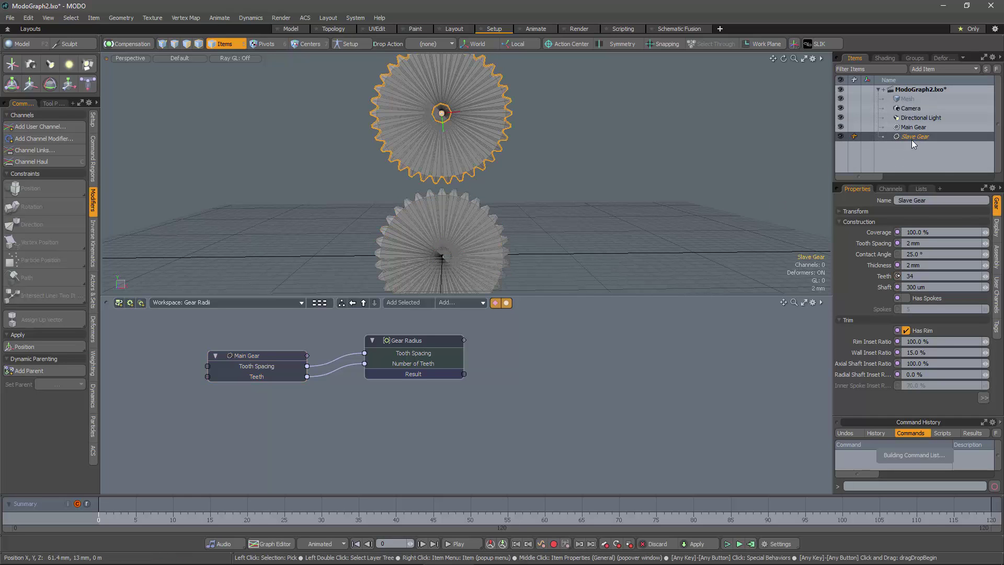
click(889, 189)
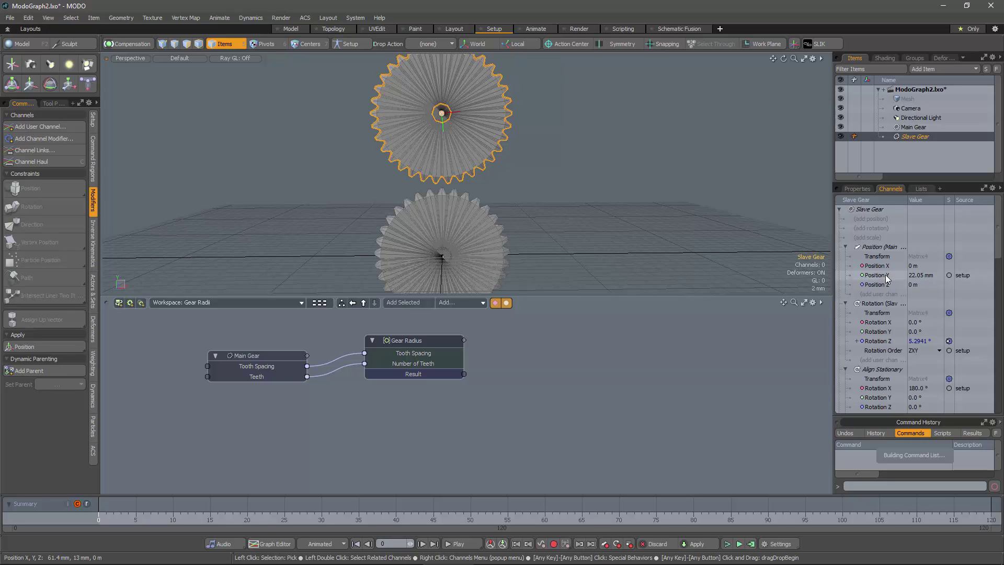
drag(885, 274, 779, 283)
drag(584, 350, 580, 361)
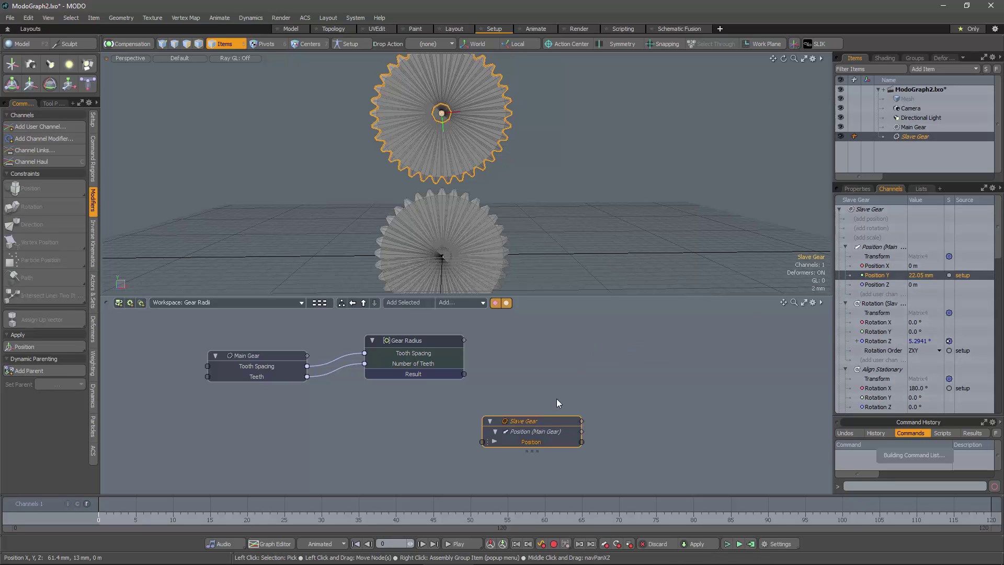
drag(536, 421, 578, 352)
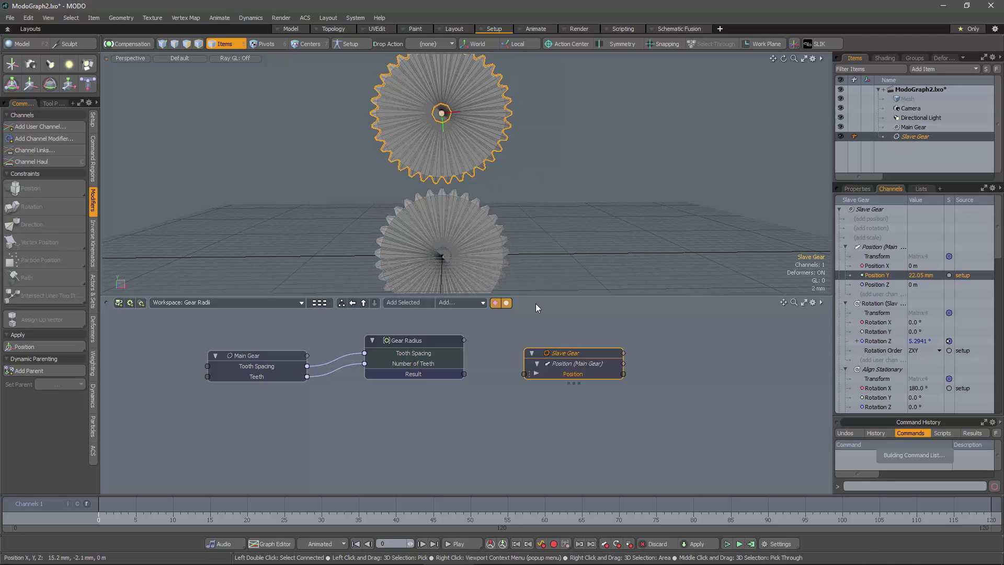
drag(464, 374, 523, 374)
alt+drag(497, 268, 631, 223)
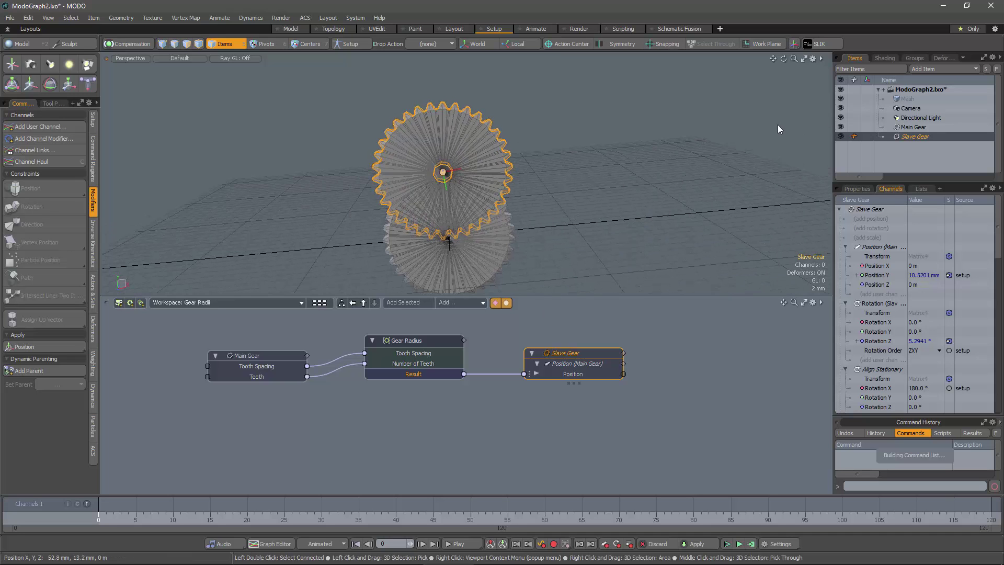
Step: Set the Main Gear's tooth count to 40 to test how the Slave Gear's position responds
click(904, 129)
alt+drag(563, 192, 552, 173)
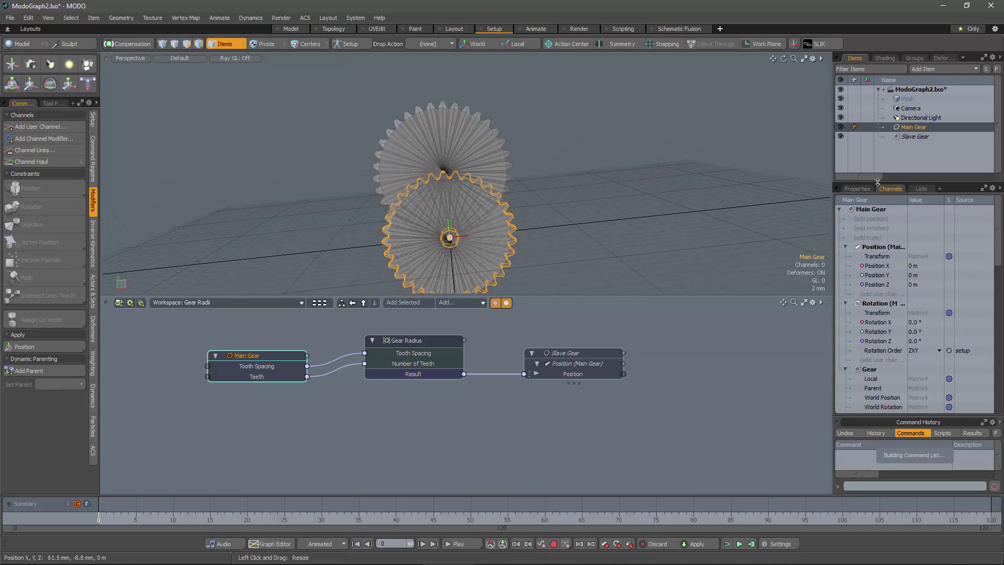
click(862, 189)
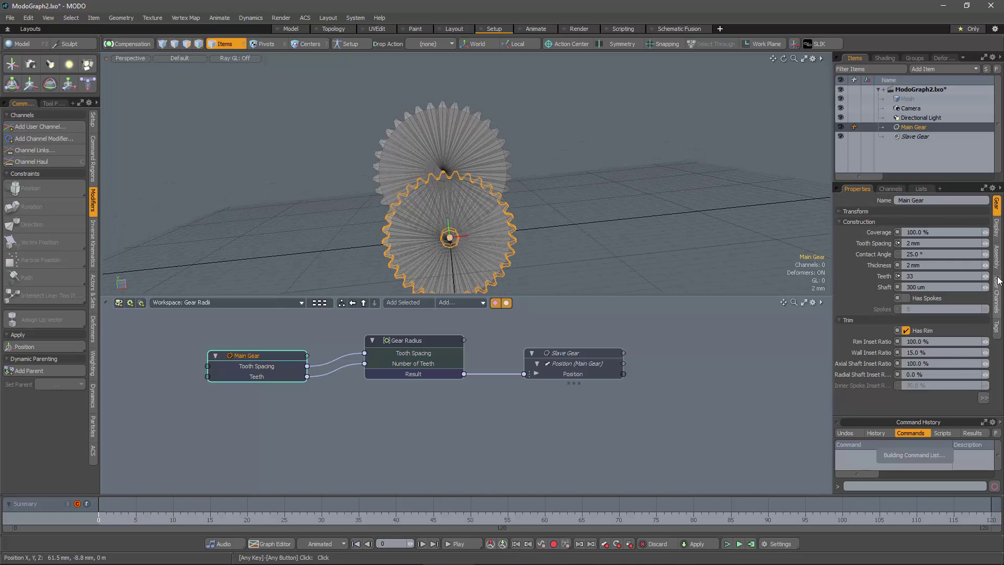
mouse_move(988, 280)
mouse_down()
mouse_move(998, 278)
mouse_move(980, 277)
mouse_move(999, 277)
mouse_move(989, 281)
mouse_up()
mouse_move(670, 208)
alt+mouse_down()
mouse_move(638, 235)
mouse_move(636, 196)
mouse_move(653, 215)
alt+mouse_up()
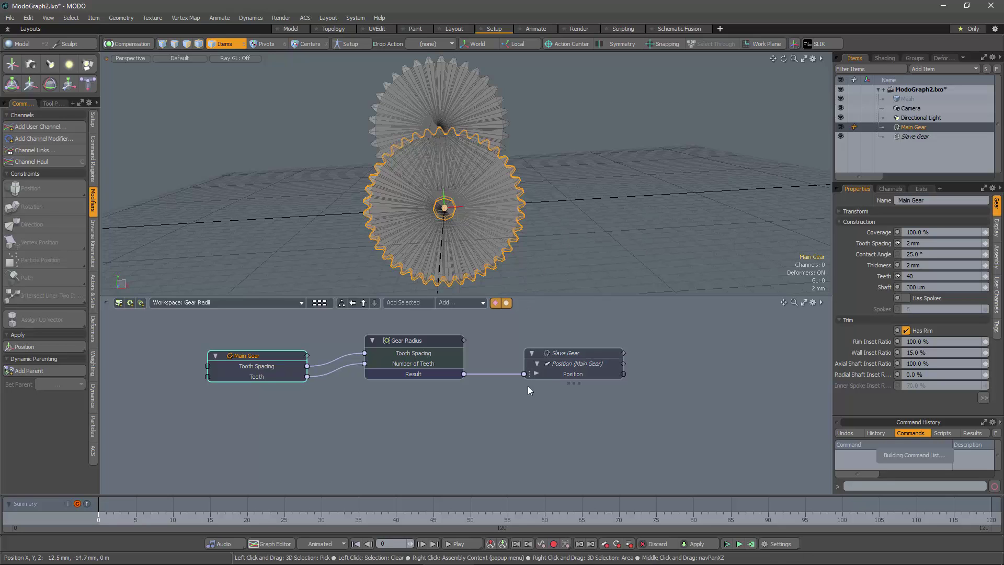
Step: Create an instance of the Gear Radius assembly and place it below the original node
click(412, 341)
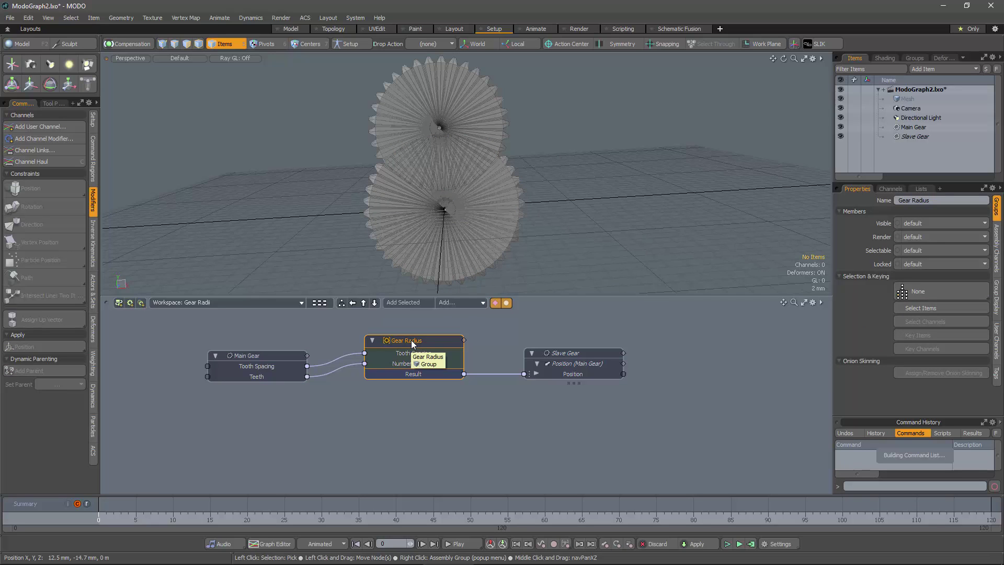
right_click(411, 340)
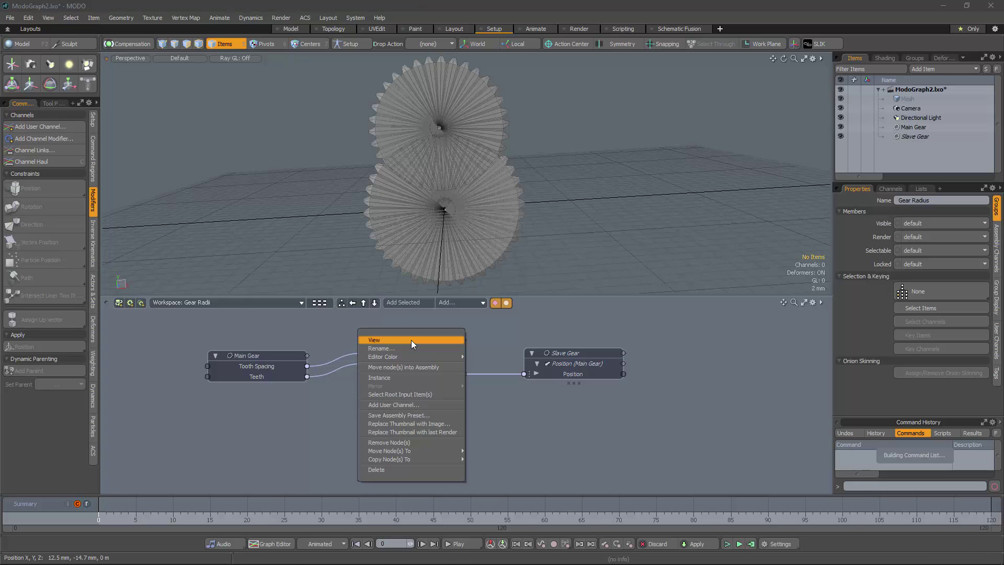
click(417, 376)
drag(421, 353, 404, 401)
Step: Open the Gear Radius assembly, separate the duplicated Sin, Multiply and two Divide nodes from the originals, and delete the duplicates
double_click(407, 397)
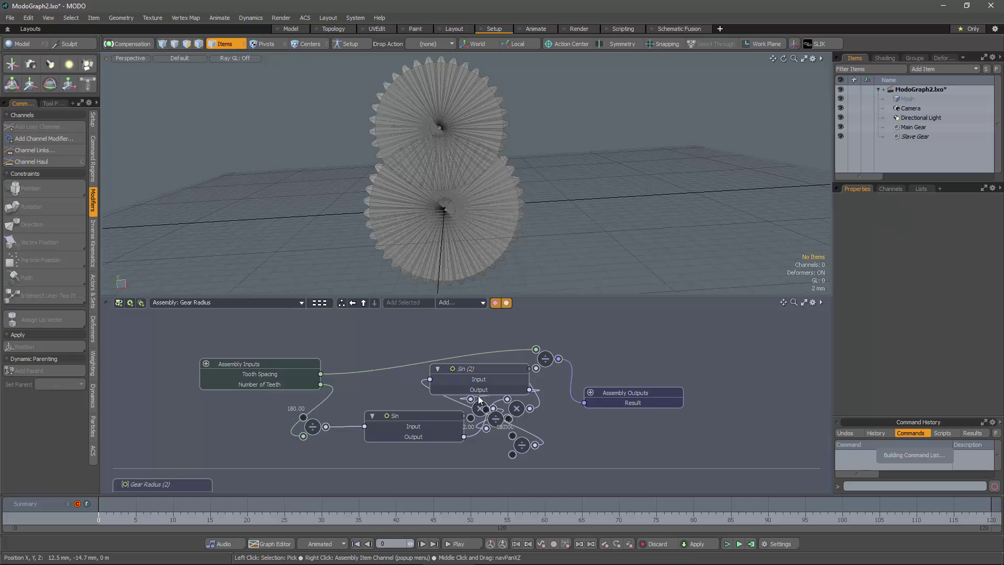
alt+drag(558, 451, 544, 423)
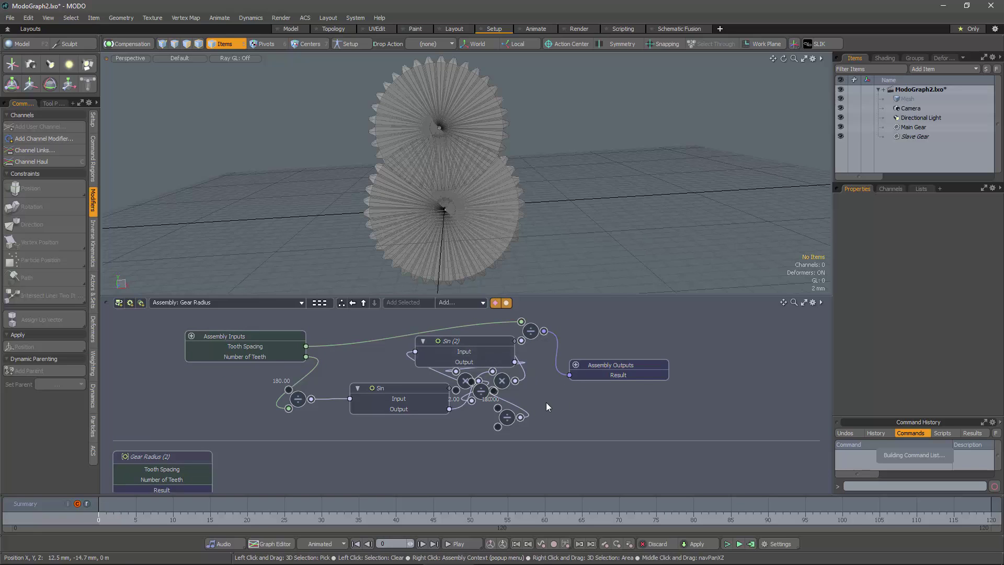
drag(484, 345, 603, 404)
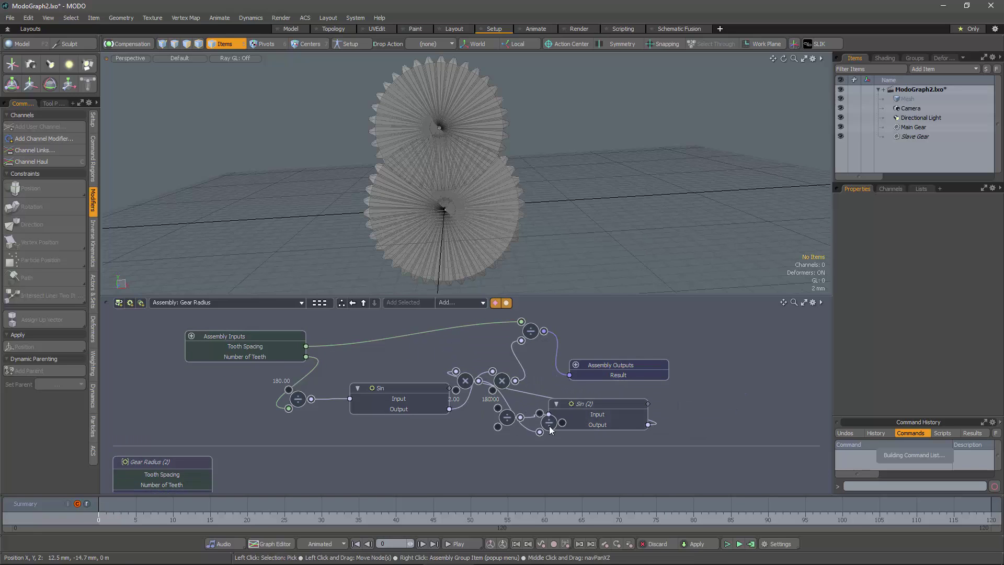
drag(472, 387, 715, 400)
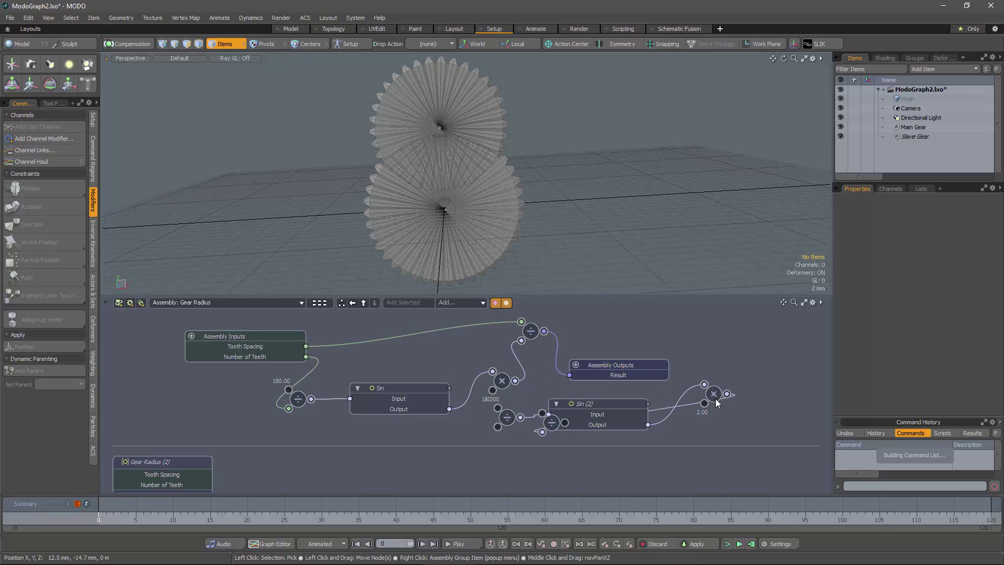
drag(569, 418, 526, 422)
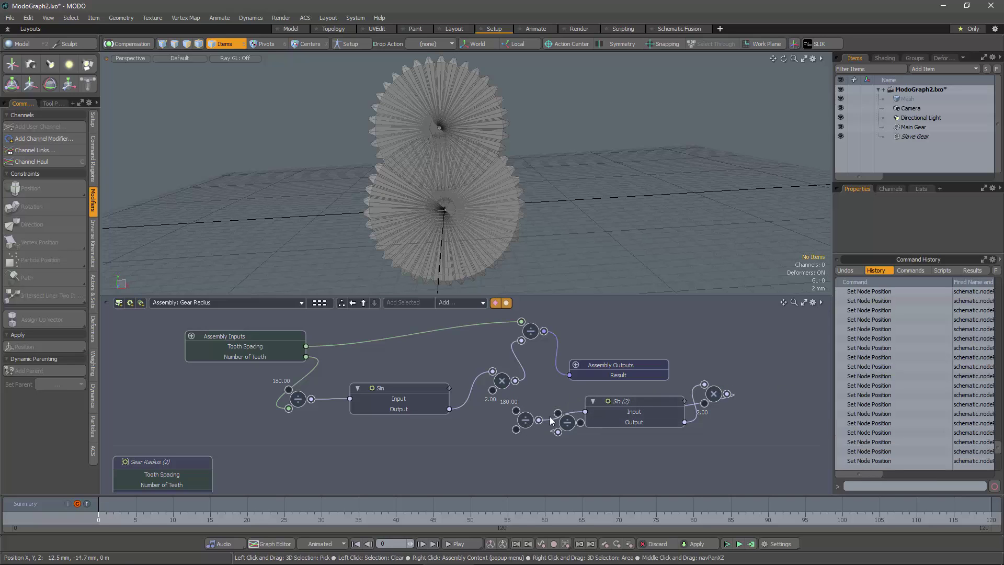
drag(705, 415, 521, 435)
shift+click(715, 394)
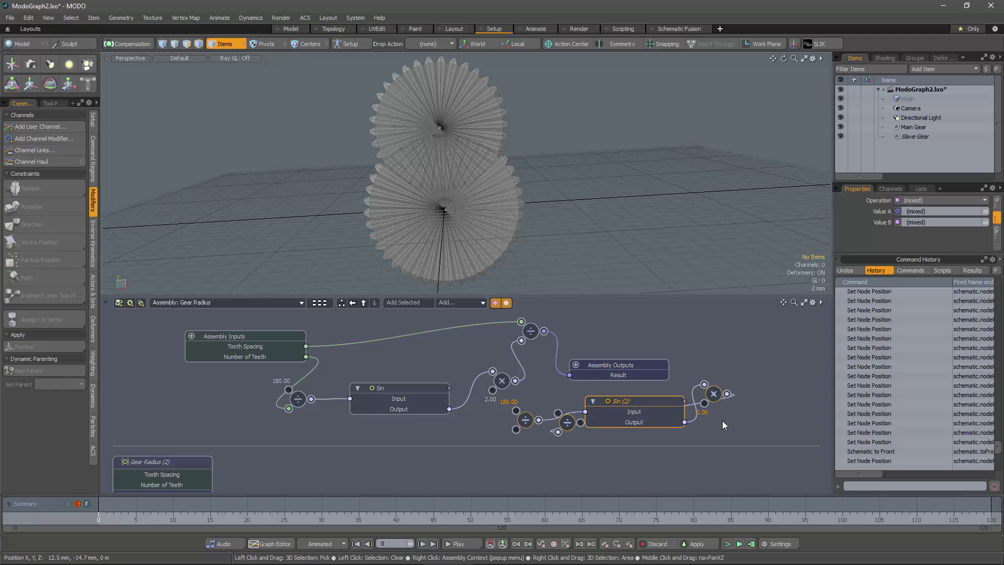
key(Delete)
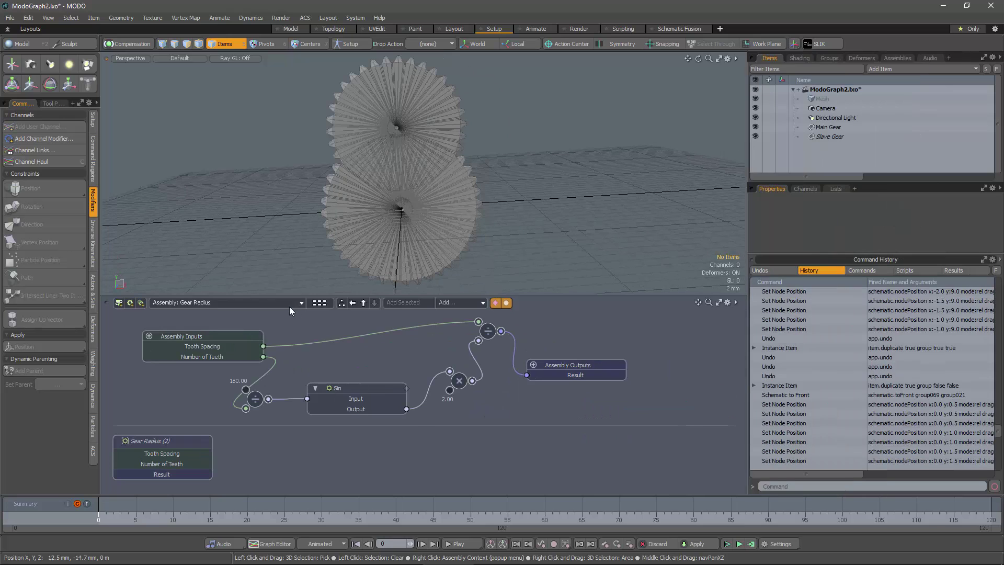
Step: Return to the Gear Radii workspace and position the Gear Radius (2) node below the original Gear Radius node
click(289, 305)
mouse_move(287, 304)
click(322, 311)
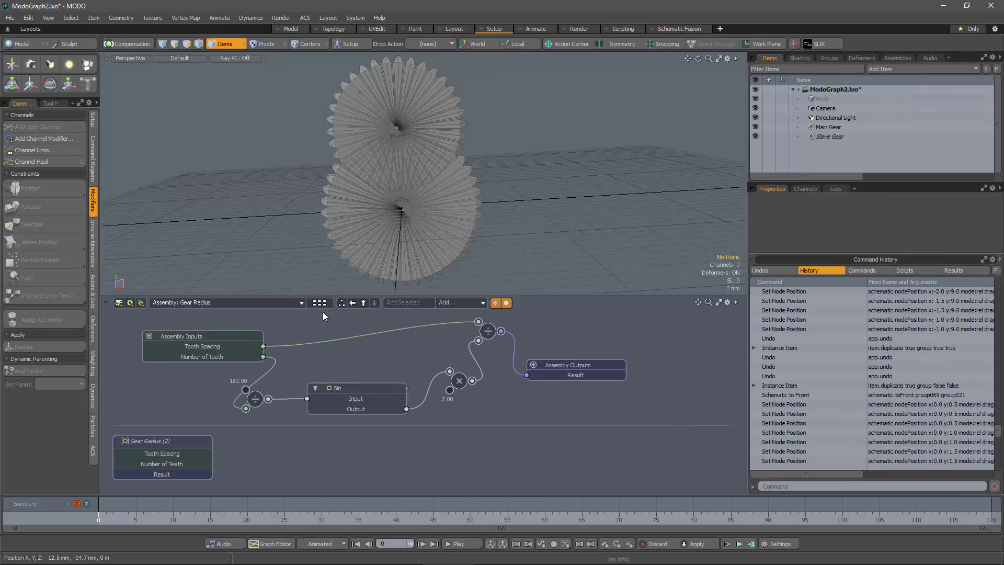
drag(368, 404, 360, 416)
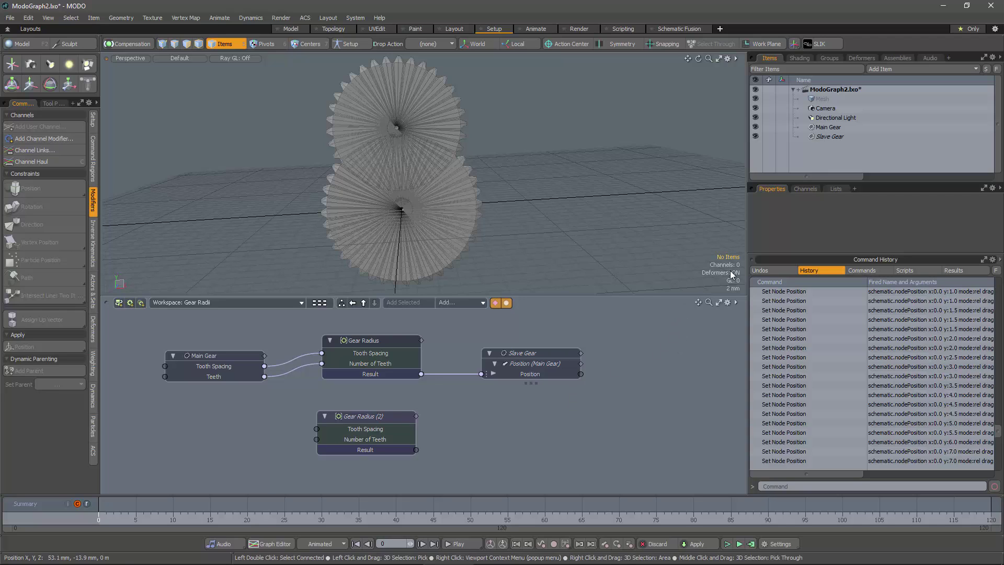
Step: Add the Slave Gear's Tooth Spacing and Teeth channels to its node in the schematic
click(827, 138)
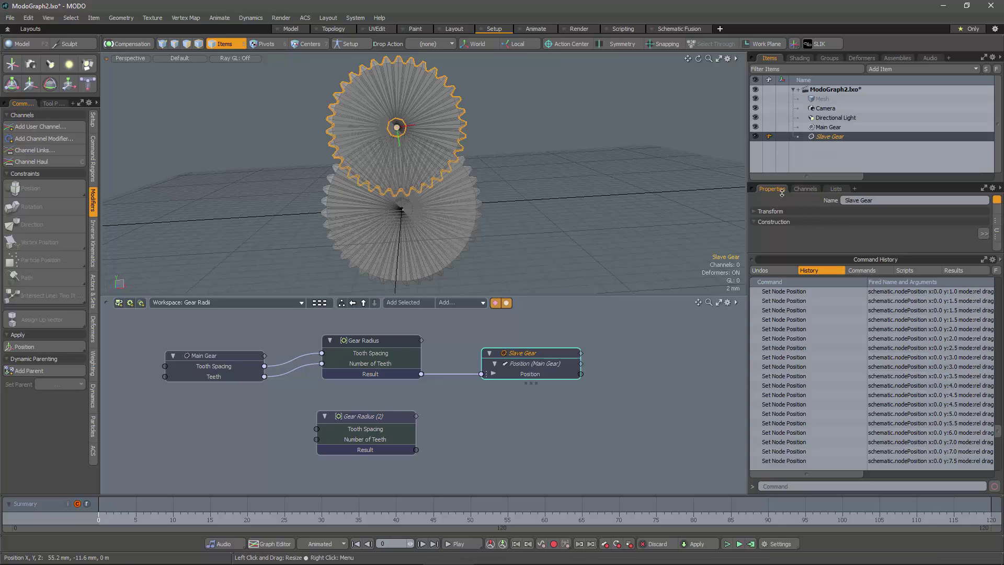
drag(798, 271, 807, 450)
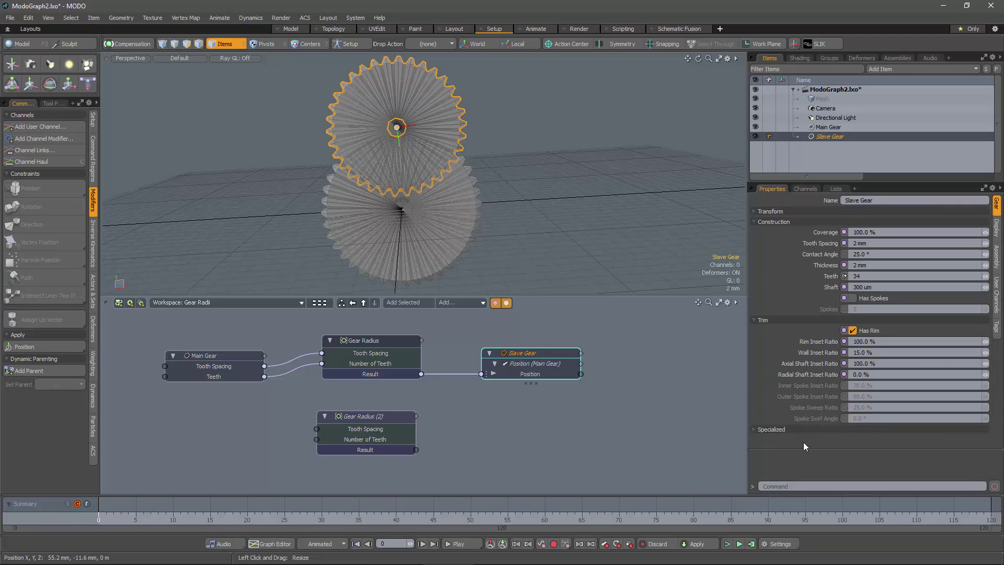
drag(635, 405, 635, 405)
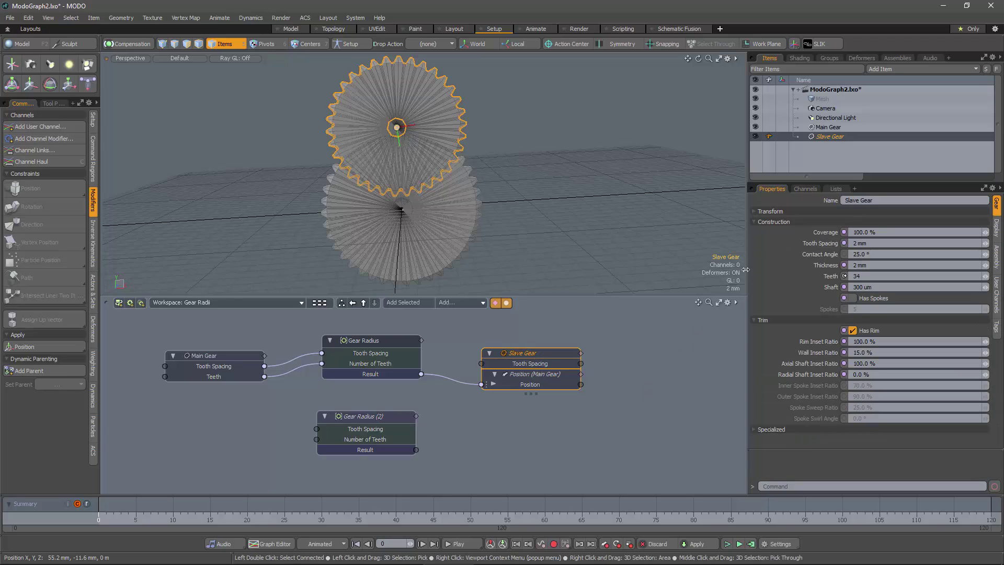
drag(831, 277, 652, 368)
Step: Separate the Slave Gear's Tooth Spacing and Teeth channels into their own node and link them to Gear Radius (2)'s Tooth Spacing and Number of Teeth inputs
right_click(531, 365)
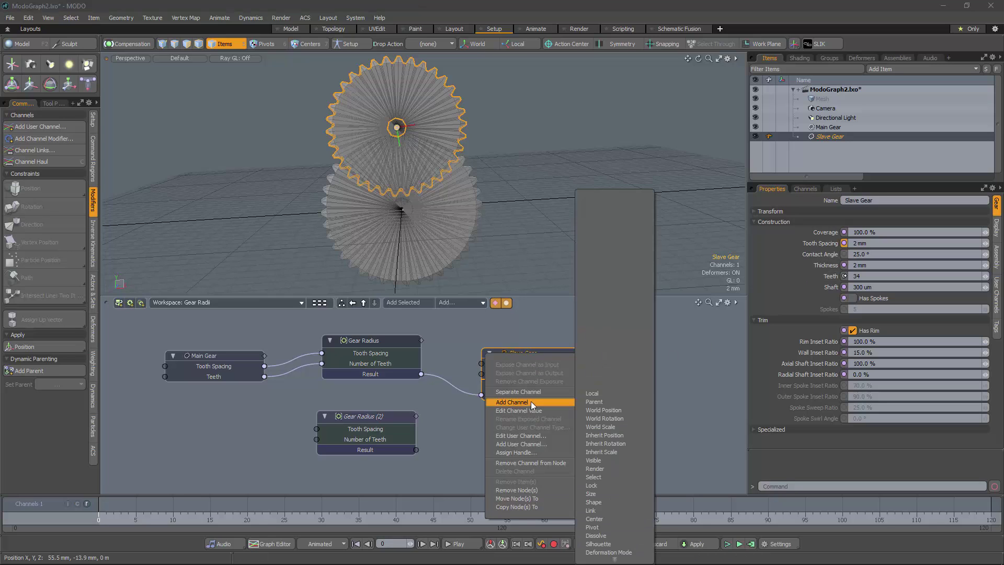
click(652, 364)
right_click(537, 365)
click(541, 391)
drag(632, 348, 196, 409)
drag(256, 421, 317, 428)
drag(256, 431, 316, 439)
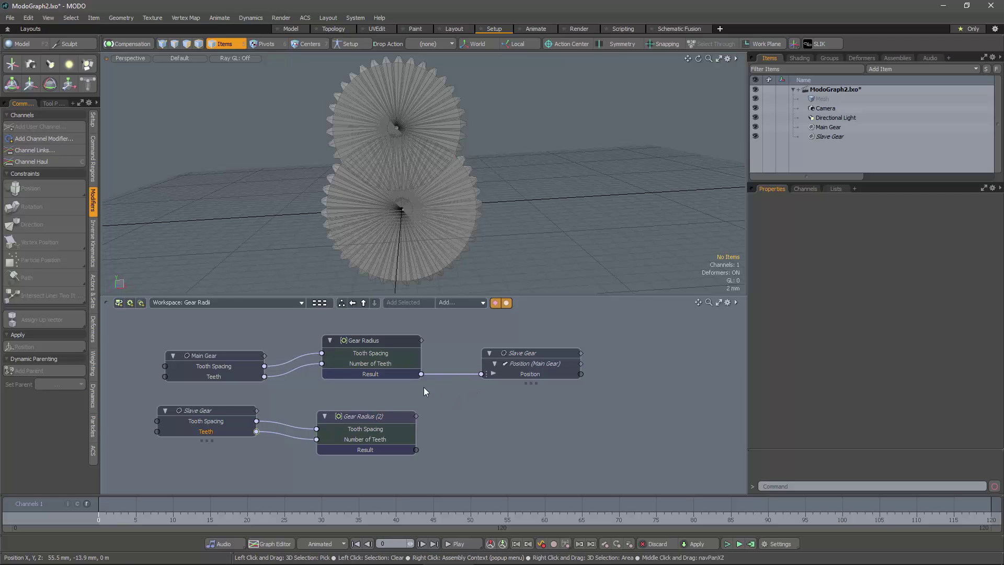
Step: Insert a Basic Math Add modifier between Gear Radius and the Slave Gear's Position, and feed Gear Radius (2)'s Result into its second input
click(450, 374)
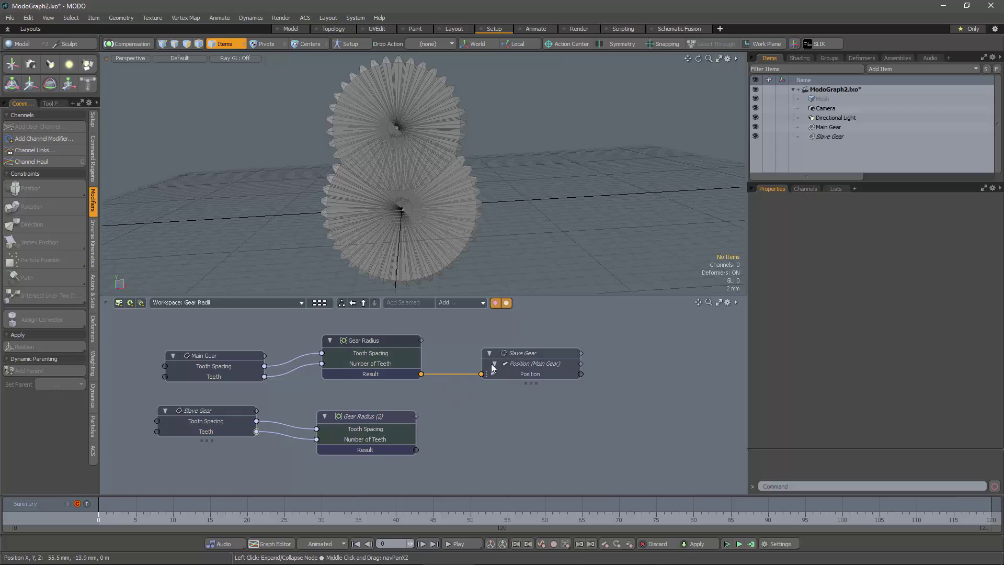
right_click(448, 373)
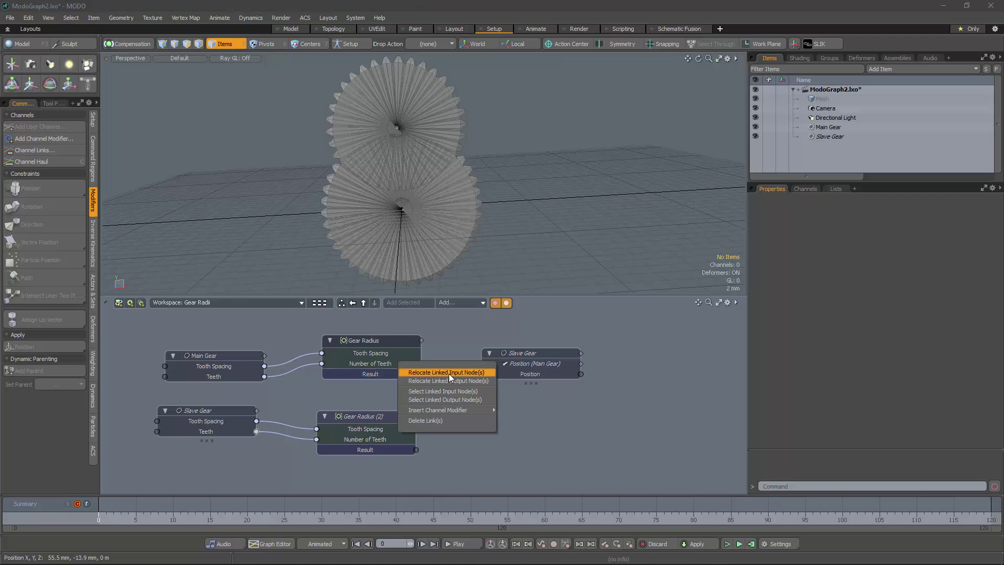
mouse_move(450, 410)
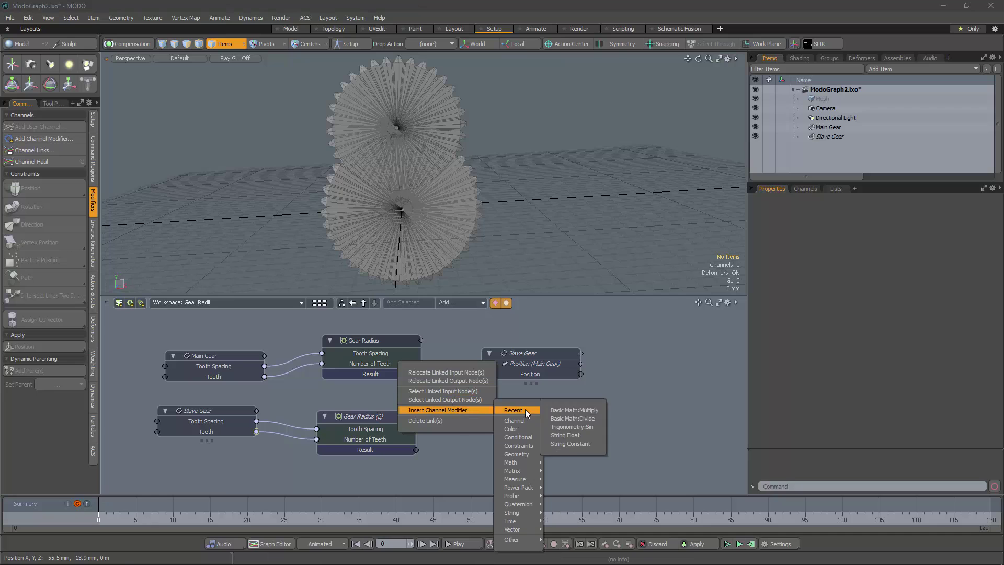
mouse_move(532, 462)
click(585, 454)
drag(451, 372, 460, 417)
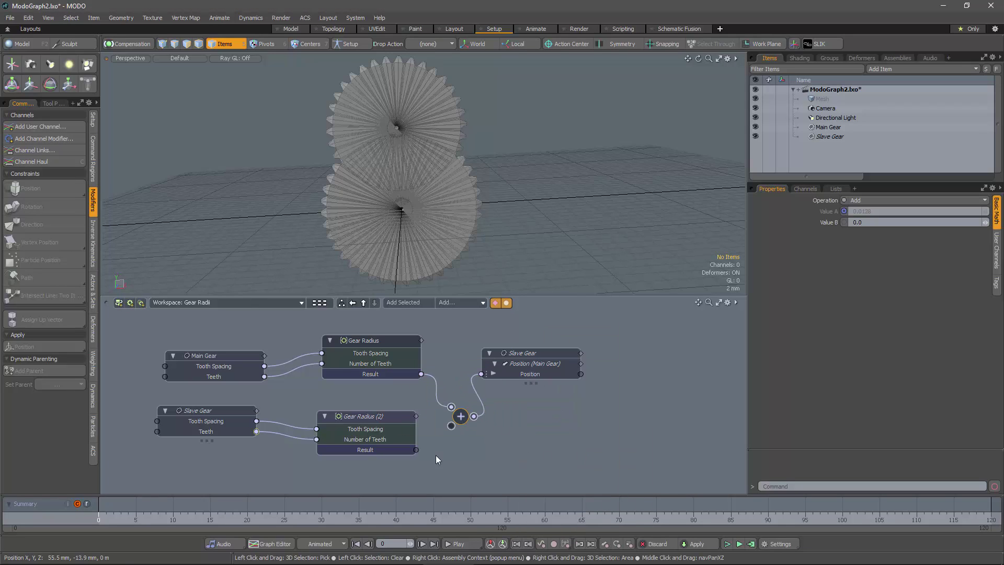
drag(417, 449, 451, 425)
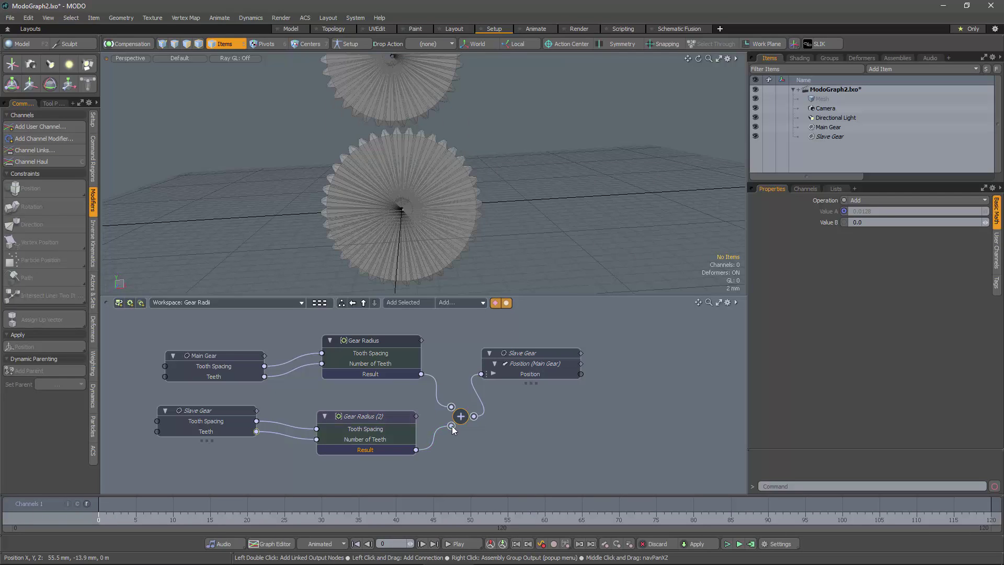
Step: Test the spacing by setting the Main Gear's tooth count to 26 and the Slave Gear's to 30, and inspect where they meet
alt+shift+drag(484, 274, 524, 363)
alt+shift+drag(501, 210, 510, 235)
alt+shift+drag(512, 328, 513, 313)
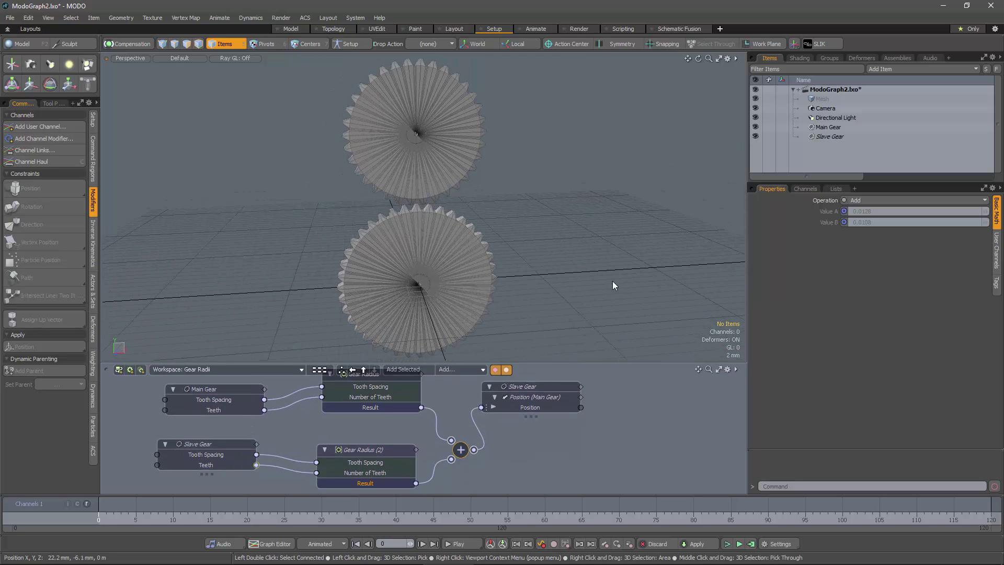
alt+drag(437, 183, 469, 286)
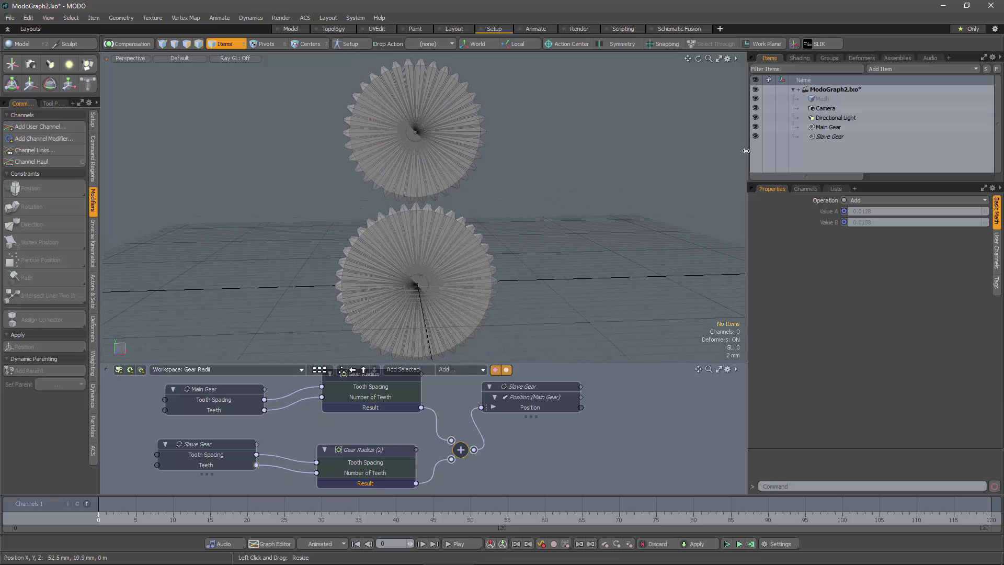
click(828, 127)
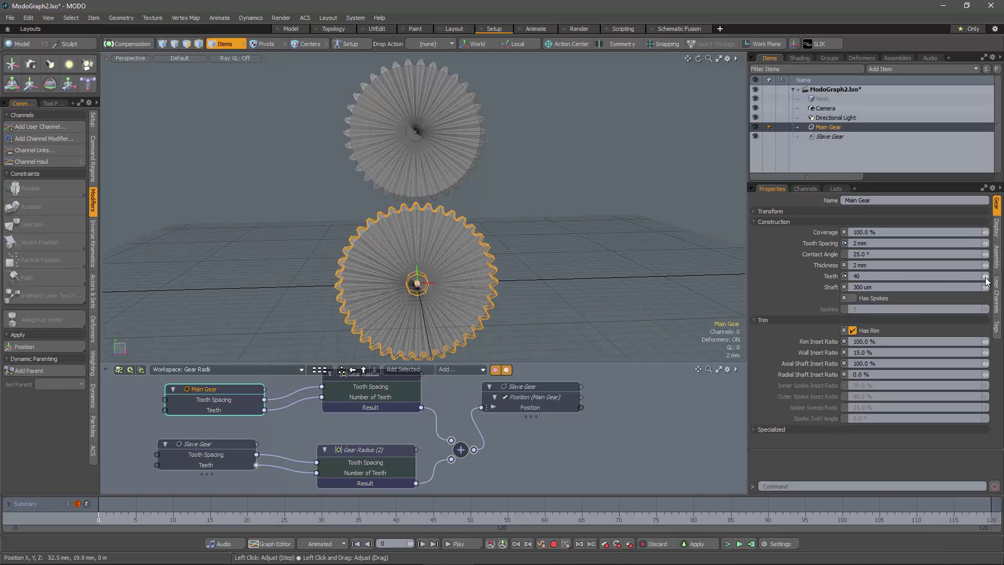
drag(986, 277, 936, 277)
click(829, 137)
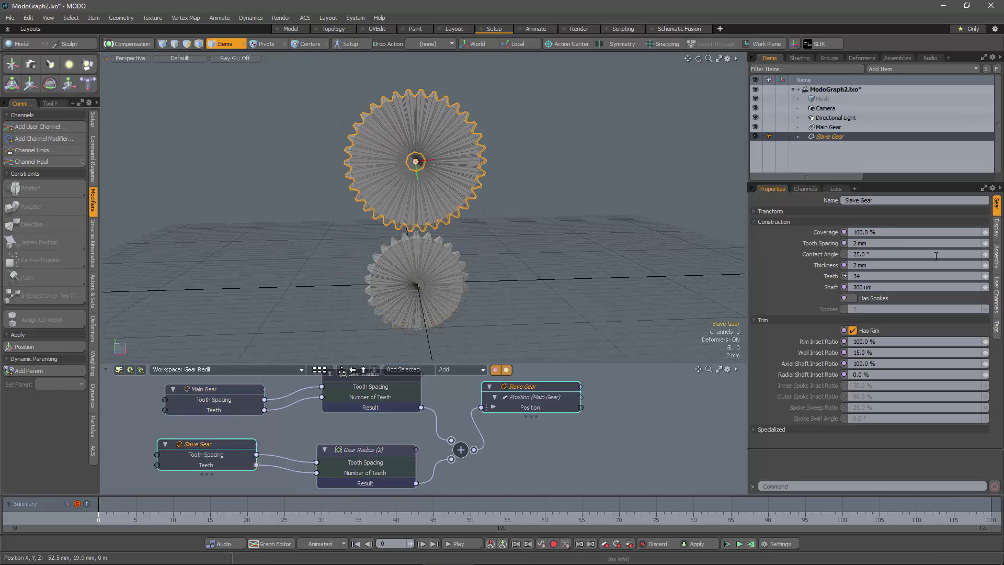
mouse_move(986, 277)
mouse_down()
mouse_move(965, 277)
mouse_move(978, 277)
mouse_up()
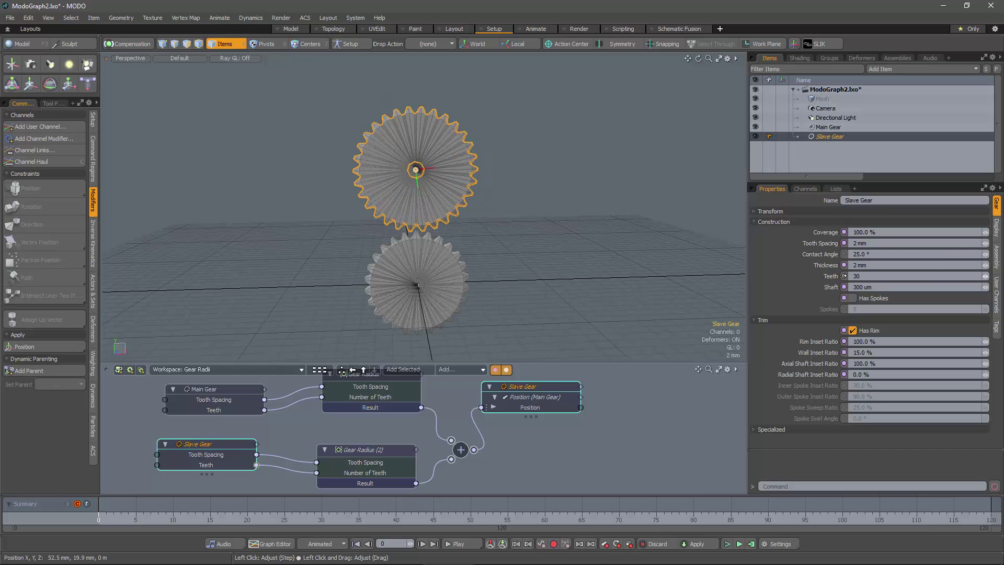
click(828, 127)
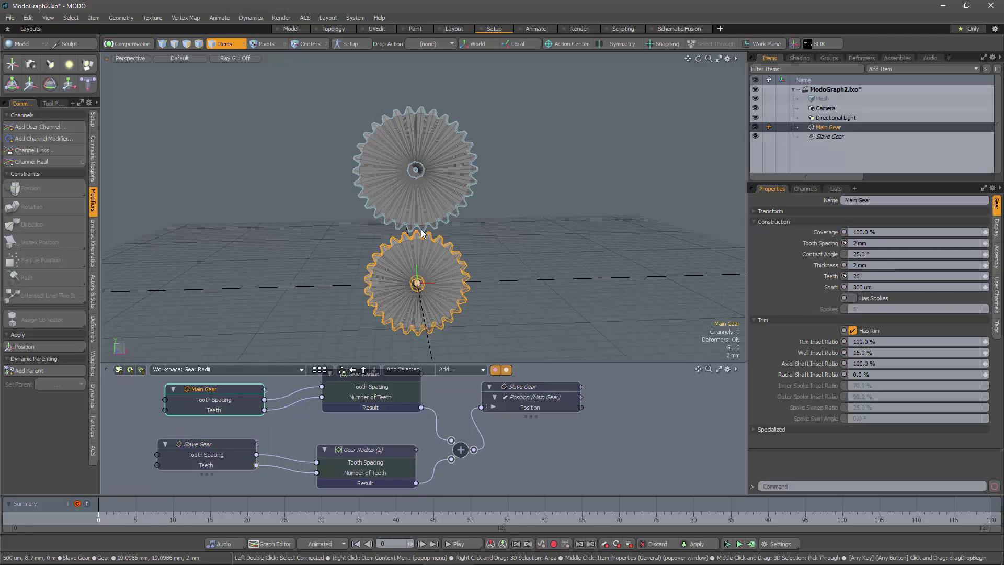
scroll(424, 233, up, 4)
alt+shift+drag(431, 310, 432, 294)
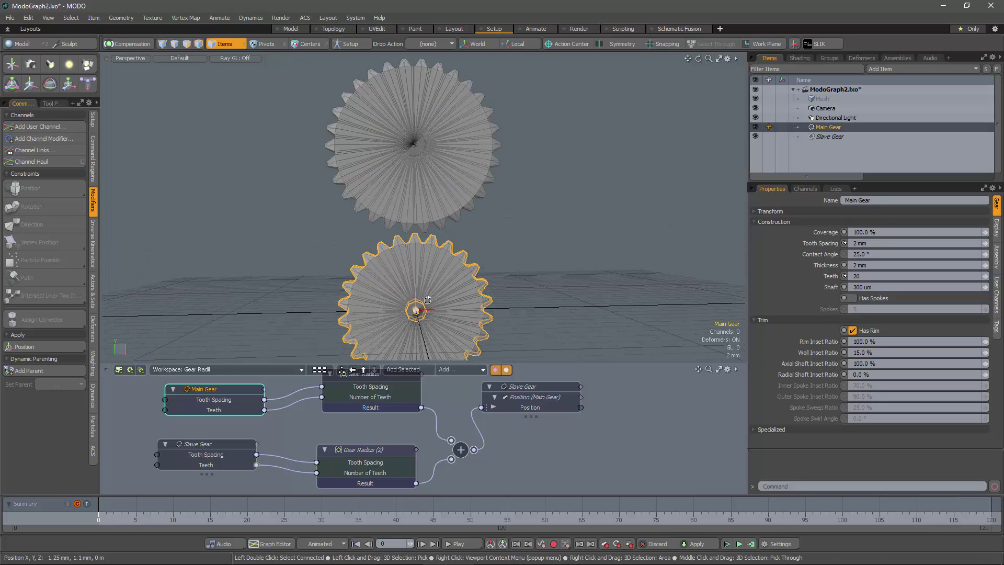
scroll(421, 242, up, 4)
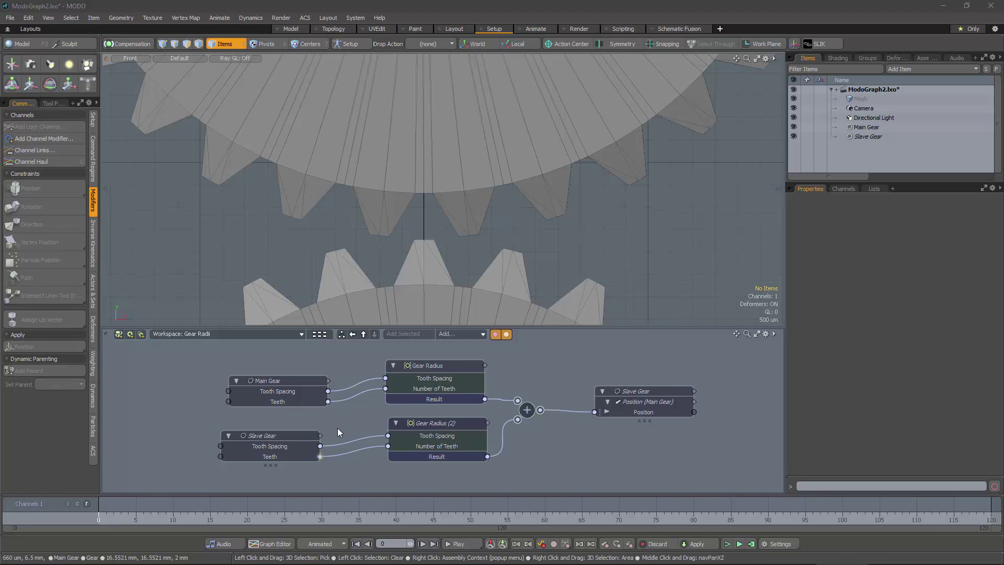
Step: Add a Basic Math Divide modifier with Value B set to 2 and link the Slave Gear's Tooth Spacing to its first input
click(463, 335)
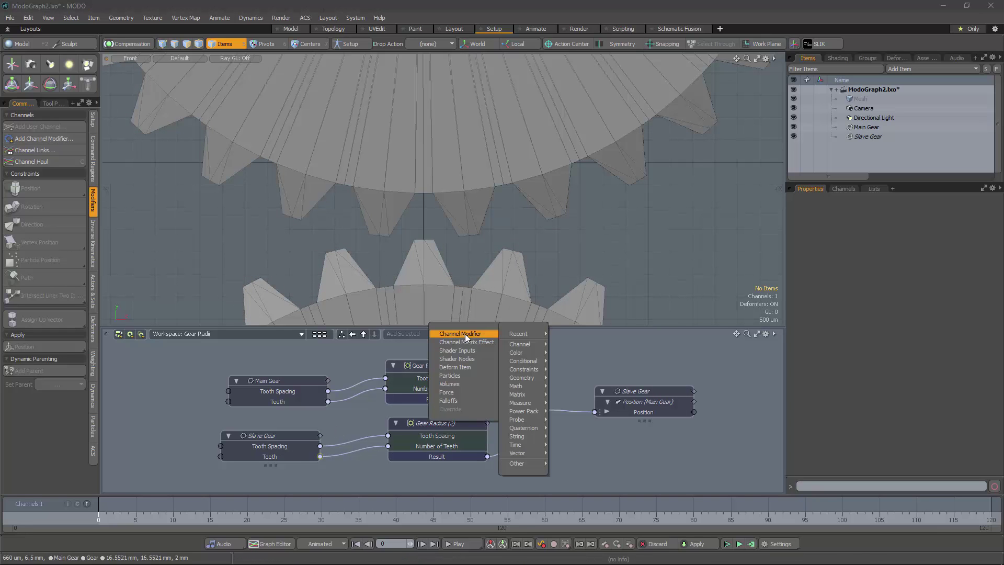
mouse_move(546, 388)
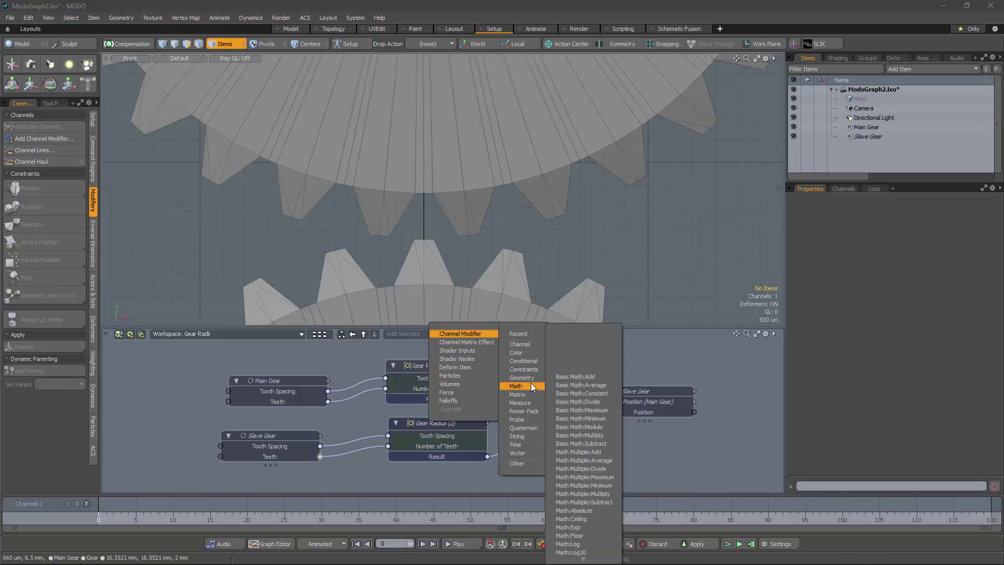
click(581, 401)
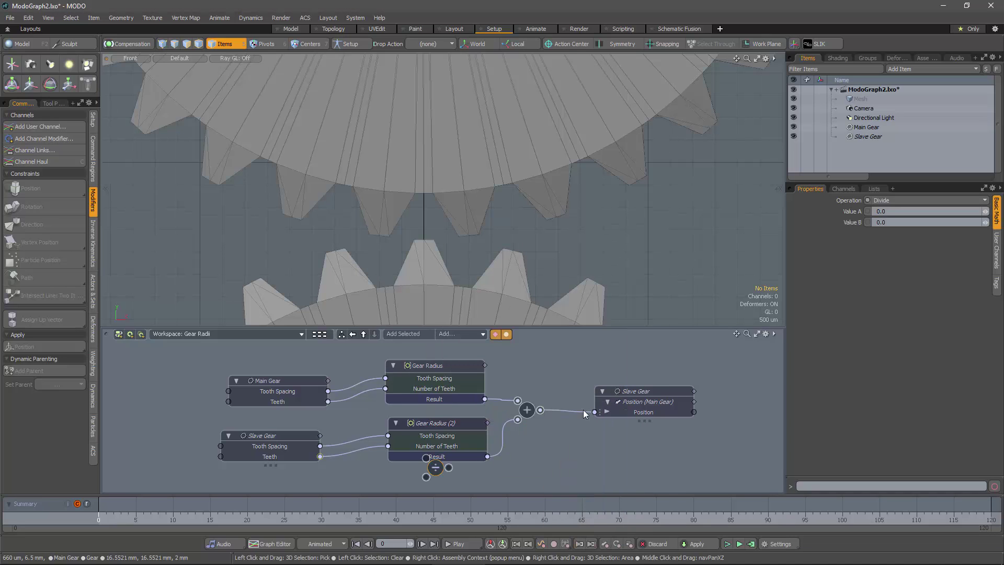
text(2)
drag(451, 474, 451, 487)
drag(320, 446, 426, 471)
Step: Insert a Basic Math Subtract modifier between the Add node and the Slave Gear's Position, and link the Divide node's output to its second input
drag(487, 325, 488, 280)
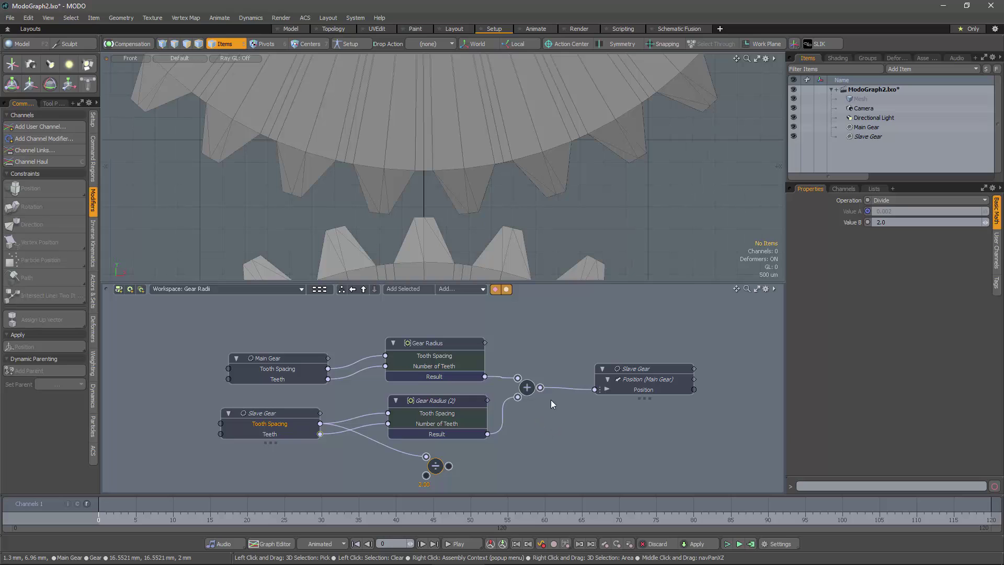
right_click(568, 389)
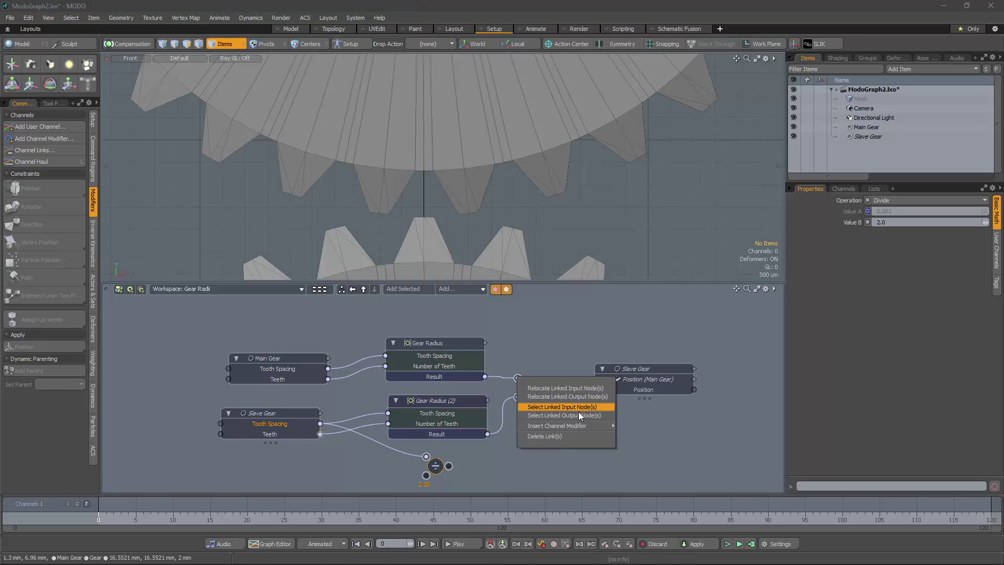
mouse_move(581, 426)
mouse_move(643, 476)
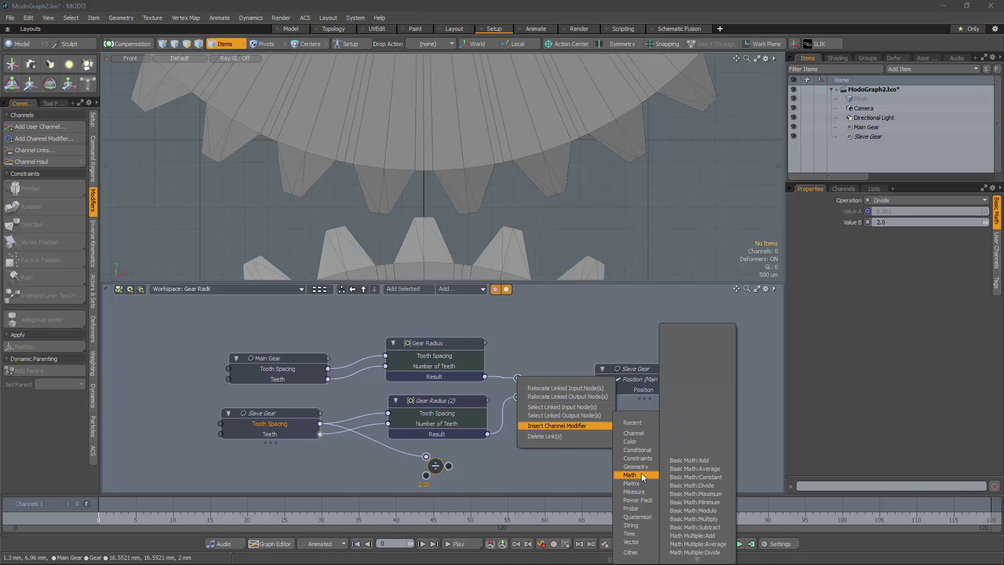
click(695, 527)
drag(560, 408, 558, 426)
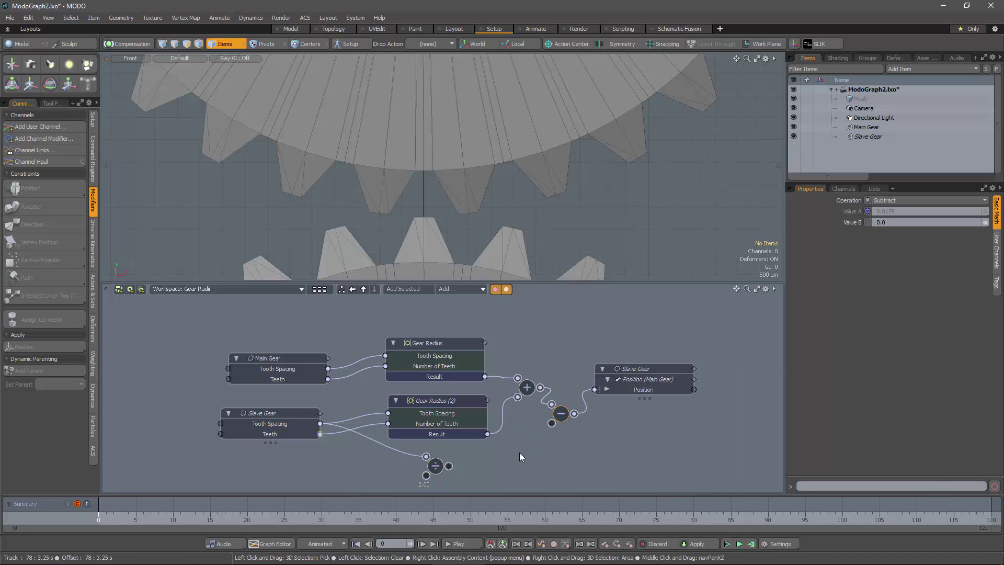
drag(449, 466, 552, 424)
Step: Examine how the two gears' teeth mesh, both close up at the contact area and across the whole gears
scroll(430, 227, up, 5)
scroll(431, 230, up, 5)
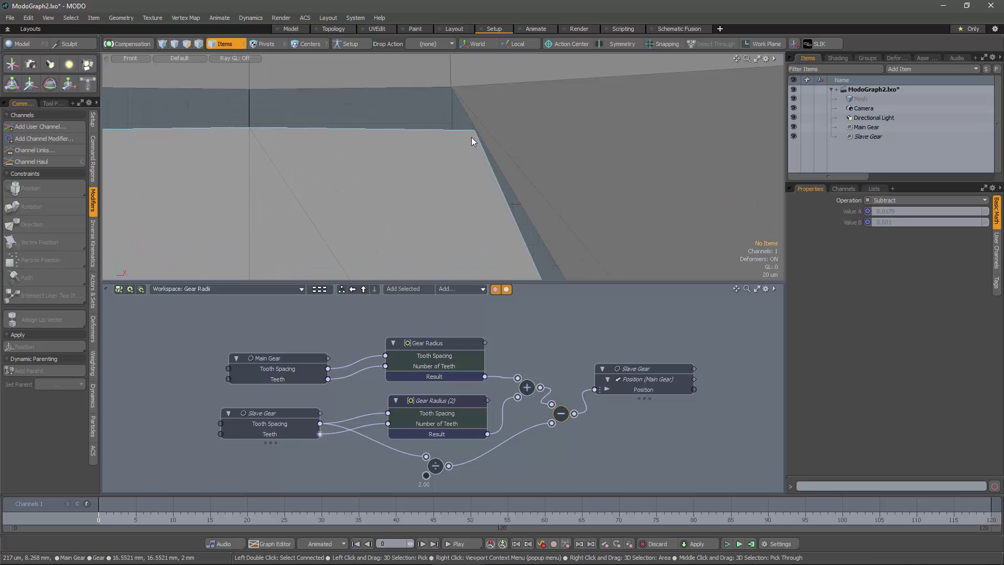
scroll(443, 189, down, 10)
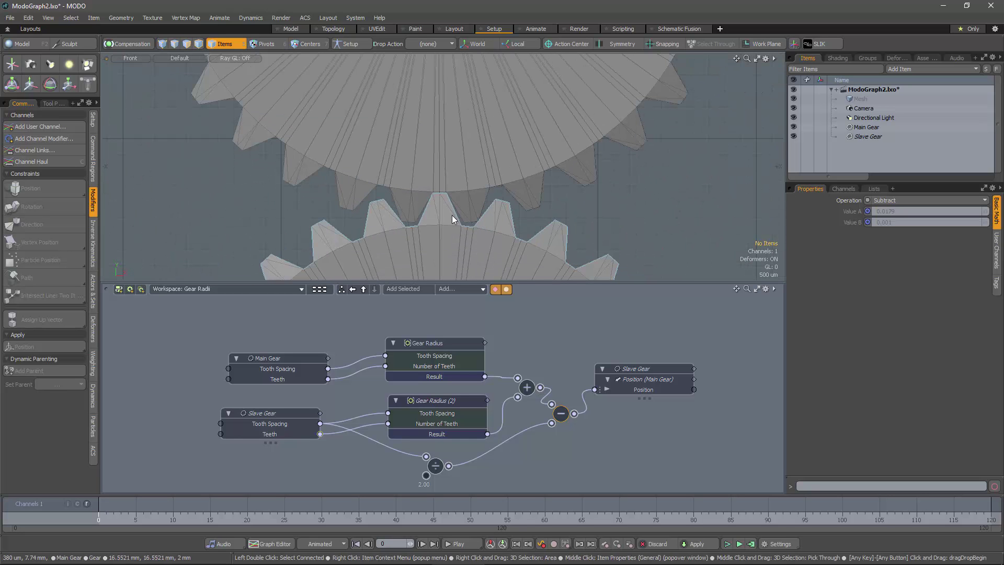
alt+drag(464, 251, 465, 244)
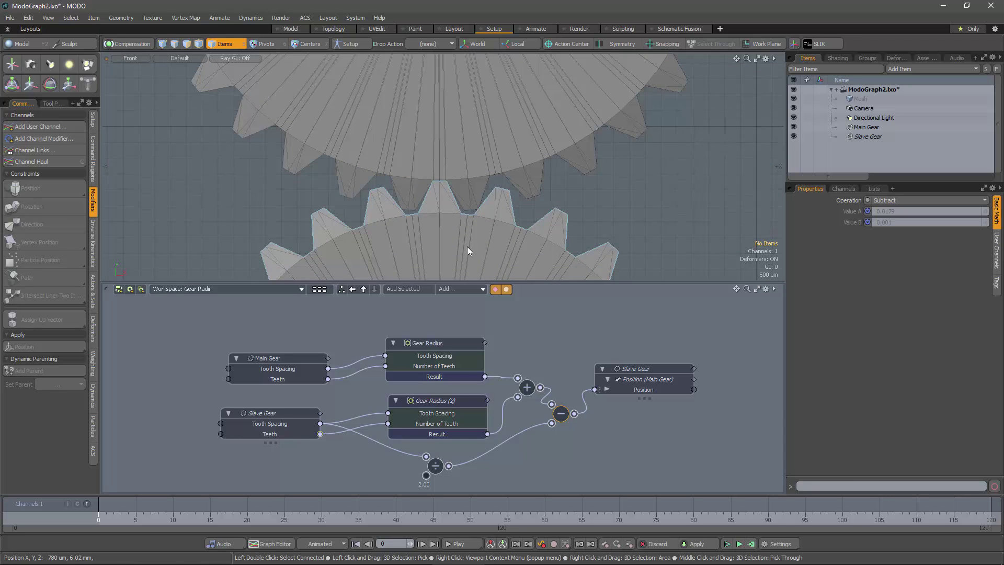
scroll(482, 211, up, 10)
scroll(439, 175, up, 5)
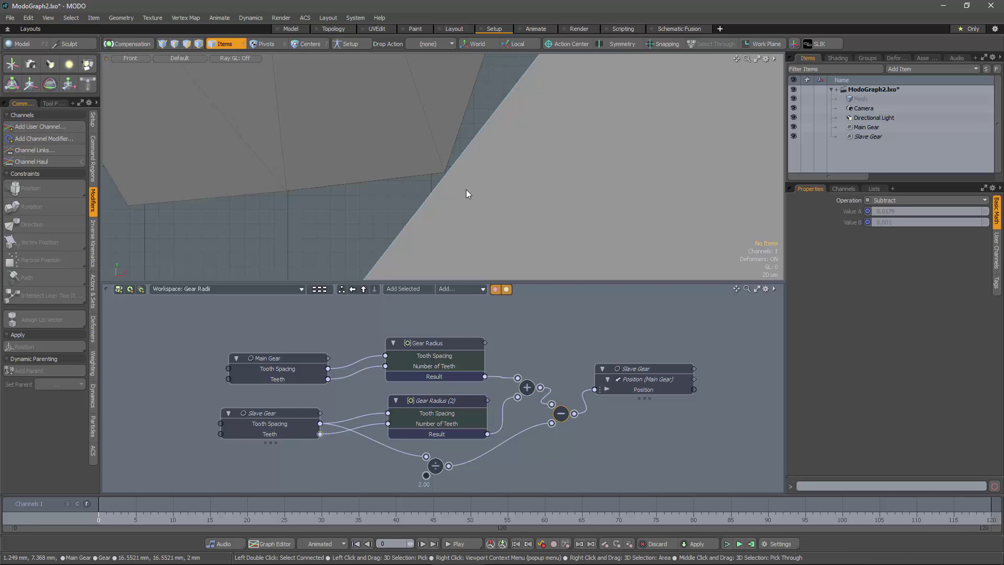
scroll(466, 190, down, 7)
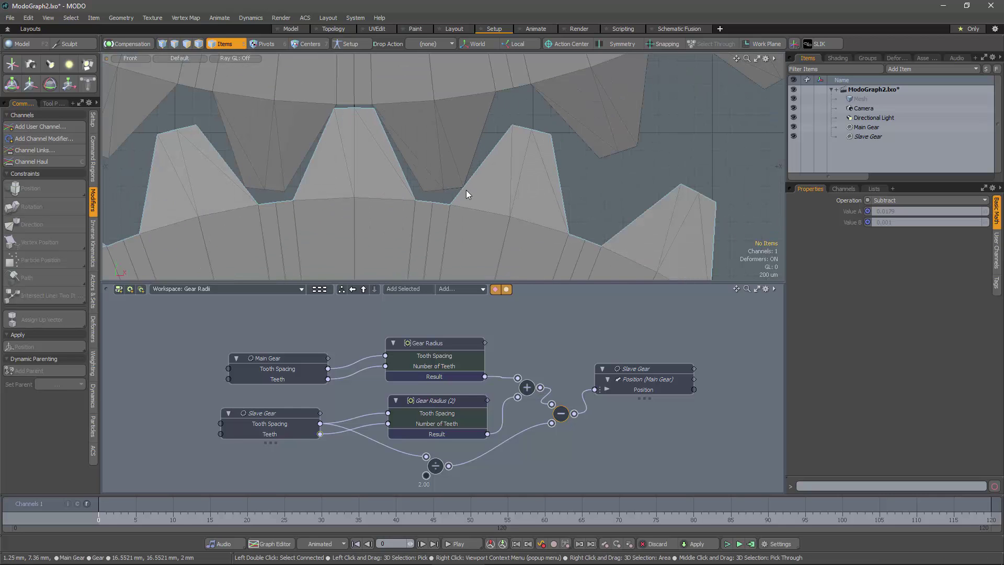
scroll(441, 205, down, 4)
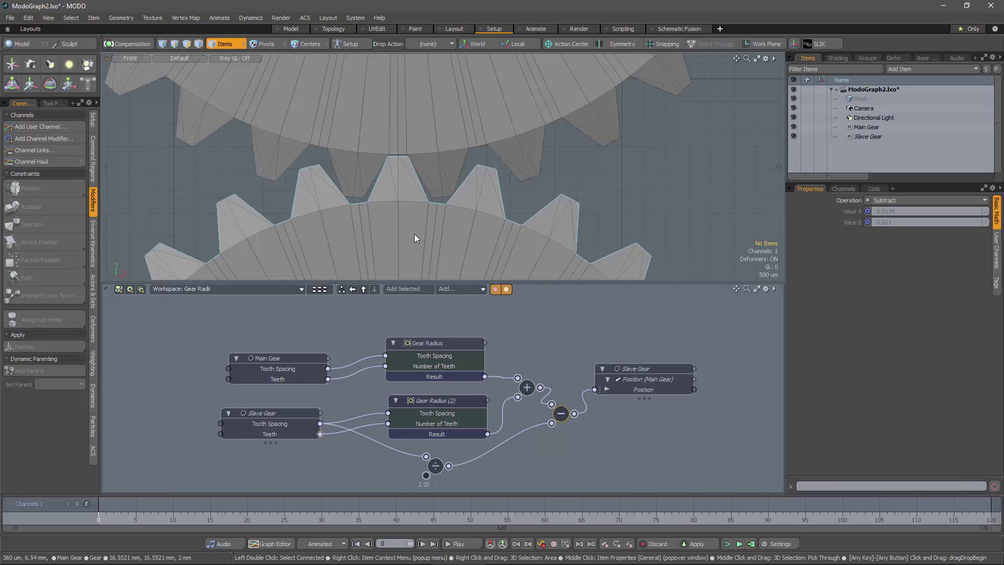
scroll(414, 234, down, 5)
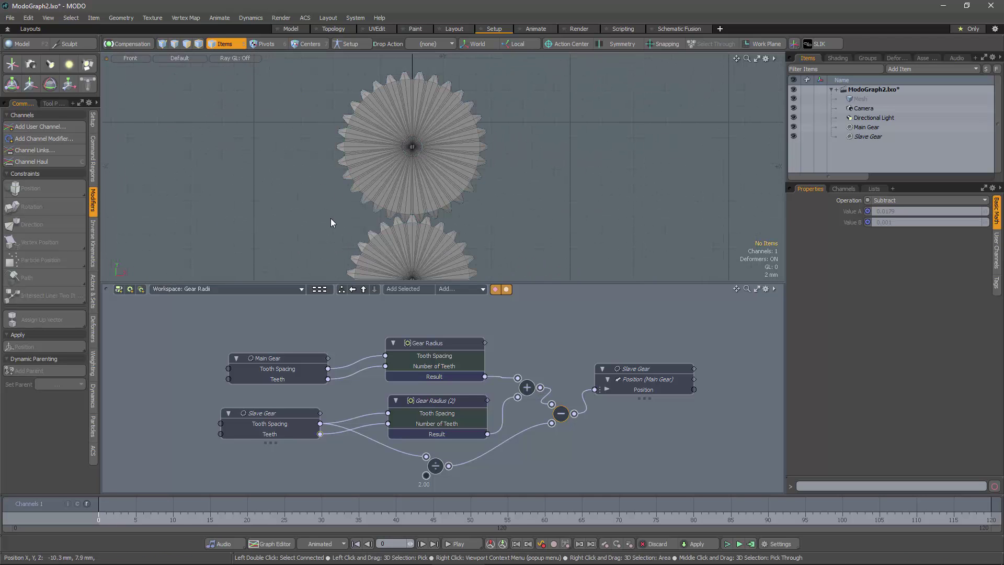
scroll(422, 241, down, 3)
scroll(439, 243, up, 4)
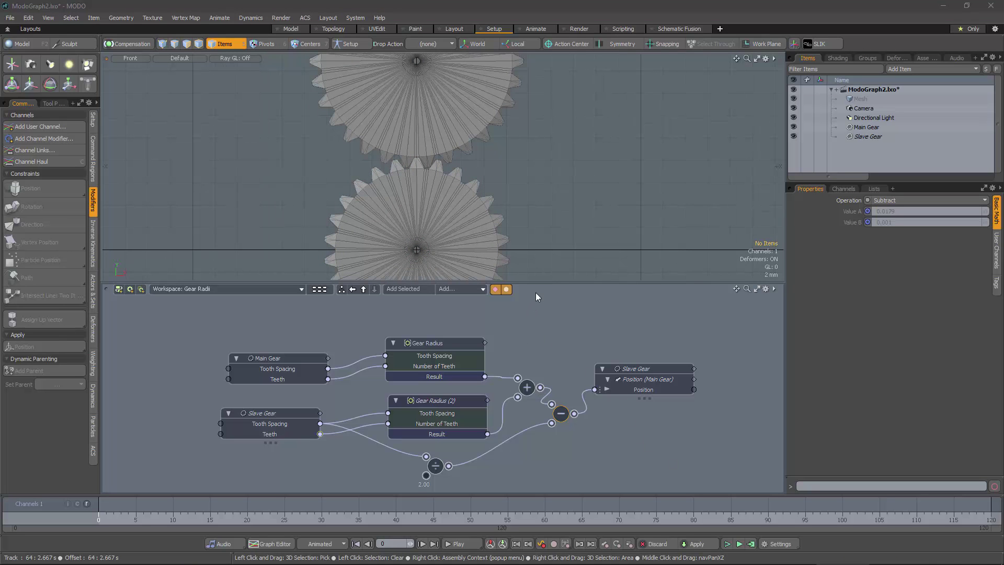
drag(533, 283, 532, 361)
alt+shift+drag(528, 271, 533, 284)
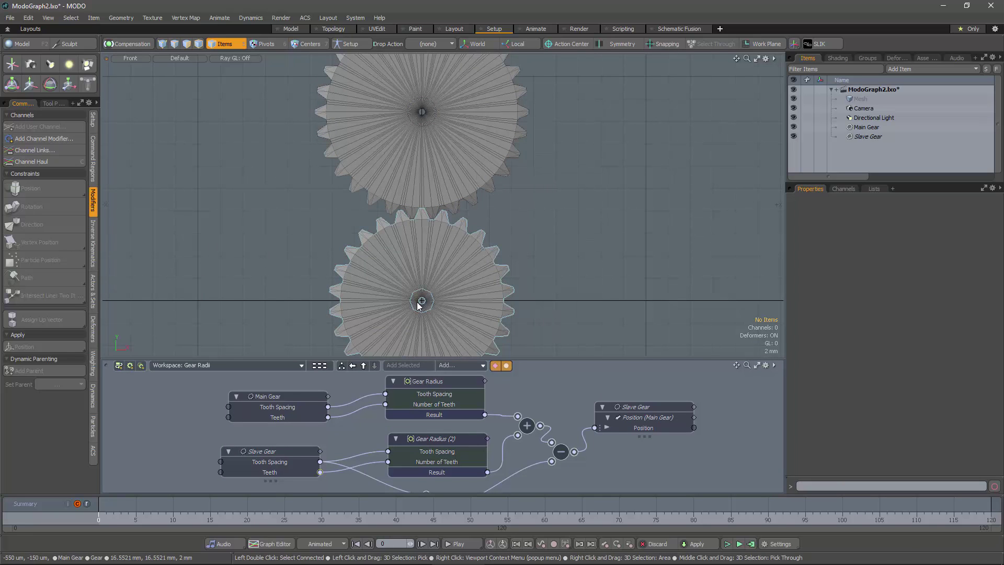
alt+shift+drag(530, 192, 533, 223)
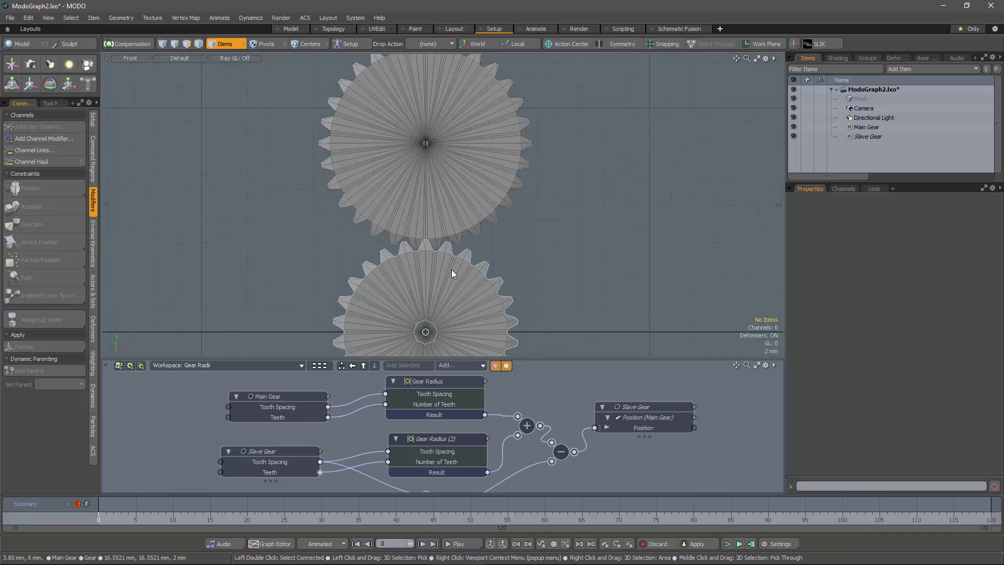
Step: Create a new schematic workspace named "Slave Rotation" and make it the active one
alt+shift+drag(552, 282, 574, 250)
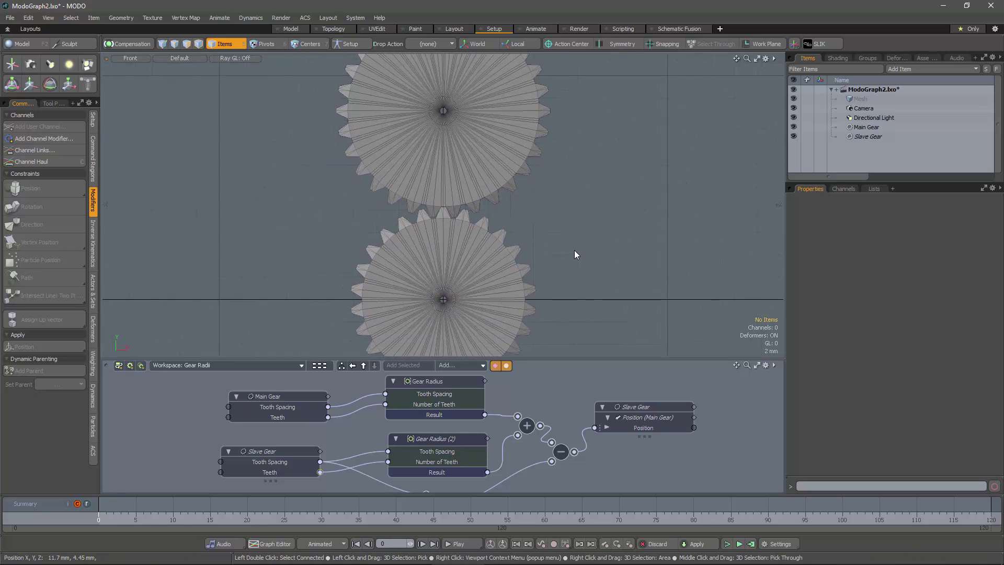
drag(577, 359, 569, 296)
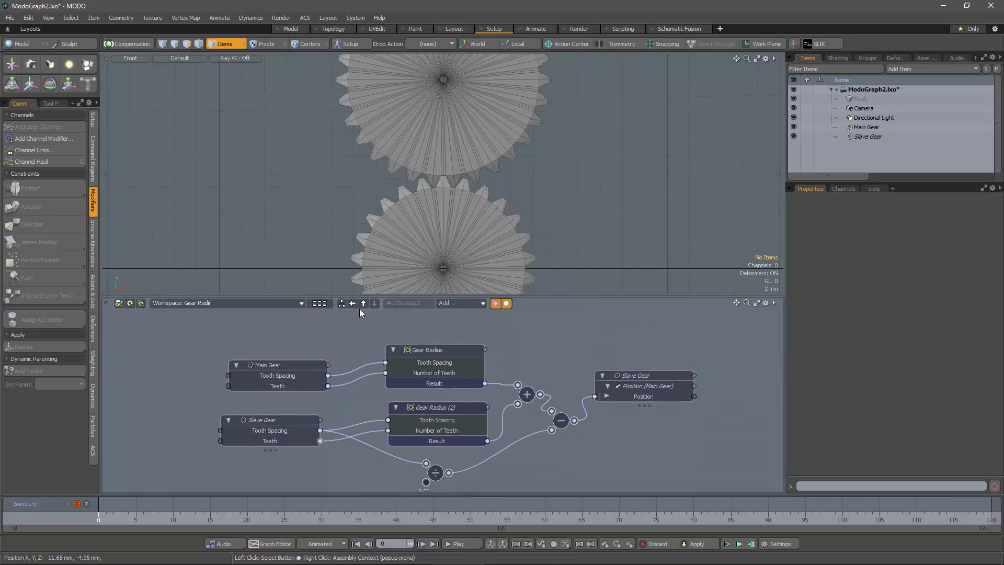
click(119, 305)
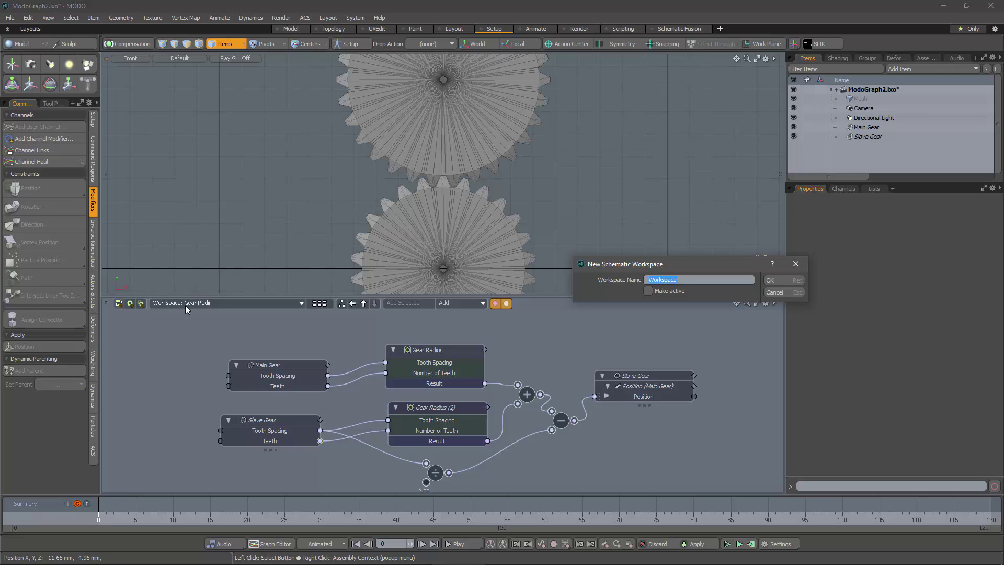
text(Slave Rotation)
click(648, 290)
click(770, 280)
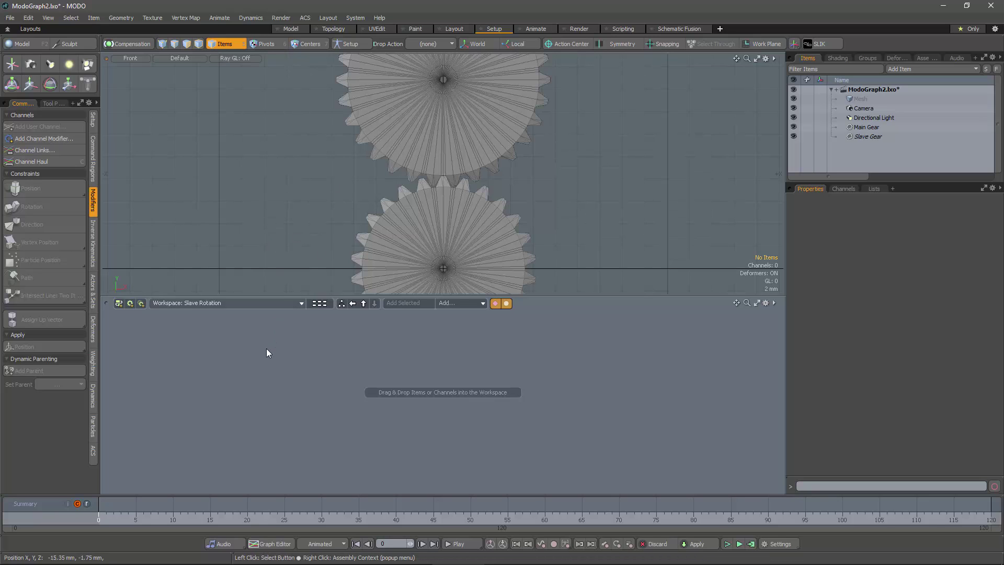
Step: Add a Time channel modifier to the Slave Rotation workspace and place it on the schematic's left side
click(468, 303)
mouse_move(520, 303)
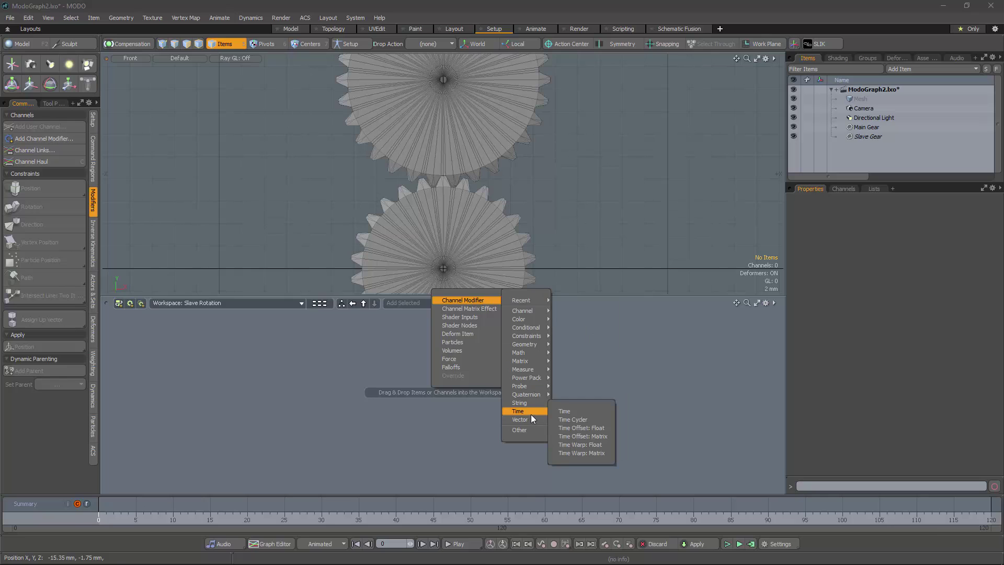
click(565, 411)
drag(526, 372, 333, 363)
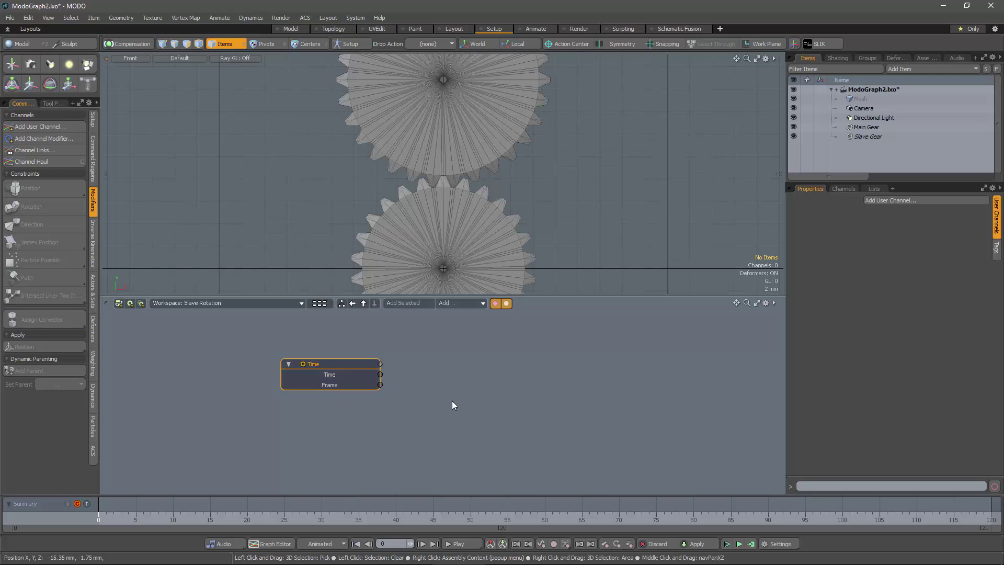
Step: Add a Basic Math Multiply modifier with Value B set to 1 and link the Time node's Frame to its first input
click(473, 305)
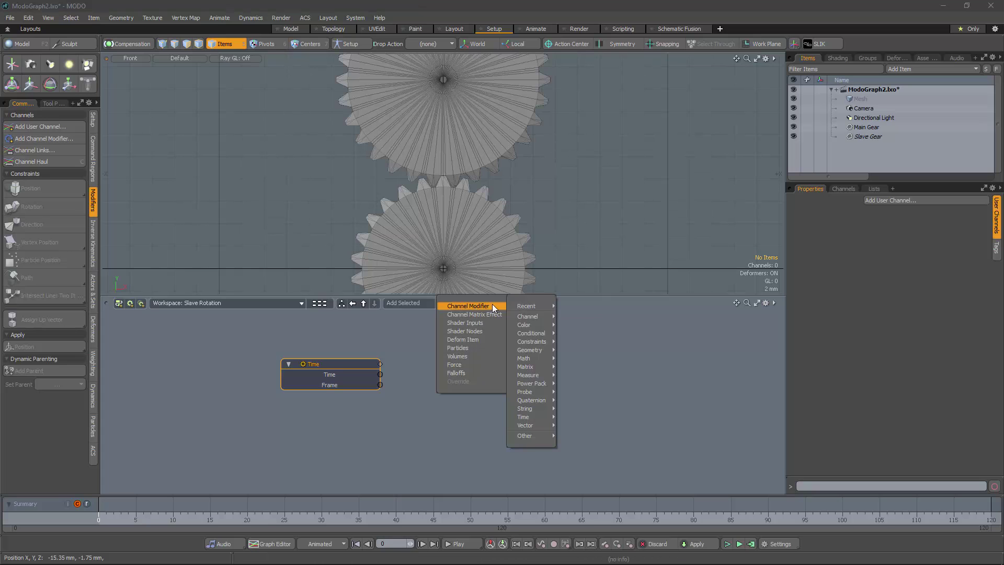
mouse_move(535, 360)
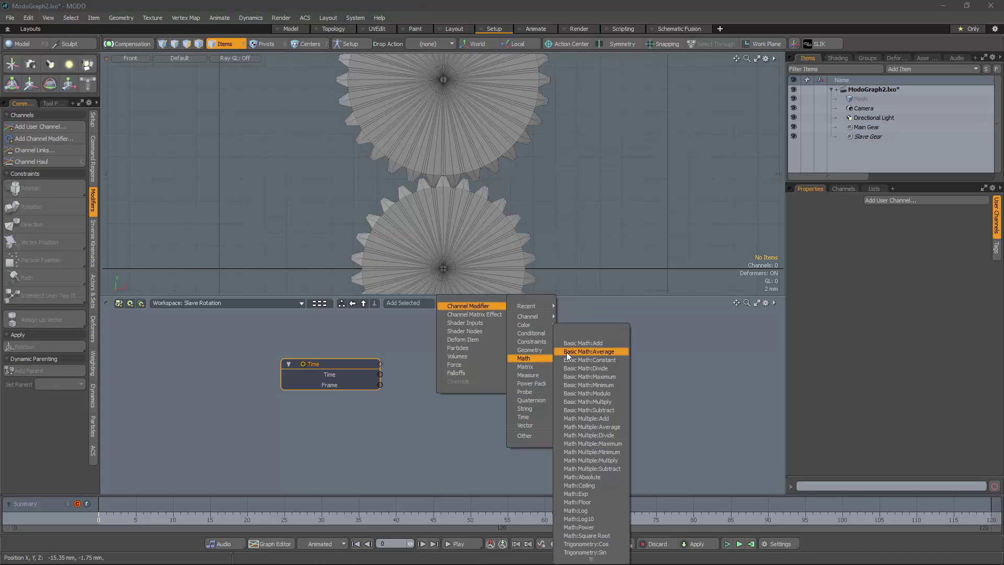
click(590, 401)
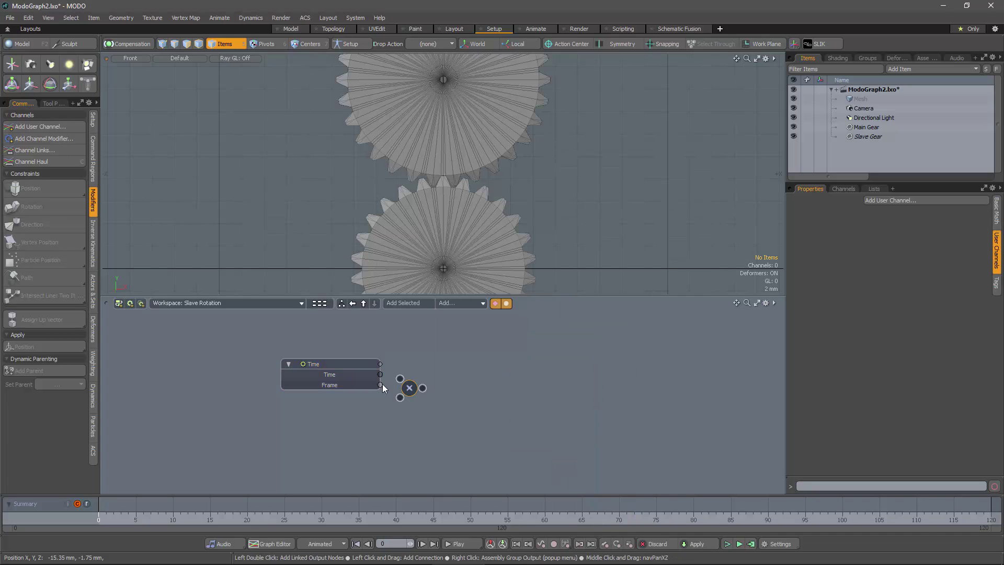
drag(385, 390, 414, 395)
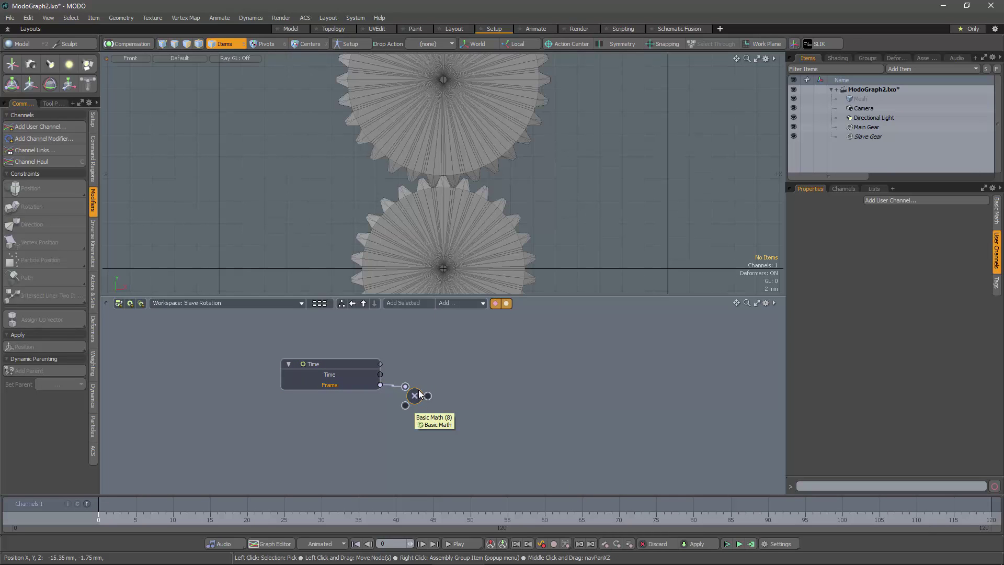
click(415, 397)
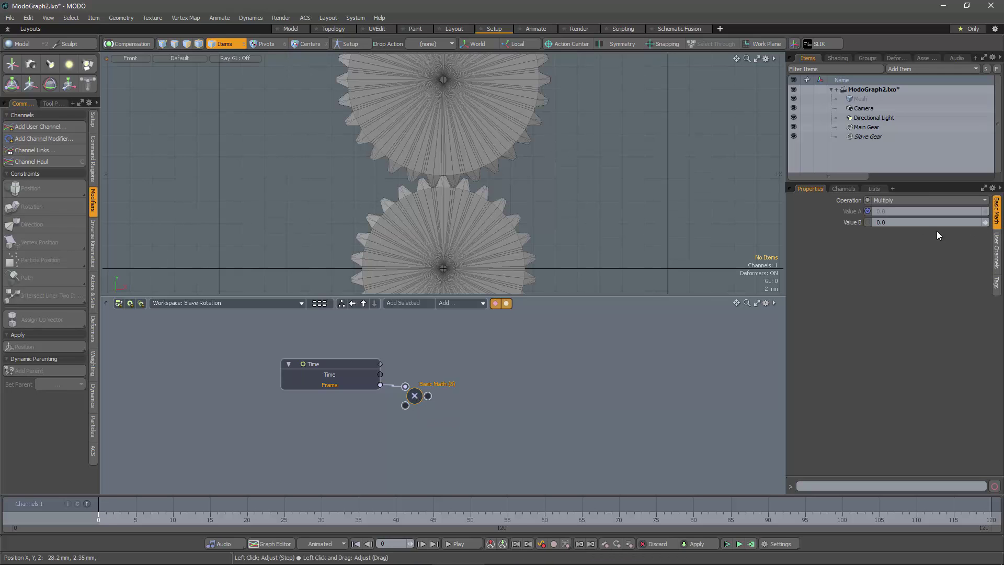
text(1)
click(660, 380)
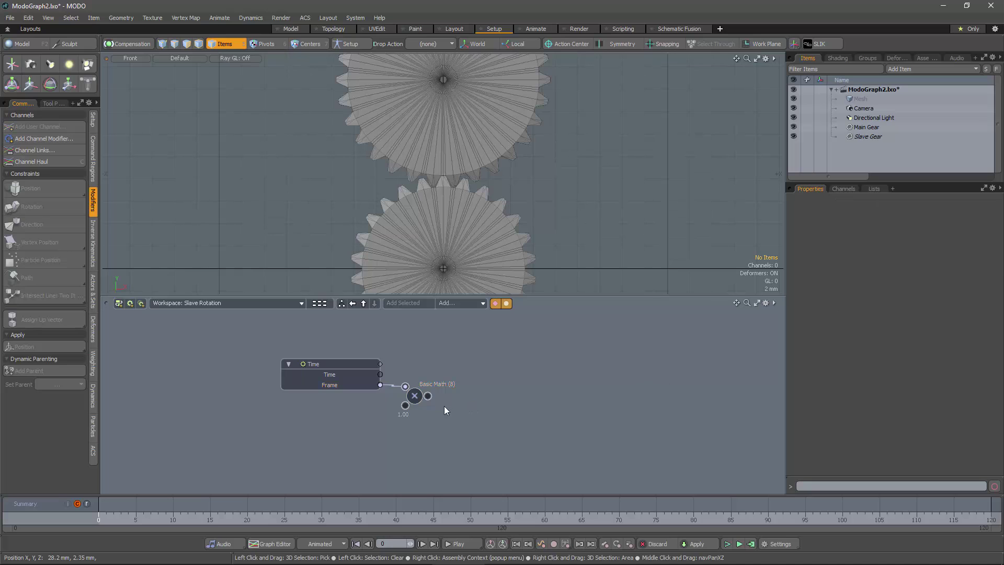
drag(411, 398, 414, 403)
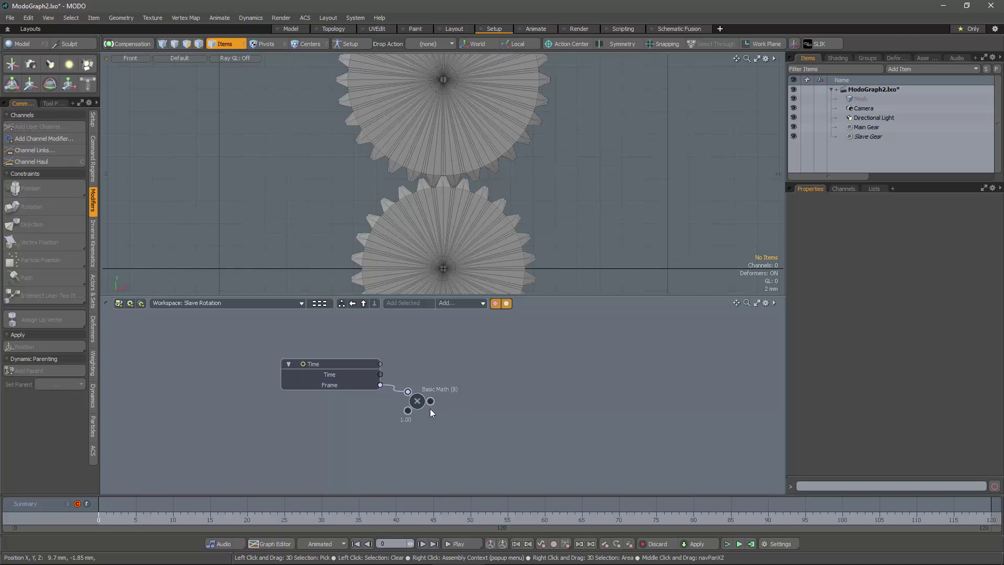
Step: Add a new rotation to the Slave Gear, link the Multiply output to its Rotation Z, and test it on the timeline
click(479, 123)
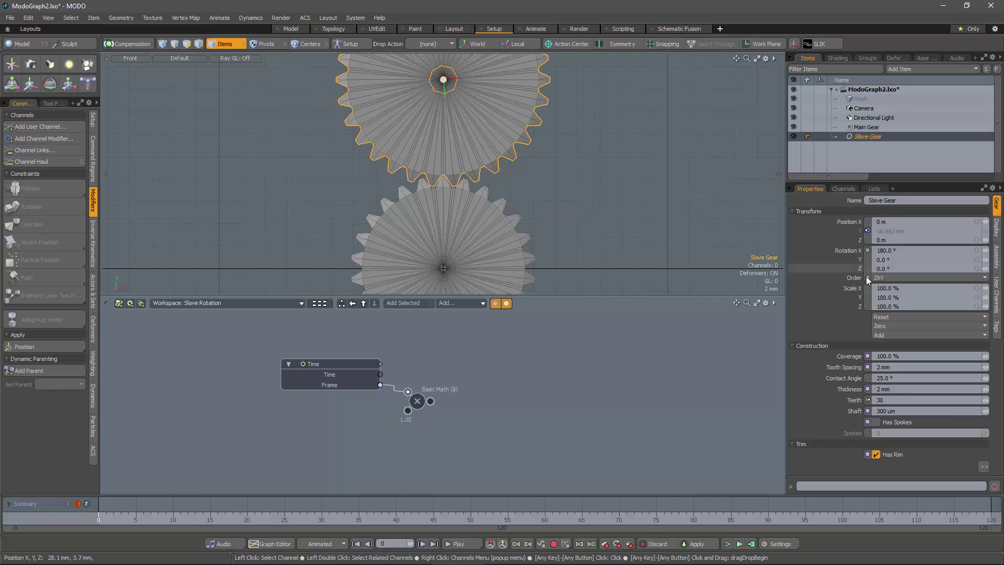
click(843, 188)
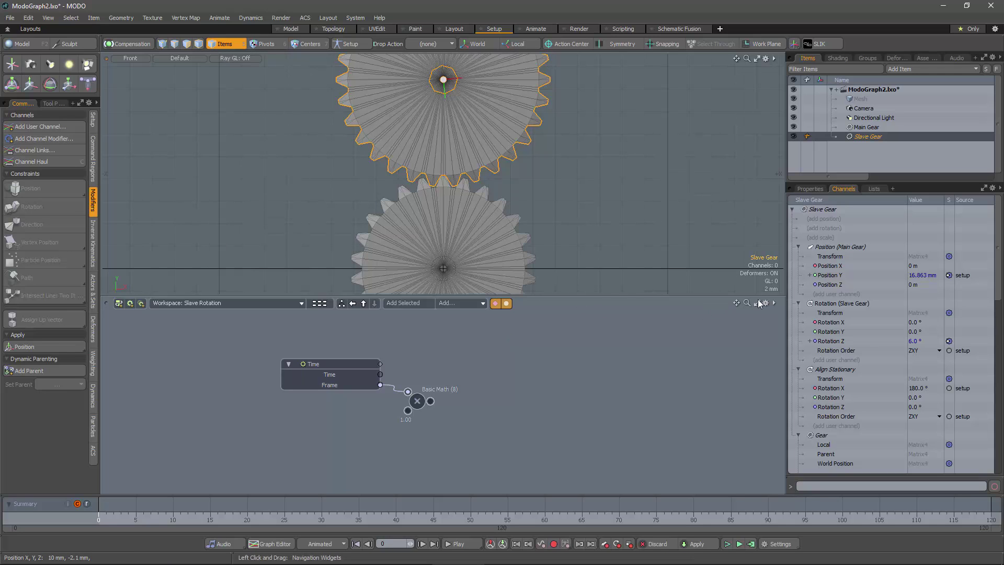
click(829, 230)
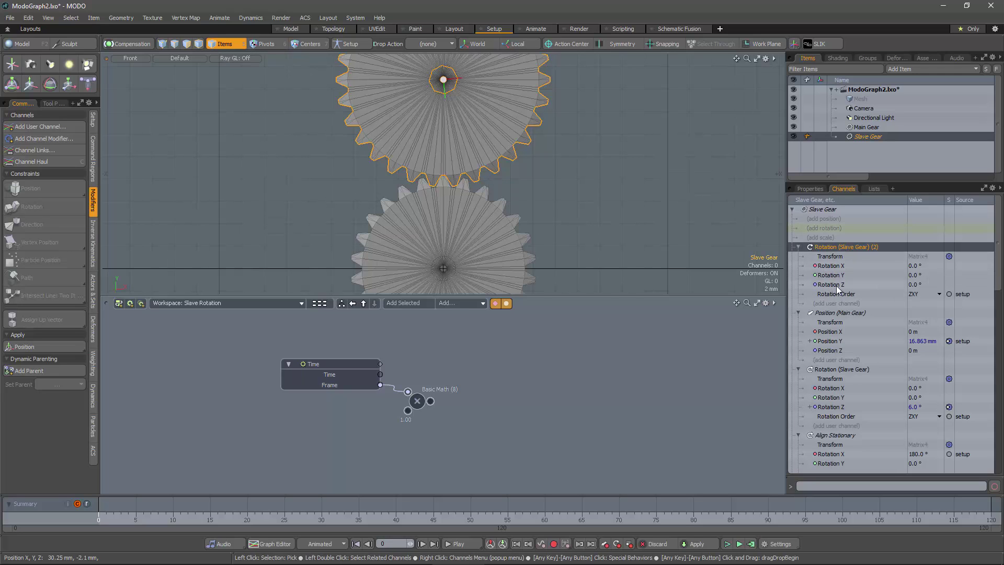
drag(833, 284, 581, 387)
drag(451, 359, 530, 365)
drag(430, 401, 547, 370)
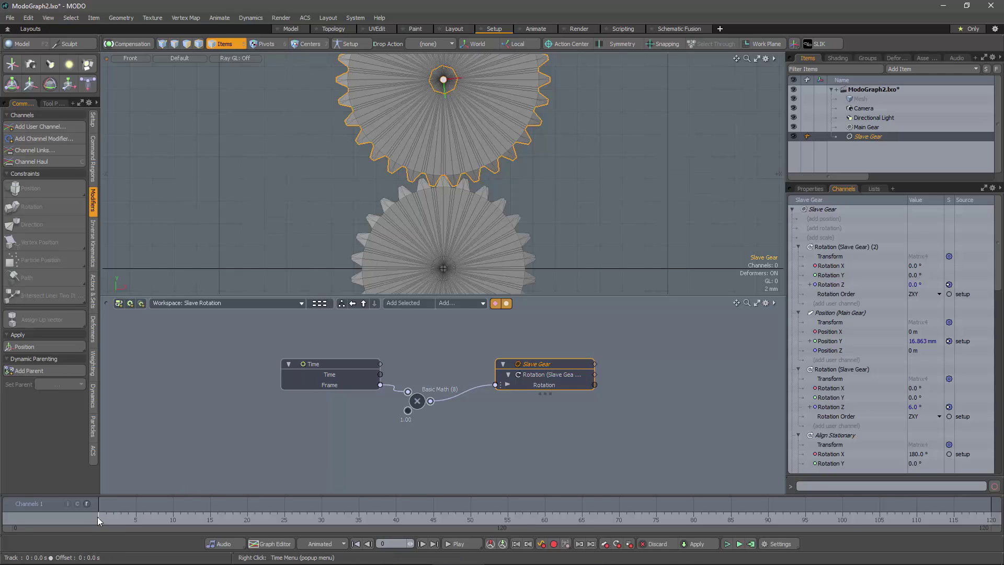
mouse_move(101, 520)
mouse_down()
mouse_move(774, 521)
mouse_move(99, 520)
mouse_up()
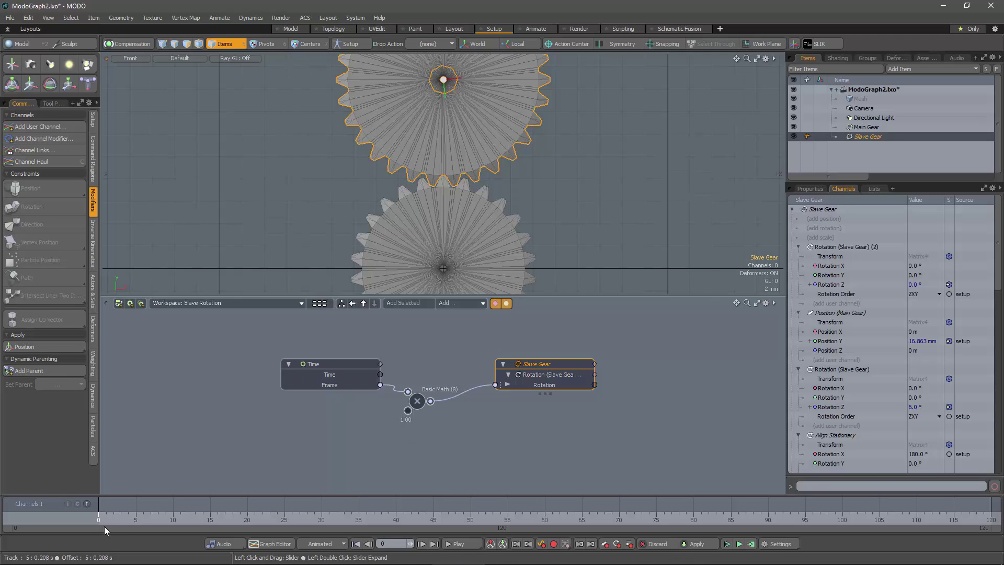
mouse_move(103, 520)
mouse_down()
mouse_move(597, 521)
mouse_move(98, 520)
mouse_up()
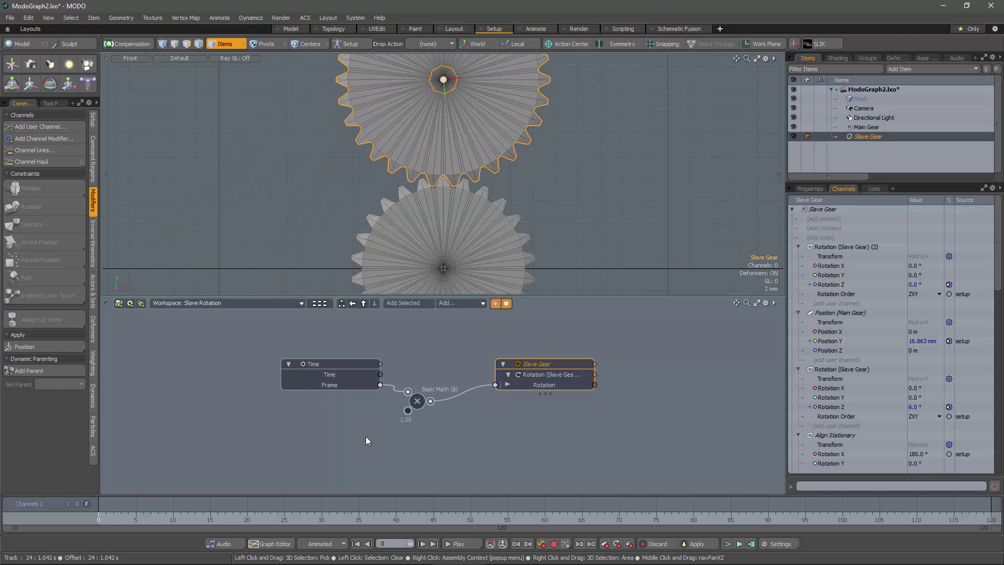
Step: Rearrange the Time, Multiply and Slave Gear nodes higher in the schematic to free space below them
drag(337, 362, 300, 344)
drag(409, 400, 399, 361)
drag(557, 364, 542, 348)
click(542, 348)
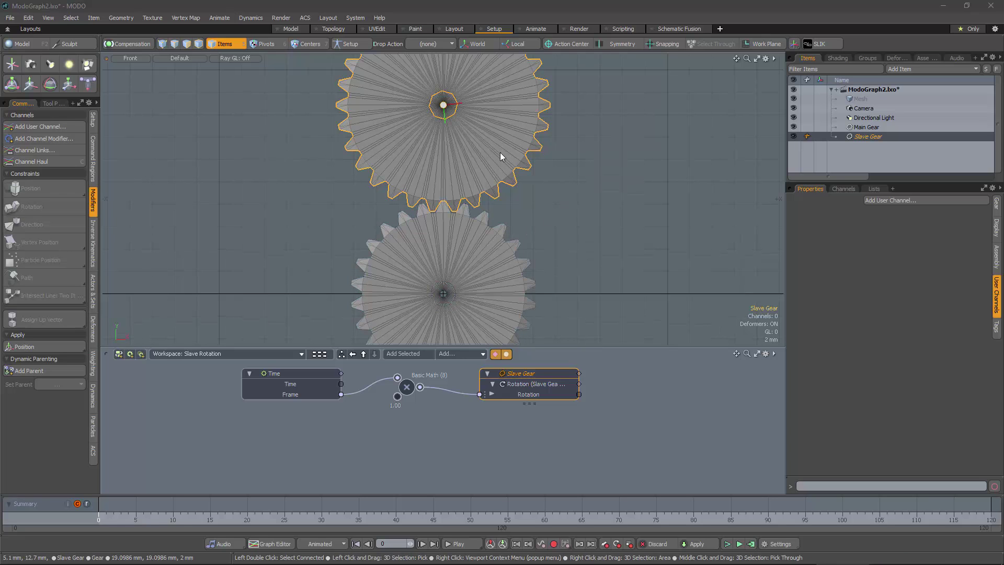
Step: Add a Basic Math Divide modifier and place it below the Multiply node
click(467, 353)
mouse_move(531, 398)
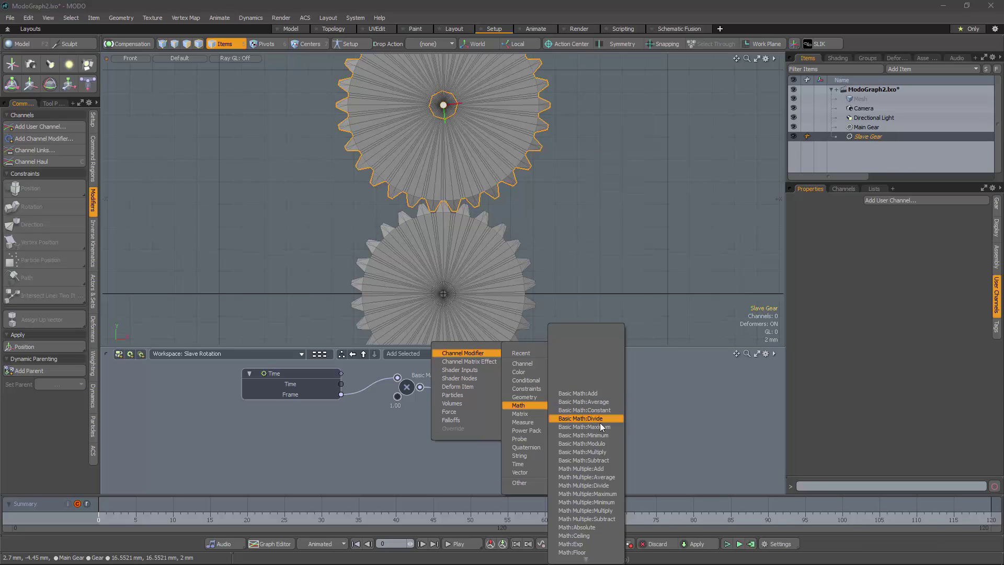
click(596, 419)
drag(424, 424, 397, 442)
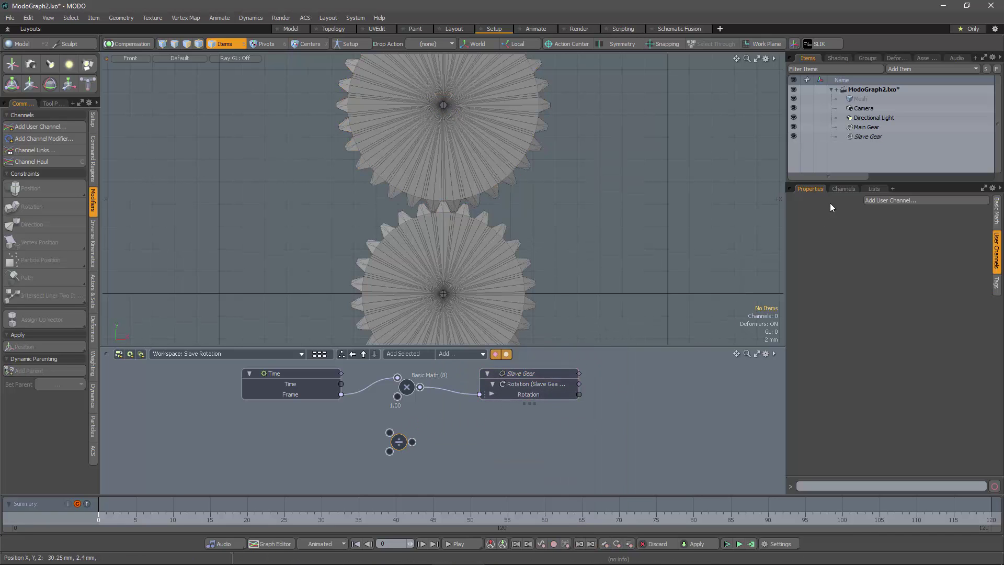
Step: Add the Teeth channels of both gears to the schematic and separate the Slave Gear's Teeth channel into its own node
click(473, 283)
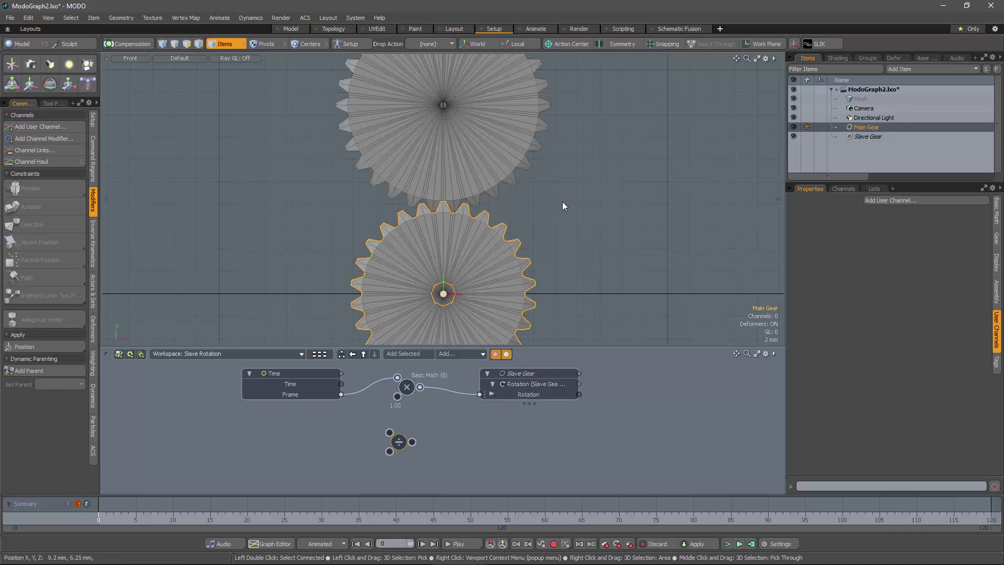
shift+click(499, 123)
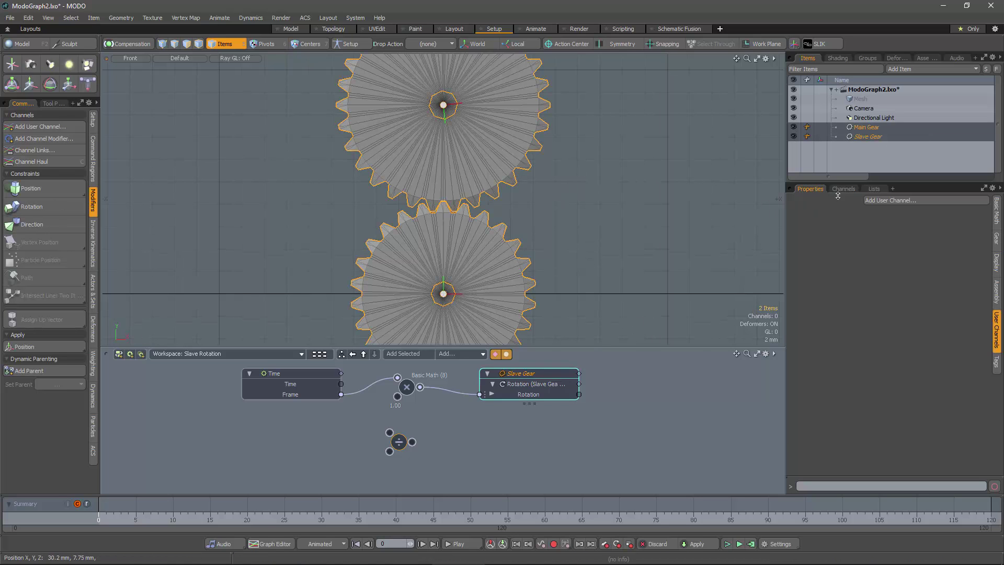
click(996, 239)
drag(868, 400, 650, 460)
click(591, 404)
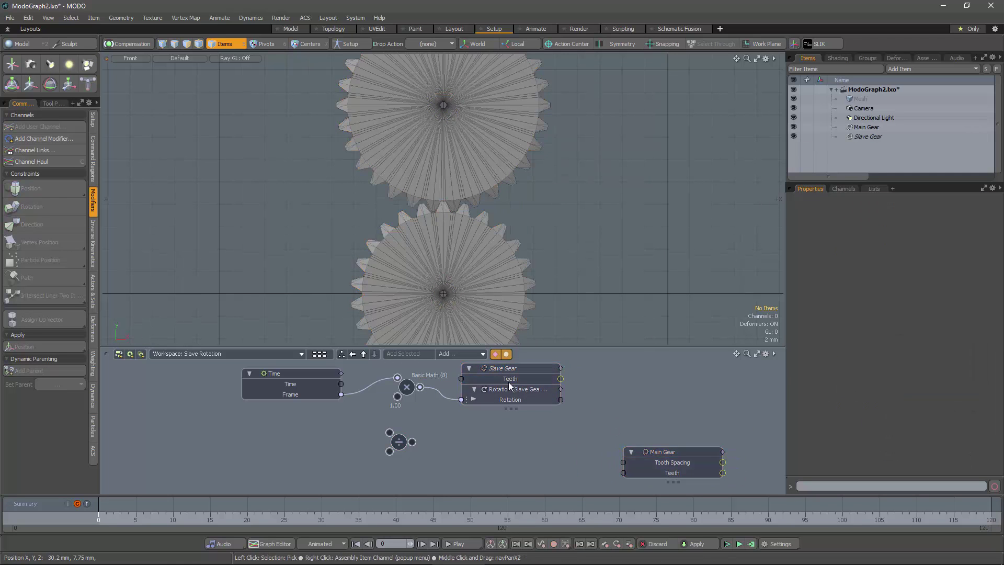
right_click(513, 377)
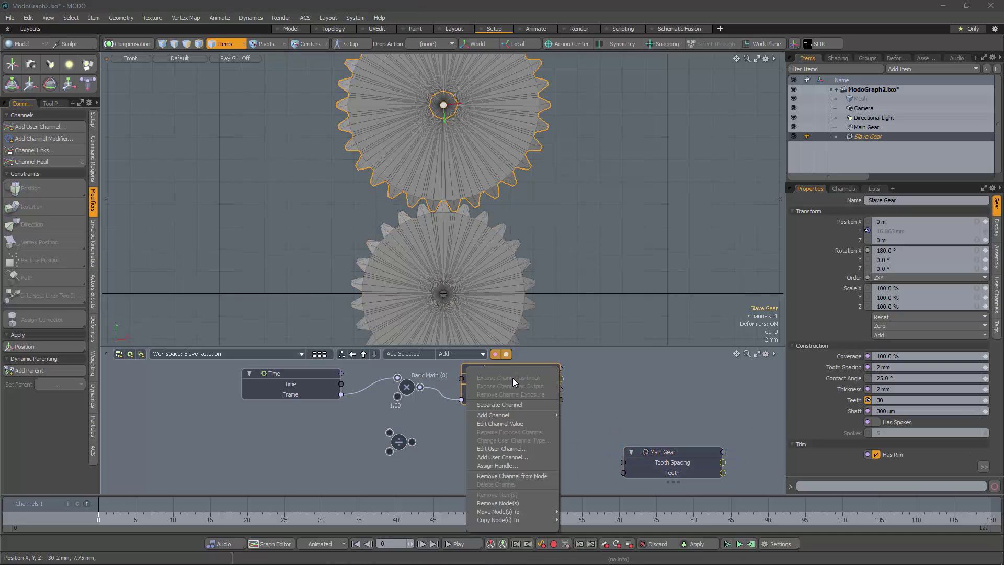
click(515, 405)
click(640, 389)
Step: Link the Main Gear's Teeth to the Divide node's first input and the Slave Gear's Teeth to its second, with both nodes stacked beside it
drag(619, 364, 273, 464)
drag(660, 453, 263, 418)
drag(325, 439, 389, 432)
drag(325, 471, 389, 451)
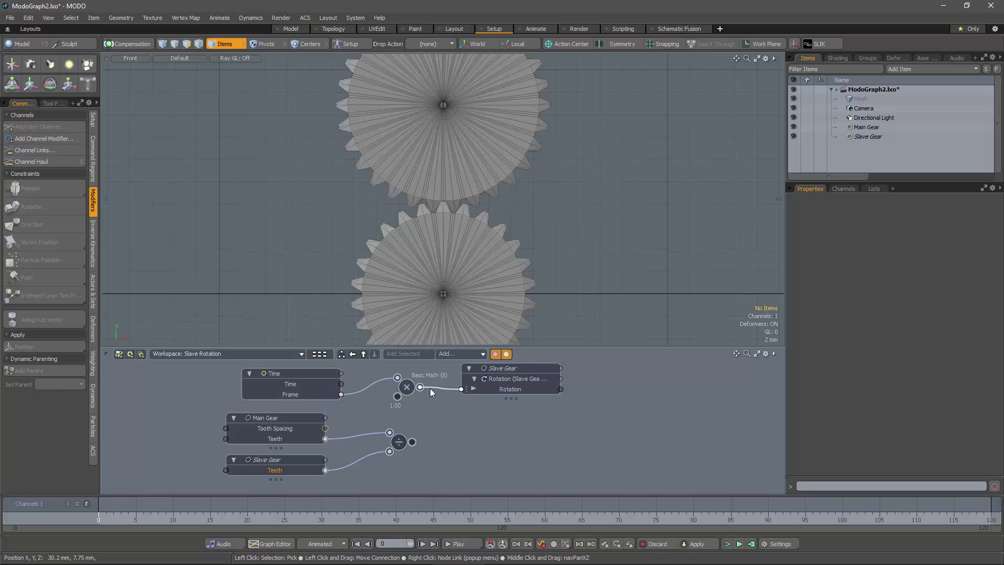
Step: Add a second Basic Math Multiply modifier and link the first Multiply's output and the Divide node's output to its two inputs
click(460, 353)
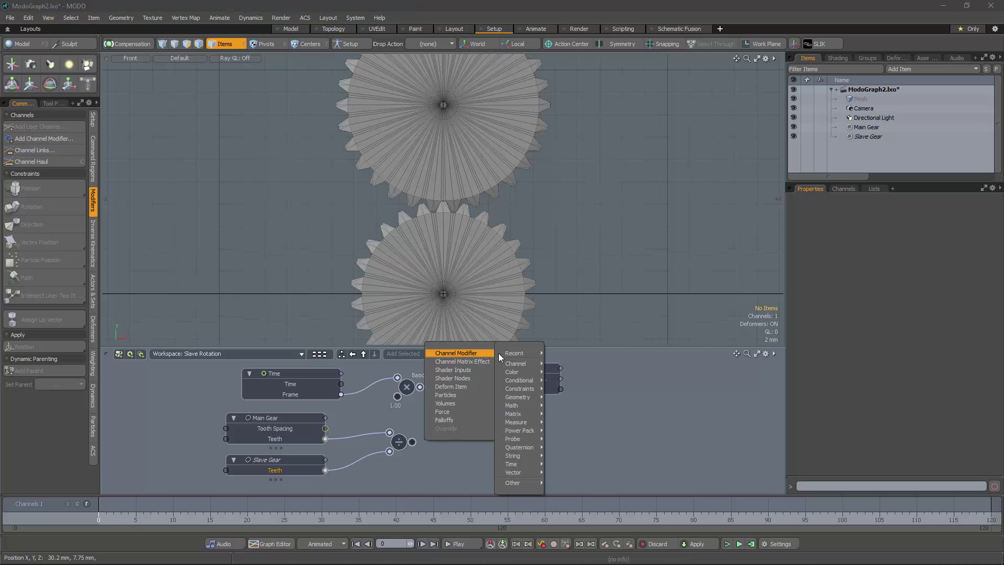
mouse_move(520, 399)
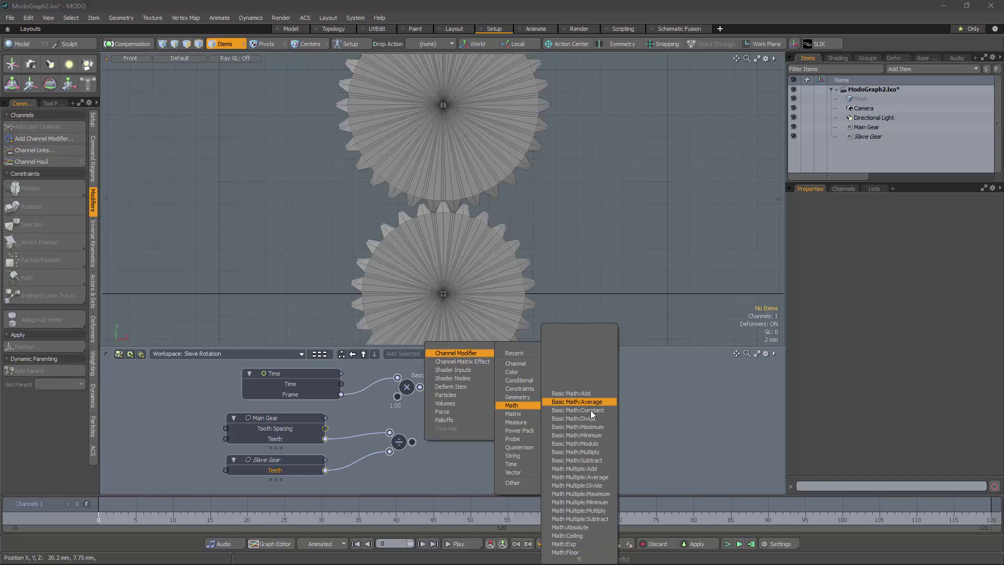
click(578, 451)
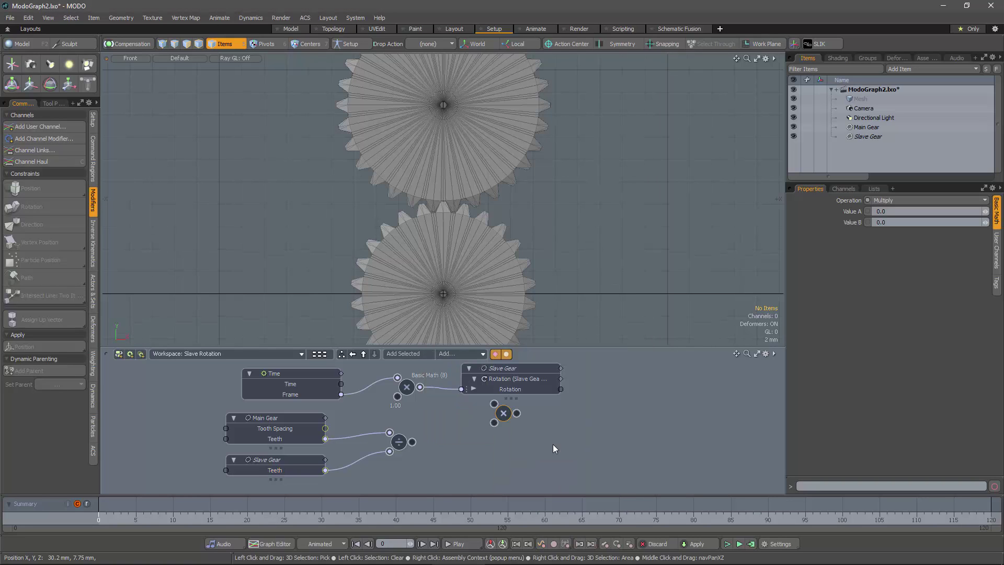
drag(505, 413, 467, 445)
drag(420, 387, 455, 449)
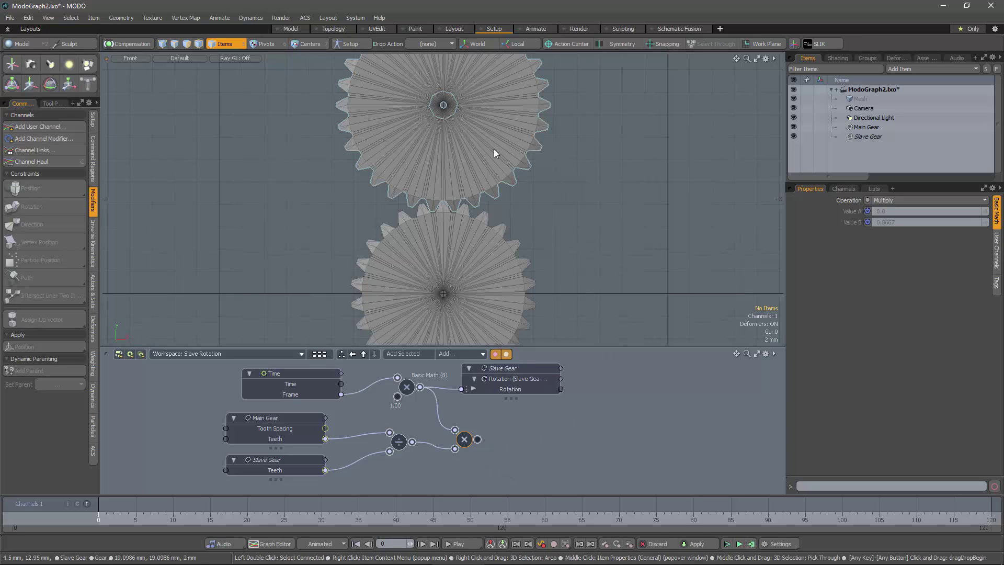
Step: Add another rotation transform to the Slave Gear above its existing rotation and position transforms
click(506, 155)
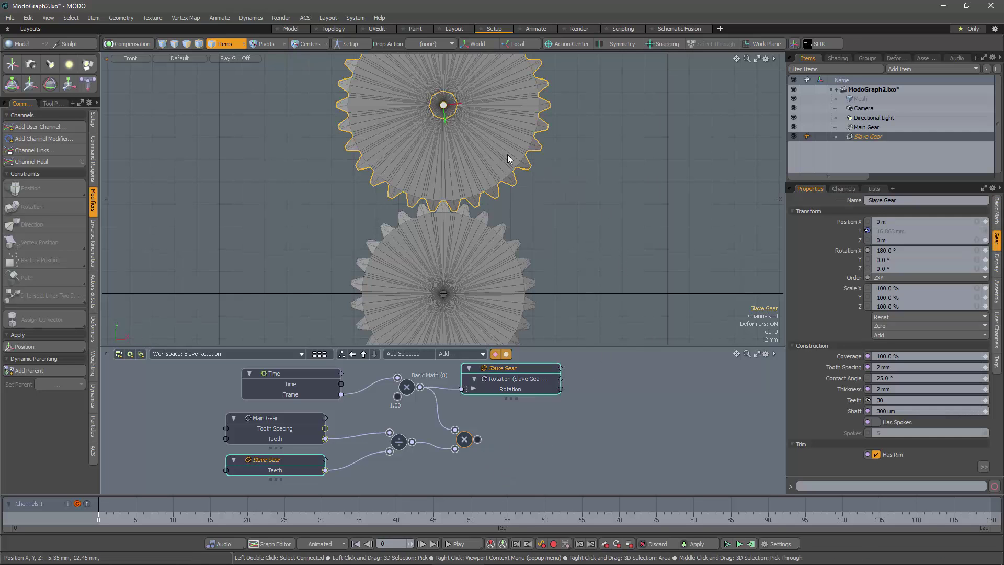
click(843, 189)
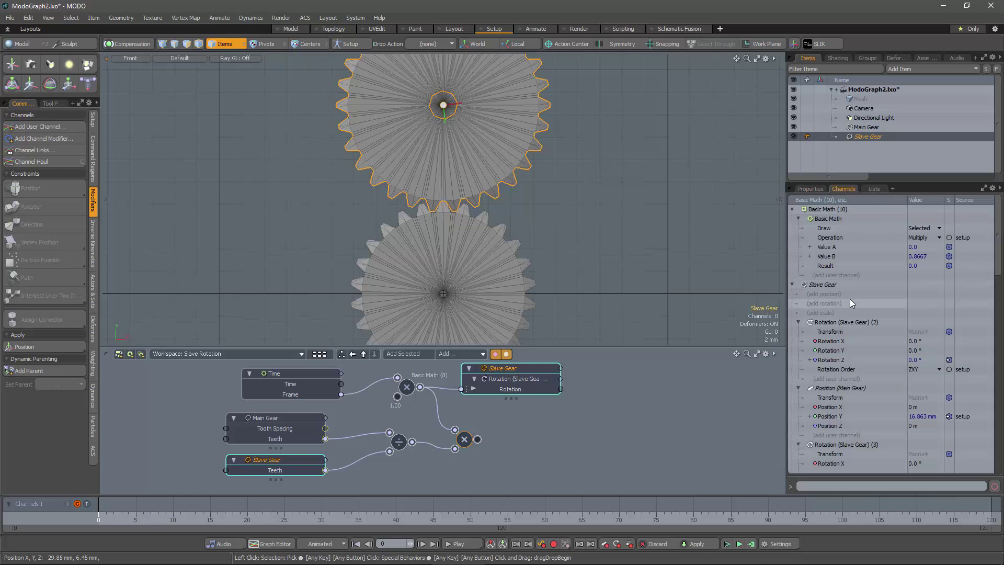
scroll(850, 296, down, 3)
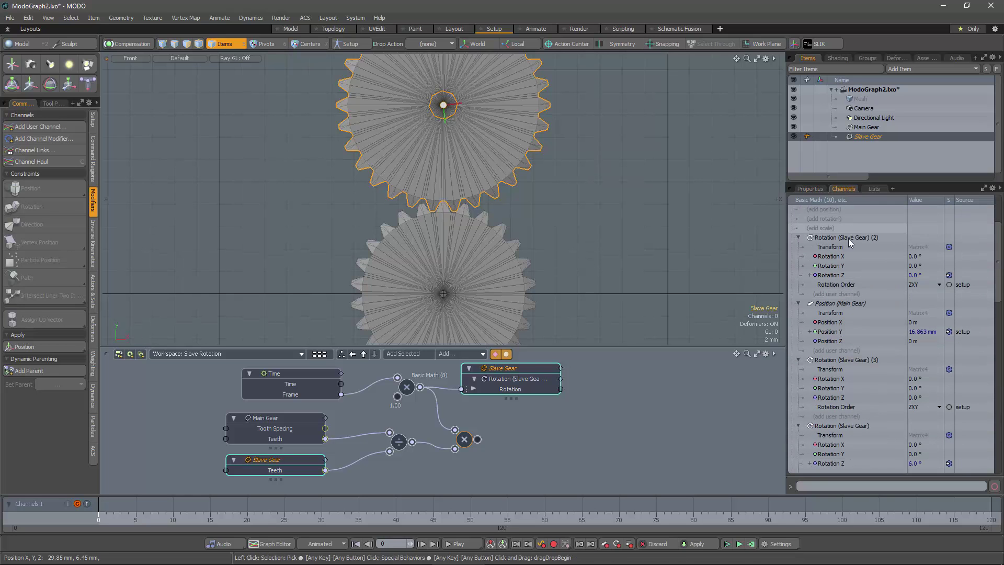
click(819, 218)
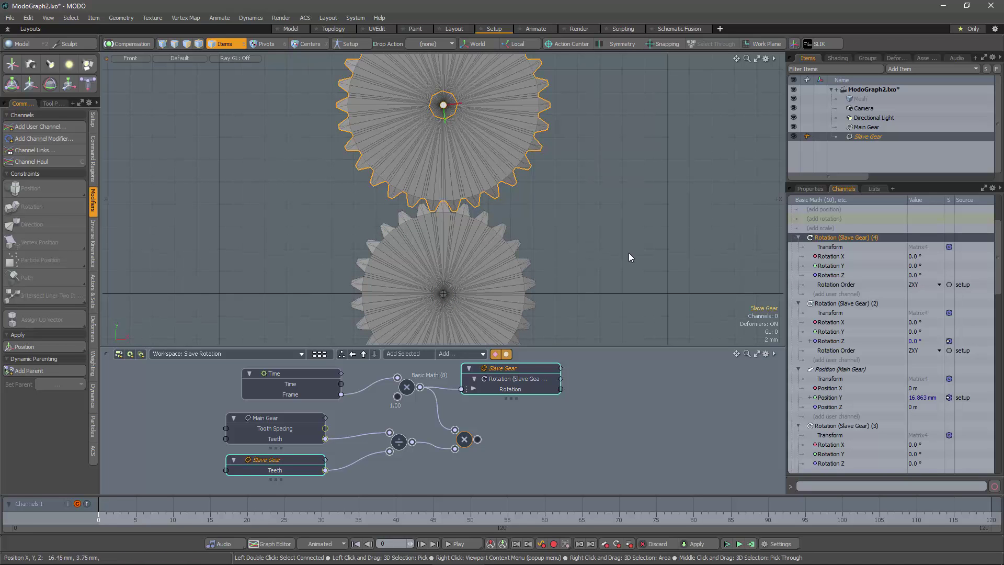
Step: Move the Slave Gear's new rotation transform down two places in the transform order, directly below the Position transform
right_click(837, 237)
mouse_move(839, 268)
click(831, 291)
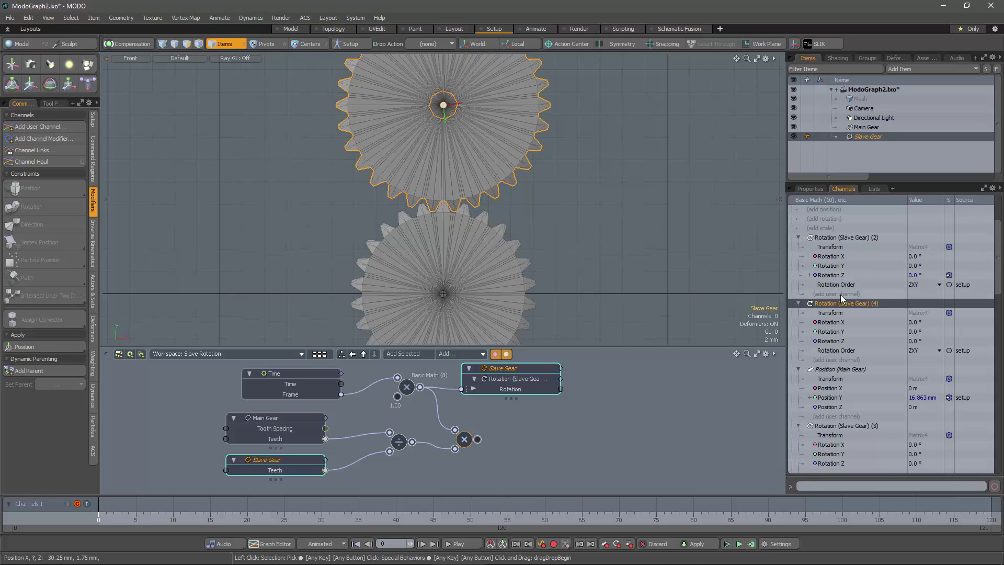
right_click(839, 304)
click(843, 351)
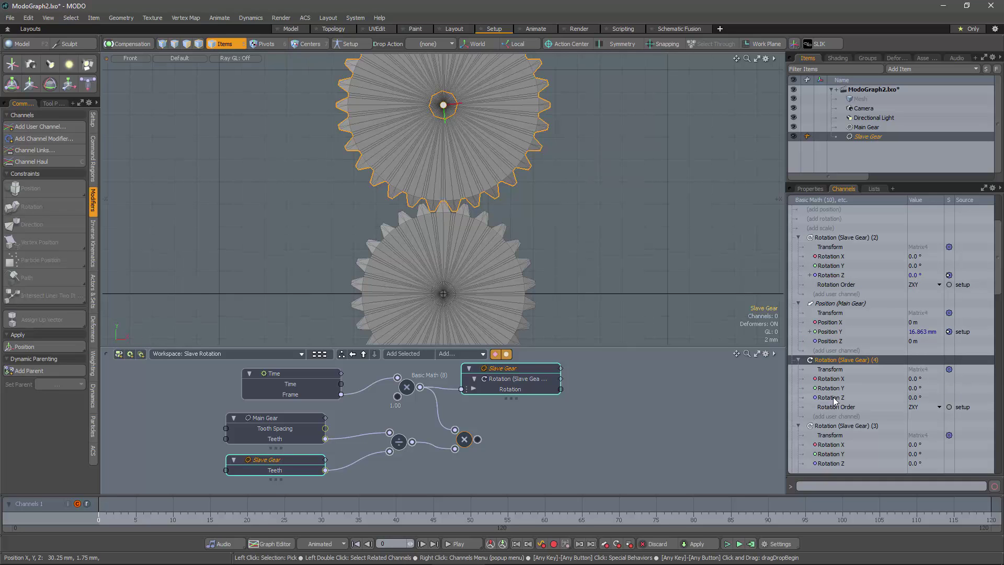
Step: Add the moved rotation's Z channel to the Slave Gear node in the schematic and drive it with the second Multiply's output
drag(835, 401, 654, 419)
drag(508, 369, 563, 382)
drag(478, 439, 516, 423)
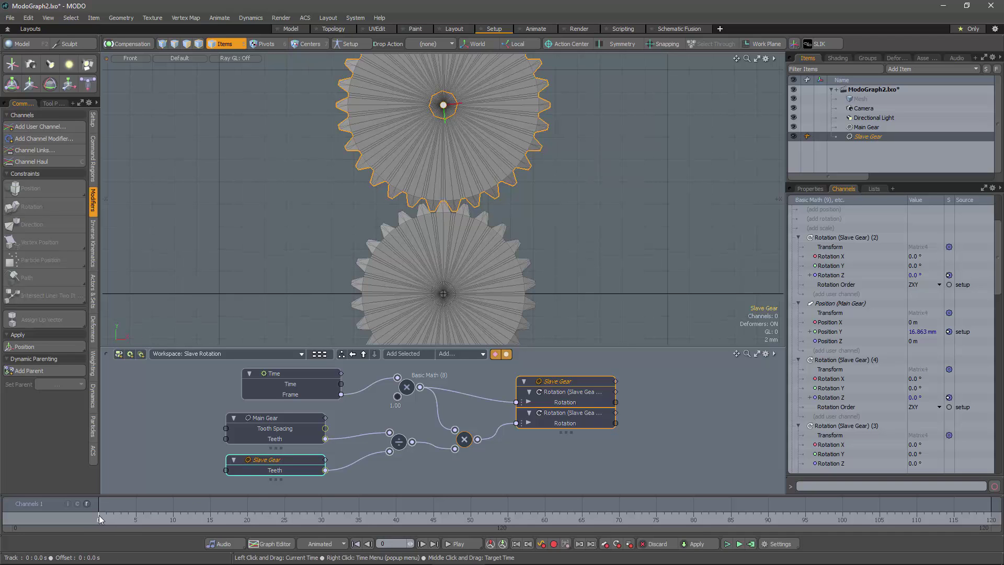
mouse_move(98, 510)
mouse_down()
mouse_move(708, 507)
mouse_move(81, 501)
mouse_up()
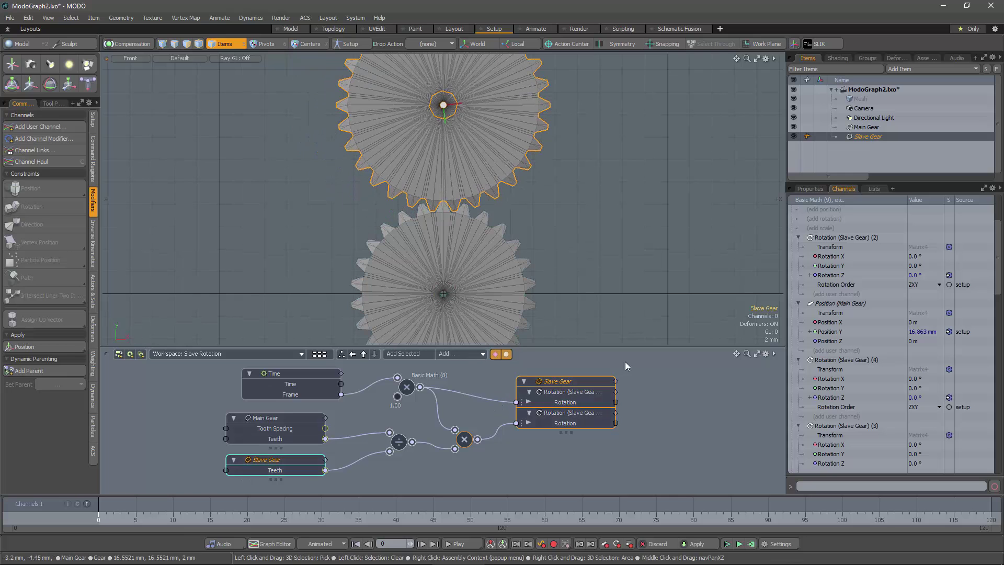
Step: Set the Main Gear's Teeth to 13 and scrub the timeline to frame 27 to check the gear motion
click(495, 271)
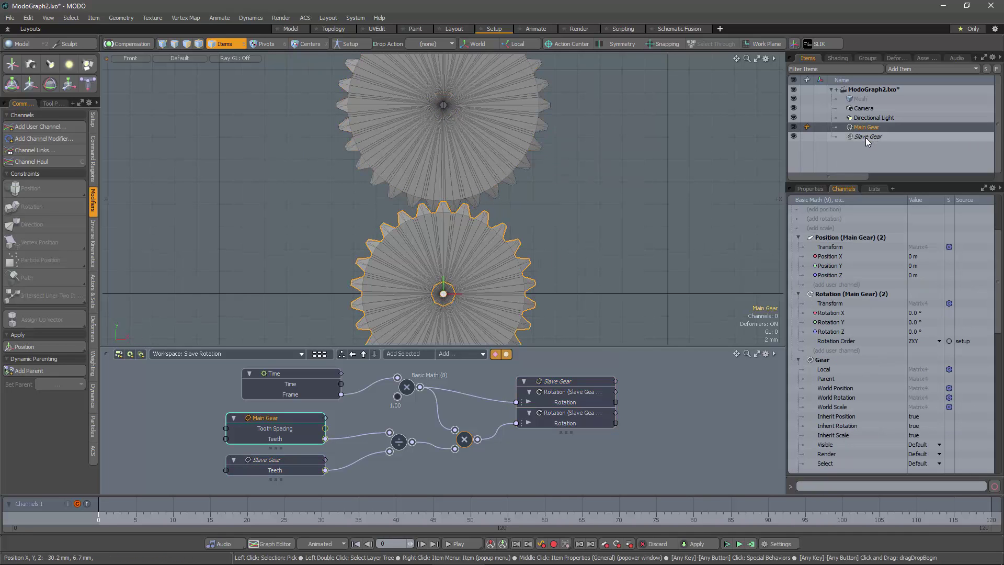
click(812, 188)
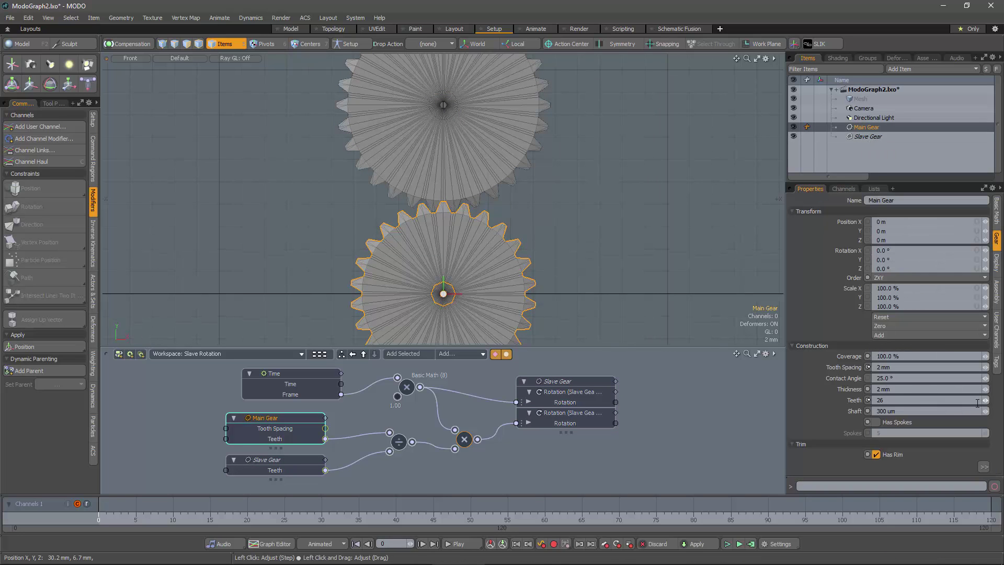
drag(986, 402, 986, 402)
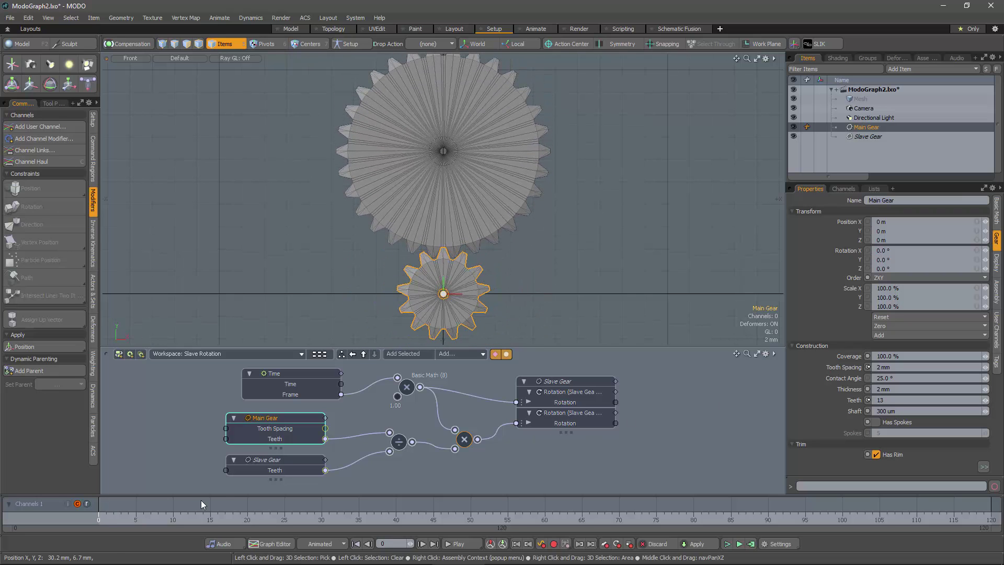
mouse_move(102, 519)
mouse_down()
mouse_move(664, 519)
mouse_move(299, 520)
mouse_up()
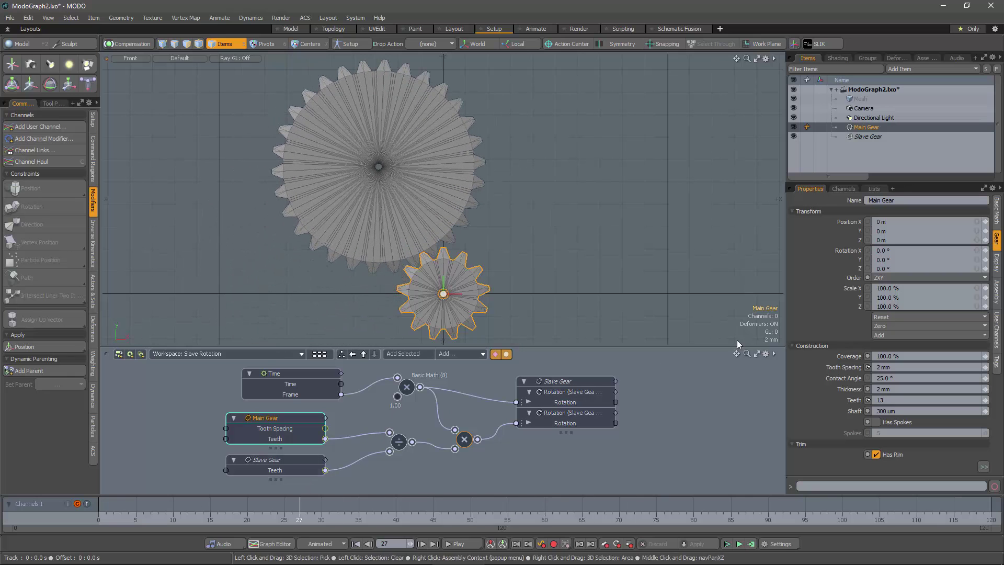
Step: Set the Slave Gear's Teeth to 20 and return the timeline to frame 0
click(870, 139)
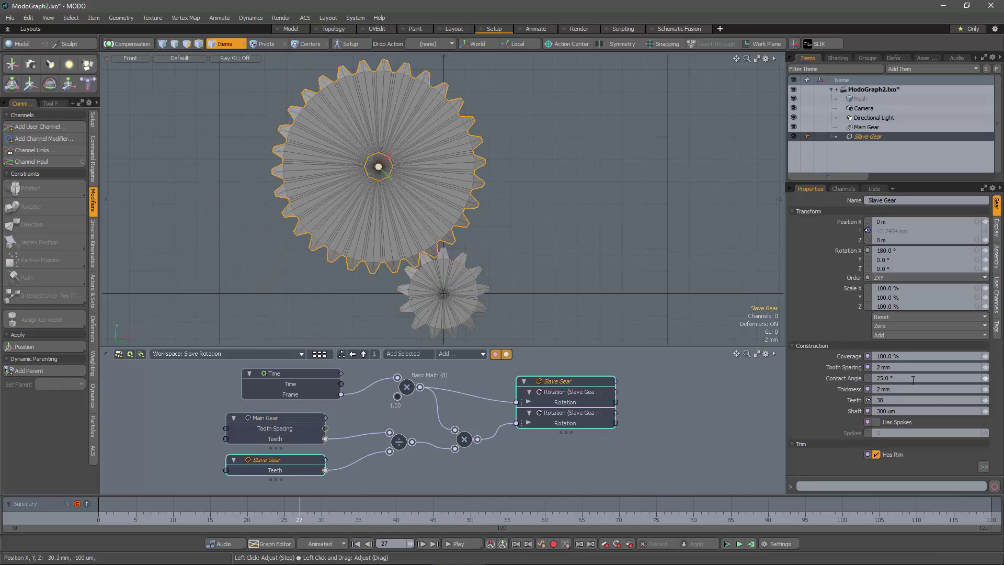
drag(986, 400, 511, 429)
mouse_move(299, 519)
mouse_down()
mouse_move(152, 519)
mouse_move(723, 519)
mouse_move(98, 519)
mouse_up()
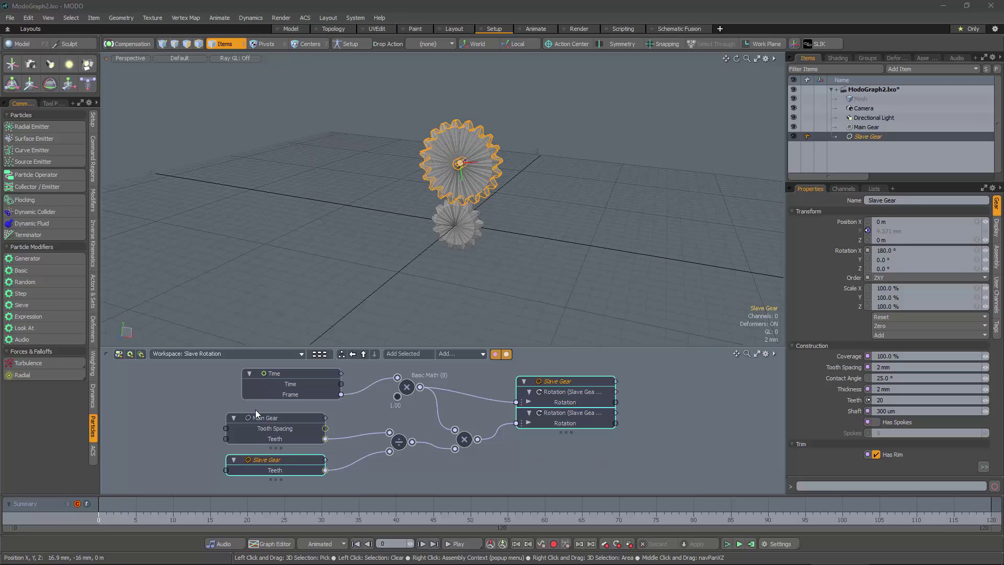
Step: Create a new active schematic workspace named Particles and enlarge the schematic area
click(118, 354)
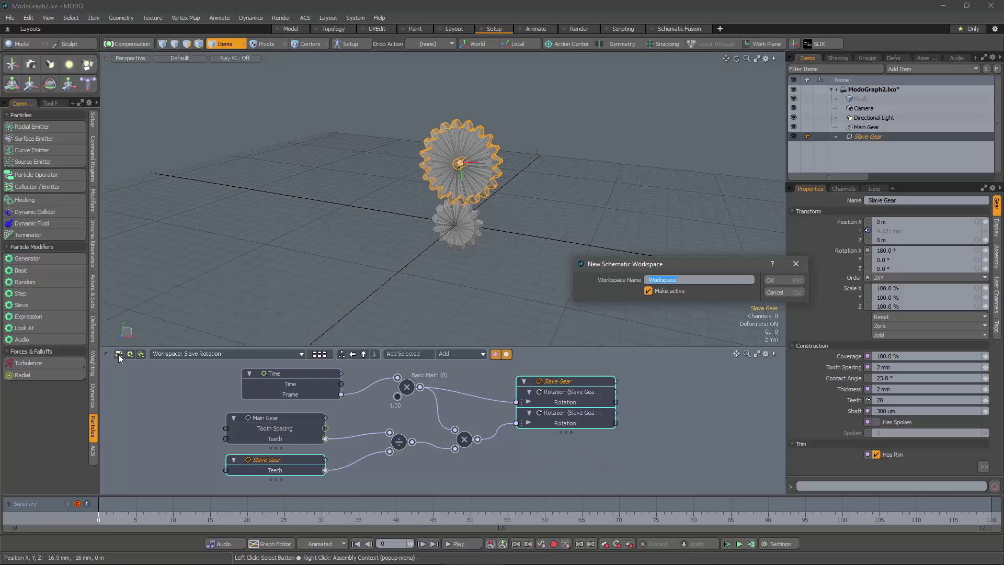
text(Particles)
key(Return)
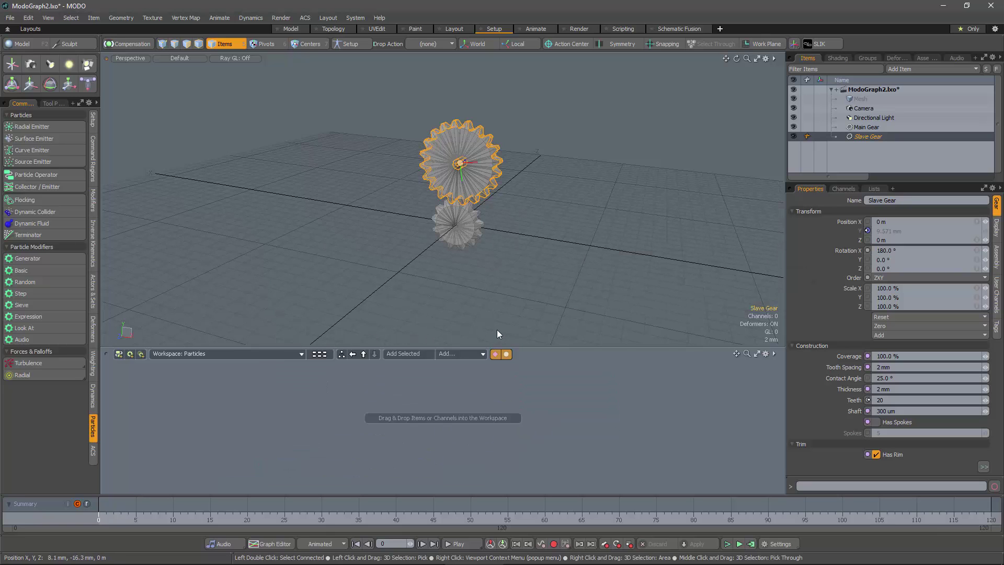
drag(526, 346, 527, 324)
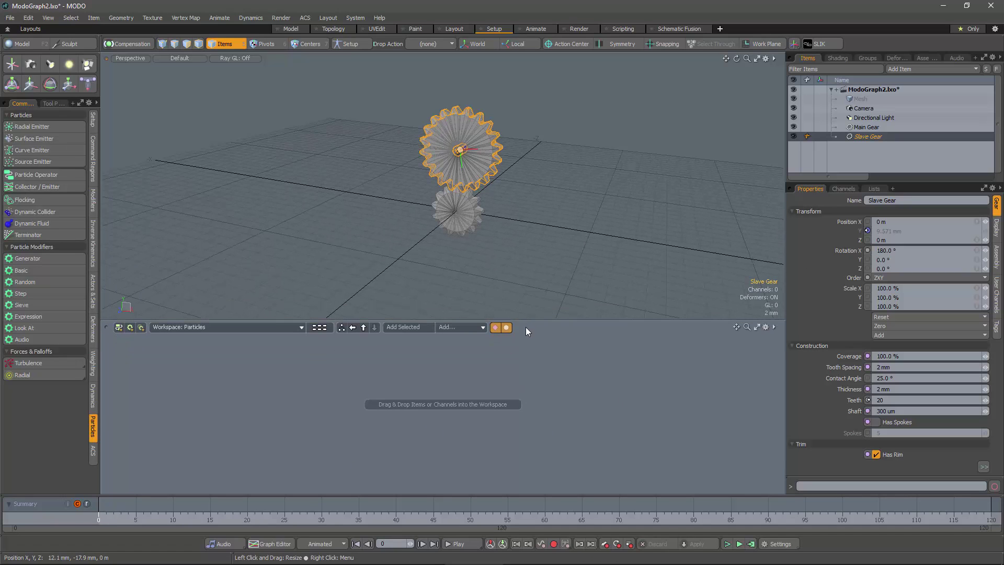
Step: Add a Radial Emitter to the scene and reduce its display size to 0.002
scroll(490, 226, up, 3)
alt+drag(476, 233, 531, 222)
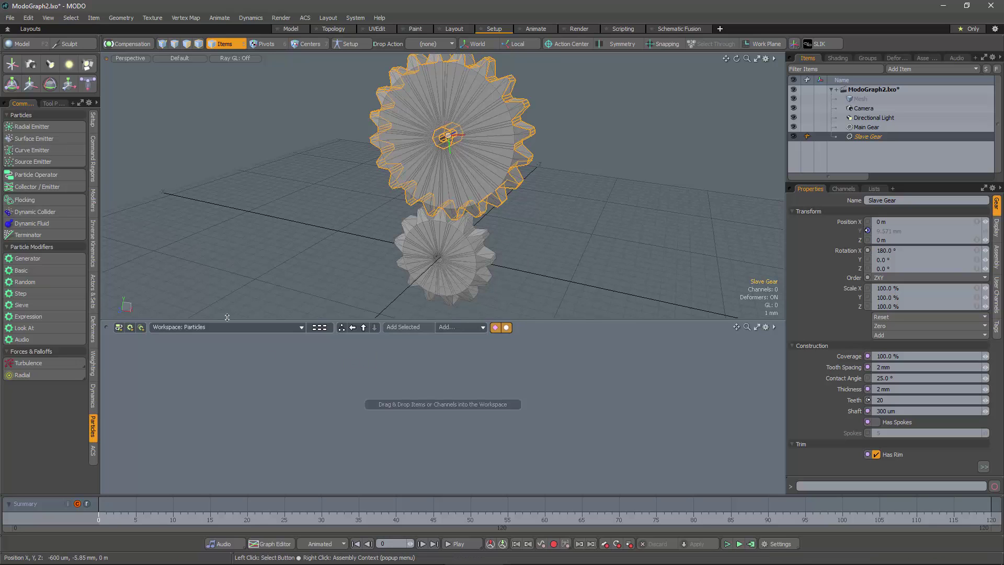
click(49, 126)
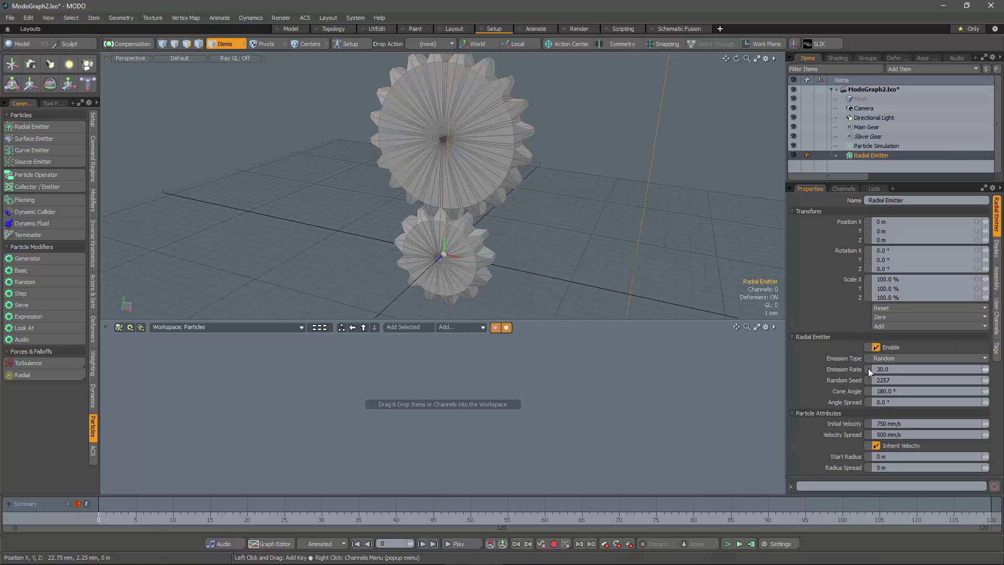
click(997, 254)
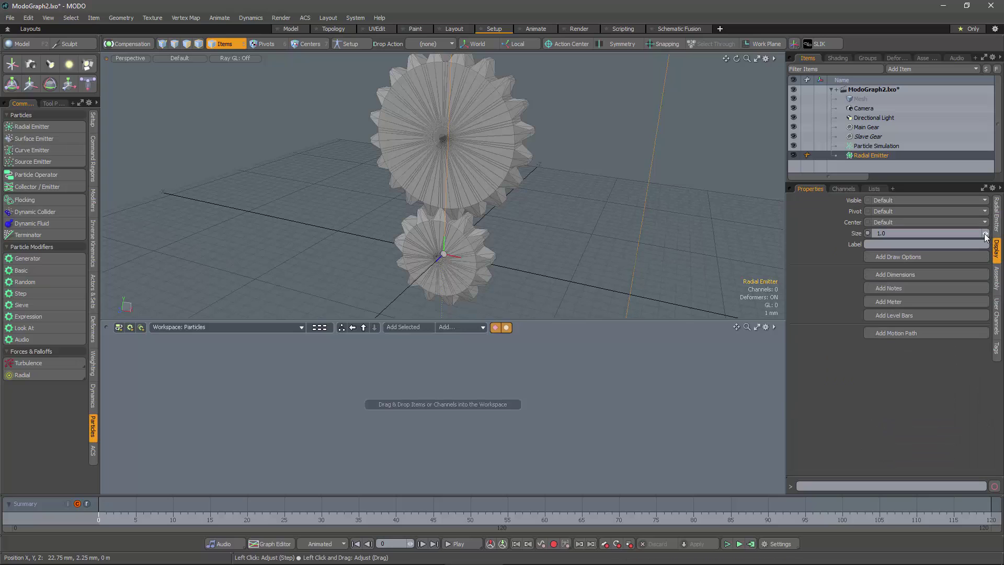
drag(984, 234, 979, 234)
drag(985, 234, 984, 234)
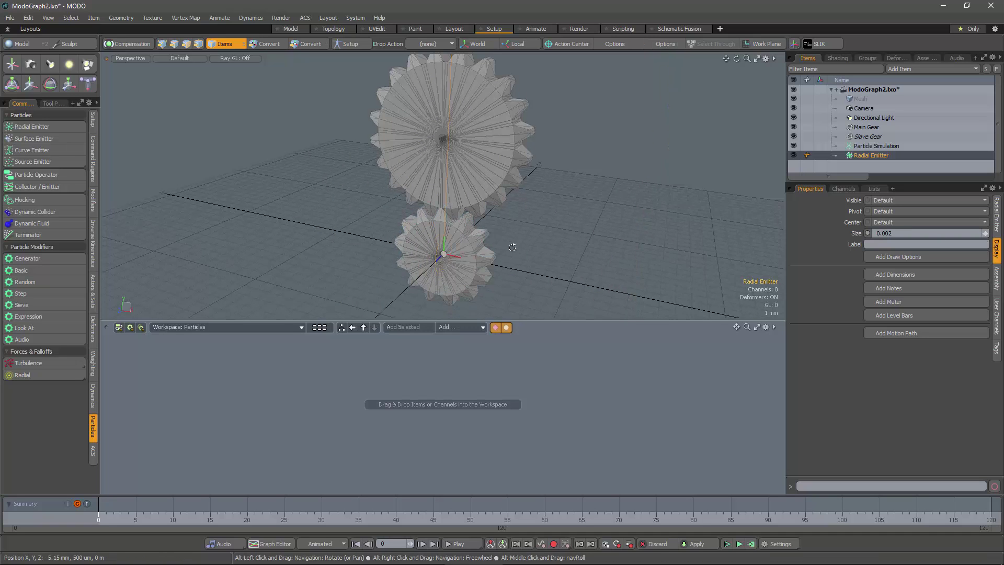
Step: Set the Radial Emitter's Initial Velocity and Velocity Spread to 0 m/s and turn off Inherit Velocity
alt+drag(520, 256, 573, 206)
scroll(546, 229, down, 4)
scroll(545, 228, up, 4)
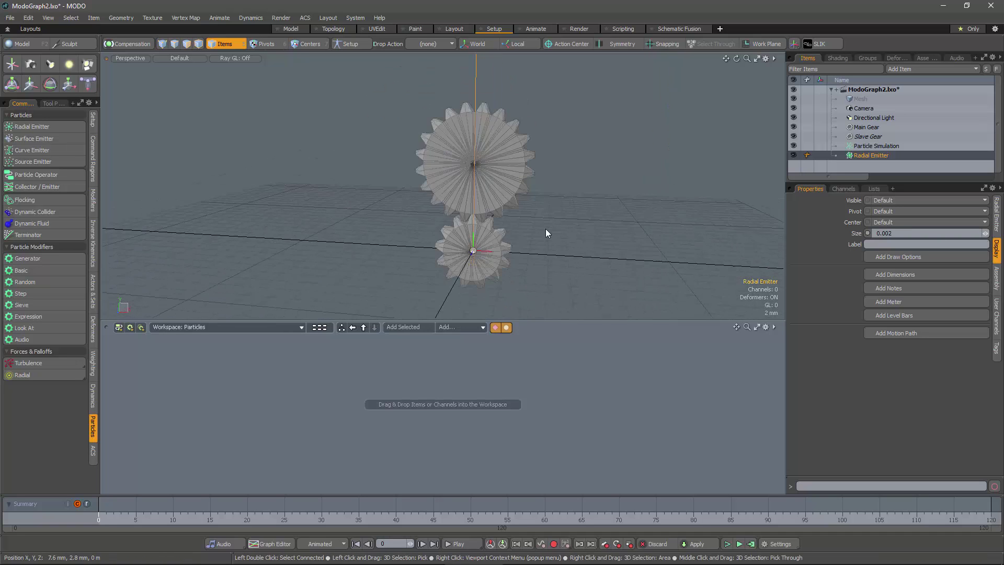
click(997, 215)
click(846, 424)
text(0)
key(Tab)
text(0)
key(Tab)
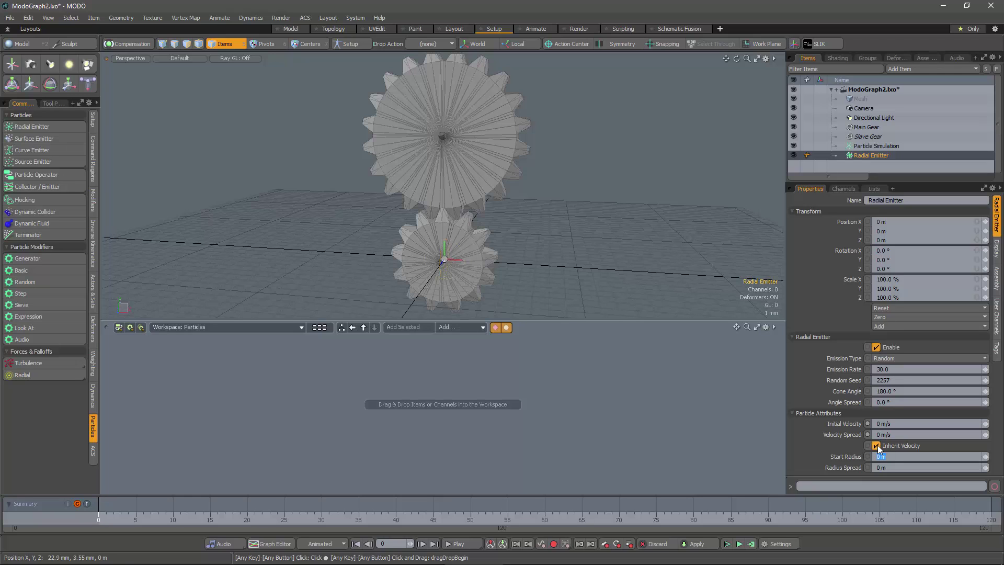
Step: Add the Particle Simulation and Radial Emitter to the Particles schematic and arrange their nodes side by side
ctrl+click(876, 146)
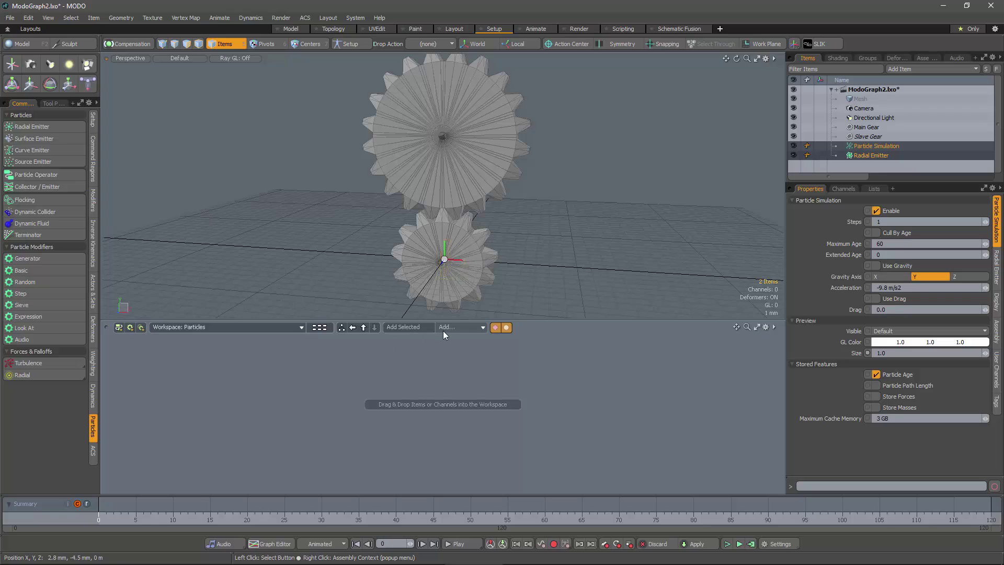
click(409, 326)
drag(472, 420, 517, 384)
click(466, 437)
drag(404, 376, 400, 402)
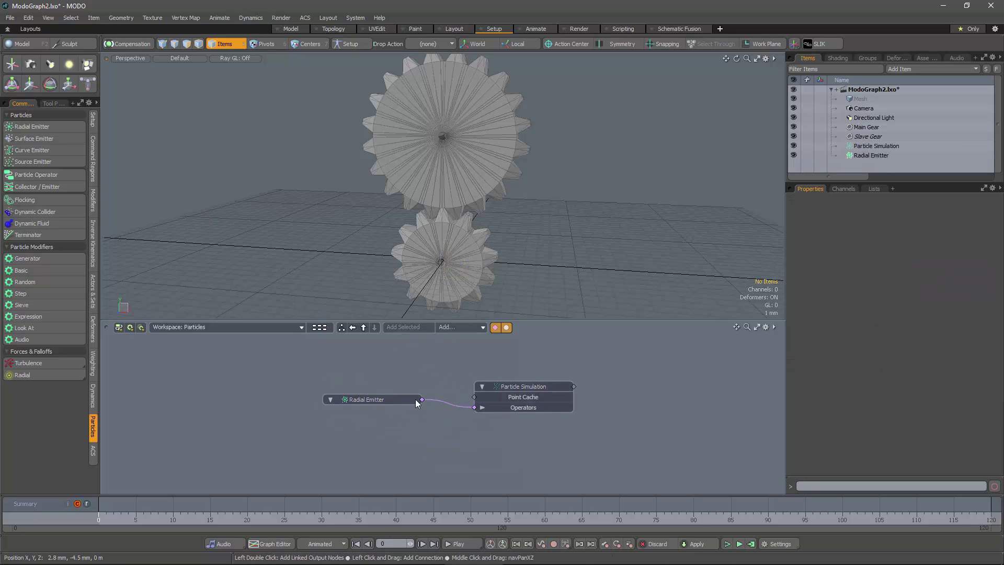
drag(514, 385, 507, 395)
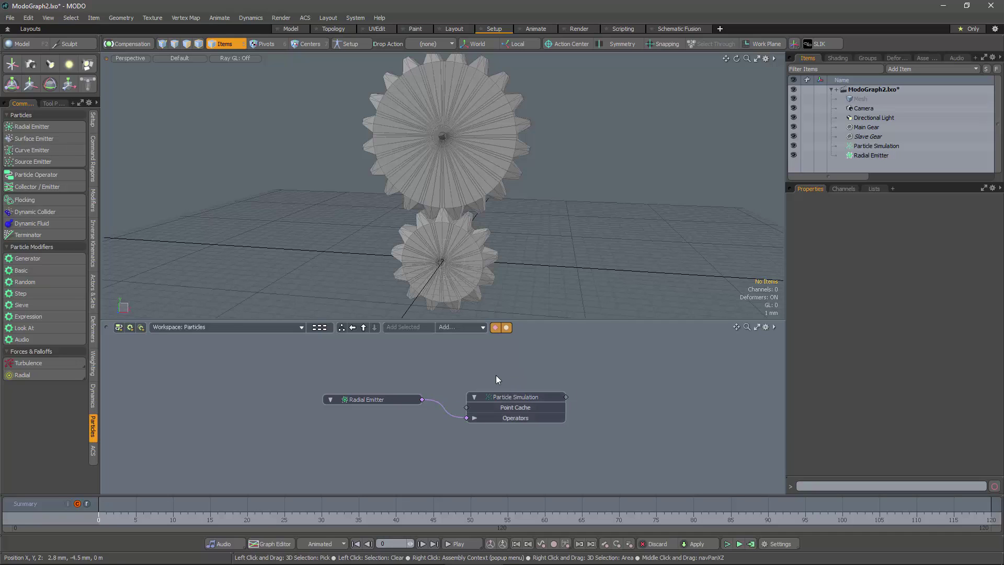
Step: Parent the Radial Emitter to the Slave Gear without keeping it in place, so it takes on the gear's position
click(388, 400)
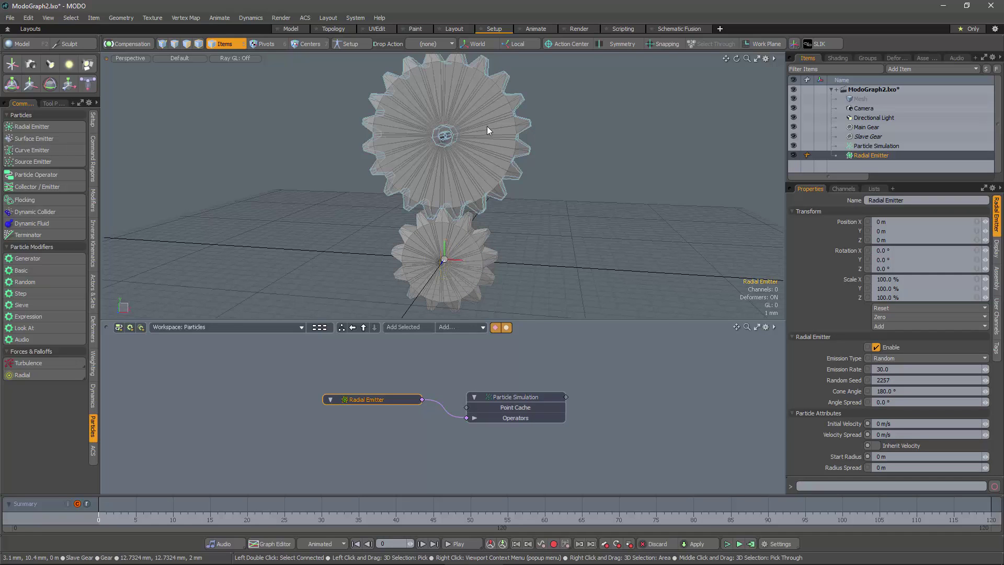
alt+drag(548, 201, 525, 207)
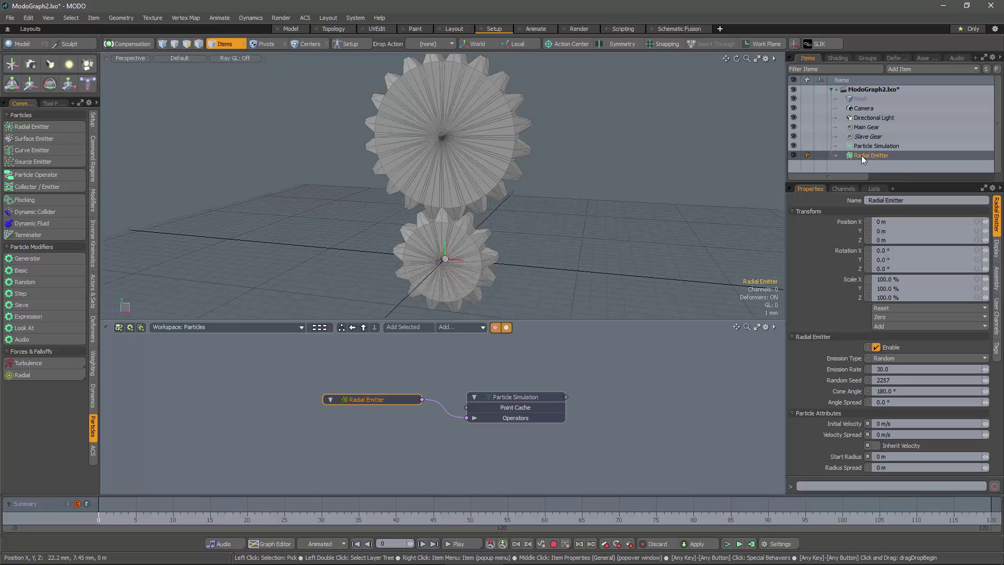
drag(864, 155, 870, 154)
right_drag(870, 148, 861, 136)
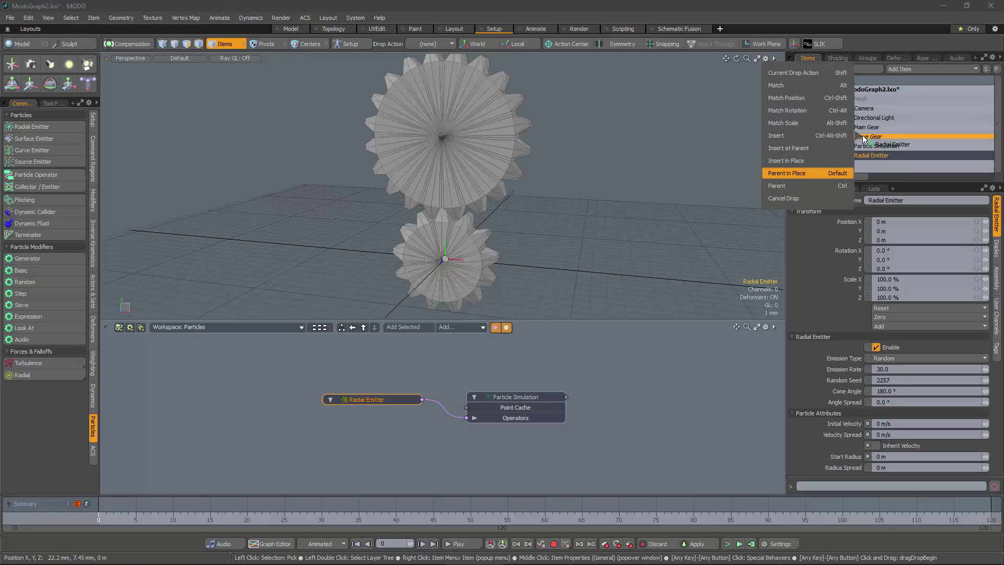
click(823, 185)
alt+drag(554, 161, 544, 186)
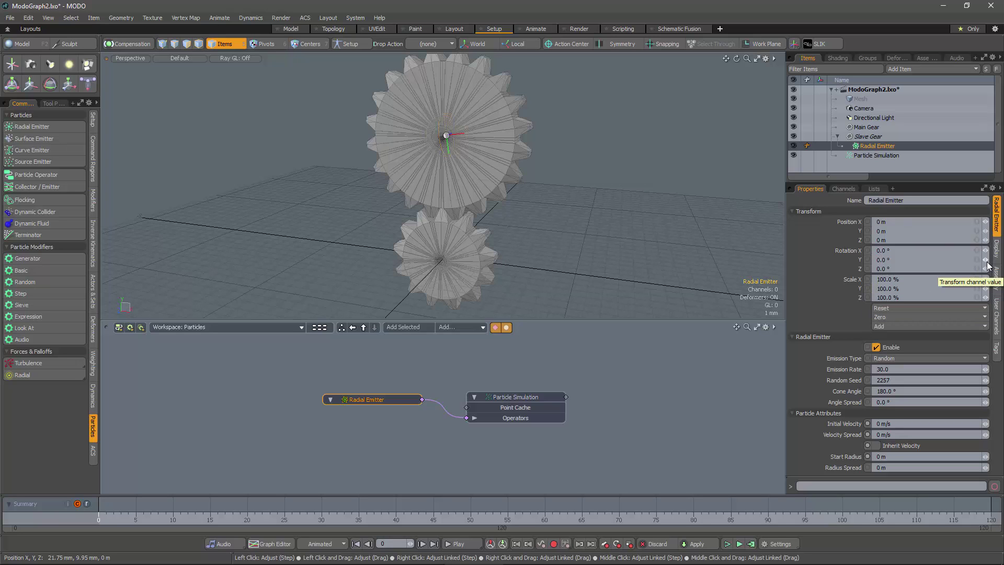
Step: Offset the Radial Emitter from the Slave Gear's centre by setting its Position Y to 4 mm
click(987, 231)
drag(988, 231, 987, 231)
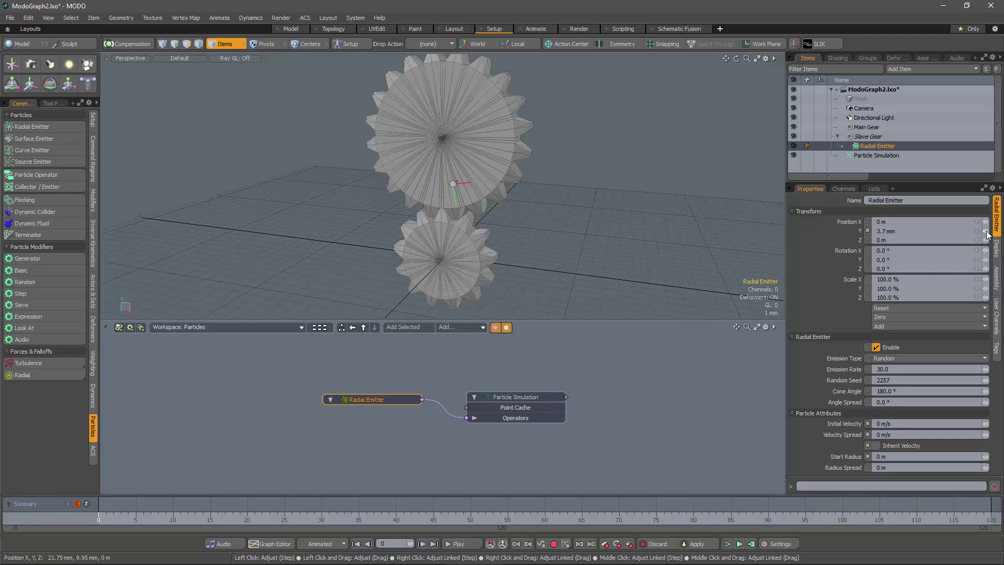
alt+drag(523, 235, 457, 236)
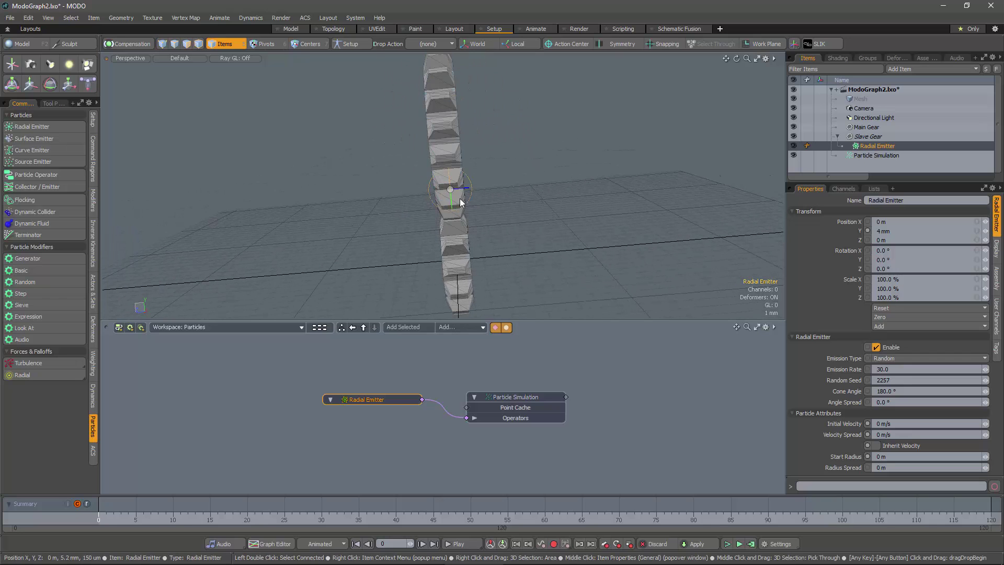
alt+drag(458, 202, 459, 192)
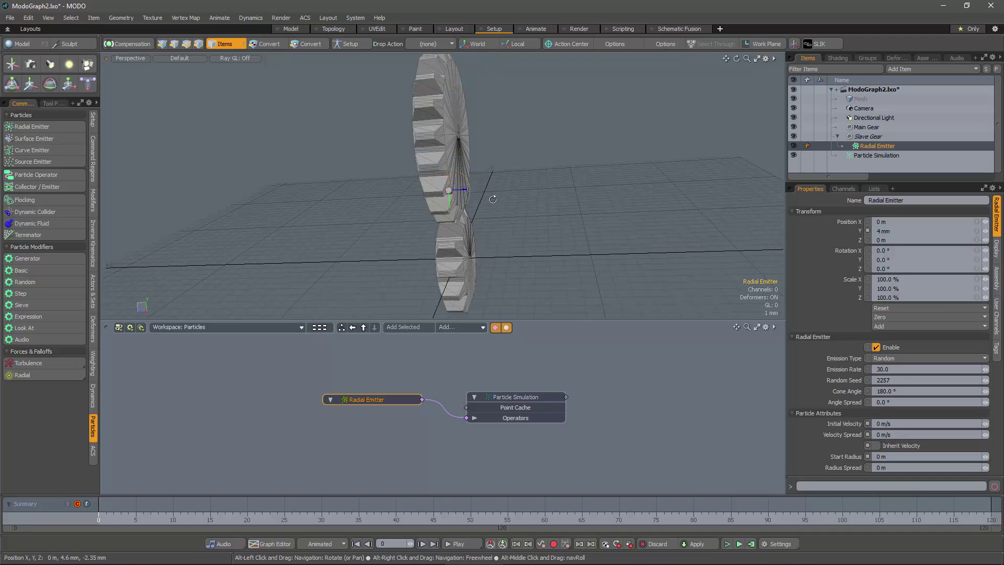
alt+drag(491, 194, 538, 184)
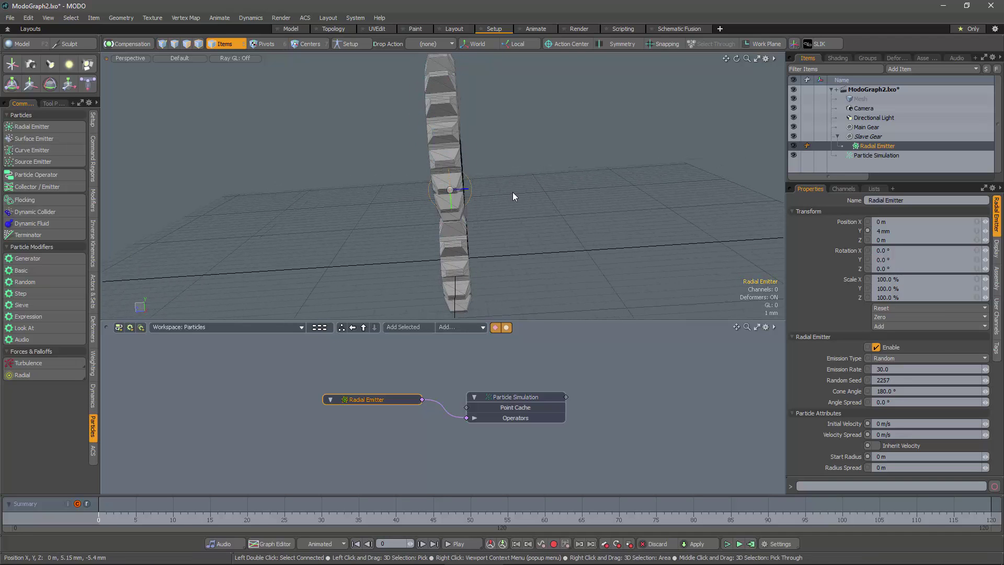
alt+drag(523, 218, 500, 235)
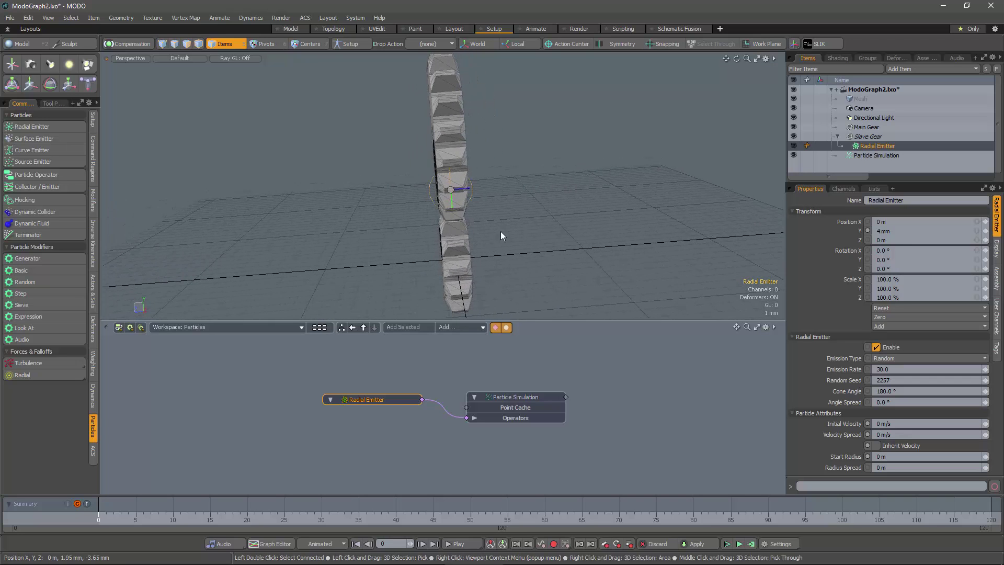
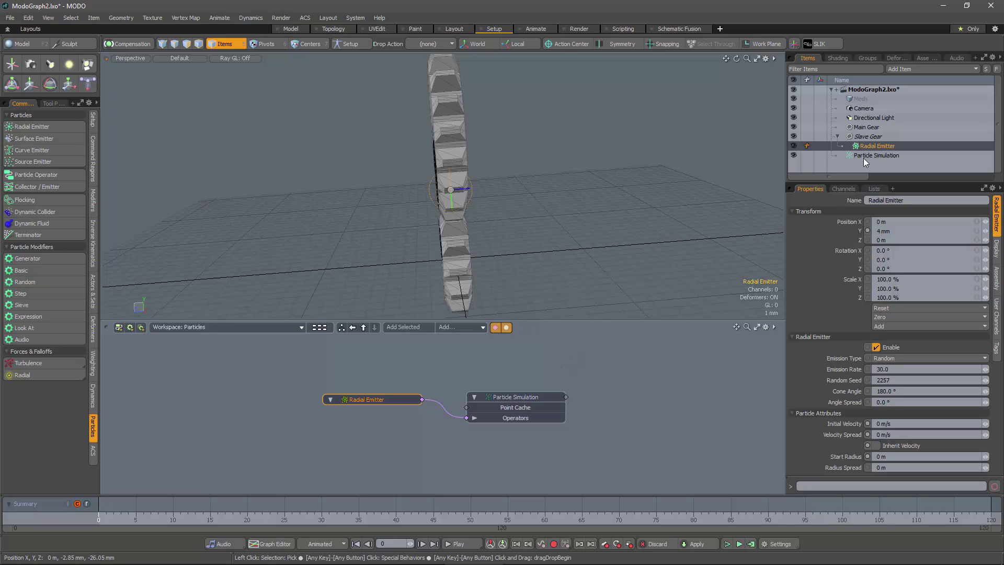
Step: Add the Main Gear's Thickness channel to the schematic, shift the Radial Emitter node up to make room, and select the emitter
click(868, 129)
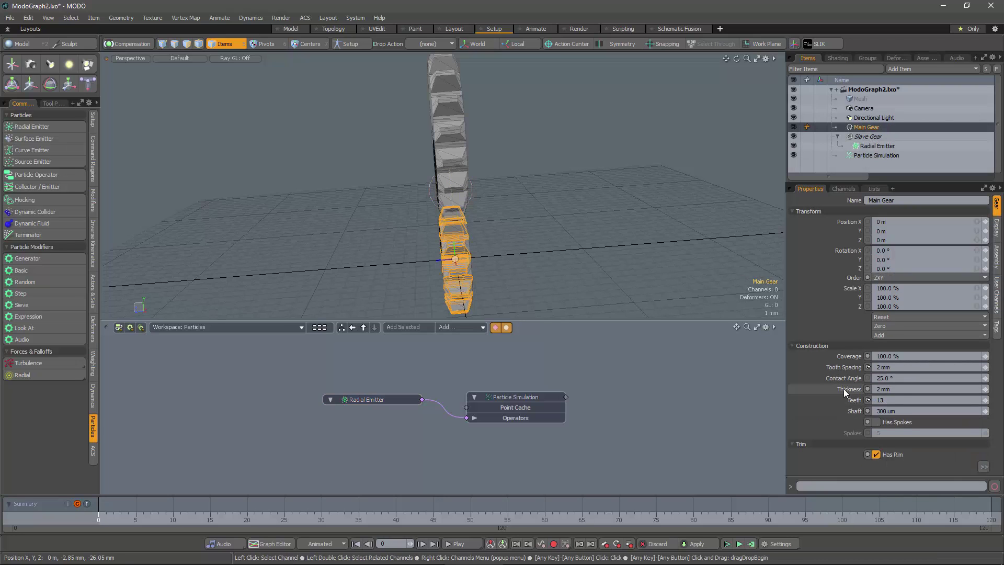
drag(845, 388, 330, 446)
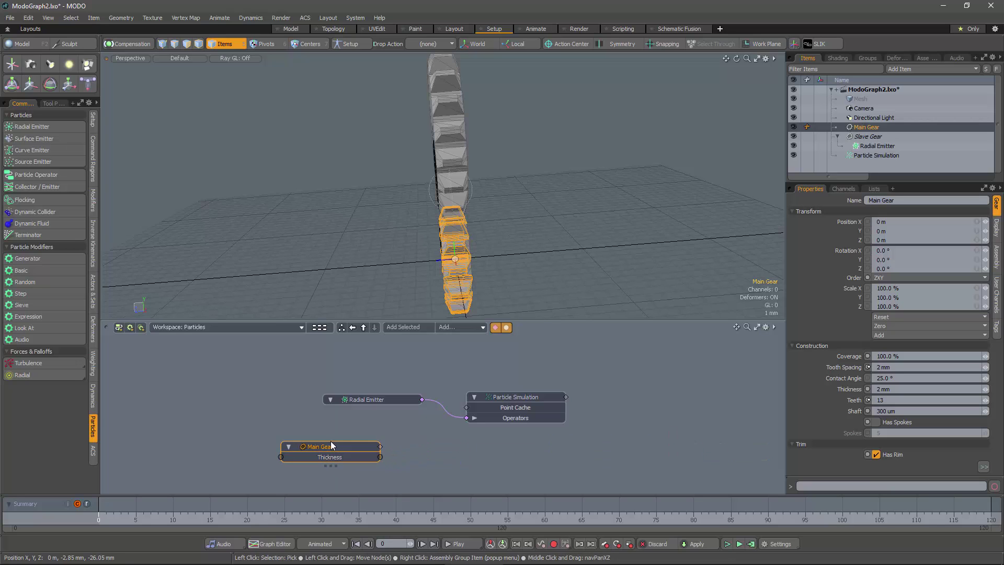
drag(389, 399, 382, 388)
click(392, 389)
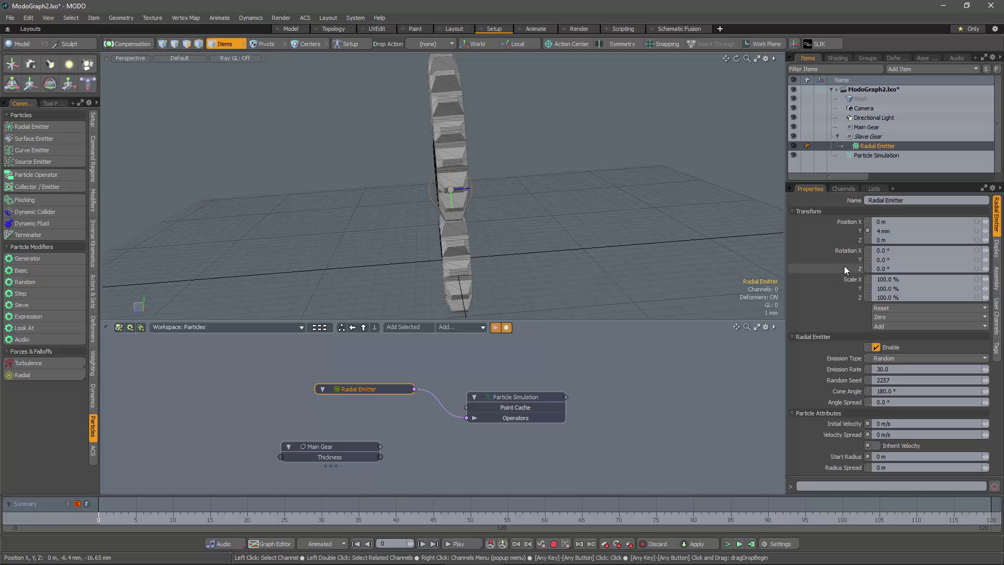
Step: Add the Radial Emitter's Position Z channel to its schematic node and move the Main Gear node farther away to make room
drag(722, 299, 631, 443)
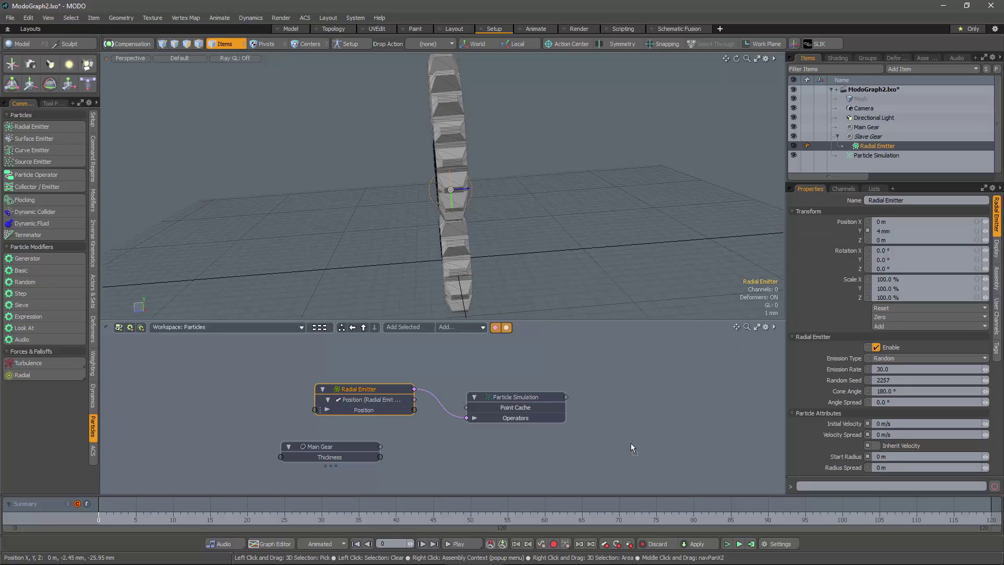
drag(342, 445, 238, 440)
alt+drag(485, 215, 471, 215)
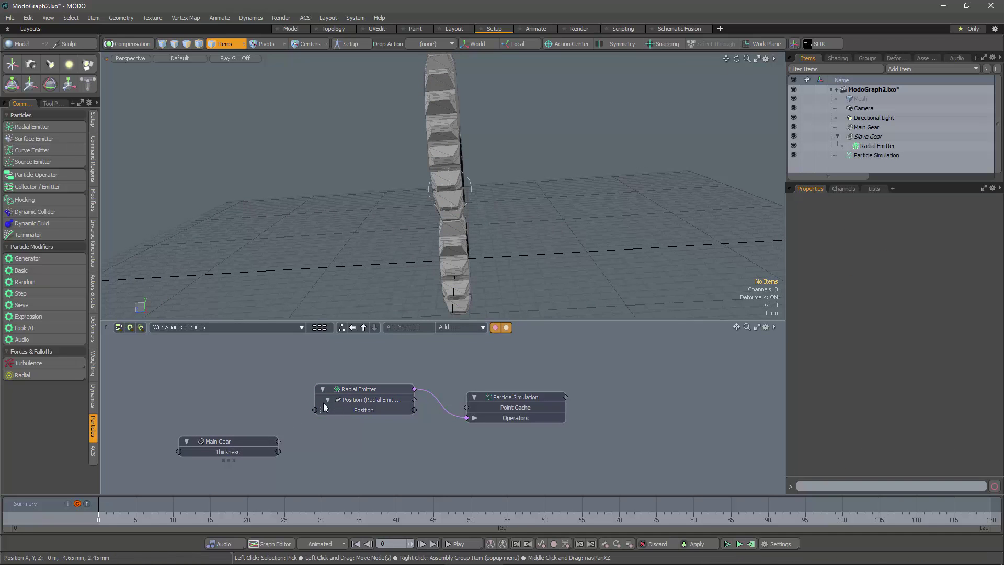
drag(253, 440, 224, 425)
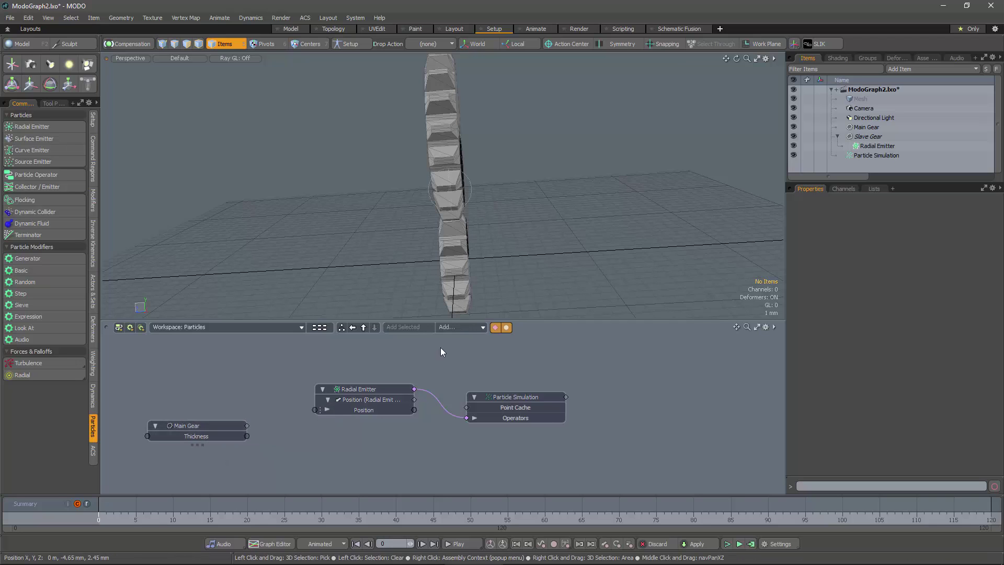
Step: Add a Basic Math Divide modifier between the Main Gear and Radial Emitter nodes, with the gear's Thickness feeding its Value A
click(468, 328)
mouse_move(541, 329)
mouse_move(532, 379)
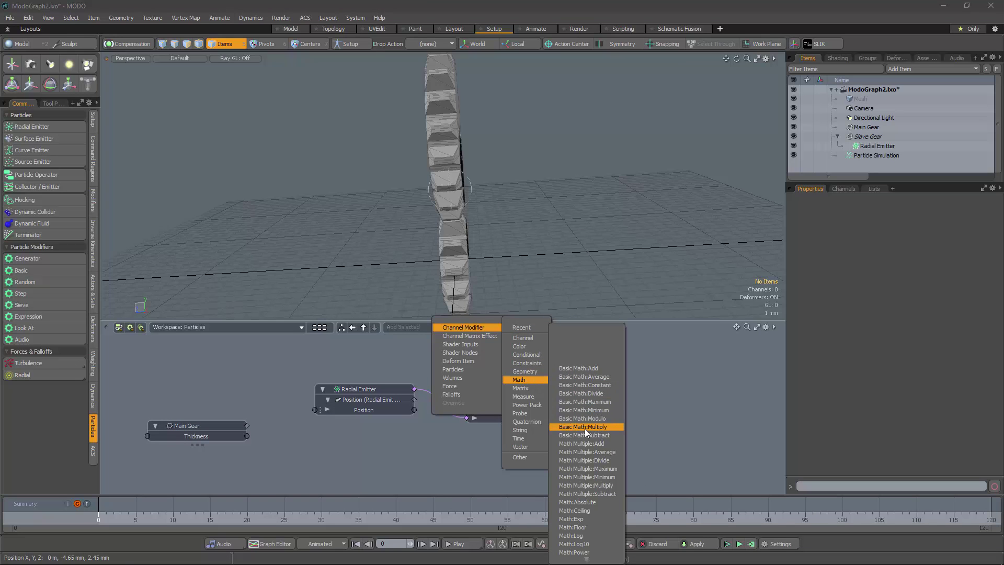
click(586, 393)
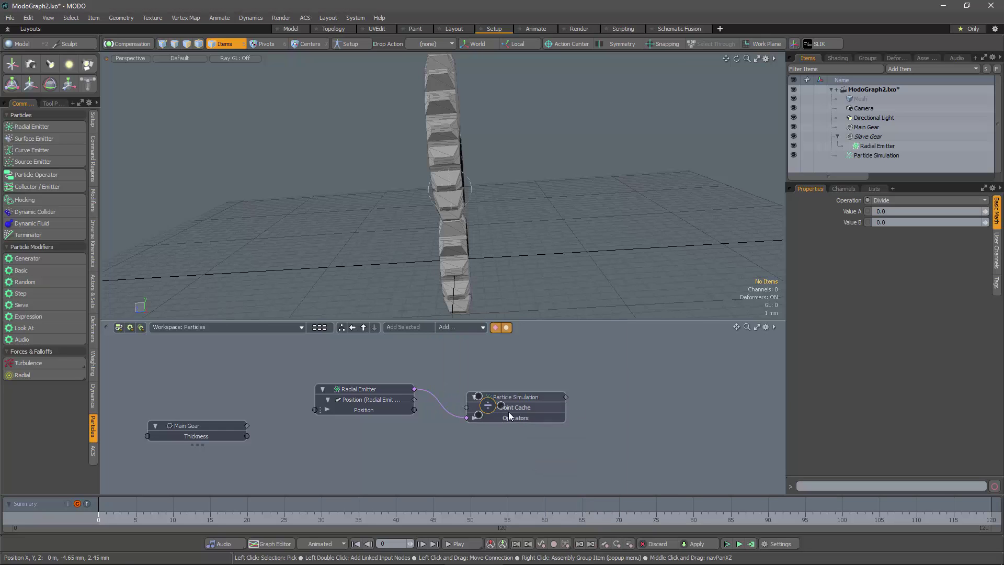
drag(482, 421, 278, 438)
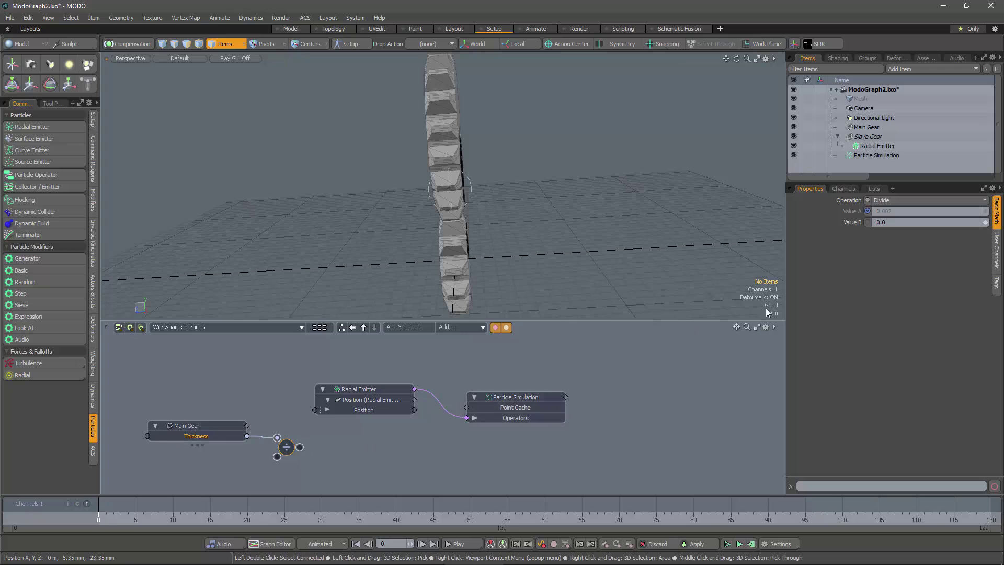
Step: Set the divide modifier's Value B to 2 and link its output to the Radial Emitter's Position Z
text(1)
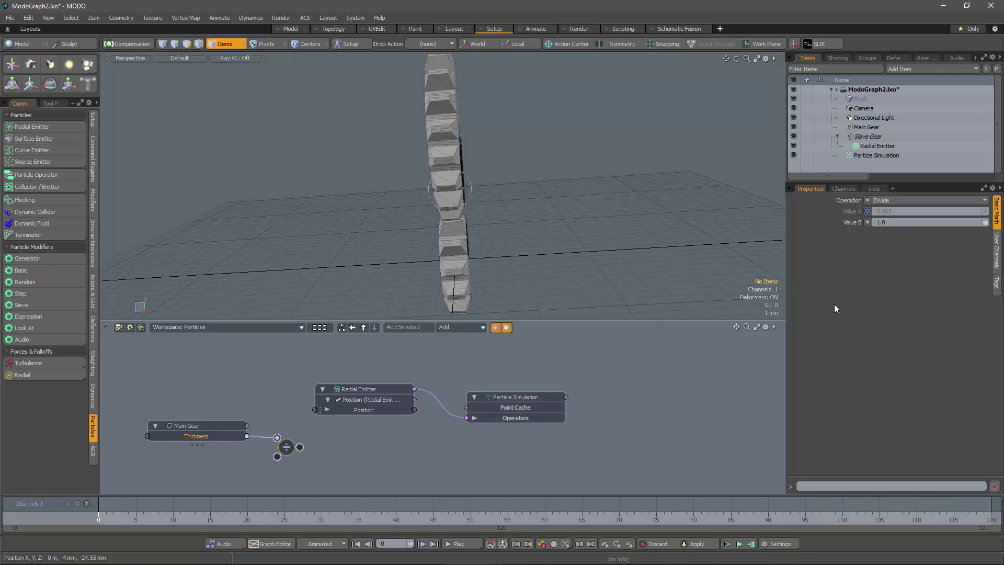
drag(898, 223, 875, 224)
key(Return)
drag(300, 448, 314, 410)
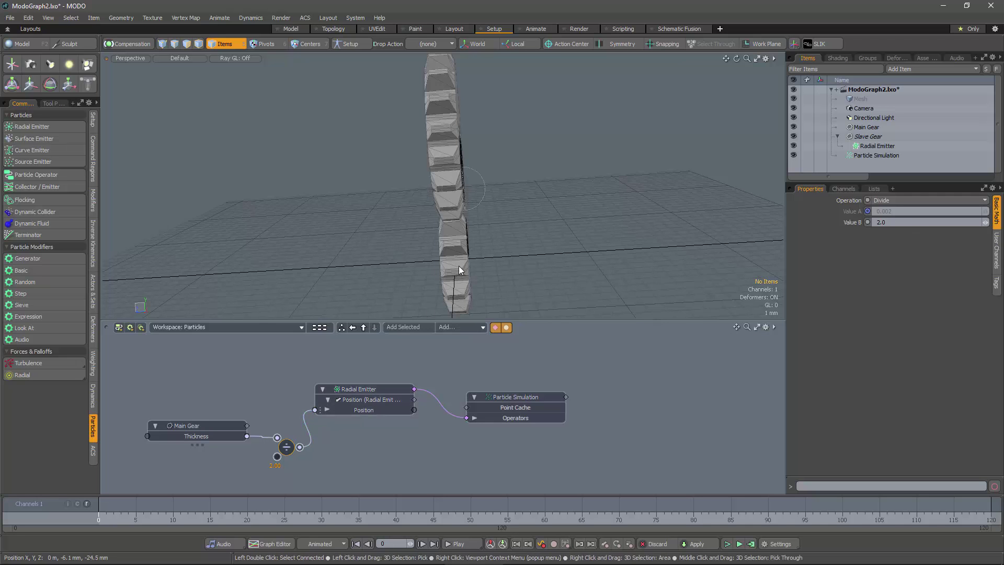
Step: Test the thickness link by reducing the Main Gear's Thickness to 1.7 mm and returning it to 2 mm
mouse_move(499, 242)
alt+mouse_down()
mouse_move(495, 218)
mouse_move(519, 174)
mouse_move(487, 238)
alt+mouse_up()
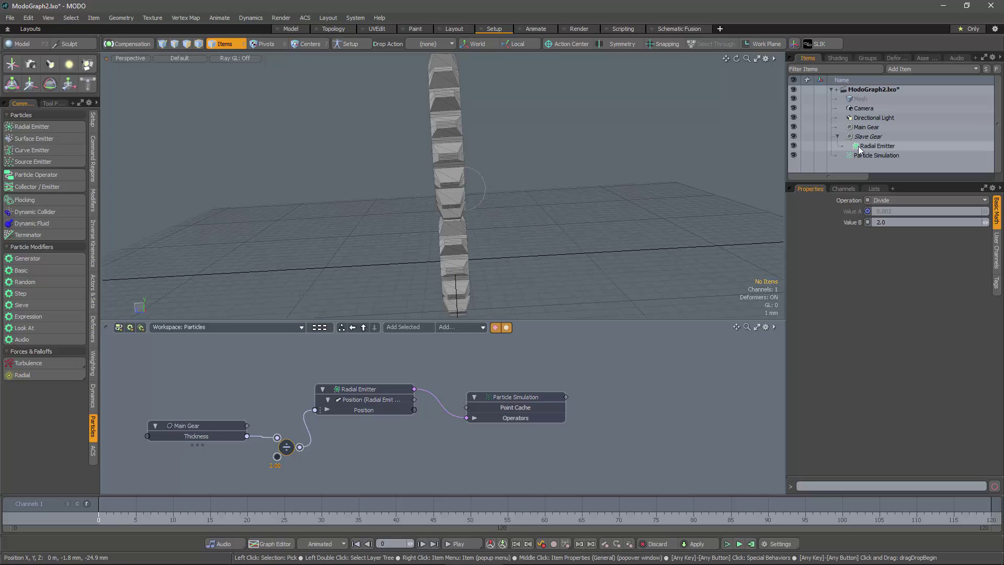
click(867, 127)
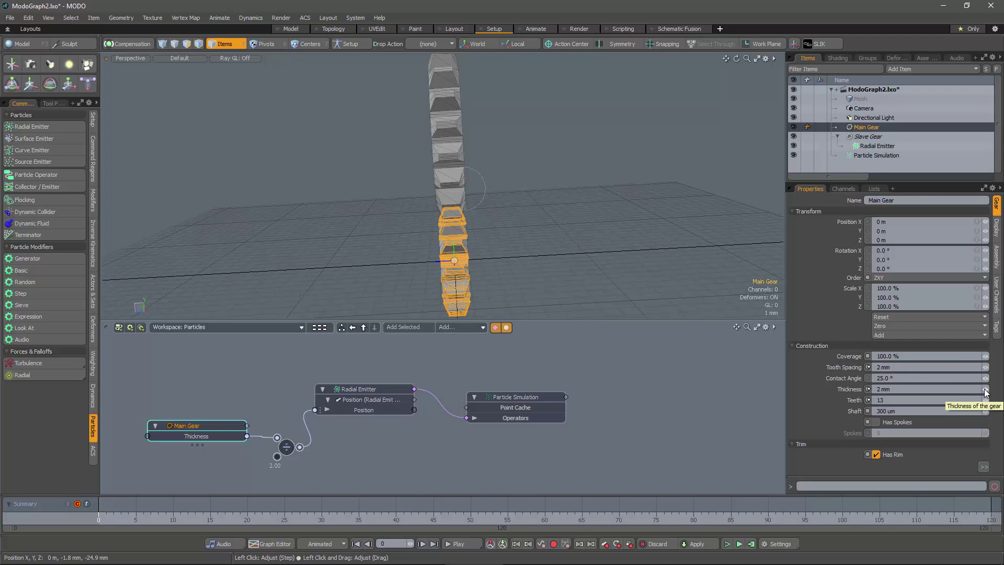
mouse_move(985, 394)
mouse_down()
mouse_move(994, 394)
mouse_move(982, 394)
mouse_up()
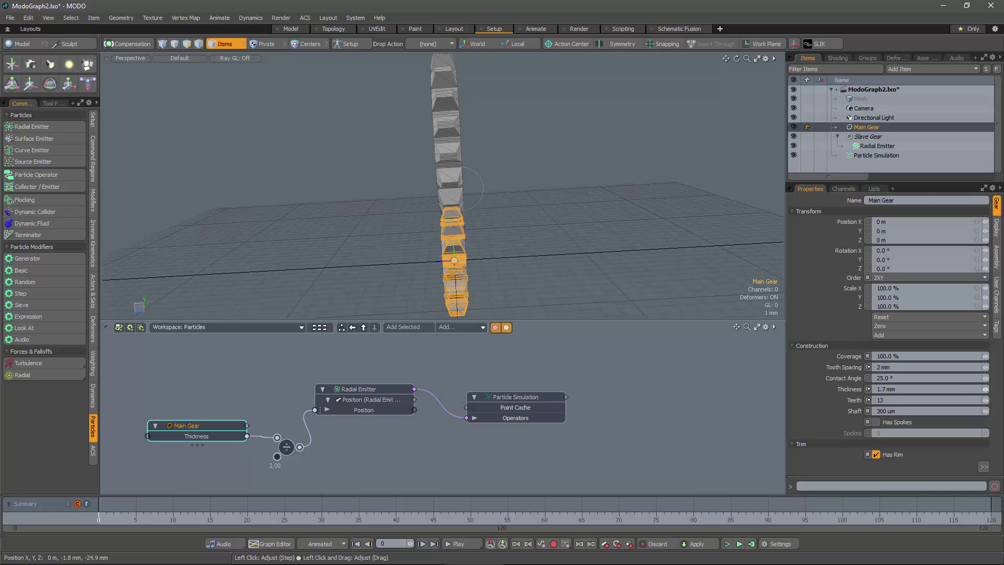
drag(985, 389, 992, 389)
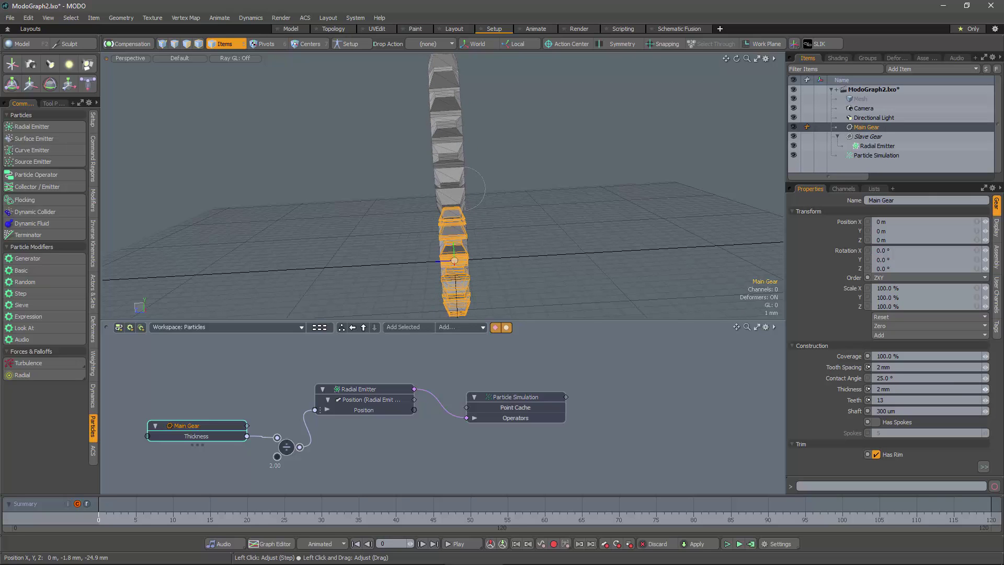
alt+drag(524, 223, 554, 227)
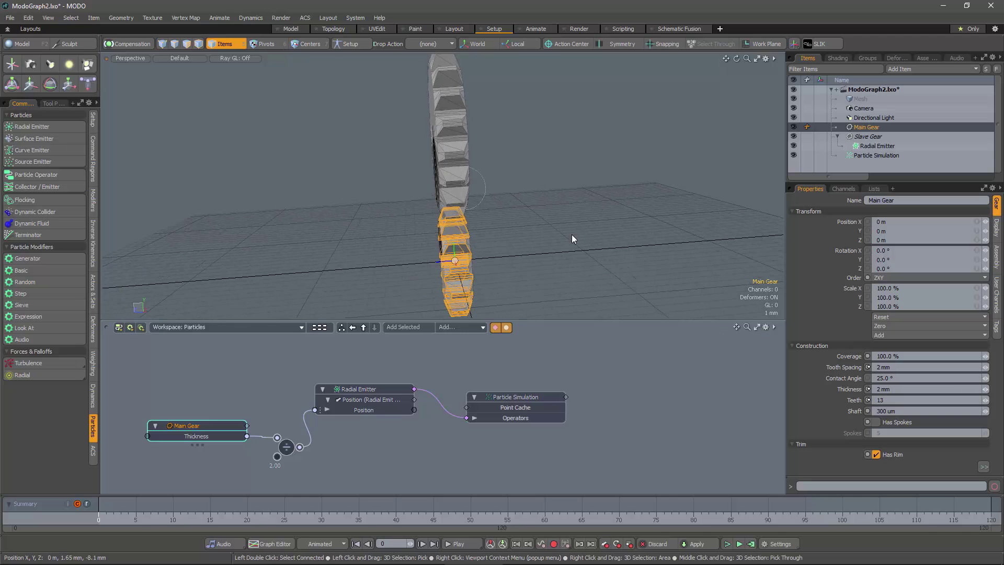
click(575, 374)
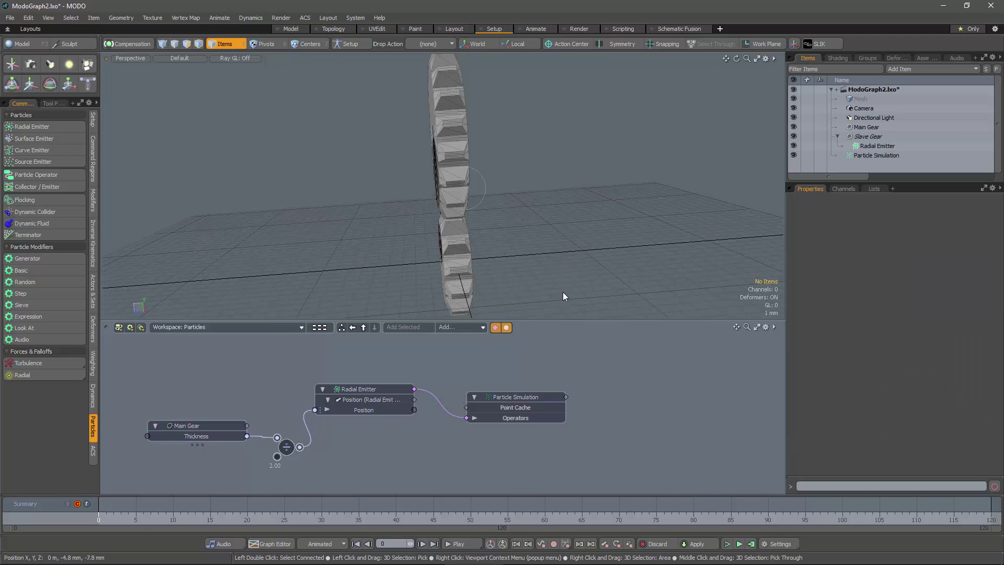
Step: Face the gears from the front, run the particle simulation over the scene's length to check the traced path, and stop it
alt+drag(507, 255, 535, 223)
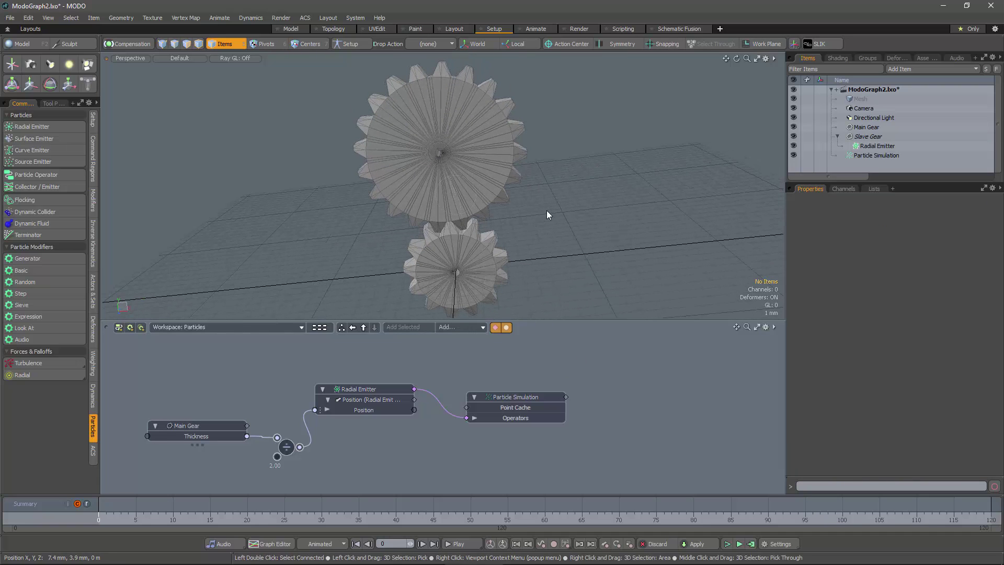
click(739, 544)
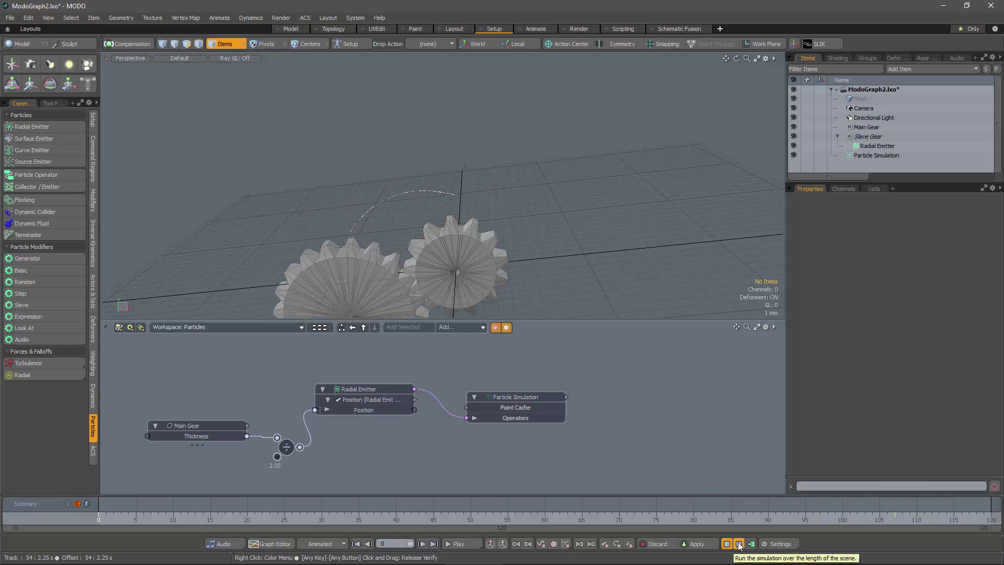
click(738, 546)
Step: In the Slave Rotation workspace, set Value B of the multiply modifier driven by the Time Frame to 2.5
middle_drag(543, 360, 576, 351)
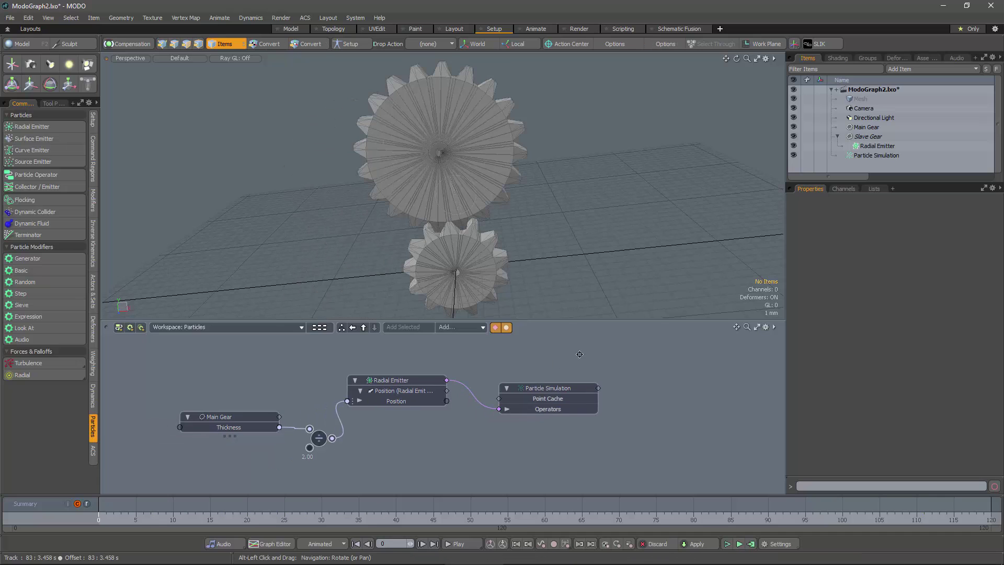
click(302, 329)
mouse_move(301, 333)
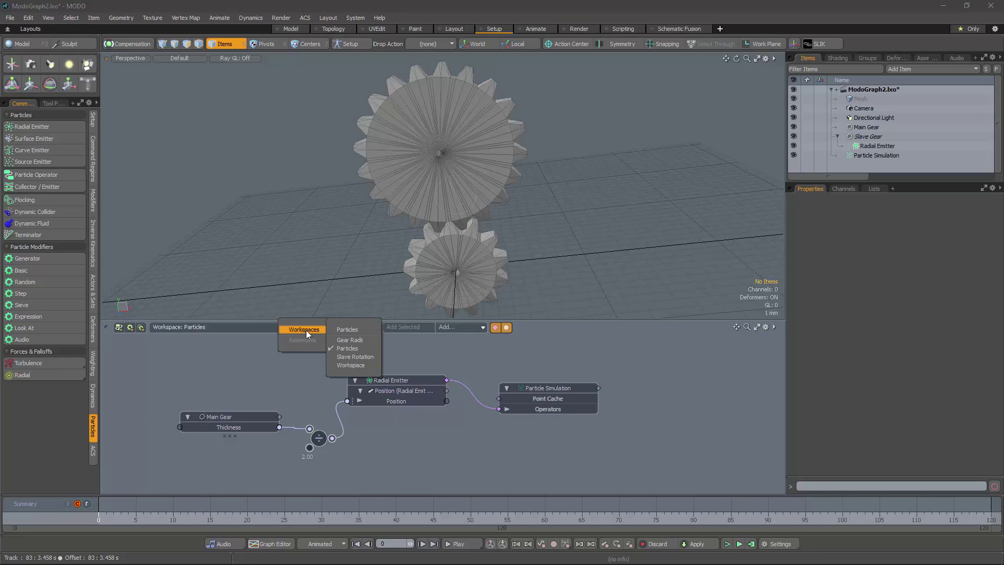
click(353, 357)
click(406, 375)
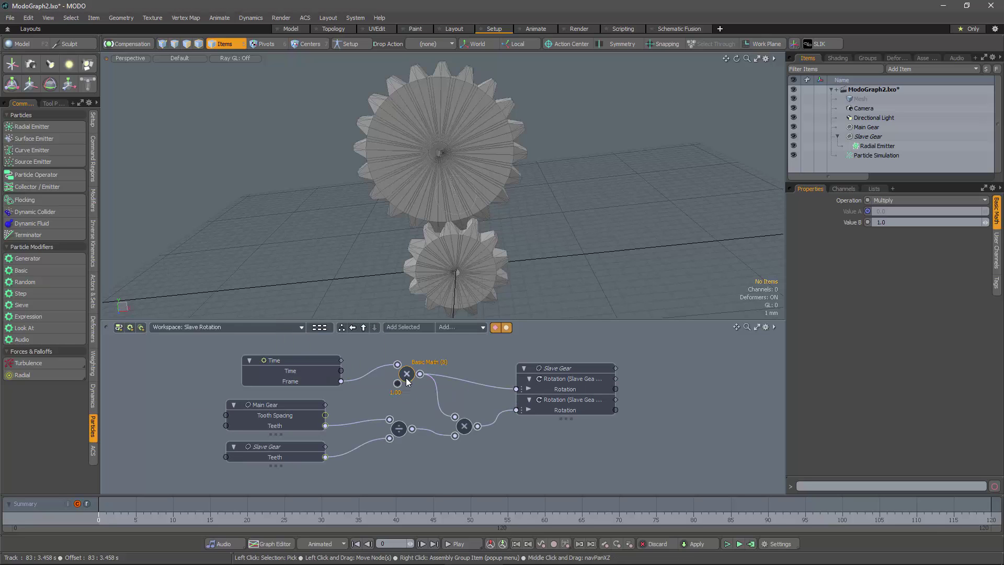
click(887, 221)
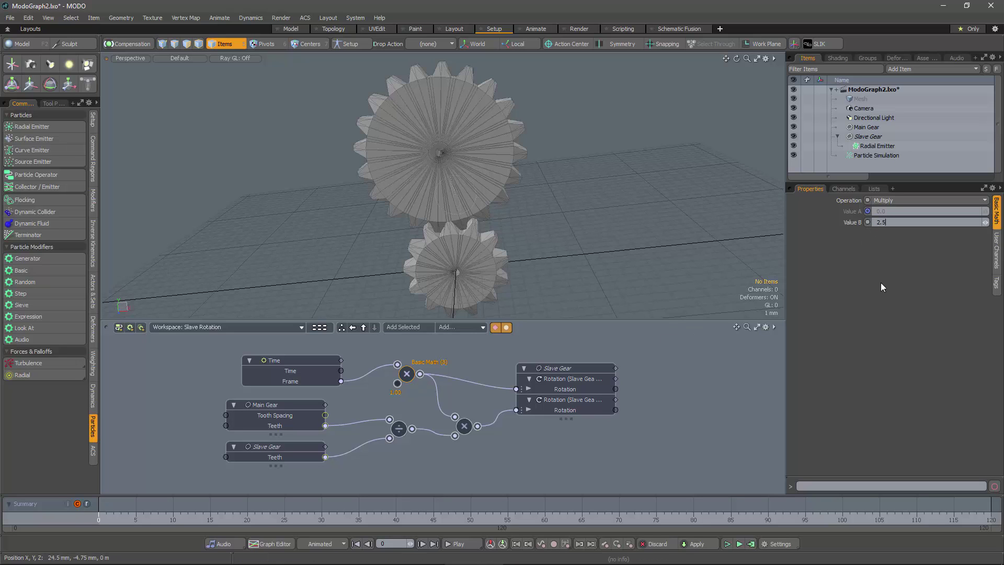
Step: Run the simulation again to check the faster gear motion, stop it, and frame both gears in the viewport
click(738, 544)
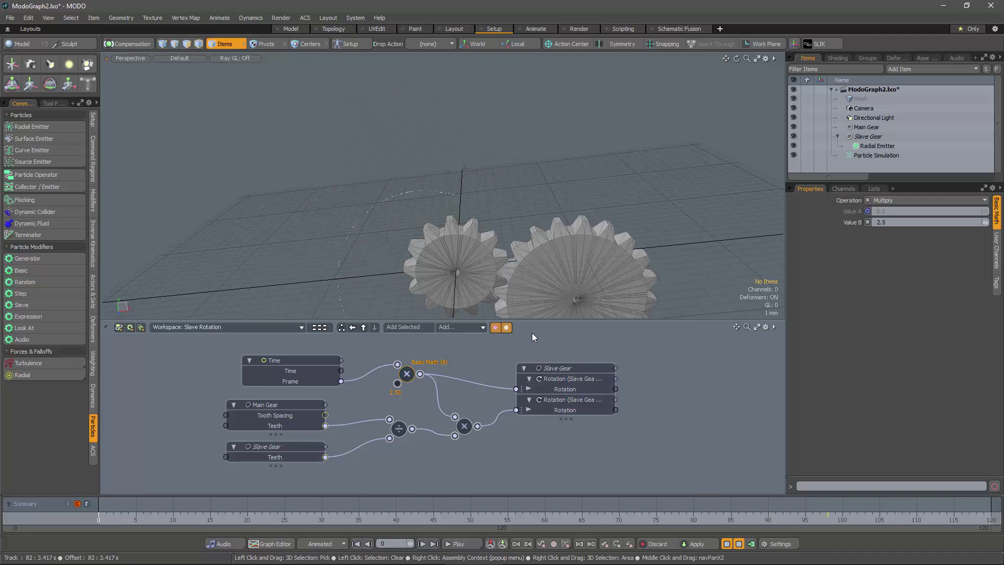
alt+drag(454, 250, 452, 193)
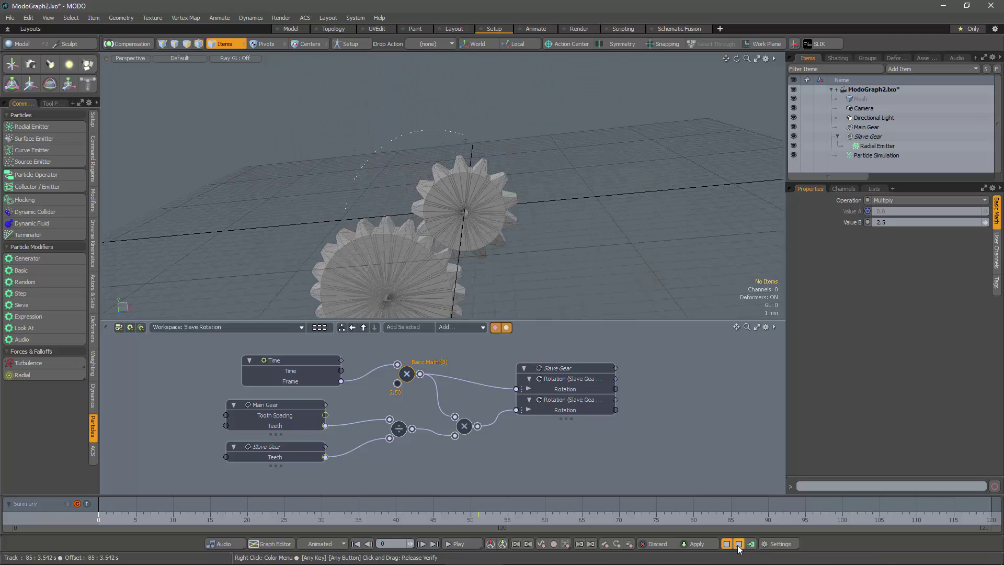
alt+shift+drag(518, 237, 525, 276)
scroll(509, 259, down, 2)
scroll(512, 249, up, 4)
scroll(532, 260, down, 3)
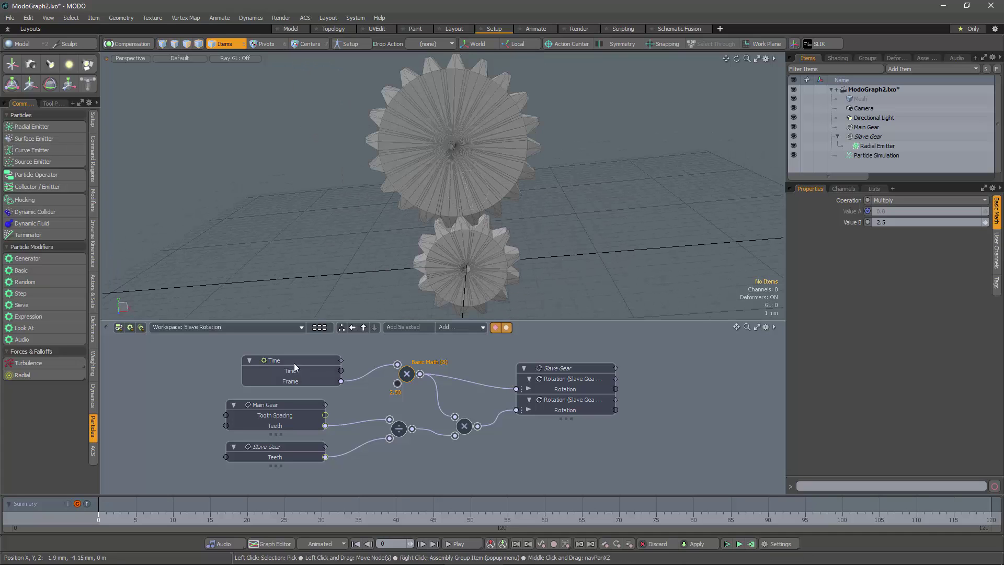
Step: Return to the Particles workspace and set the Radial Emitter's Emission Rate to 200
click(300, 328)
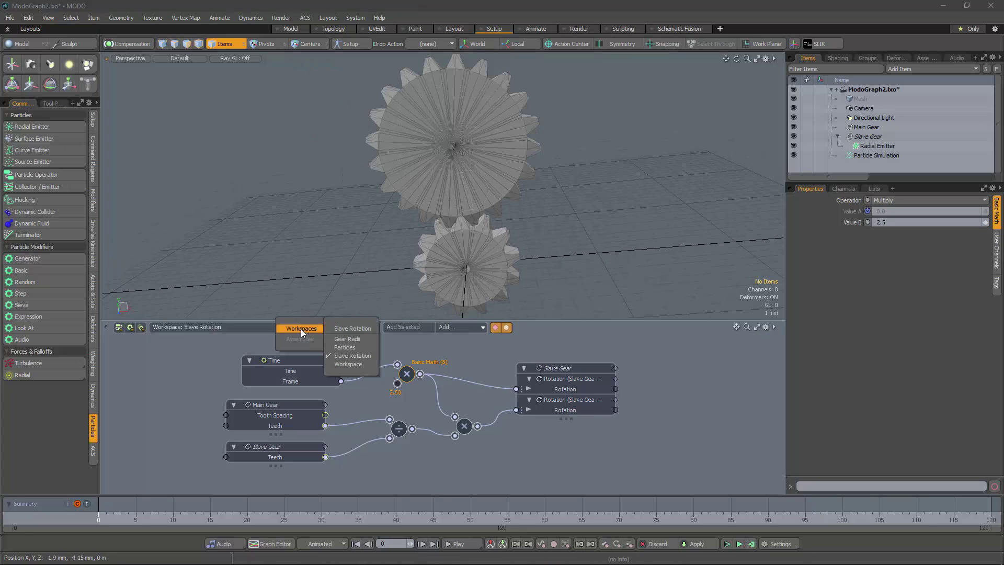
click(360, 347)
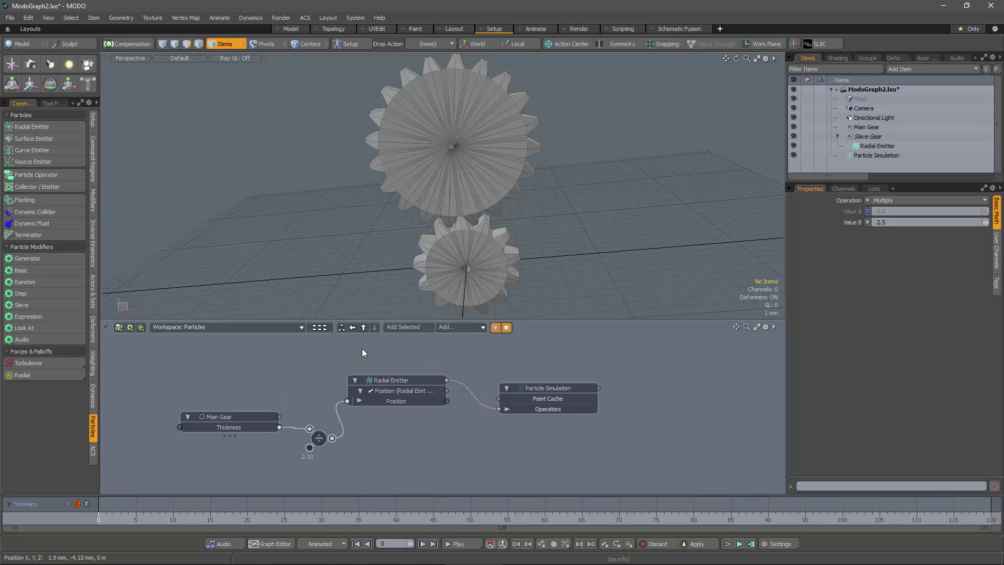
click(419, 380)
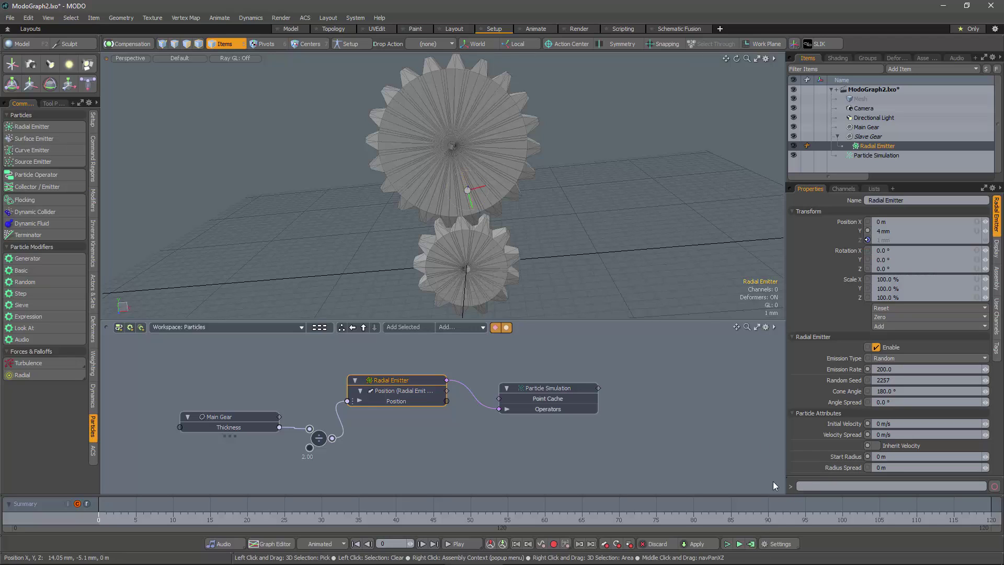
Step: Extend the timeline by setting both the scene end and the current end to frame 900
click(774, 544)
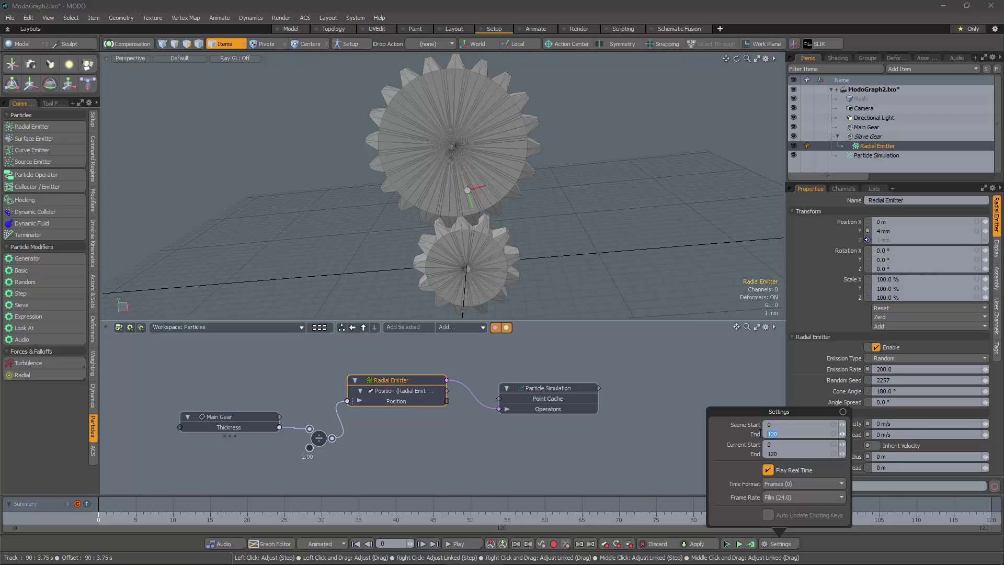
text(0)
key(Tab)
key(Tab)
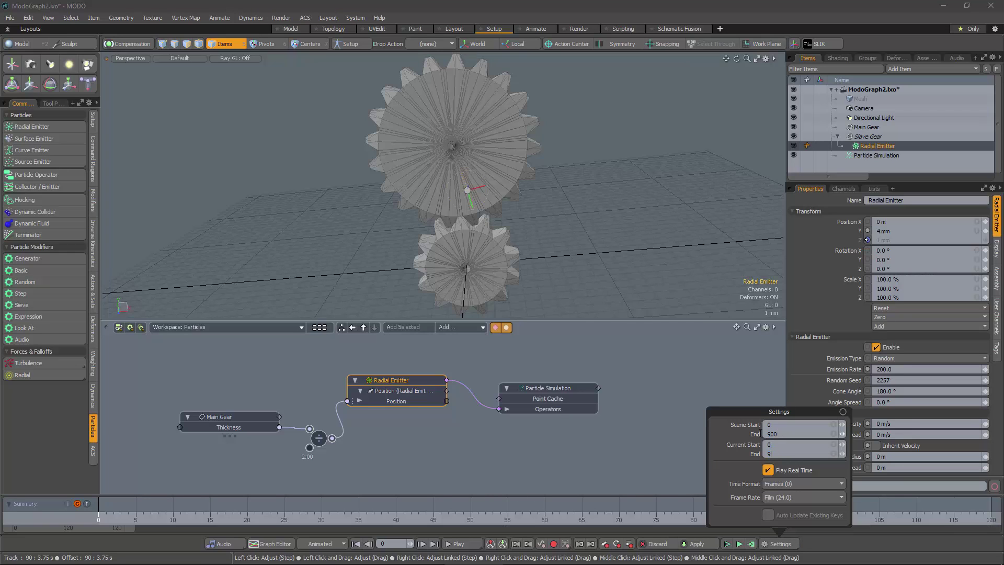
key(Return)
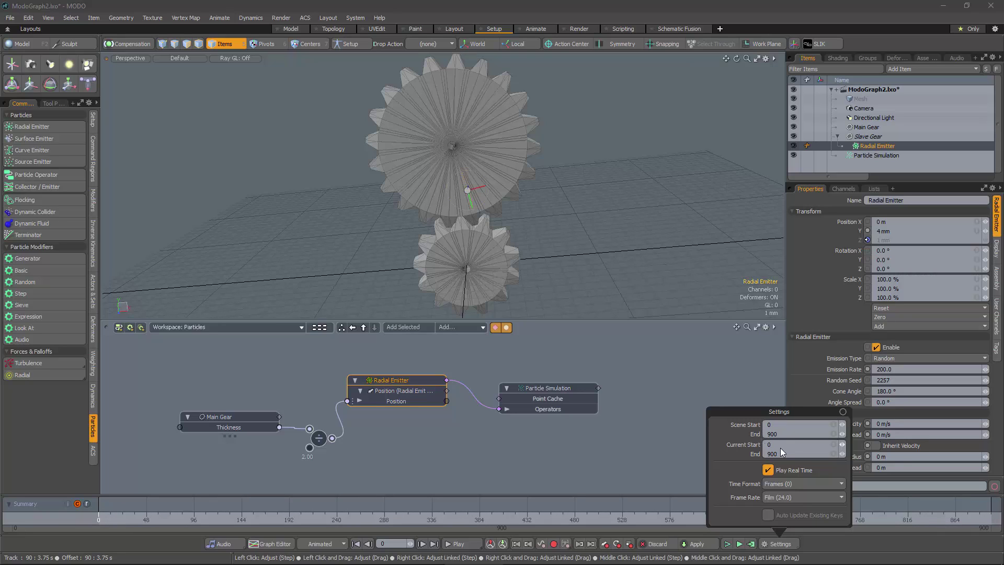
click(670, 384)
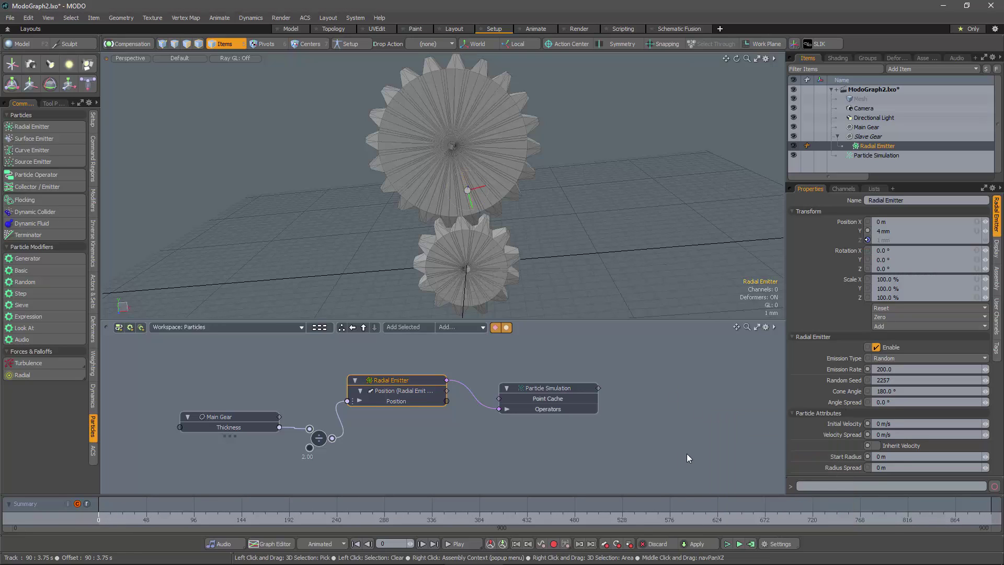
Step: Run the simulation over the extended timeline and watch the pattern the emitter traces
click(738, 544)
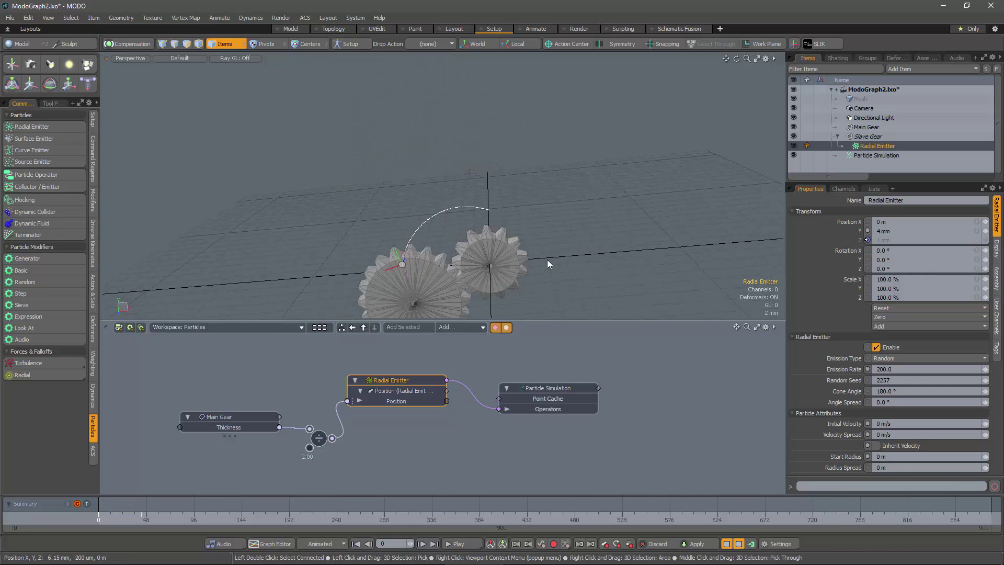
alt+shift+drag(484, 315, 485, 256)
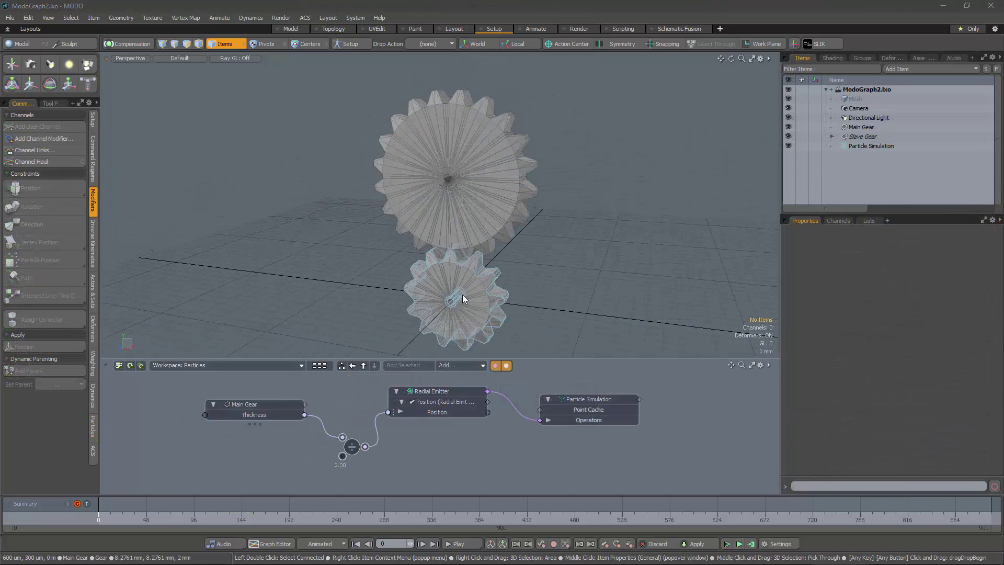
Step: Set the Main Gear's Teeth to 30 and select the Slave Gear
alt+drag(464, 296, 491, 294)
click(491, 294)
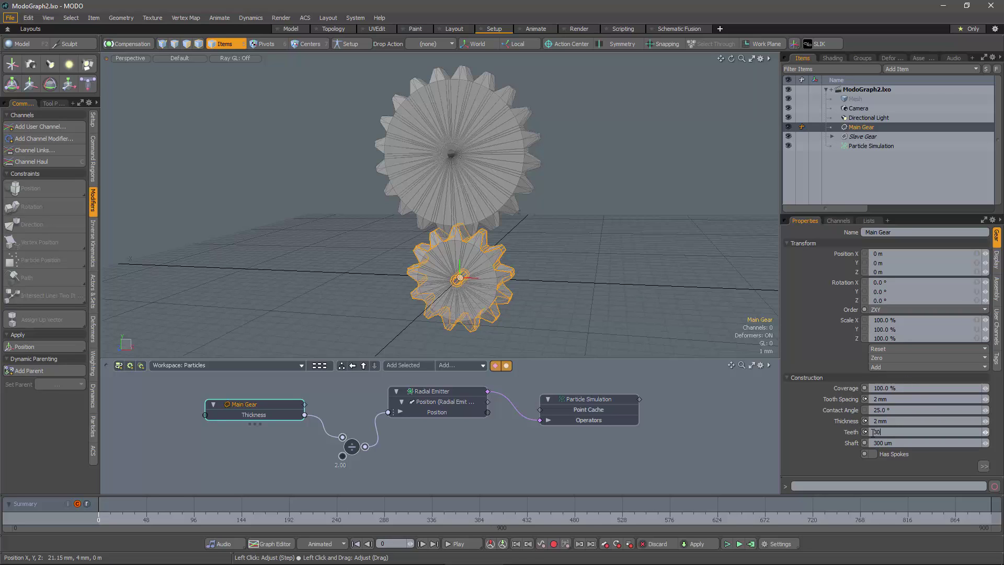
key(Return)
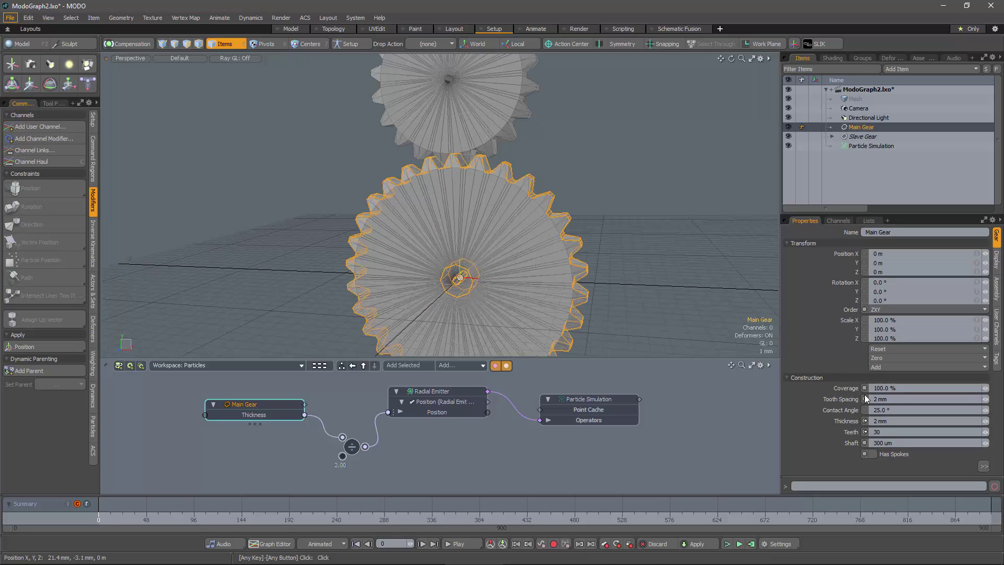
click(863, 136)
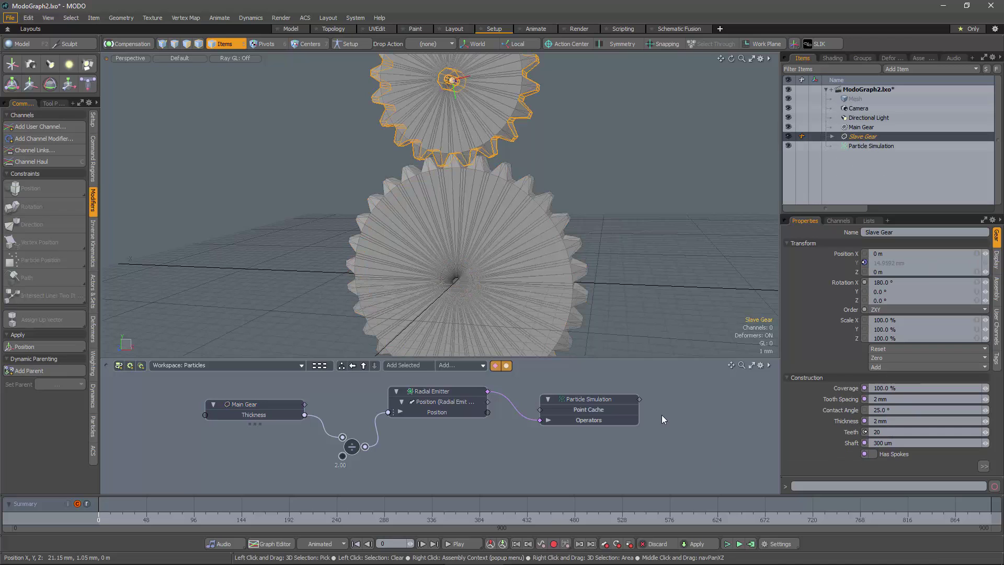
Step: Run the simulation with the 30-tooth Main Gear, examine the pattern the emitter traces around it, and stop the simulation
scroll(588, 280, down, 3)
alt+shift+drag(558, 292, 523, 284)
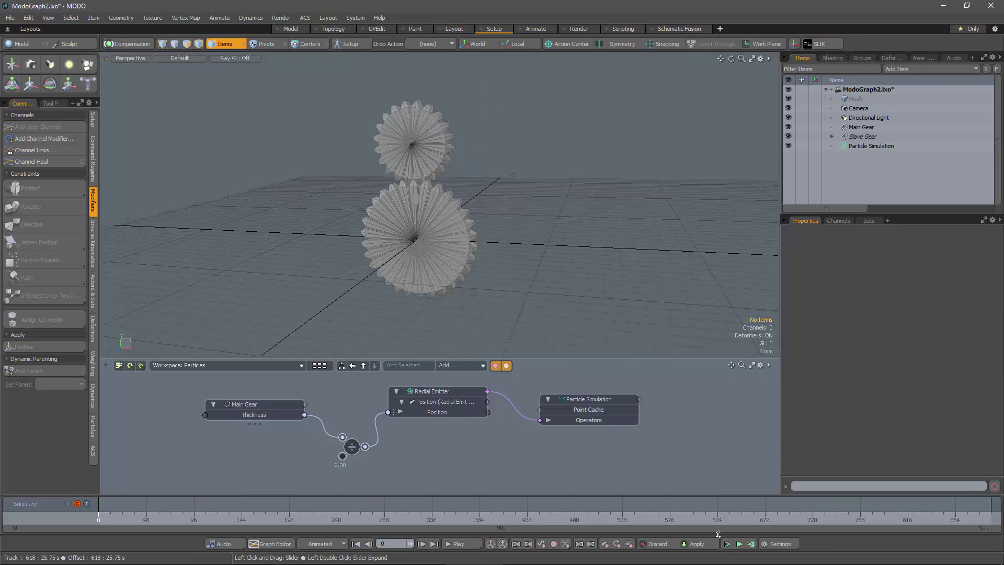
click(739, 543)
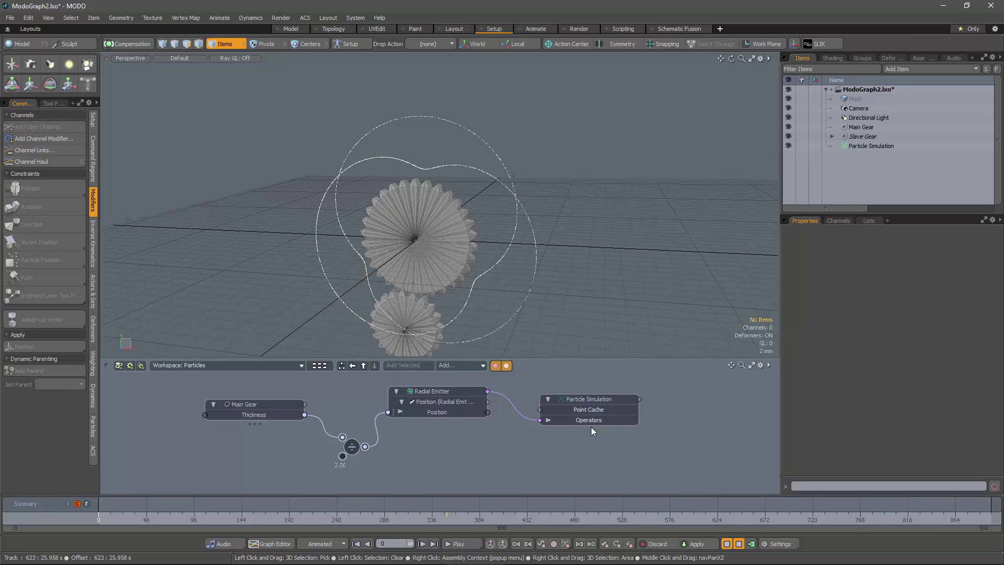
click(738, 544)
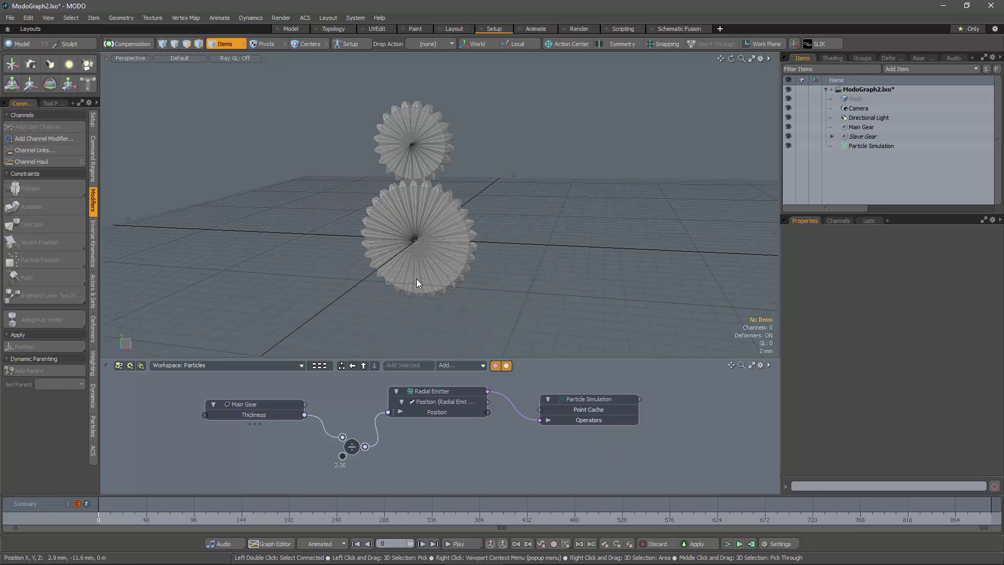
alt+shift+drag(476, 258, 501, 279)
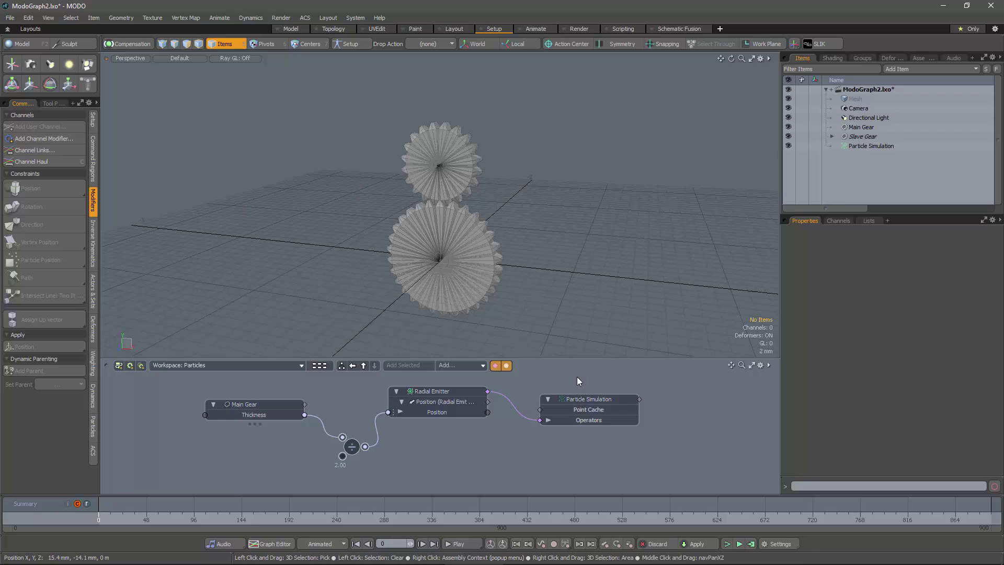
Step: Add a Sprite item to the scene and place its node beside the Particle Simulation node in the Particles schematic
alt+shift+drag(572, 388, 521, 400)
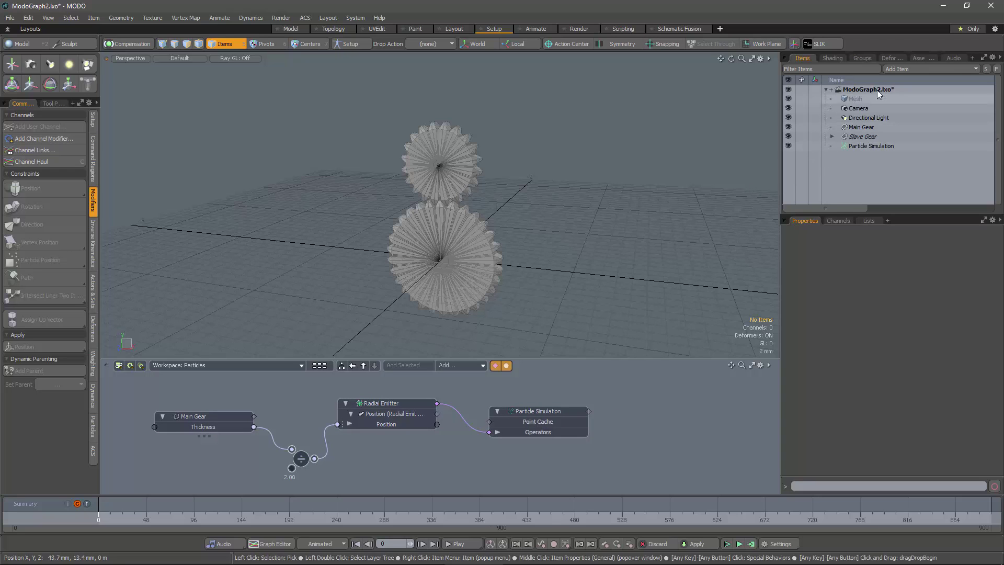
click(902, 73)
mouse_move(901, 184)
click(944, 210)
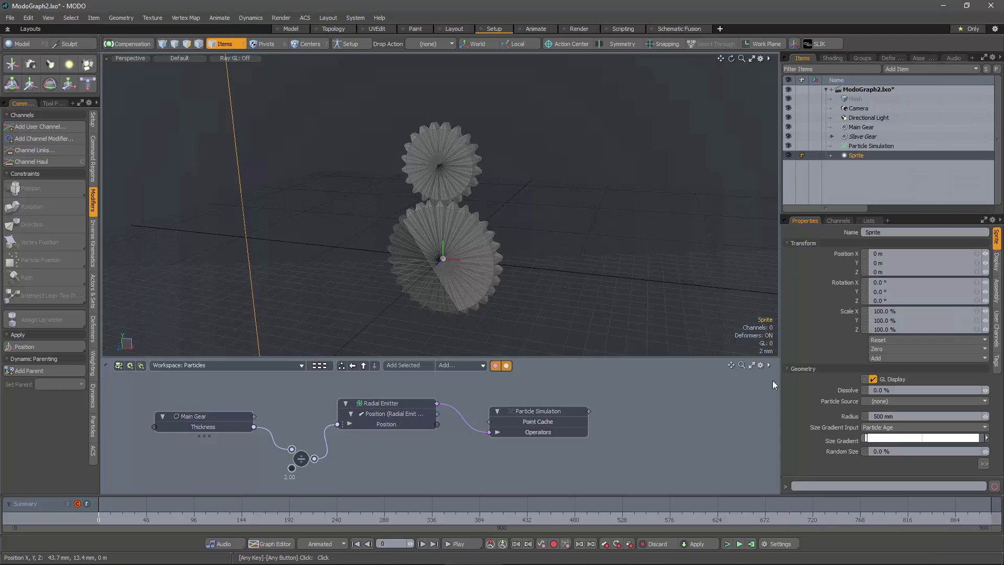
click(402, 365)
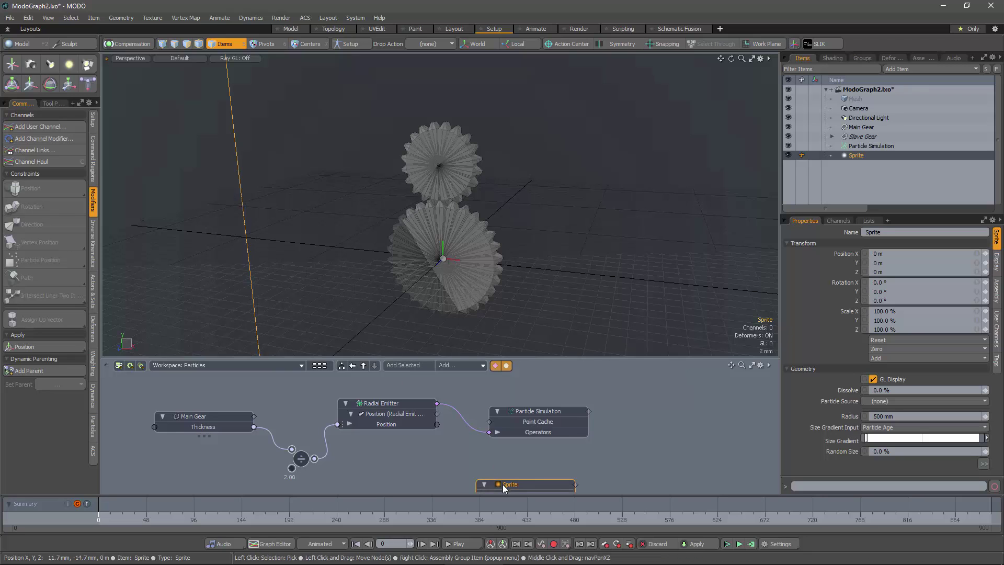
click(653, 415)
drag(653, 415, 674, 407)
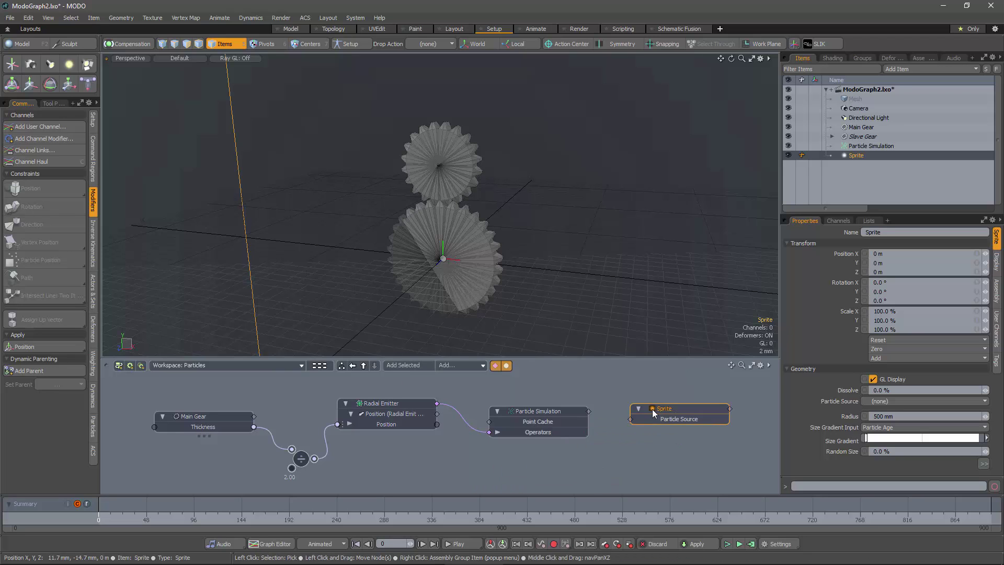
Step: Set the Sprite's Radius to 200 um and connect the Particle Simulation output to the Sprite's Particle Source
click(897, 415)
text(0)
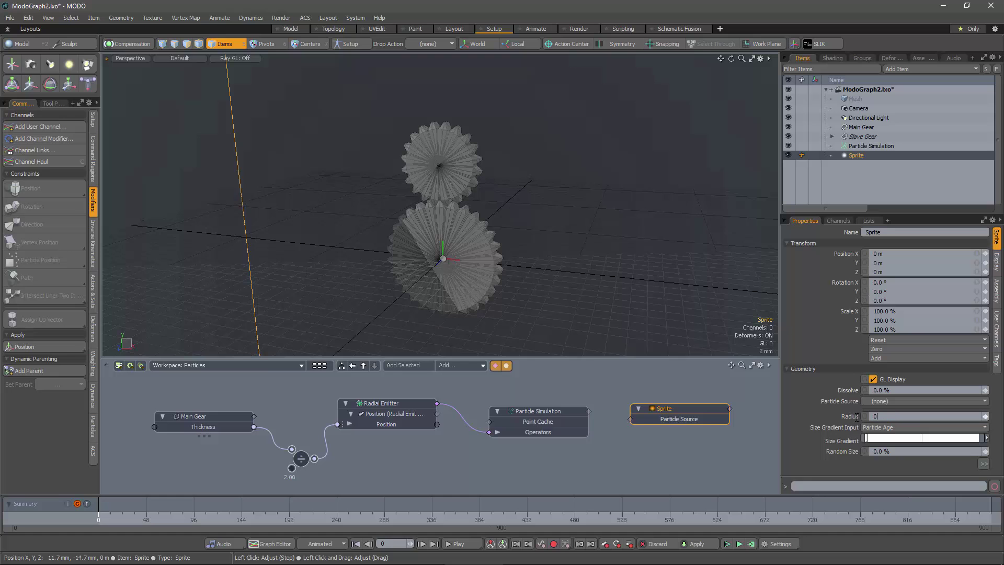
key(Return)
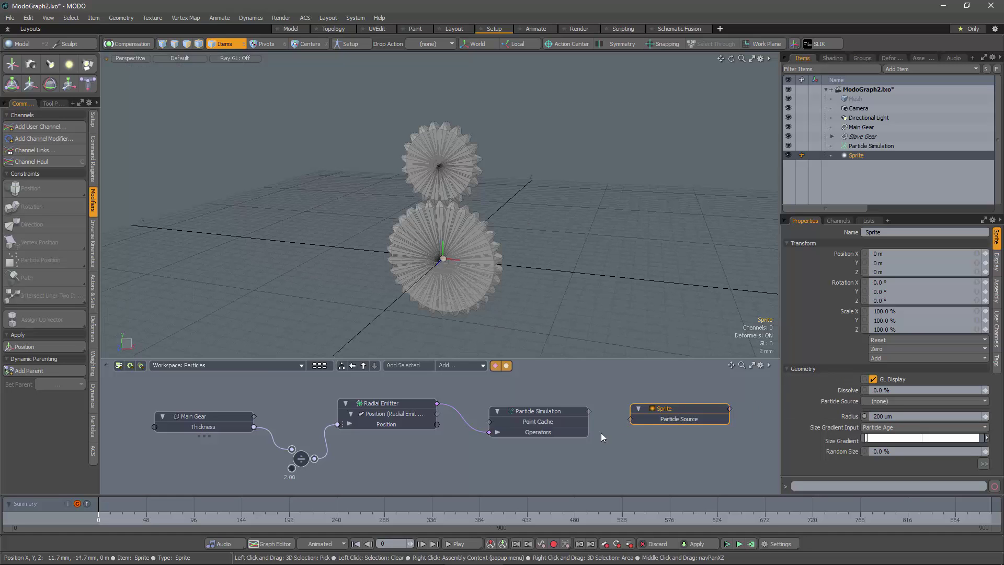
drag(589, 411, 630, 419)
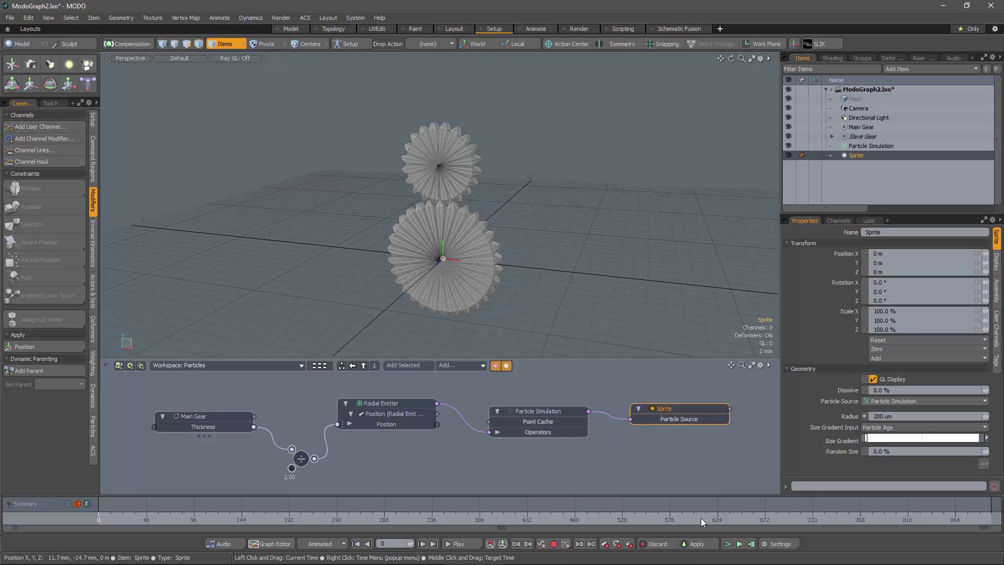
Step: Compute and cache the simulation from frame 0 to 360, and move the current time to frame 291
click(751, 543)
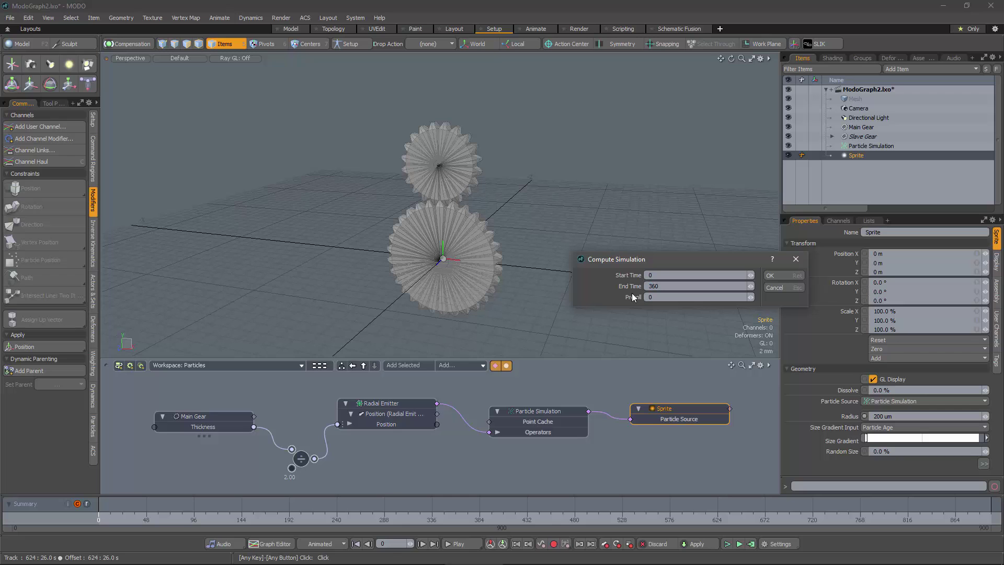
click(778, 275)
mouse_move(100, 512)
mouse_down()
mouse_move(557, 513)
mouse_move(109, 513)
mouse_move(382, 512)
mouse_up()
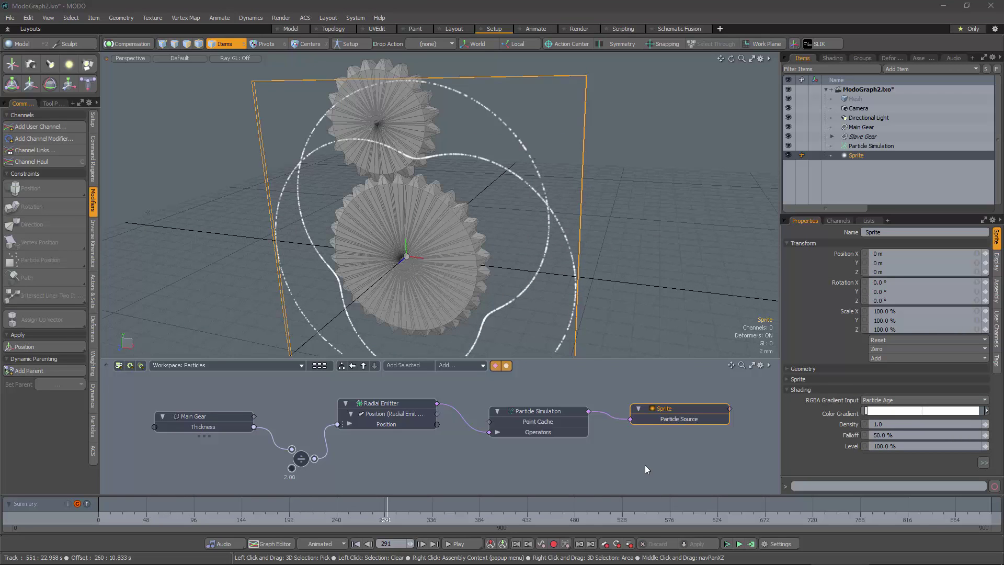
Step: Create an item mask for the Sprite and select the mask's Material in the Shader Tree
right_click(852, 155)
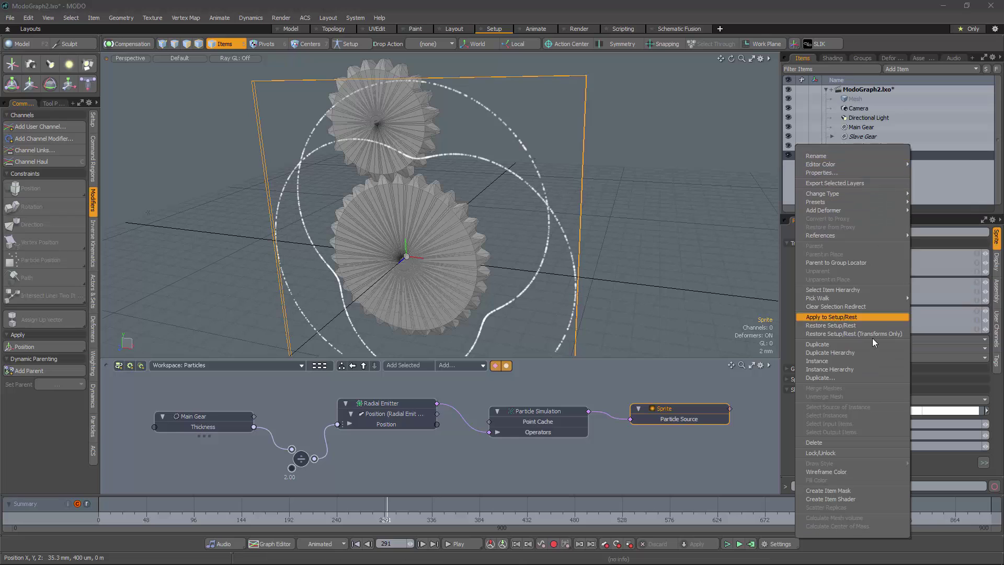
click(850, 491)
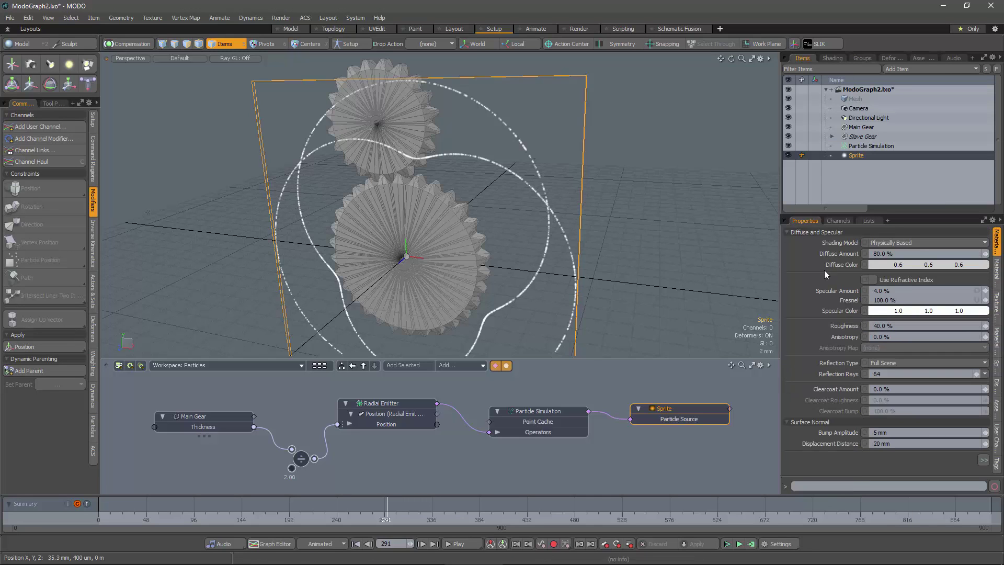
click(832, 58)
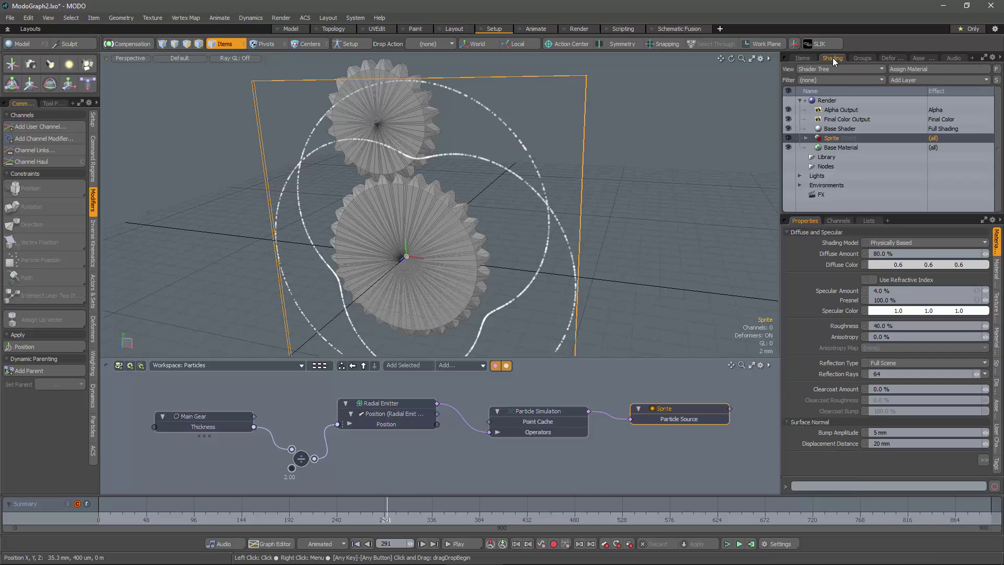
click(805, 138)
click(840, 147)
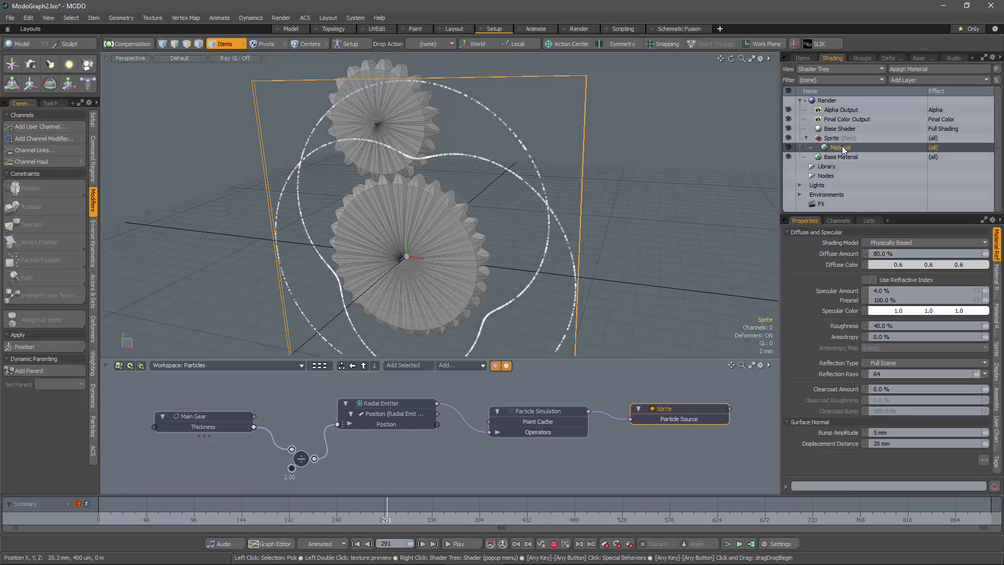
Step: Set the Sprite material's volumetric Scattering Amount to 0% and its Absorption Color to magenta (1.0, 0.0, 1.0)
click(996, 320)
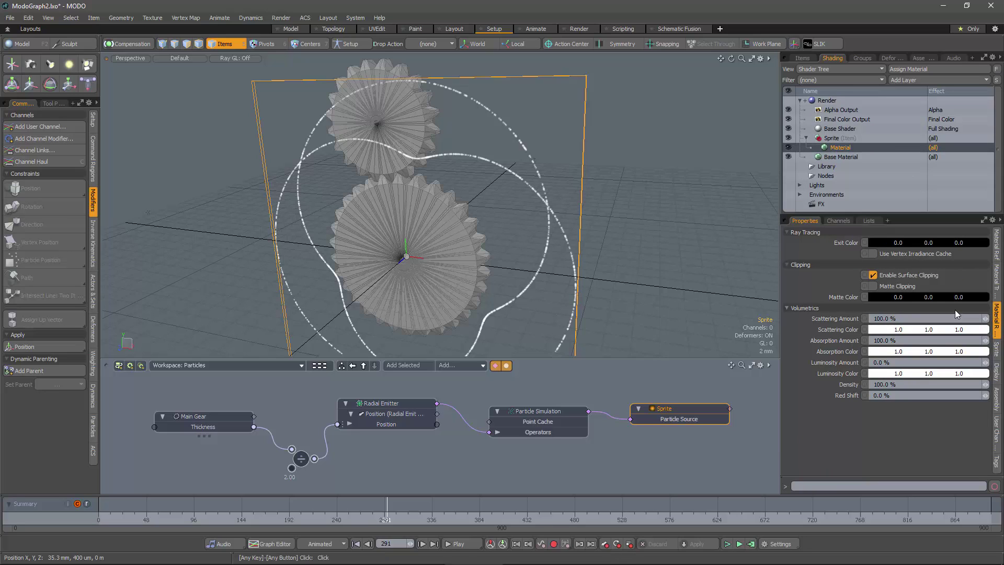
click(878, 318)
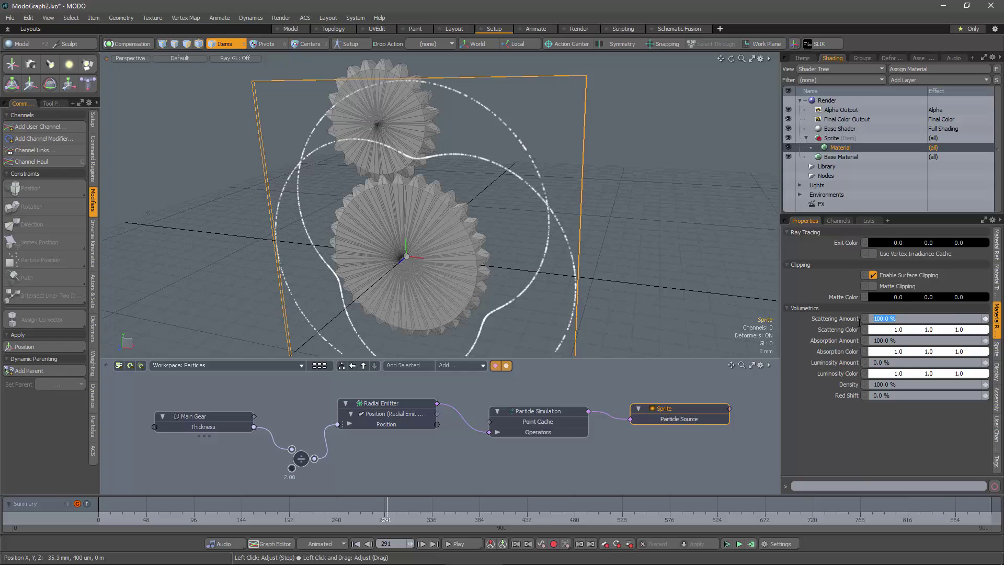
text(0)
key(Tab)
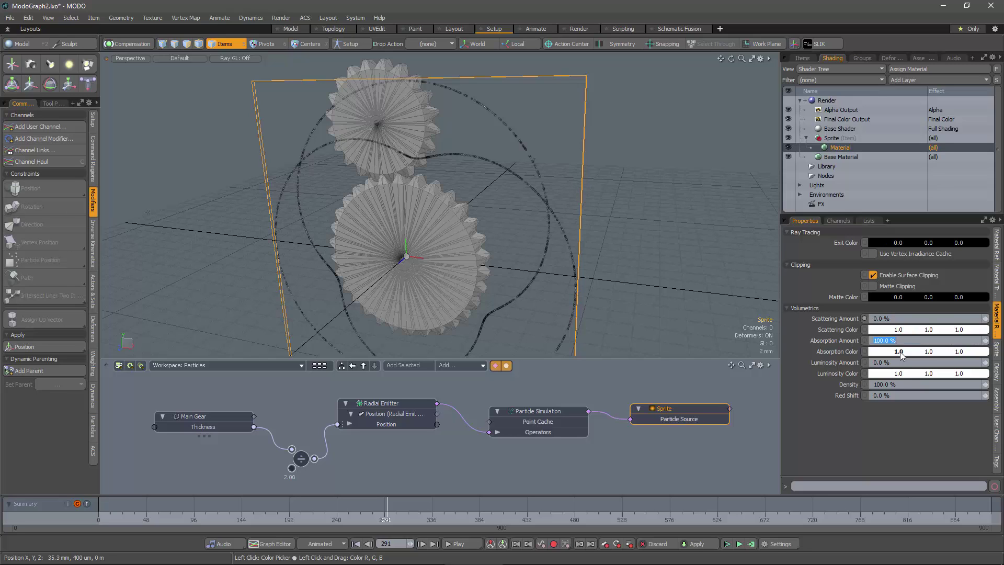
ctrl+click(958, 353)
drag(932, 353, 907, 352)
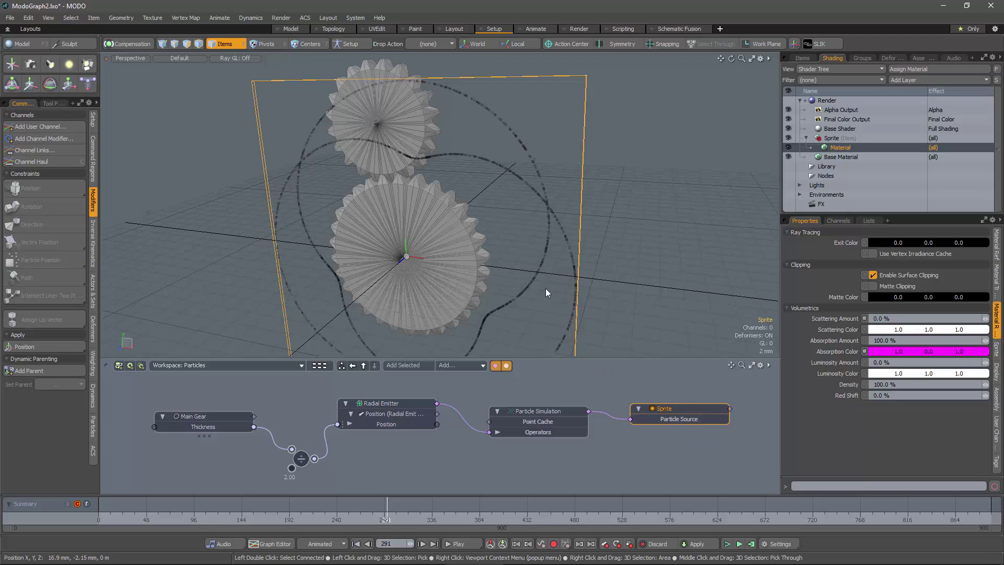
Step: Open the render preview and set the Sprite item's shading Density to 3000
key(F9)
alt+drag(491, 280, 413, 271)
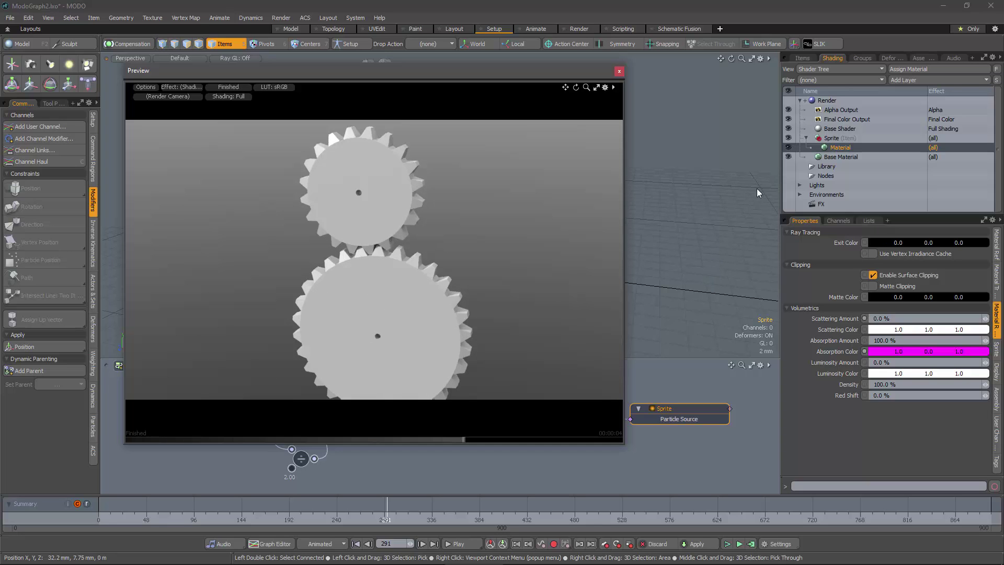
click(802, 58)
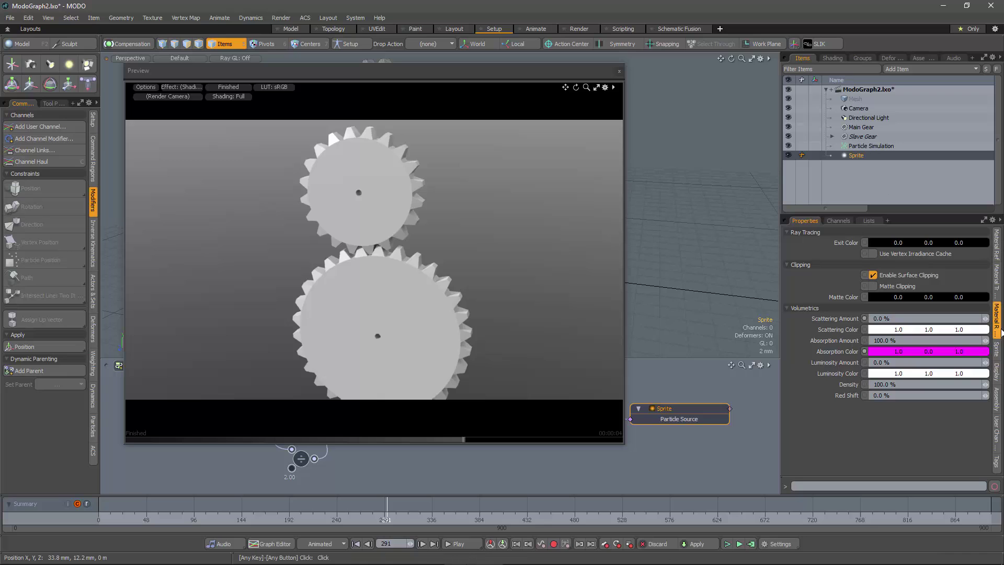
click(997, 354)
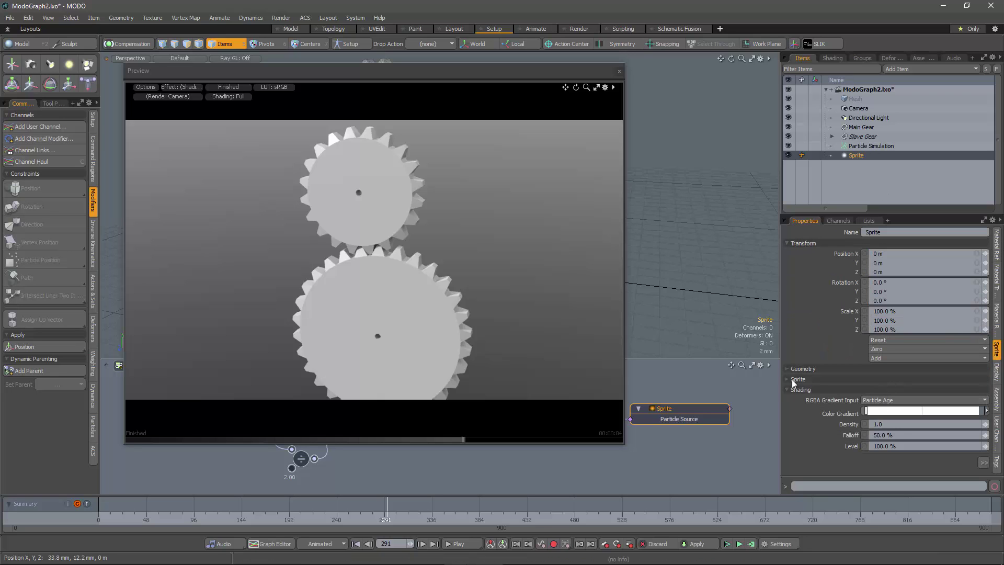
click(897, 423)
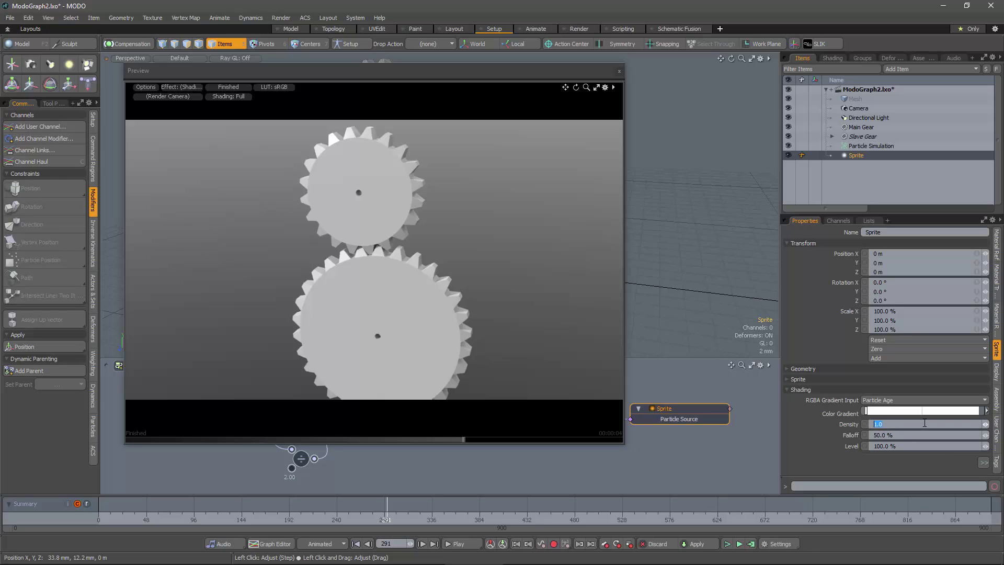
text(3000)
key(Return)
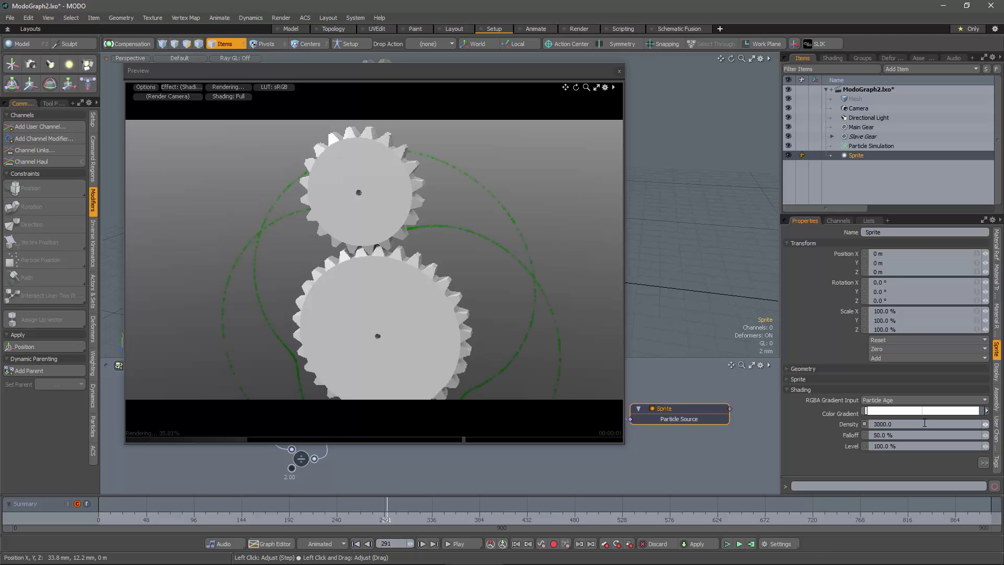
Step: Examine the rendered particle trail around the gears from several angles and distances in the preview
scroll(462, 319, up, 2)
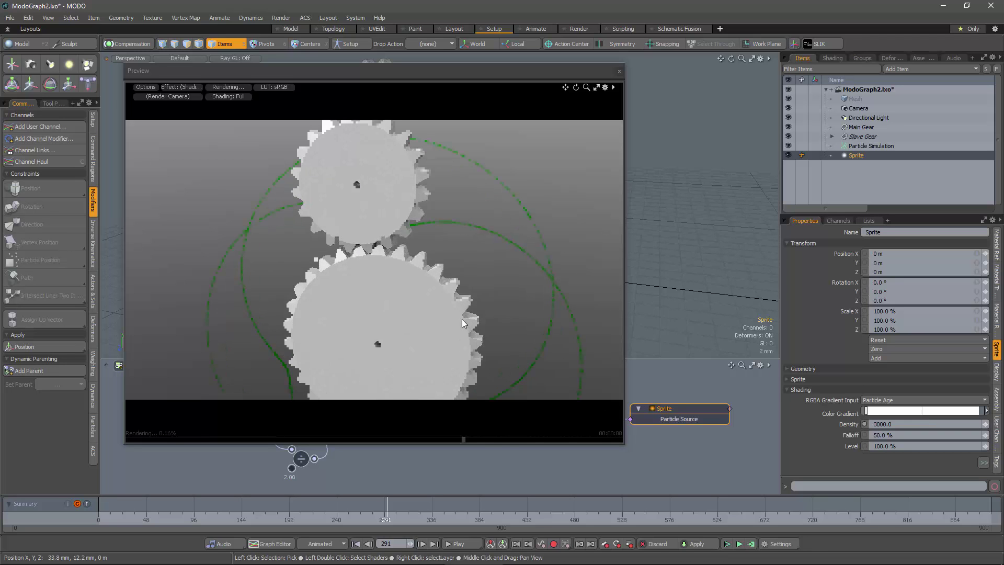
alt+drag(512, 306, 457, 322)
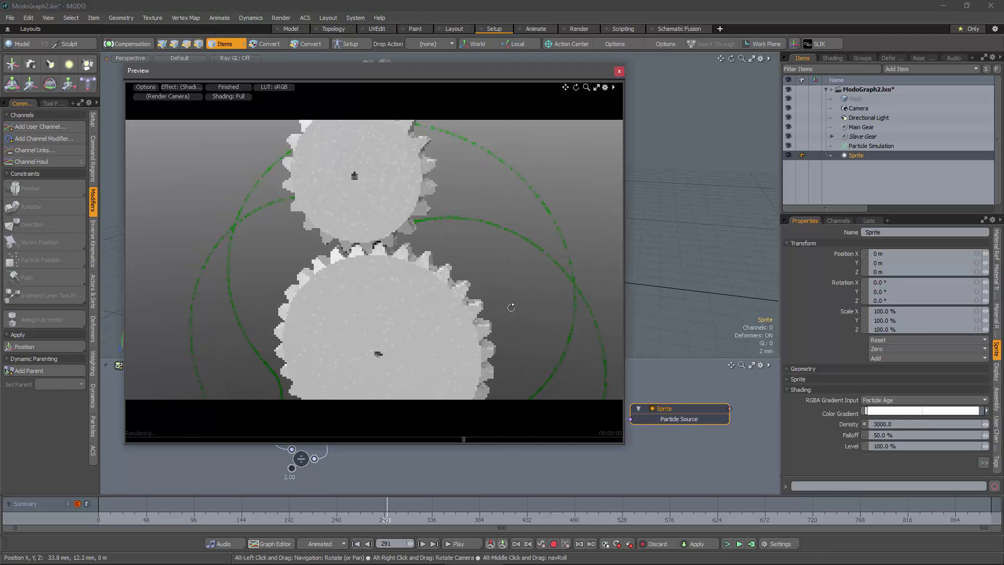
scroll(513, 293, up, 1)
scroll(457, 322, down, 1)
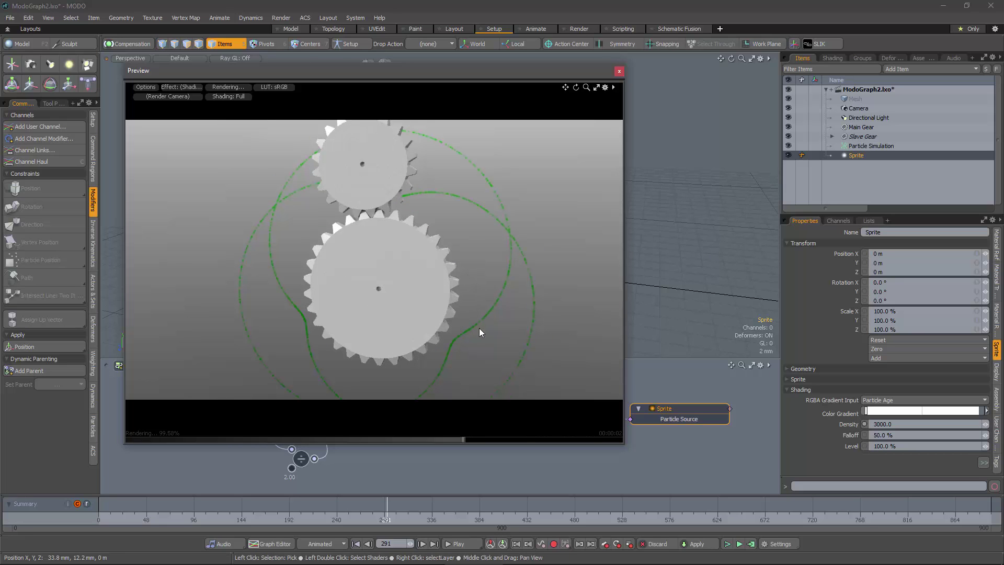
scroll(479, 325, up, 1)
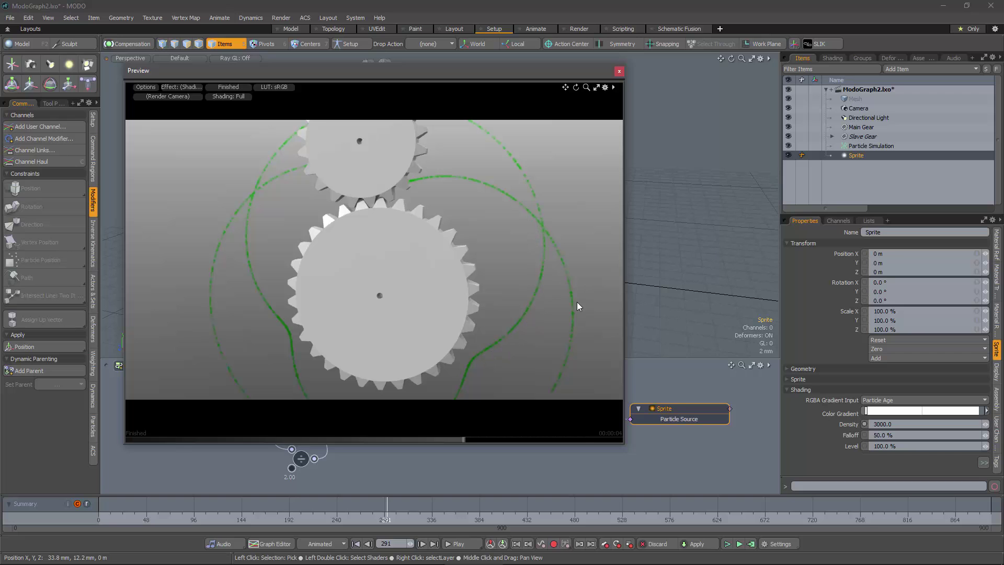
alt+drag(528, 304, 485, 276)
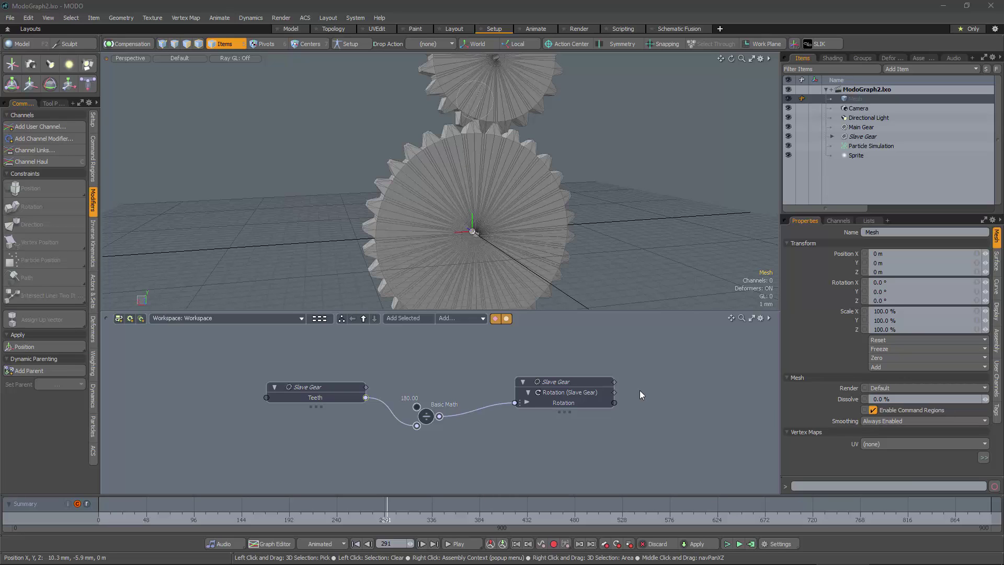
Step: Create a new schematic workspace named Control and make it active
click(119, 318)
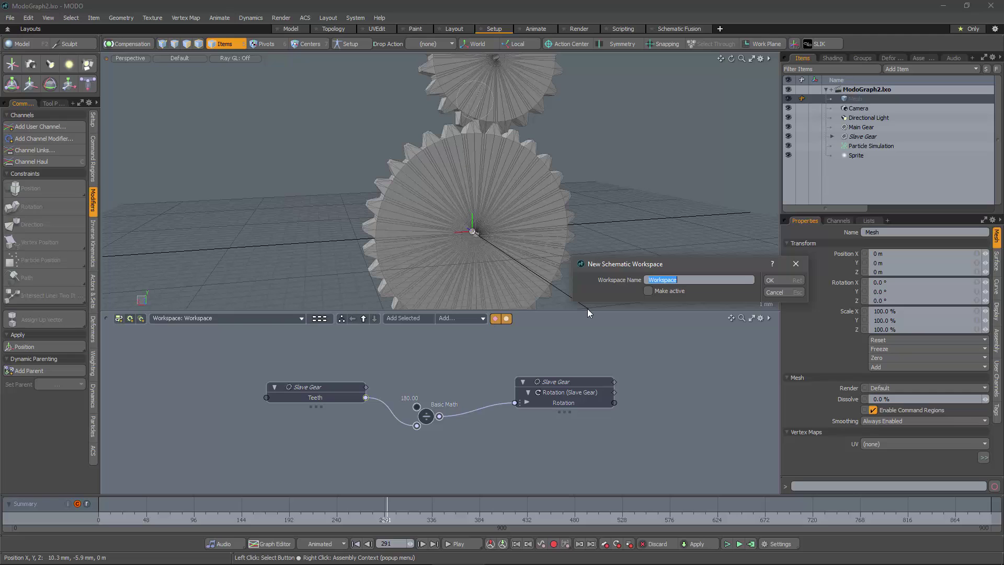
text(Contro)
click(651, 290)
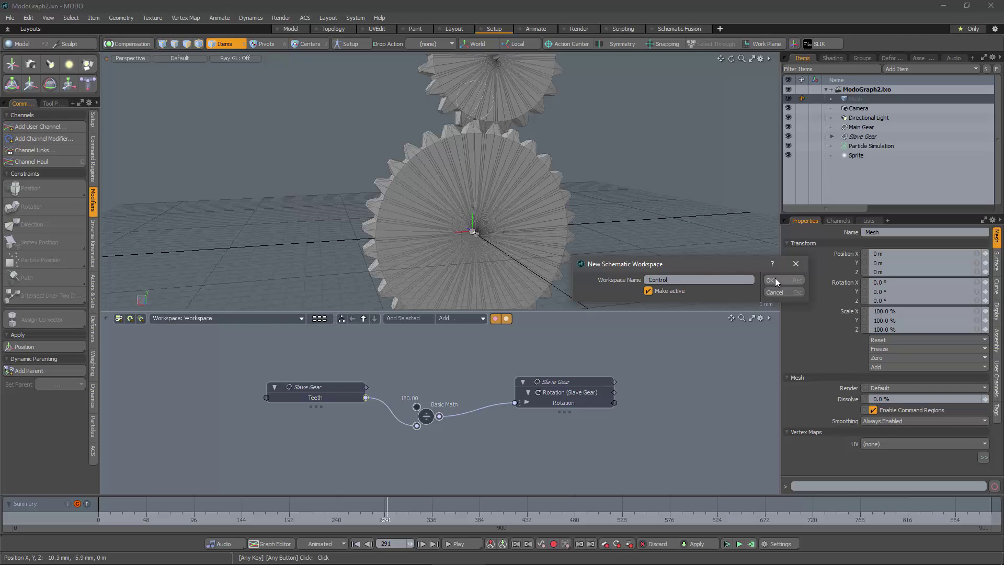
click(775, 280)
Step: Add a Locator item to the scene and place its node in the Control schematic workspace
alt+drag(637, 234, 552, 223)
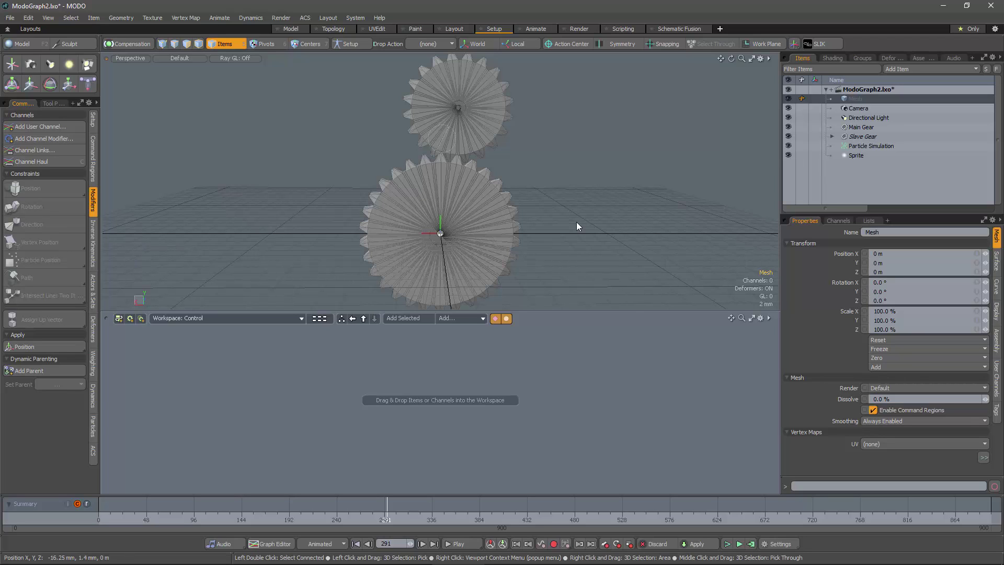
click(927, 68)
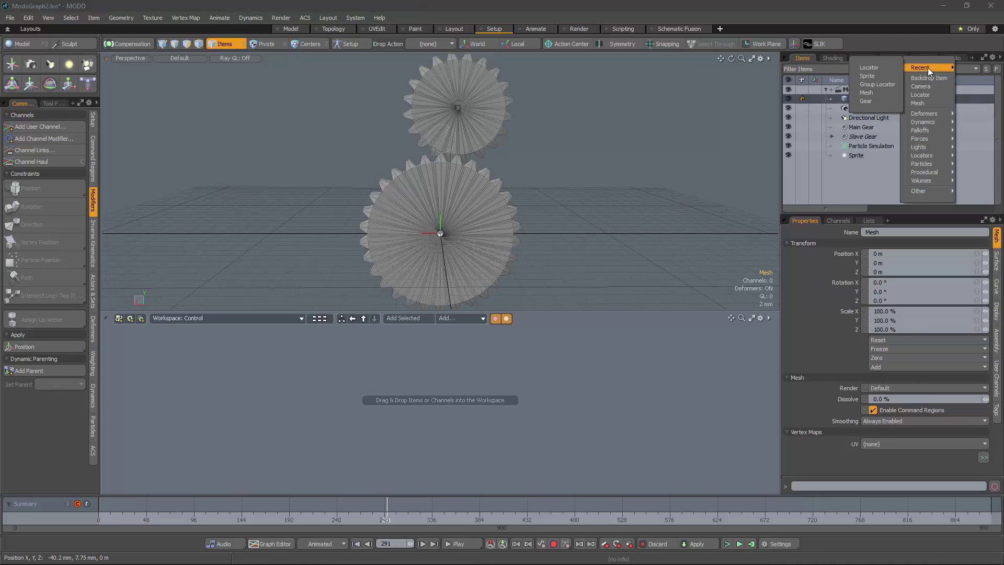
click(884, 68)
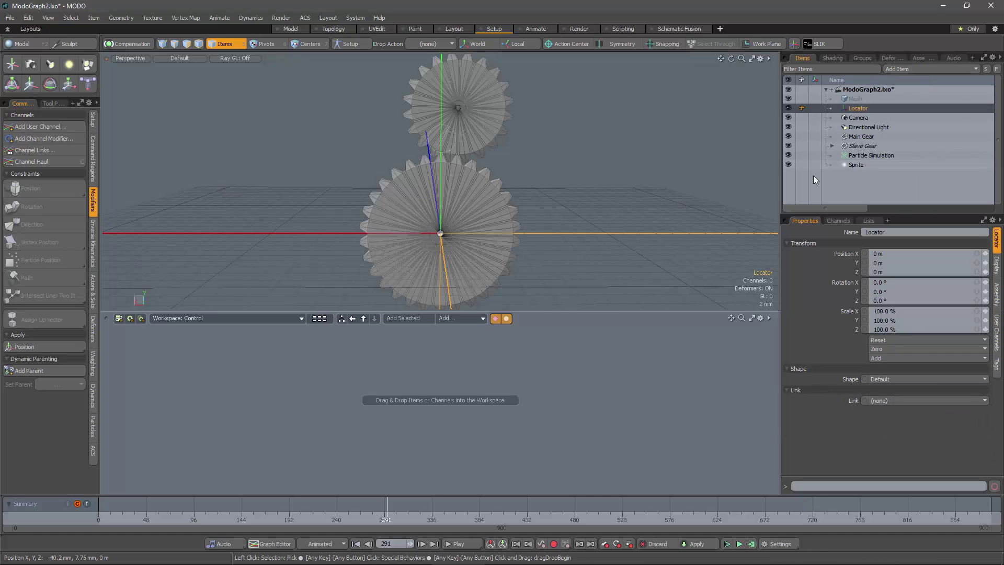
drag(858, 109, 582, 378)
drag(371, 366, 252, 354)
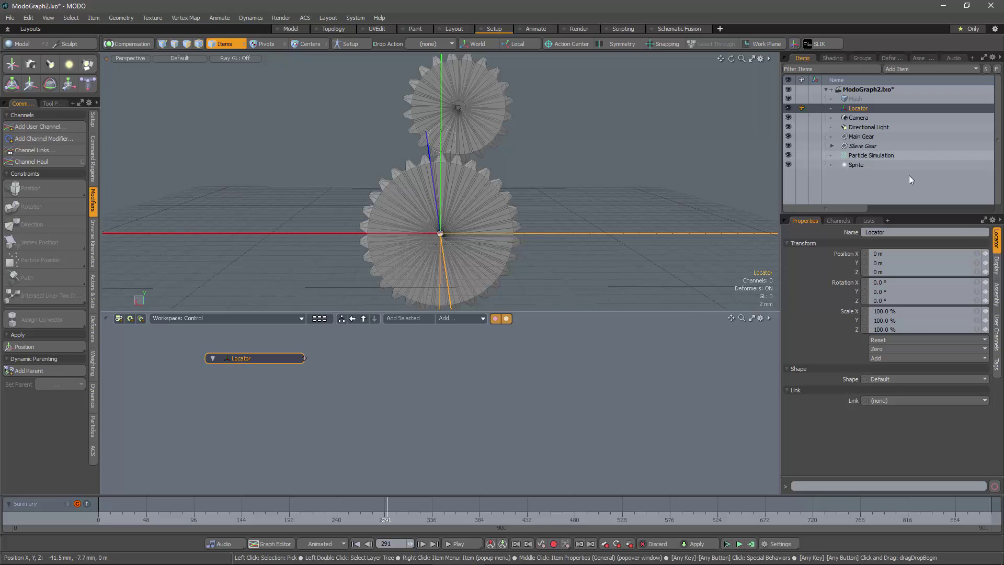
Step: Create an integer user channel named Main Gear Teeth on the locator, with default 20, minimum 10 and maximum 50
click(998, 325)
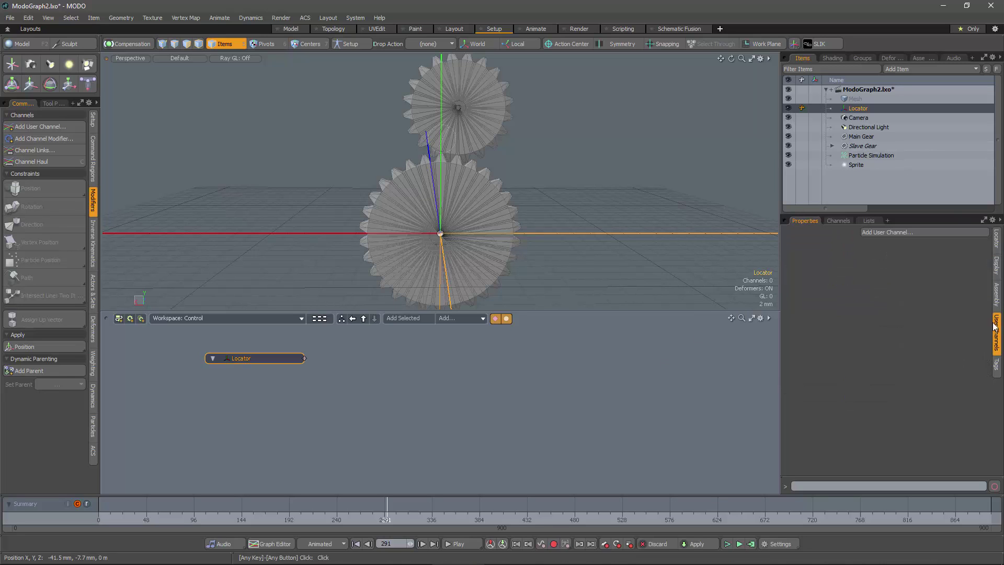
click(902, 234)
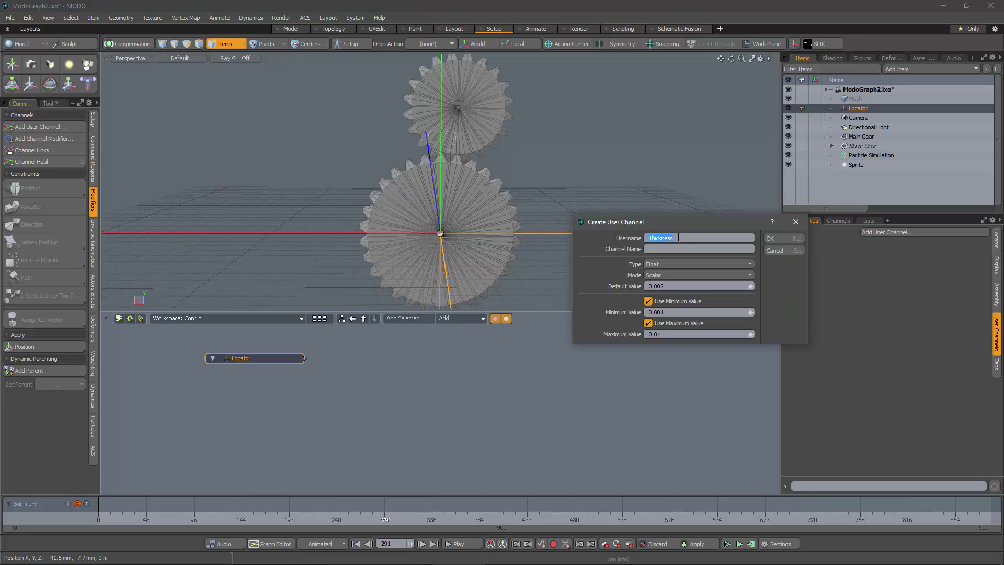
text(Main Gear Teeth)
click(680, 263)
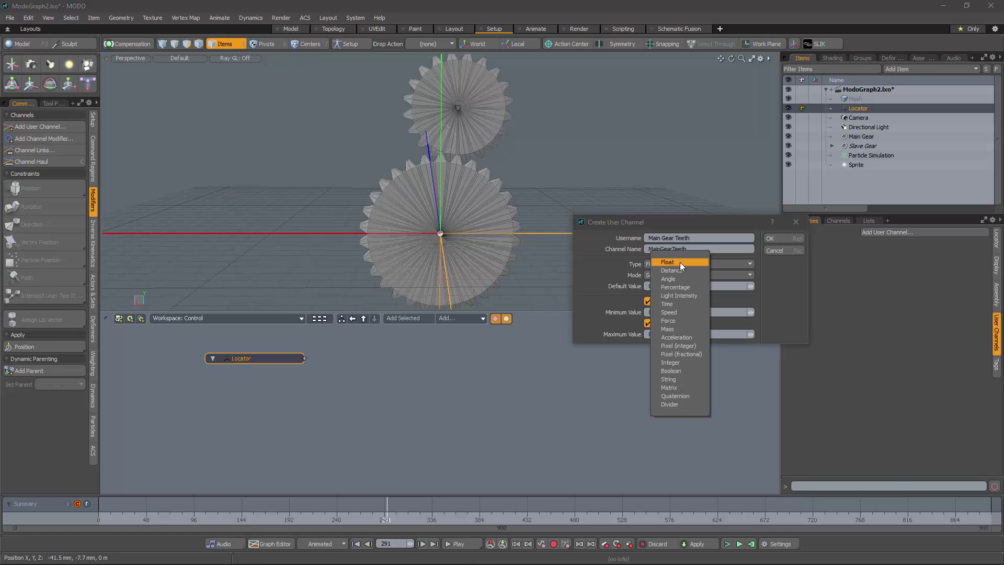
click(680, 362)
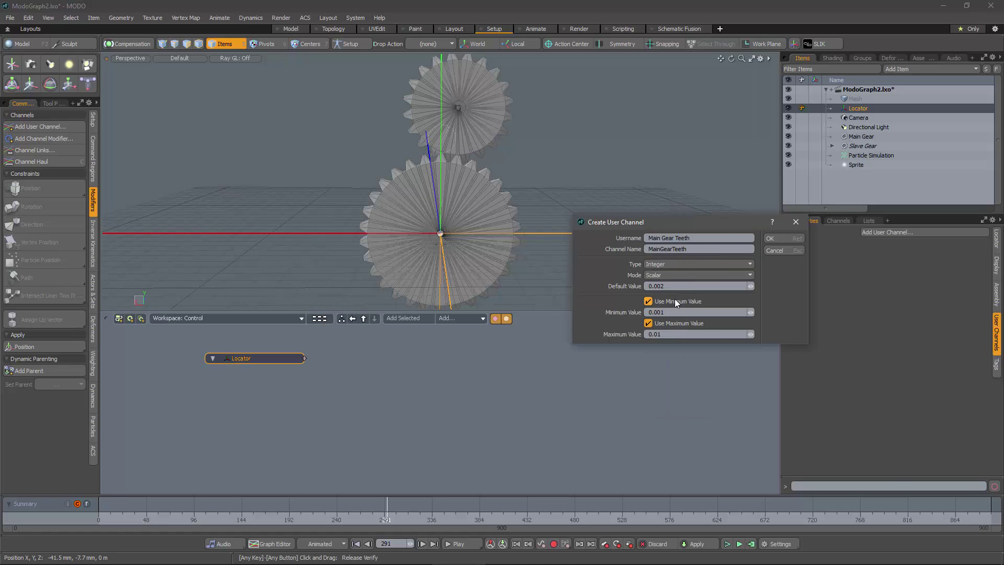
drag(676, 289, 640, 289)
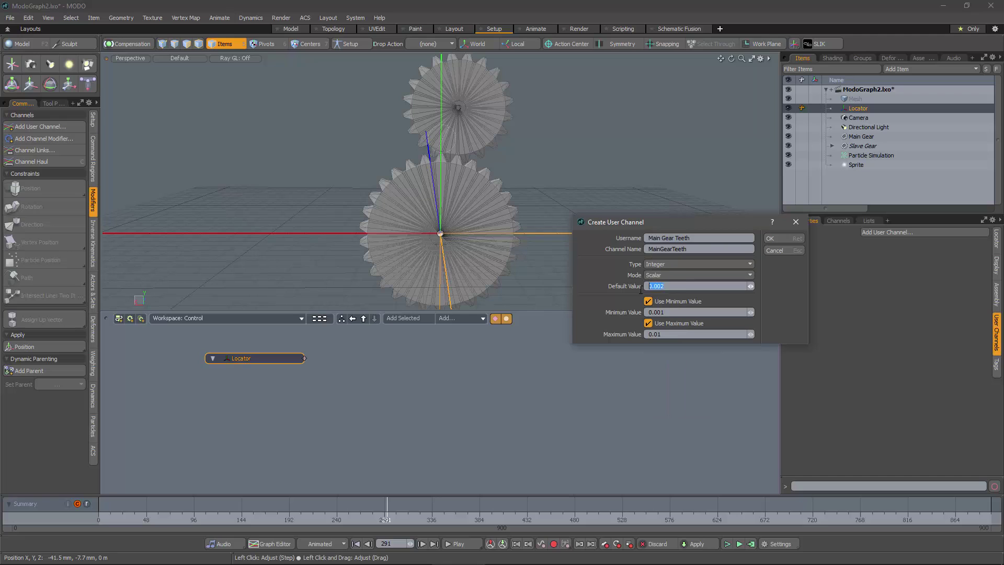
text(20)
click(660, 312)
drag(661, 314, 636, 315)
text(10)
key(Tab)
text(50)
click(778, 240)
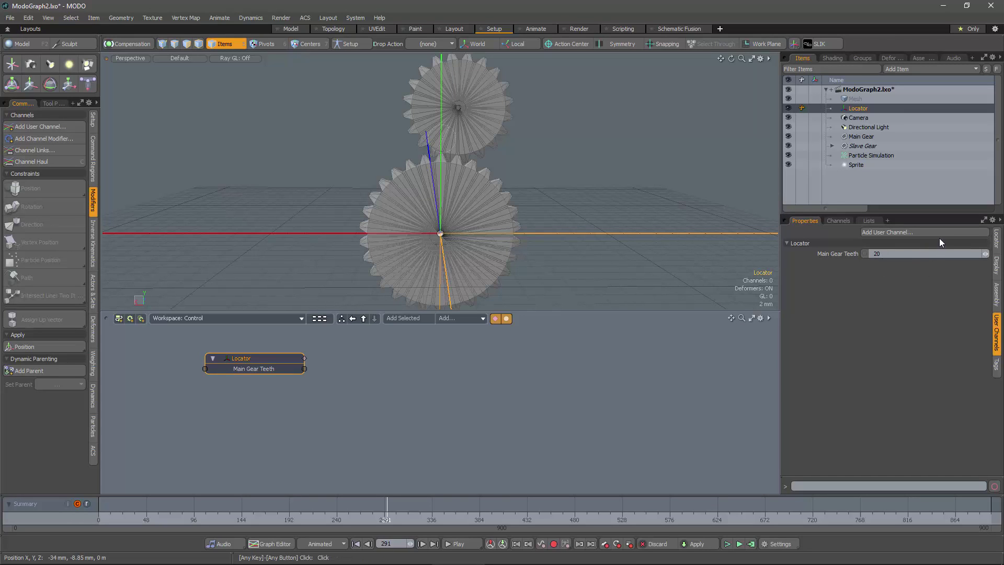
Step: Add a user channel named Slave Gear Teeth to the locator, keeping the type, default and limits of Main Gear Teeth
click(920, 232)
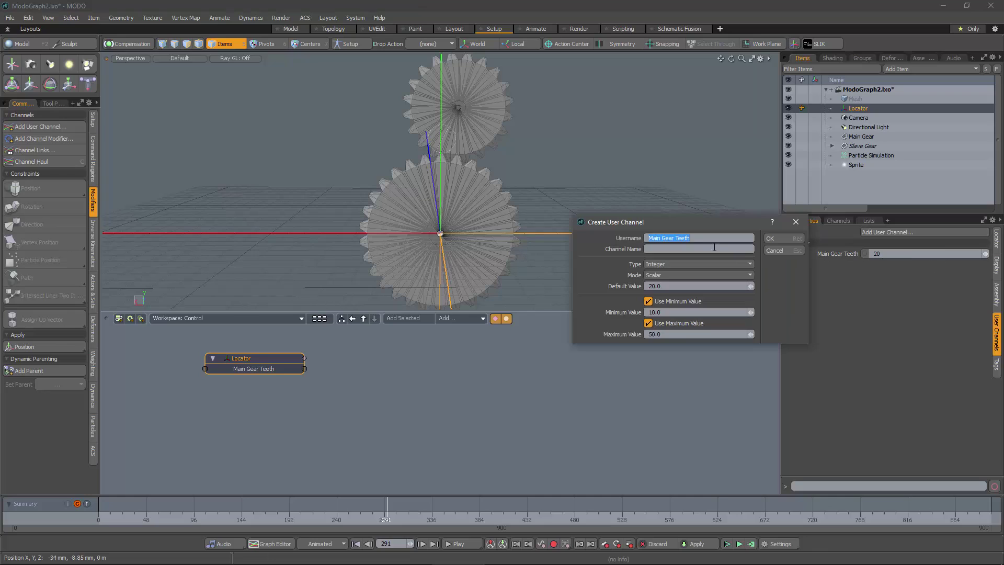
double_click(655, 238)
text(Slacv)
key(BackSpace)
text(ve)
key(BackSpace)
click(770, 239)
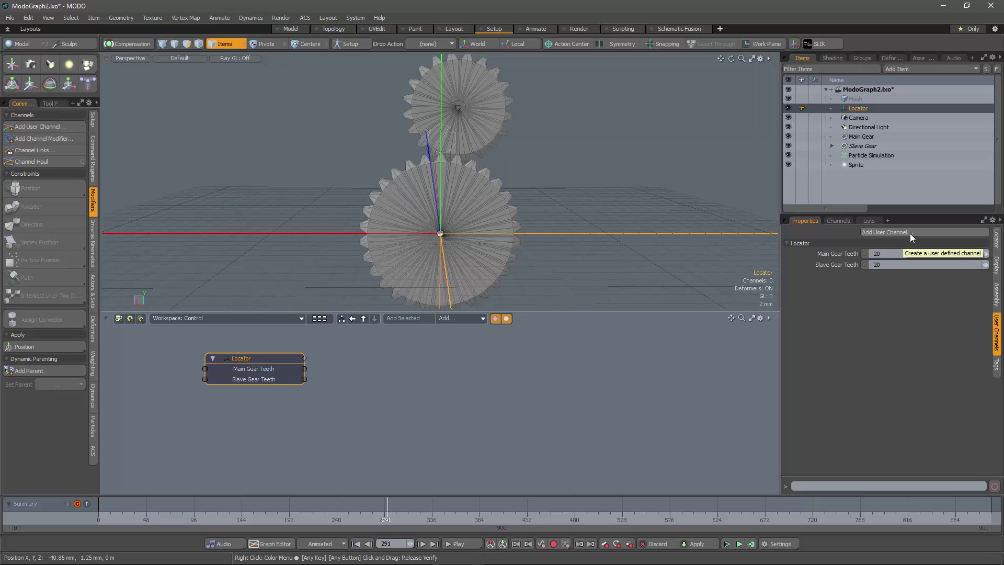
Step: Create a float user channel named Gear Thickness on the locator, with default 0.002, minimum 0.001 and maximum 0.01
click(910, 233)
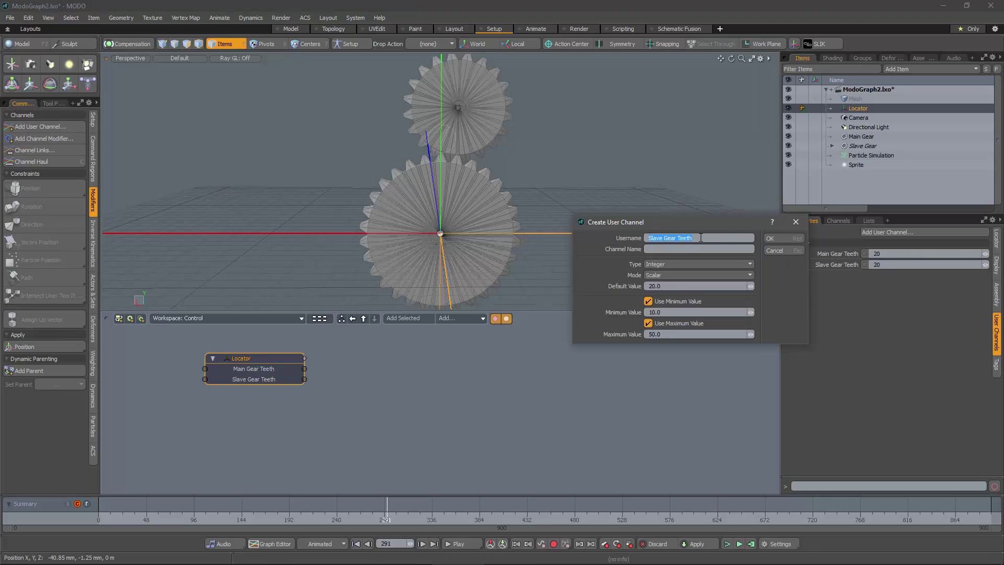
text(Gear Thickness)
click(699, 264)
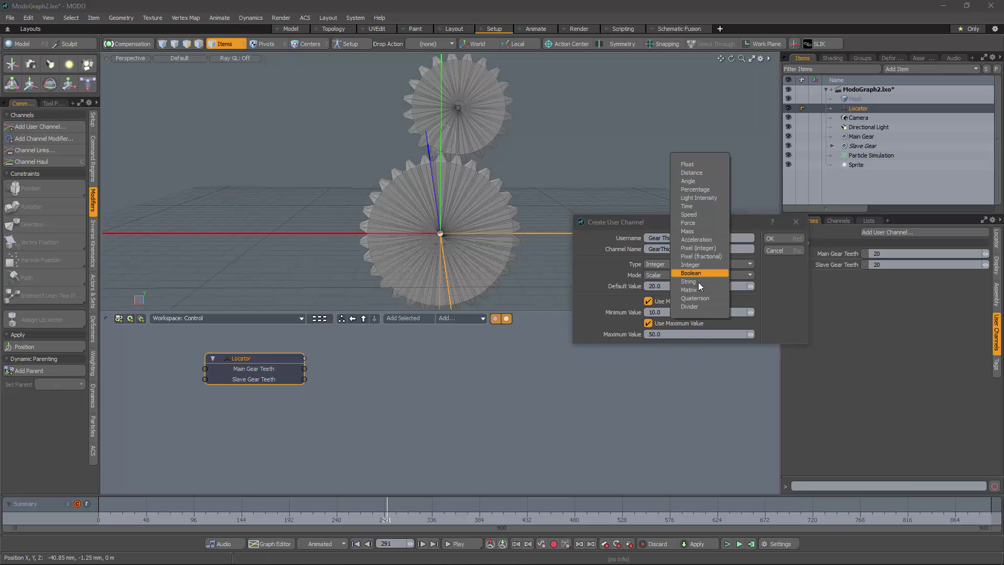
click(706, 166)
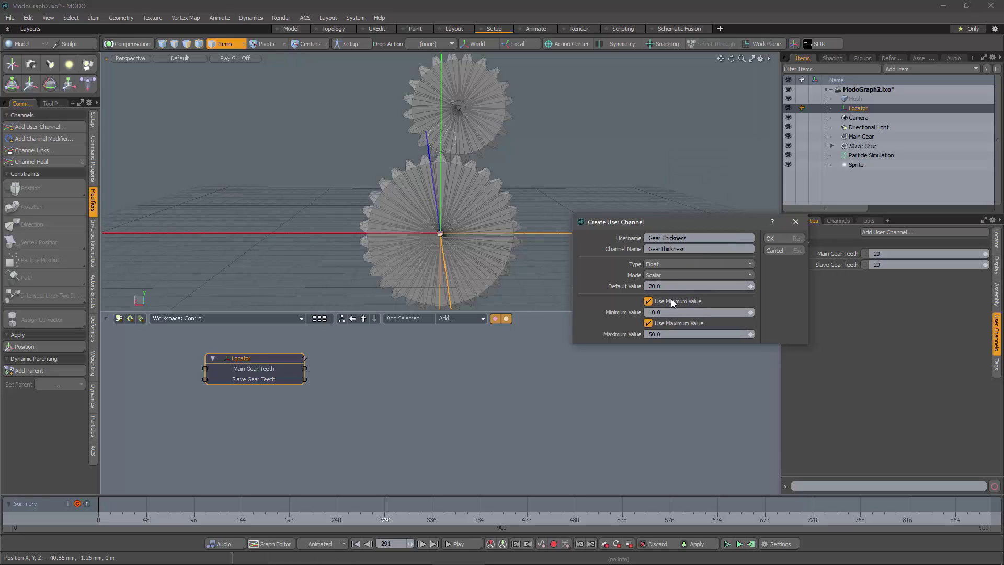
click(646, 286)
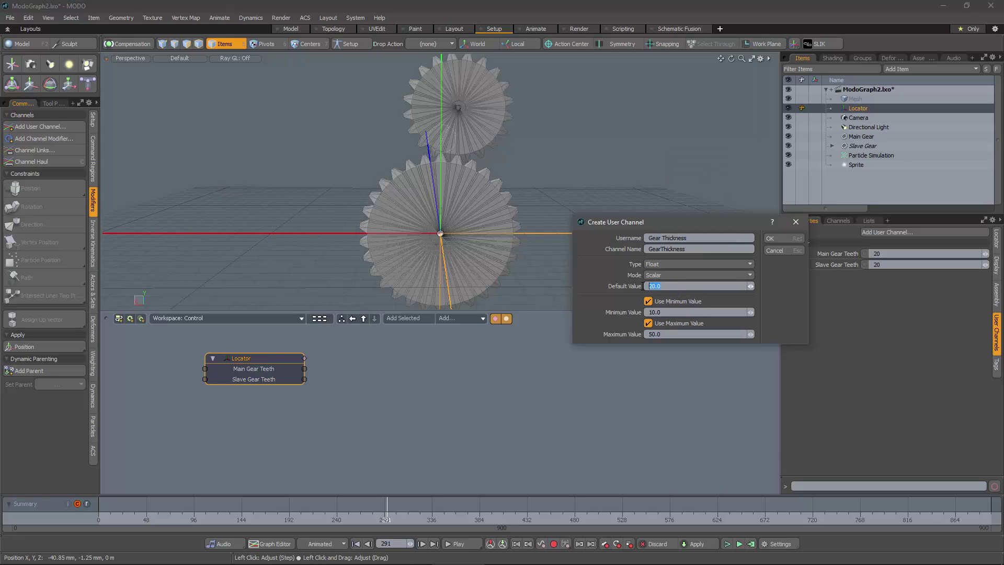
text(0.002)
key(Tab)
text(0.001)
key(Tab)
text(0.01)
key(Return)
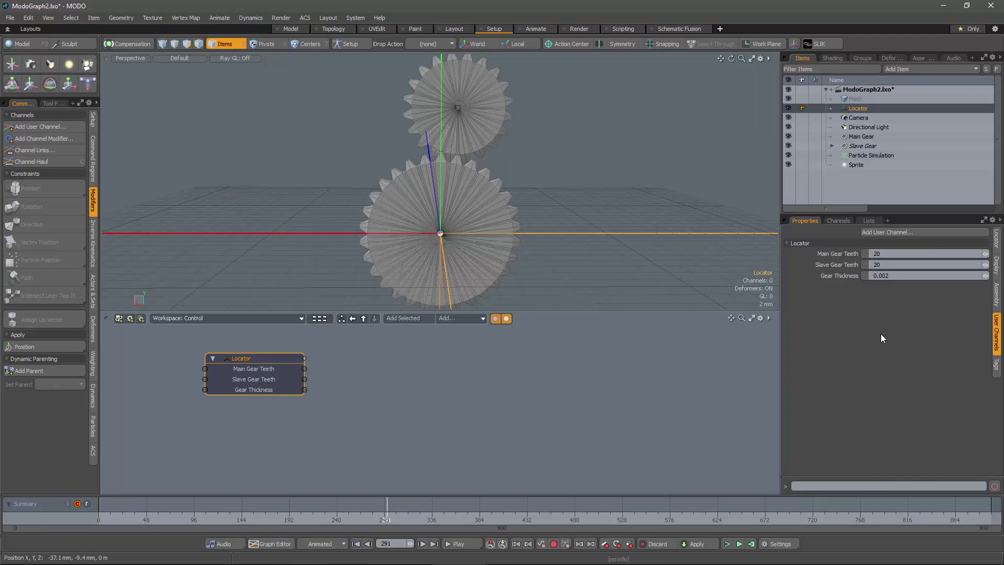
Step: Review the editable name, default and limit settings of the locator's Gear Thickness channel
right_click(831, 275)
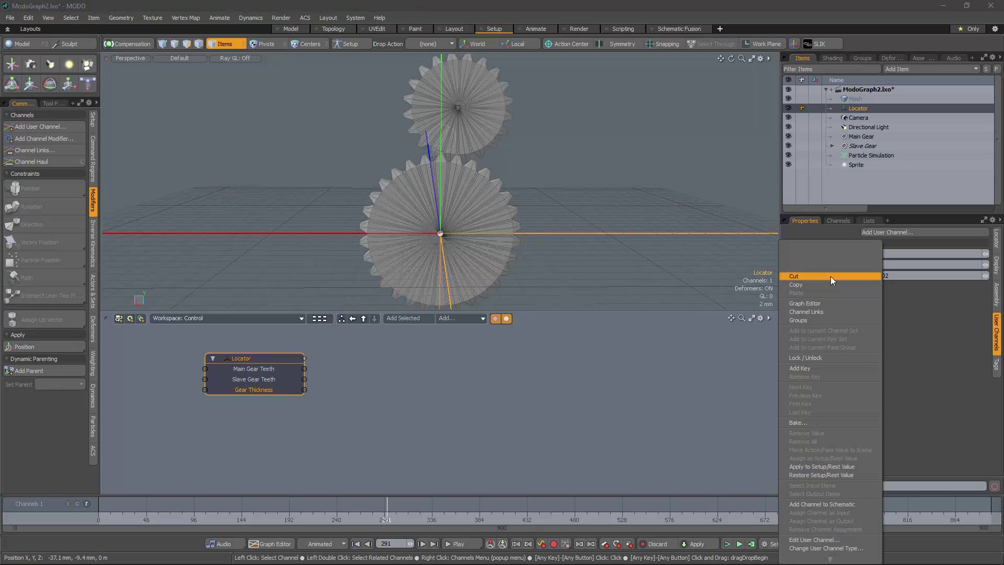
click(813, 539)
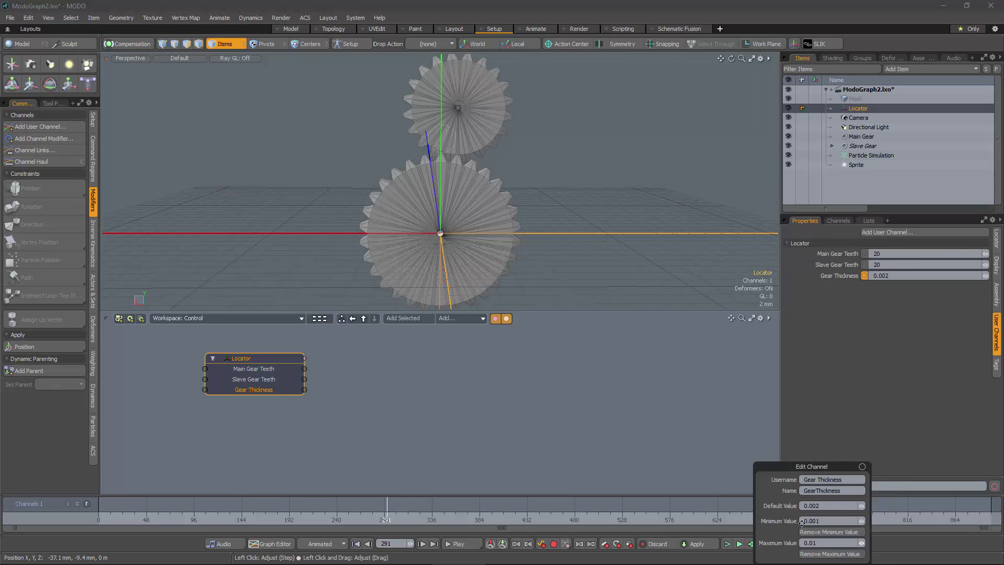
drag(782, 461, 646, 297)
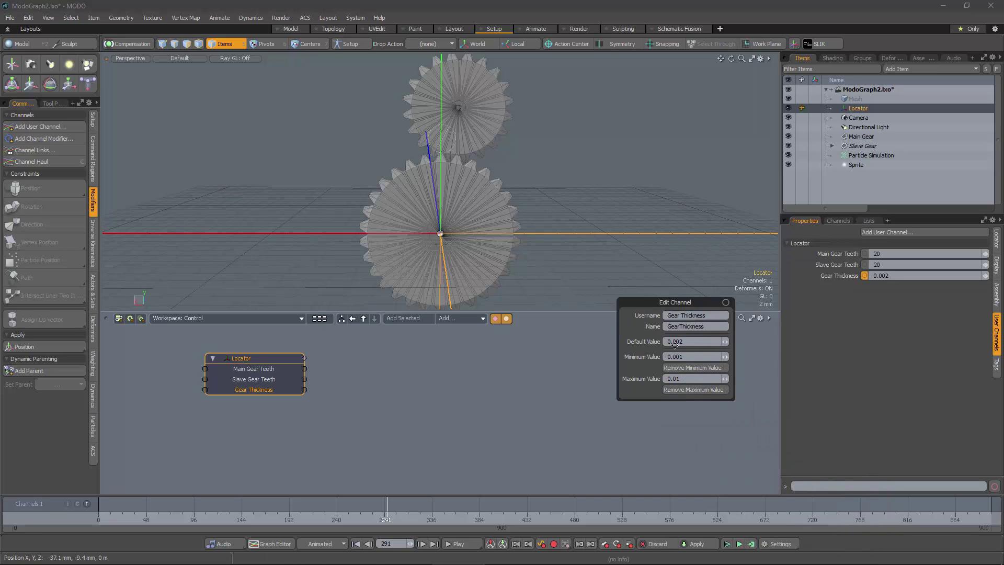
click(570, 361)
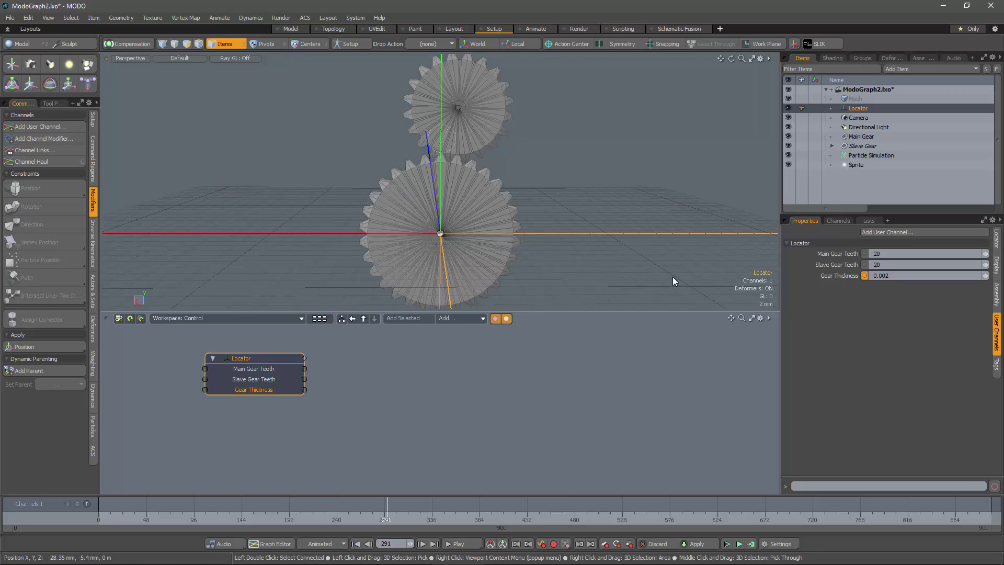
Step: Create a float user channel named Speed on the locator, with default 1.0, minimum 0.1 and maximum 5
click(896, 233)
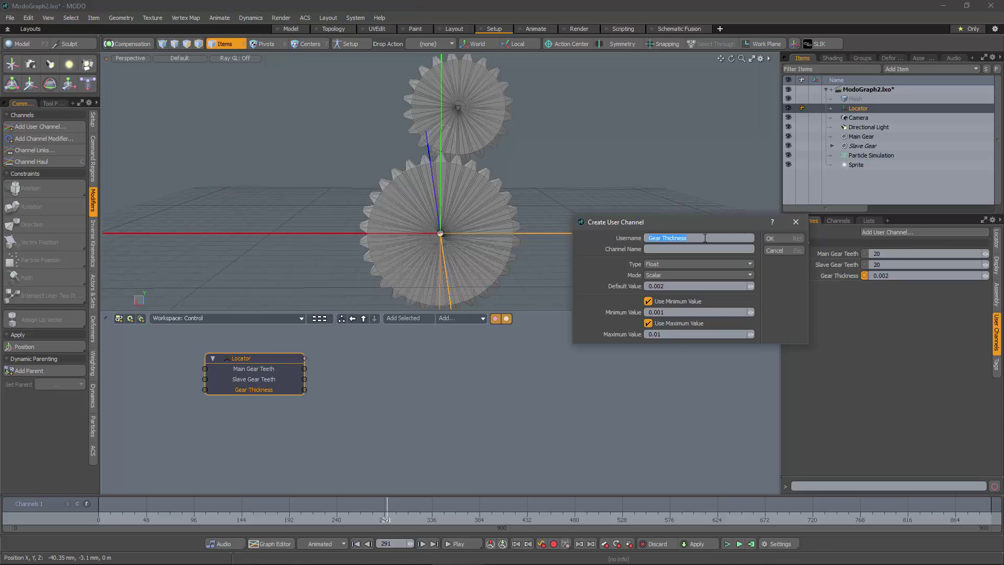
text(R)
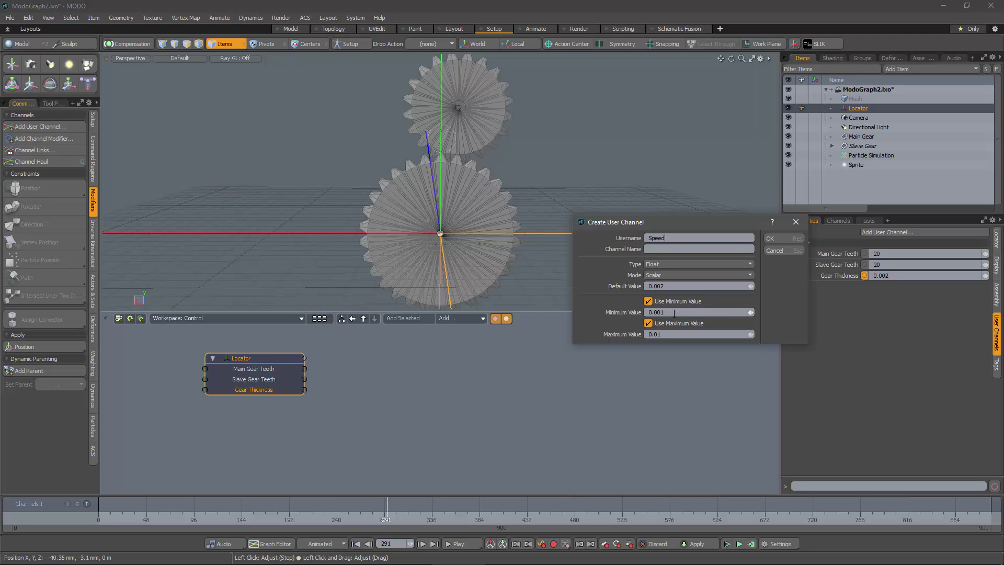
click(653, 286)
text(1)
click(680, 312)
text(0.)
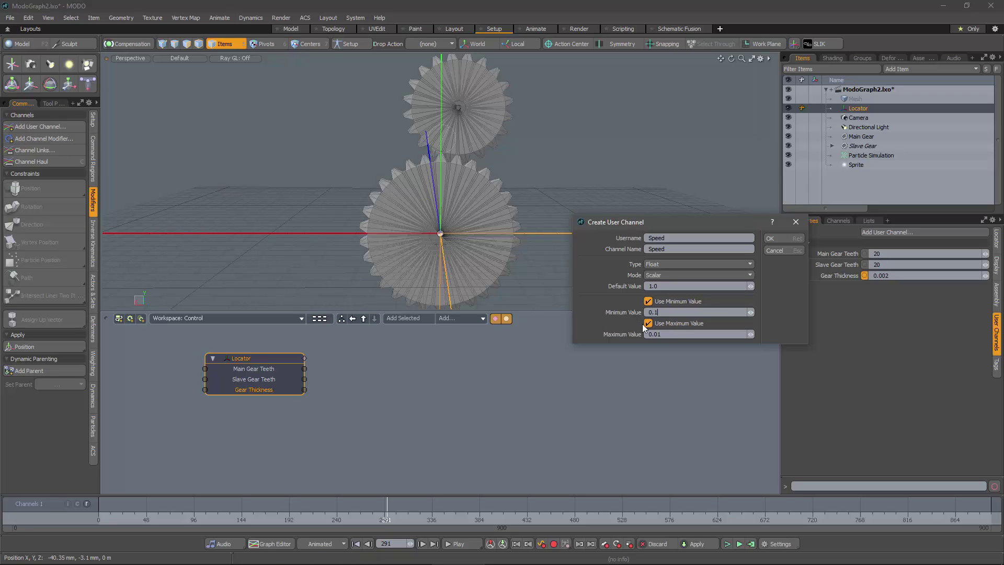
click(646, 334)
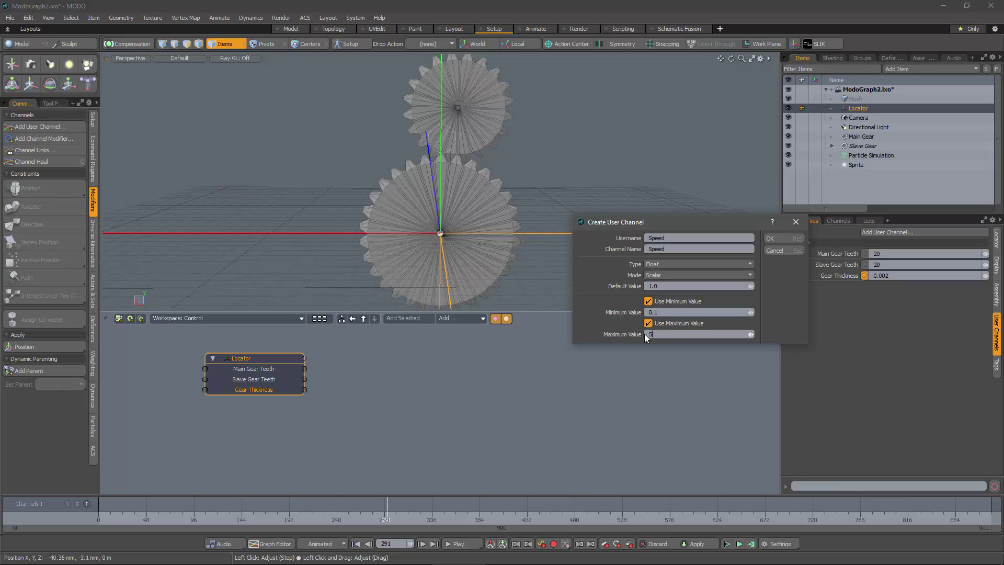
key(Return)
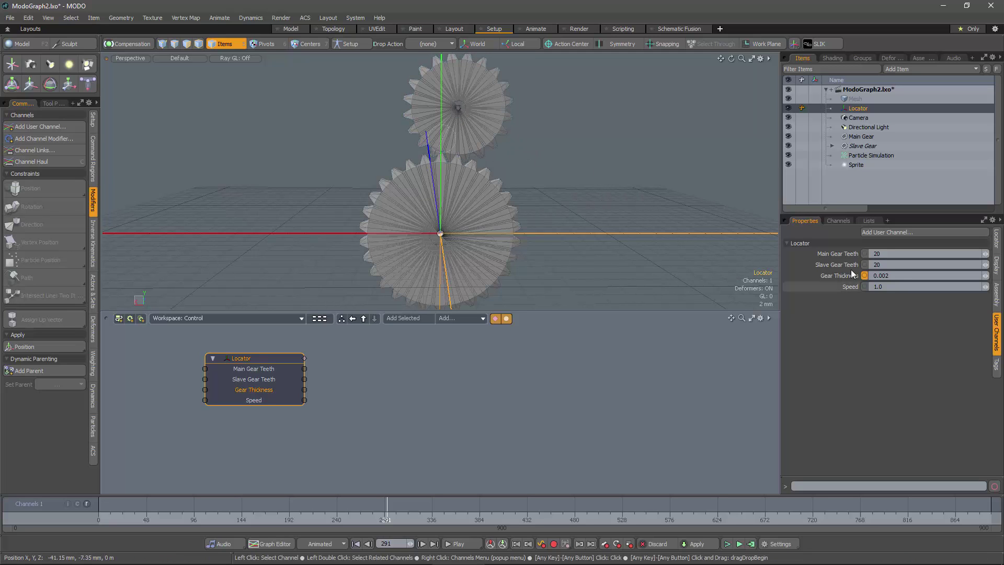
Step: Create a float user channel named Pen Offset on the locator with default 0.002 and its own minimum and maximum values
click(887, 233)
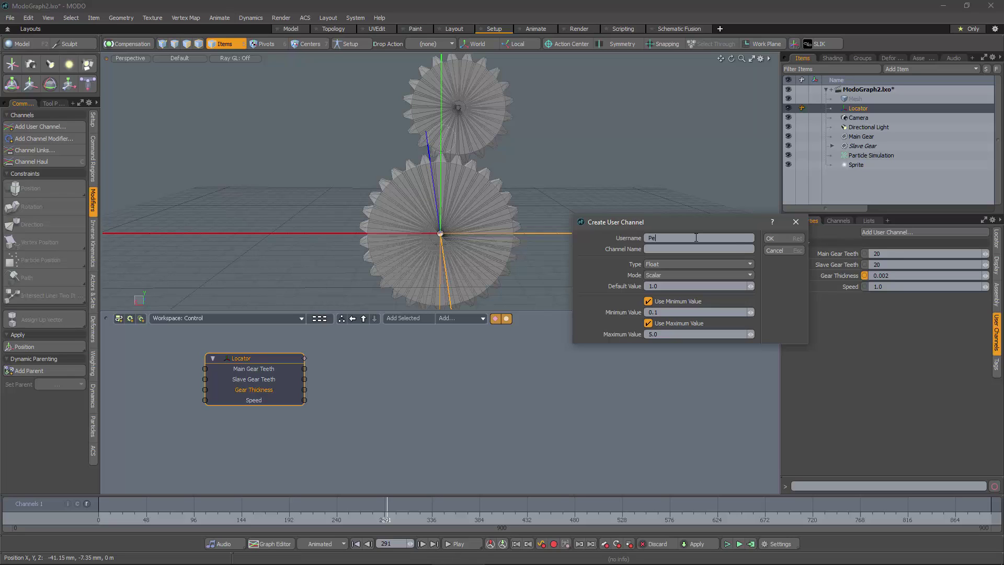
text(Pen Offset)
click(664, 285)
drag(664, 285, 648, 286)
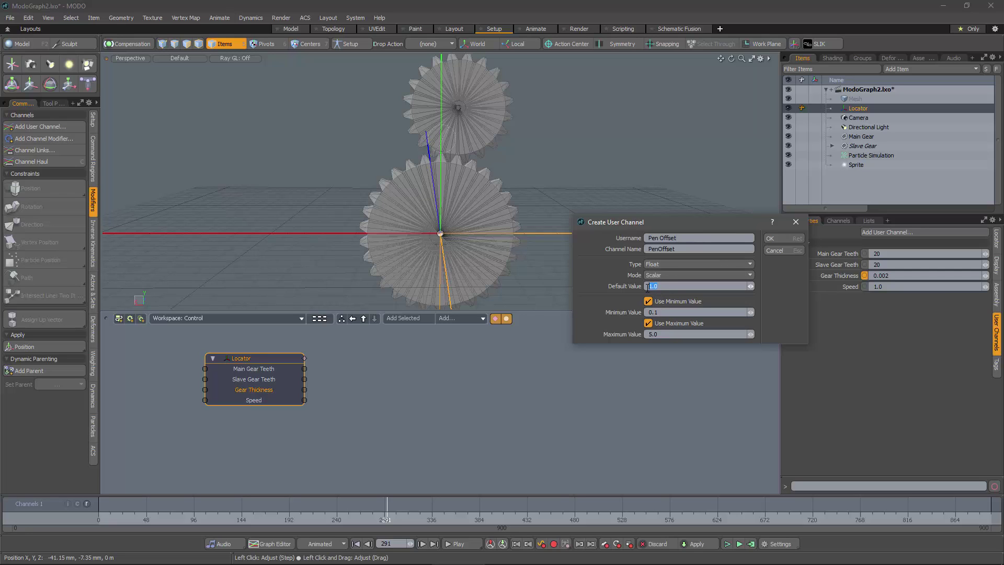
text(0.)
click(653, 311)
key(BackSpace)
drag(660, 334, 639, 333)
text(0.)
click(771, 239)
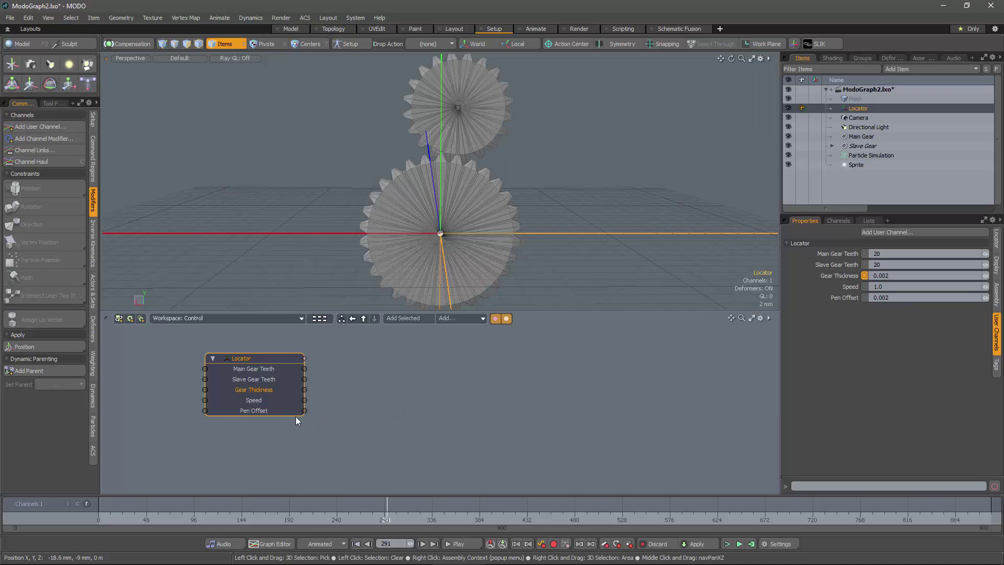
Step: Add the Main Gear's Teeth channel to the Control workspace and drive it from the locator's Main Gear Teeth channel
drag(270, 358, 257, 366)
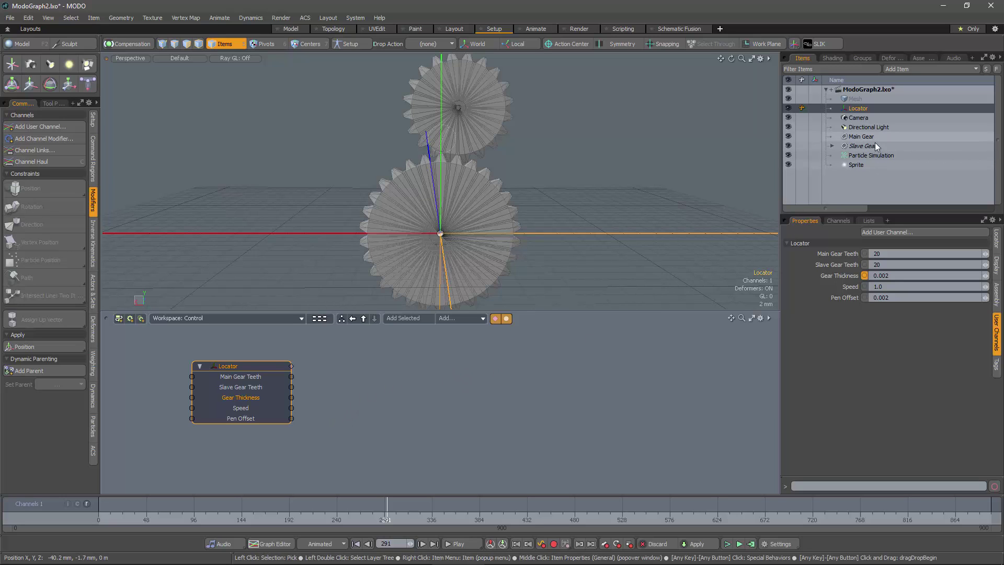
click(860, 137)
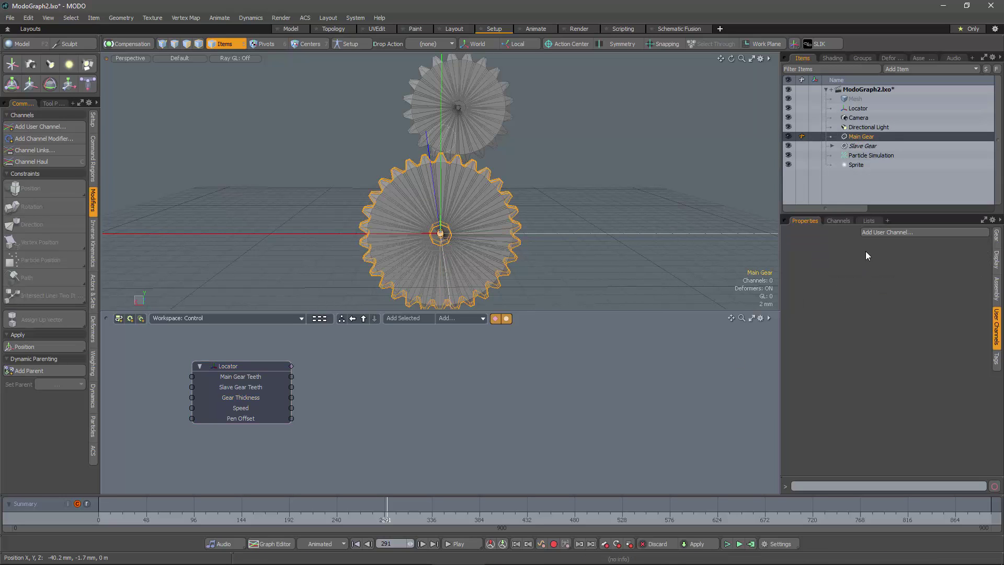
click(996, 235)
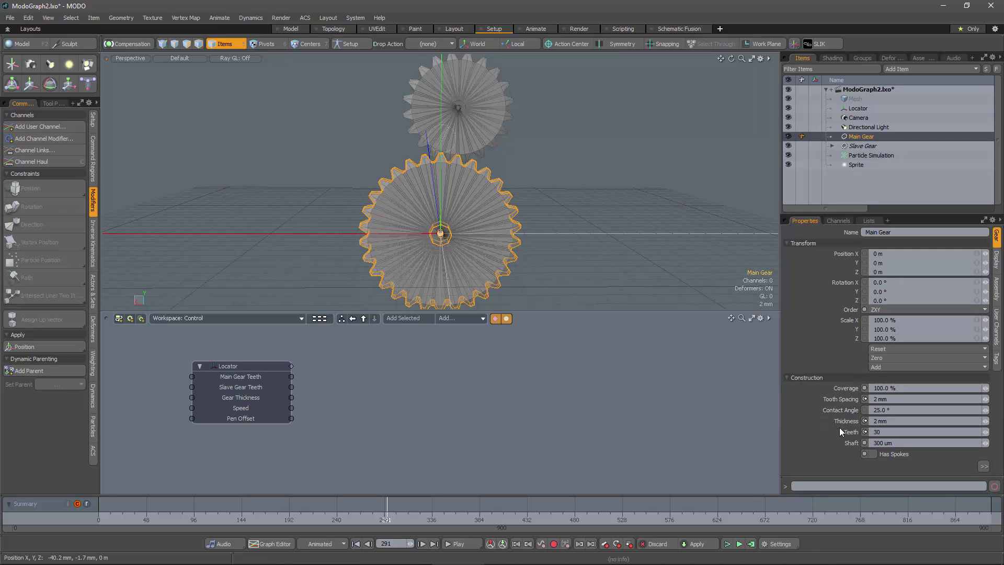
drag(827, 430, 403, 345)
drag(291, 377, 367, 353)
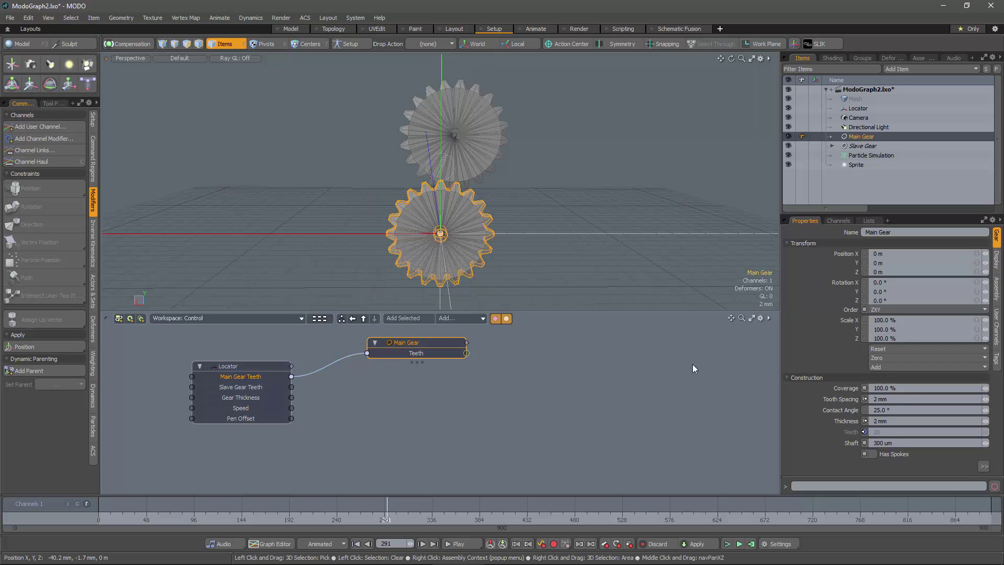
Step: Add the Slave Gear's Teeth channel to the Control workspace and drive it from the locator's Slave Gear Teeth channel
click(857, 146)
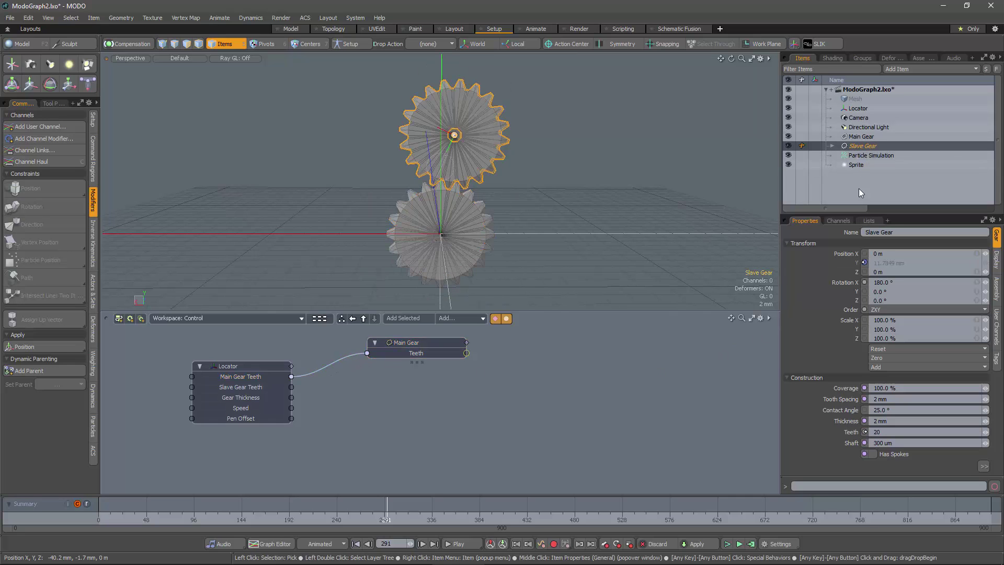
drag(850, 432, 410, 382)
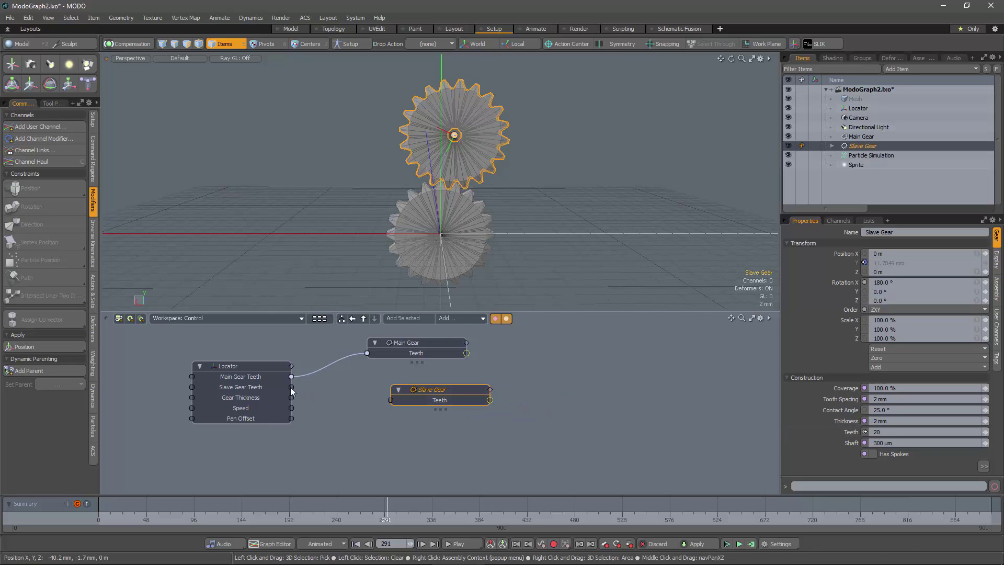
drag(291, 386, 390, 401)
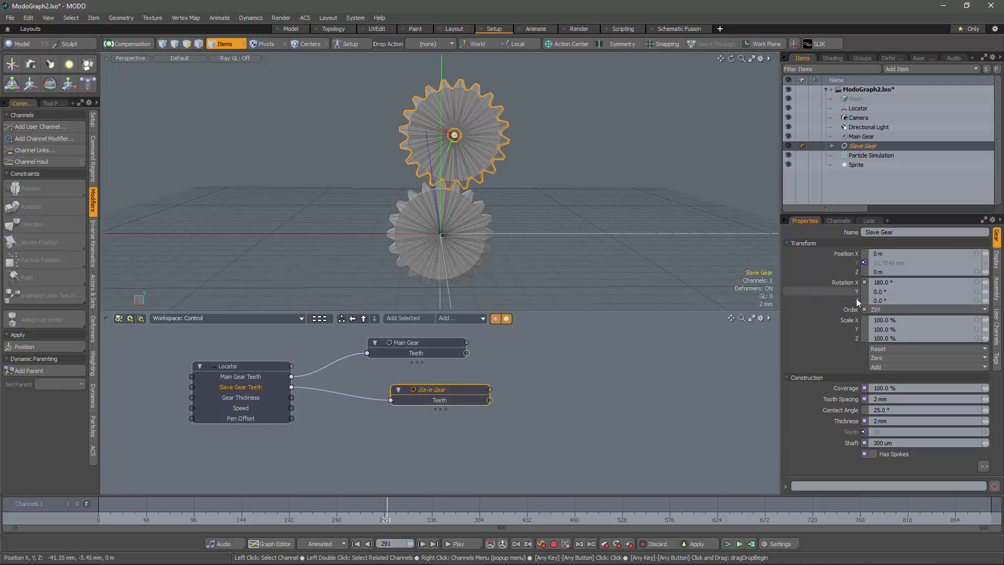
Step: Add both gears' Thickness channels to the Control workspace and drive them from the locator's Gear Thickness channel
drag(843, 425, 497, 382)
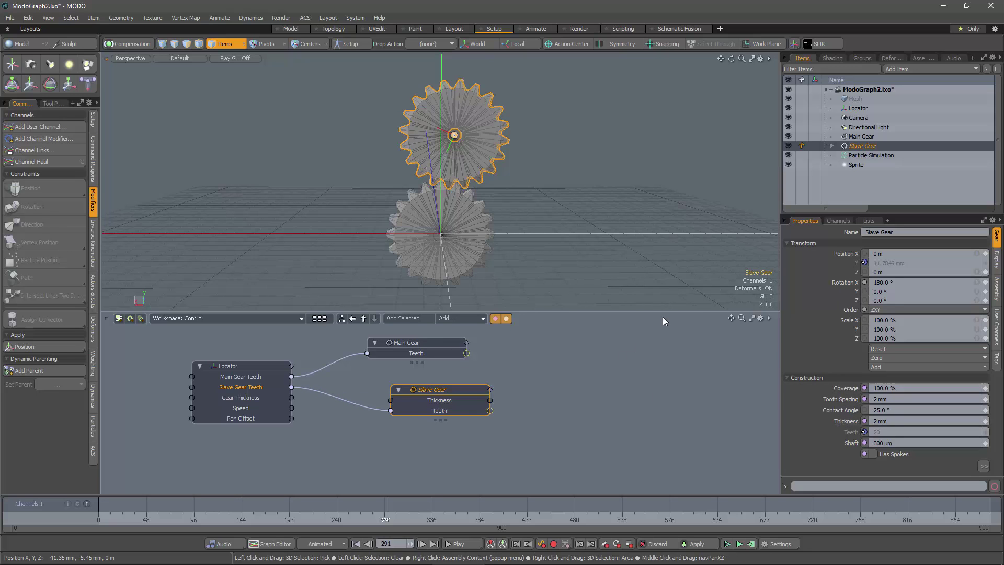
click(861, 136)
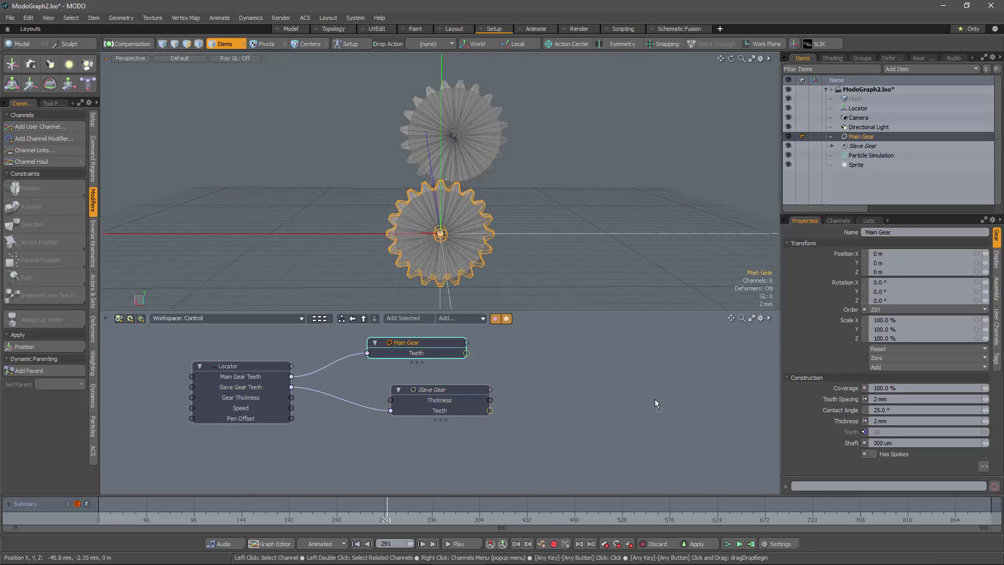
drag(678, 403, 335, 360)
drag(292, 398, 367, 353)
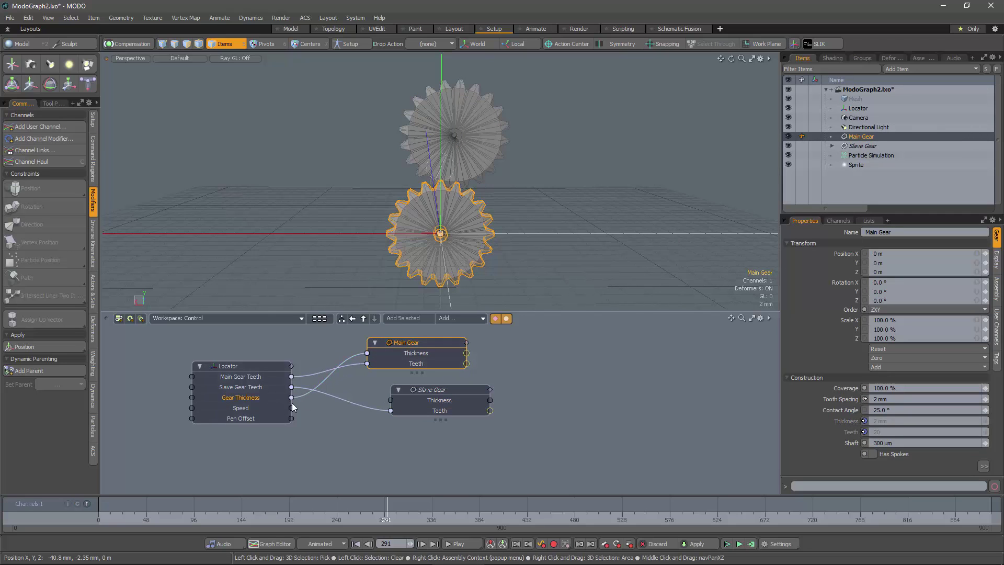
drag(292, 397, 390, 401)
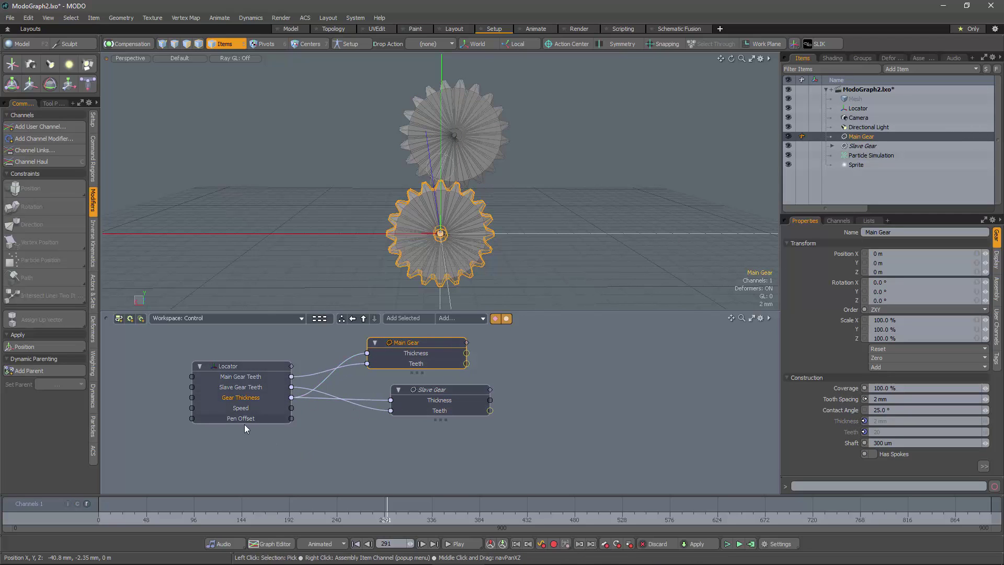
Step: Copy the multiply node fed by the Time Frame channel from the Slave Rotation workspace into the Control workspace
click(298, 318)
mouse_move(302, 320)
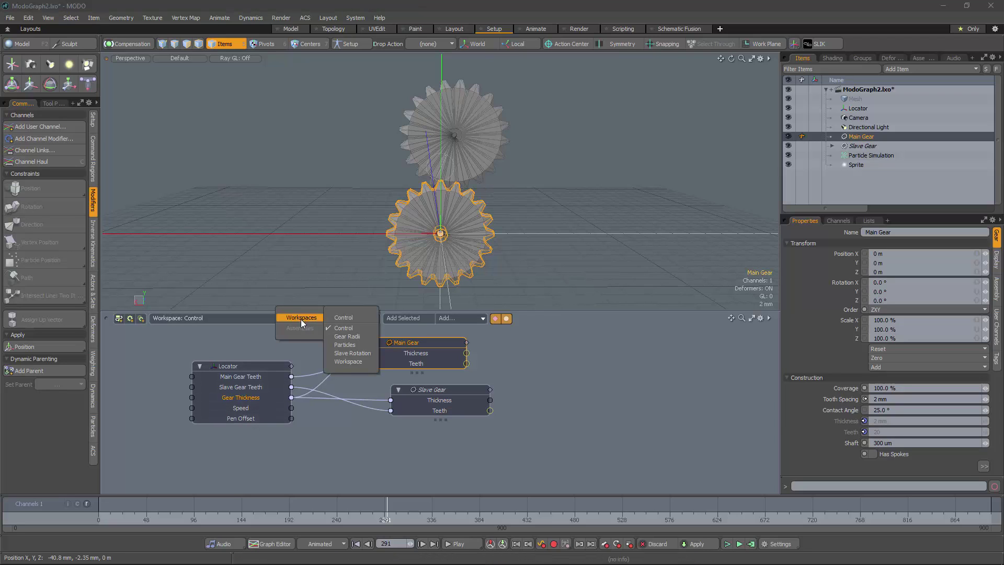
click(350, 354)
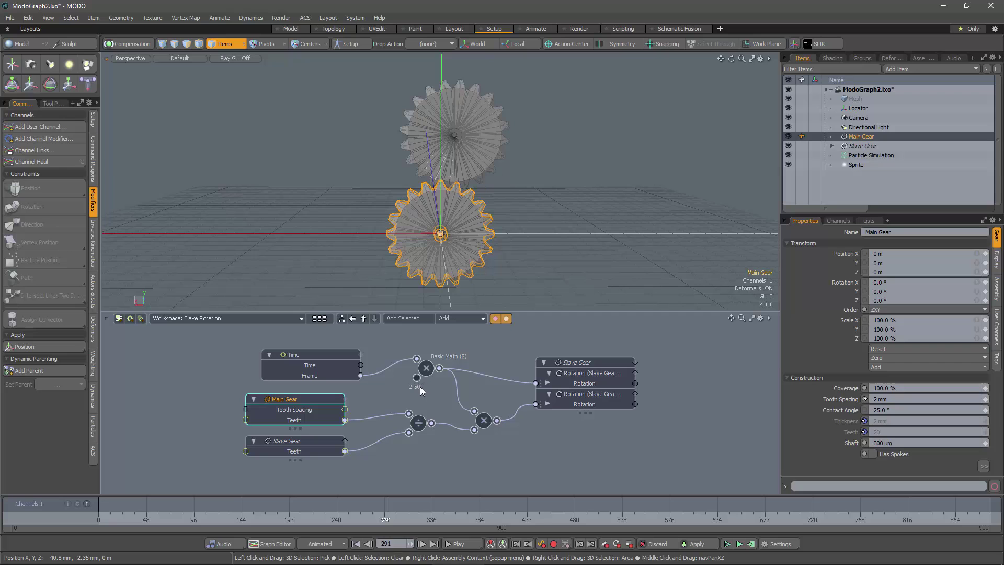
click(426, 369)
right_click(426, 369)
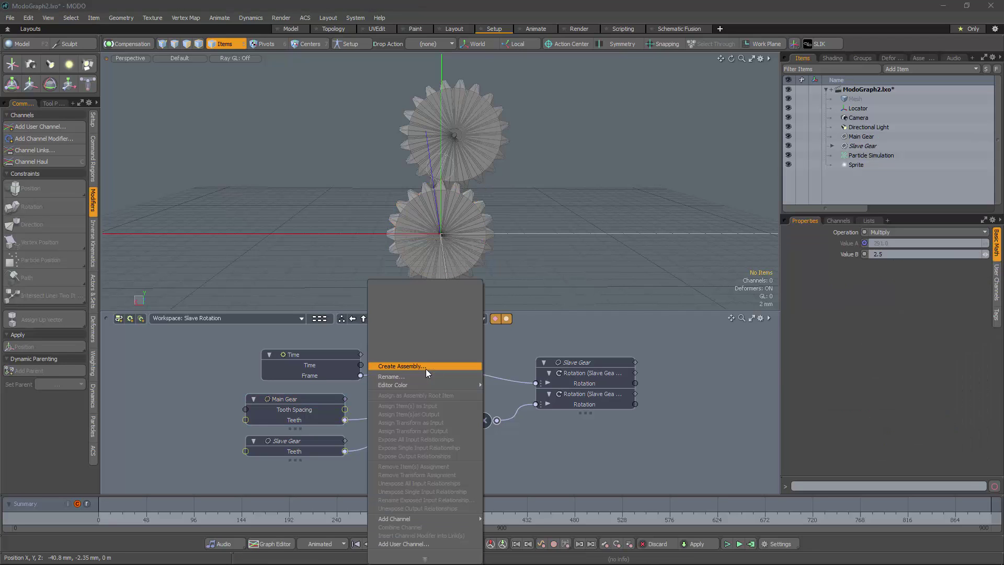
mouse_move(426, 557)
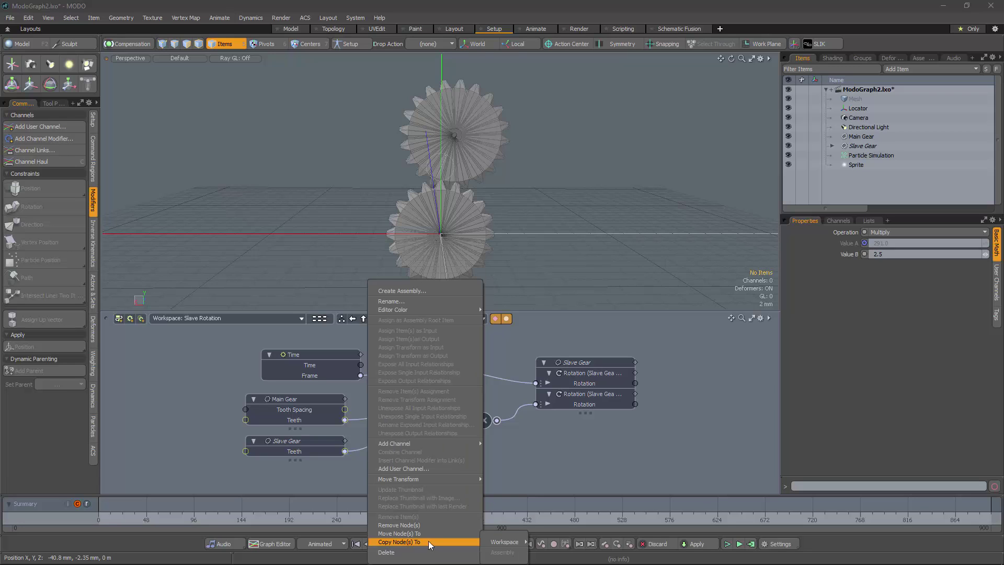
mouse_move(503, 541)
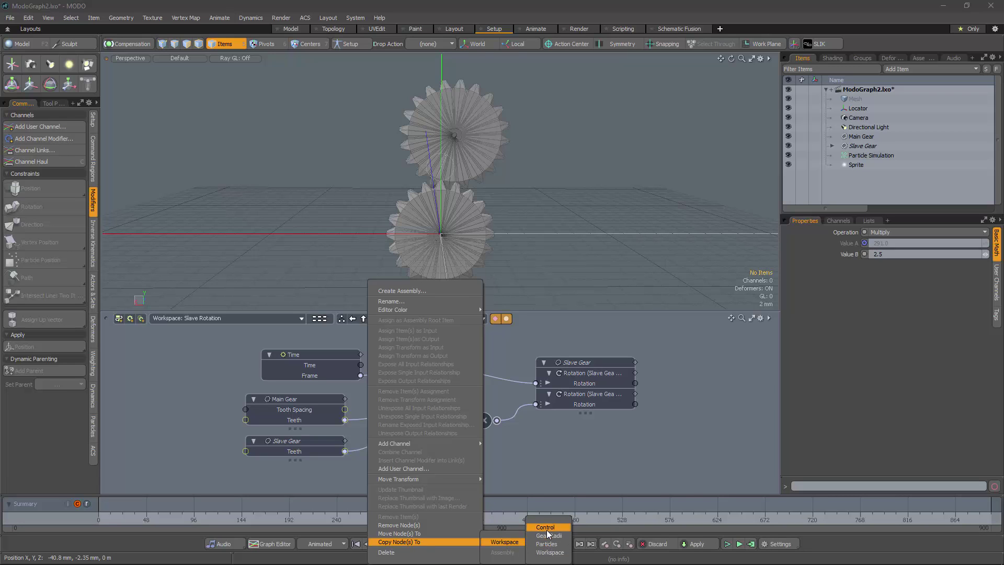
click(545, 543)
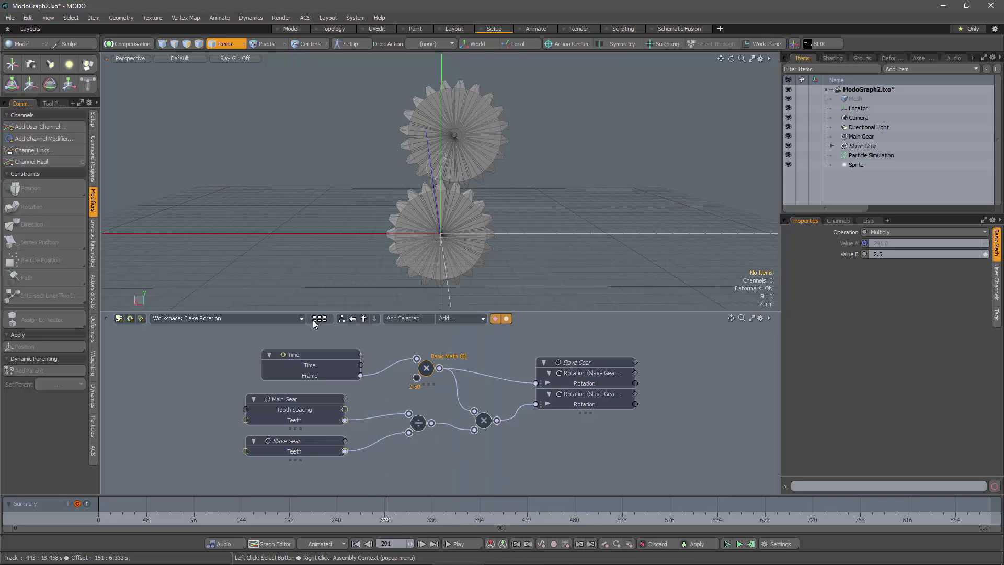
Step: In the Control workspace, drive the multiply node's Value B from the locator's Speed channel and scrub the timeline to frame 333
click(300, 318)
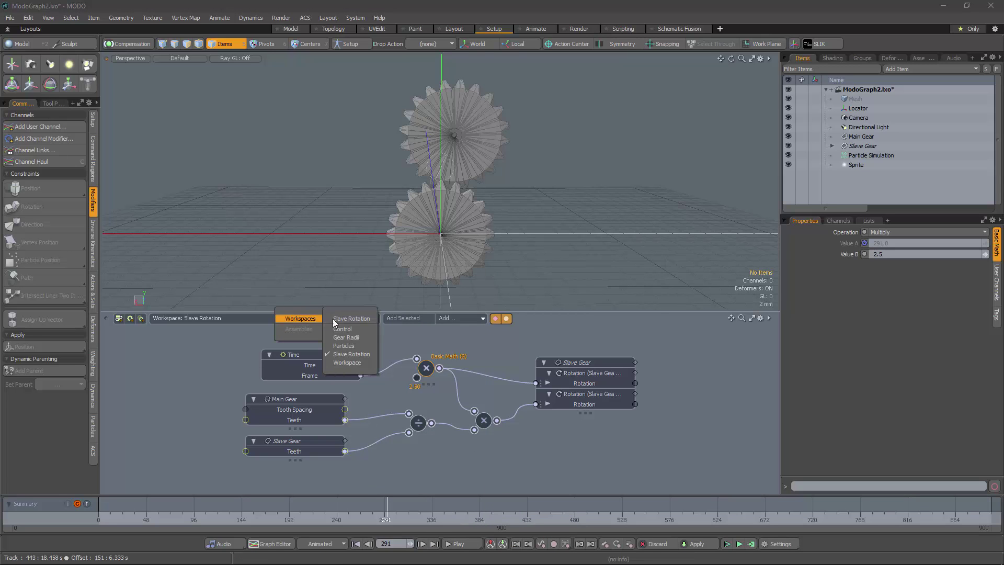
click(347, 327)
drag(401, 361, 369, 445)
drag(291, 407, 366, 449)
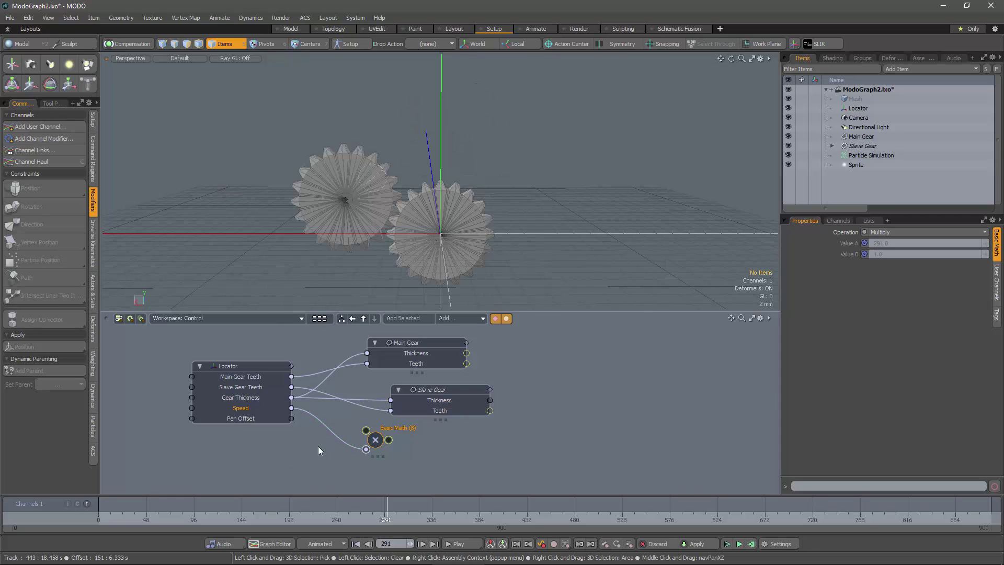
drag(387, 517, 428, 517)
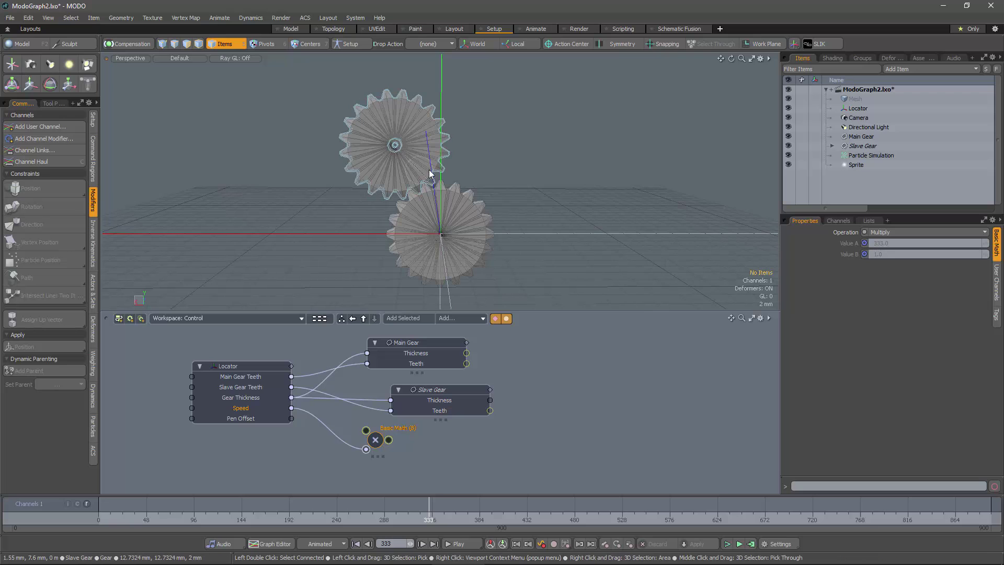
Step: Add the Radial Emitter's Position Y channel to the Control workspace and drive it from the locator's Pen Offset channel
click(832, 146)
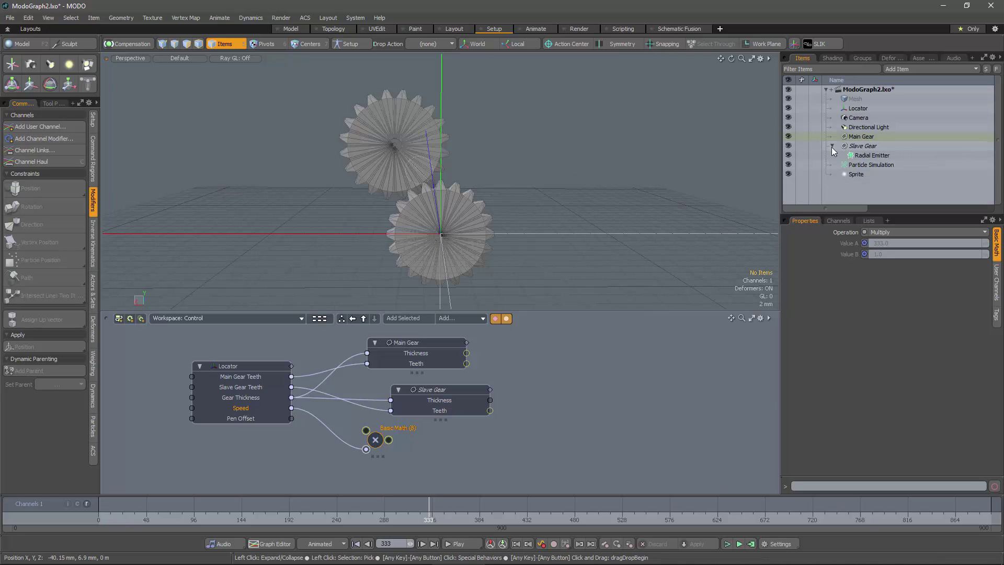
click(868, 156)
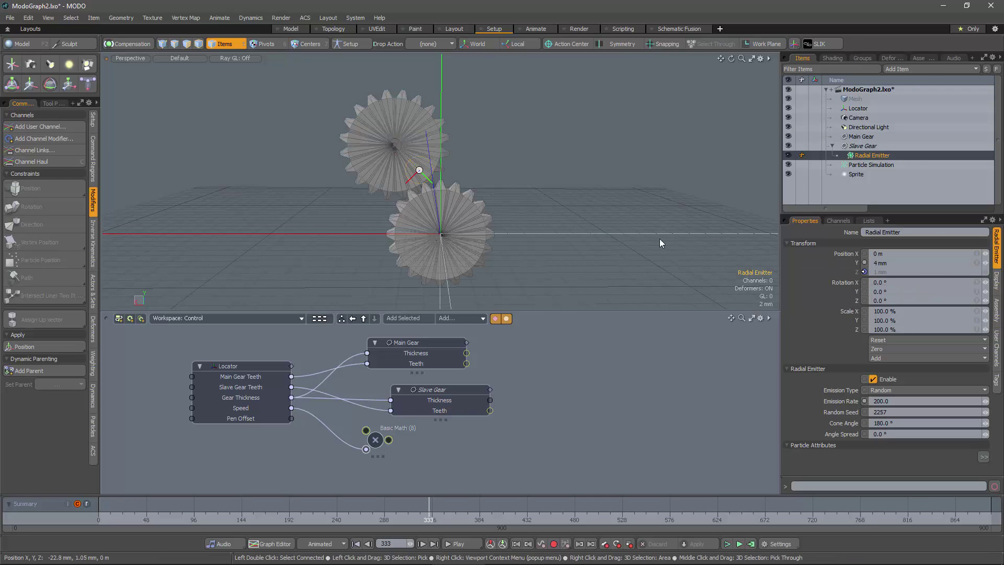
drag(848, 264, 586, 394)
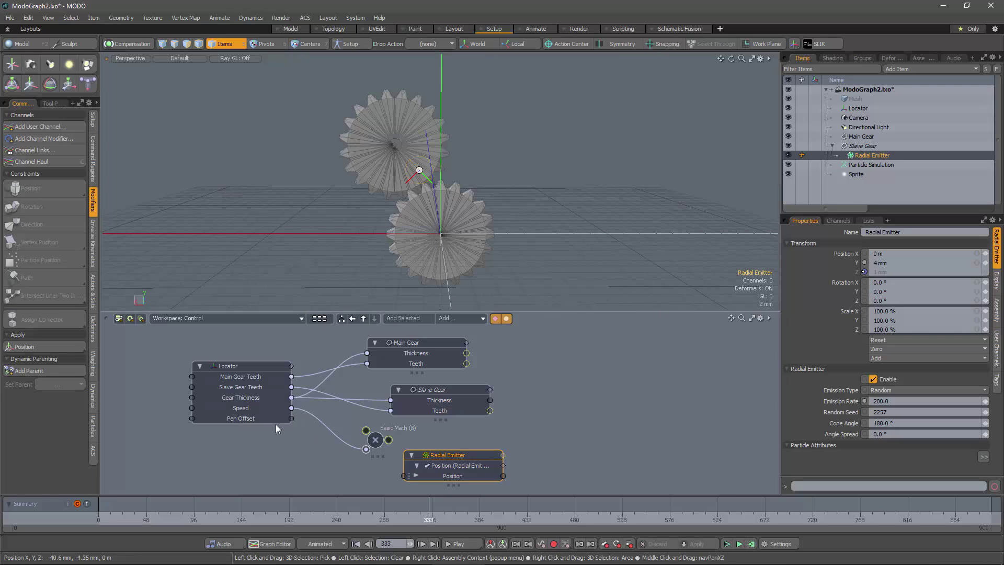
drag(293, 419, 402, 477)
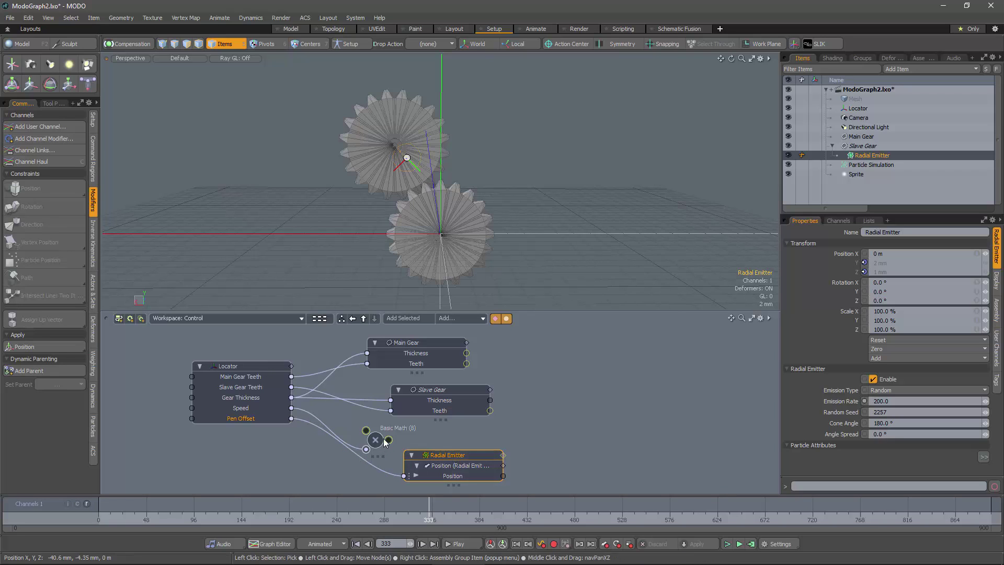
drag(381, 445, 388, 441)
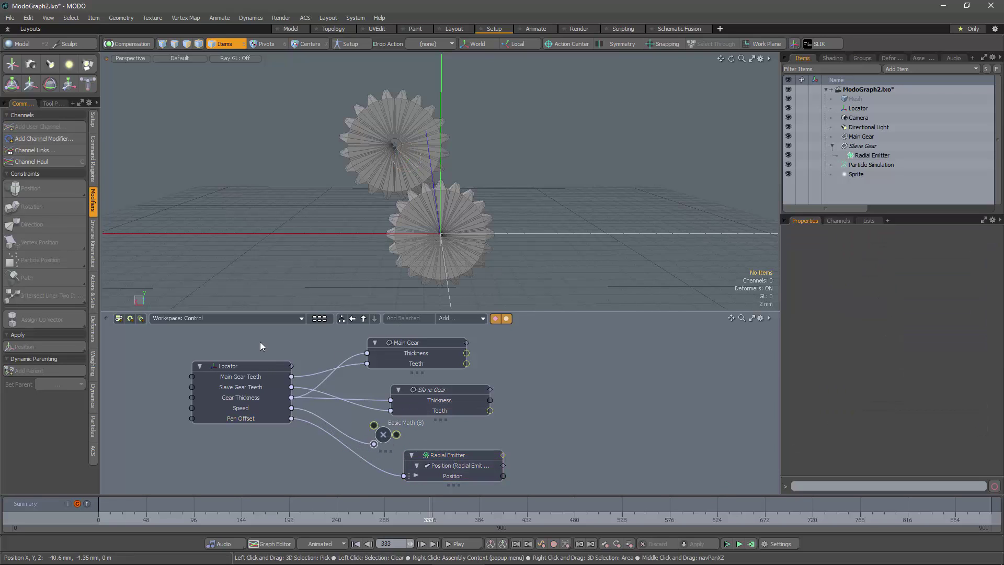
Step: Channel-haul the locator to Main Gear Teeth 25, Pen Offset 0.0035, Slave Gear Teeth 28, Gear Thickness 0.0032 and Speed 1.3, and scrub to frame 274
click(243, 378)
shift+click(245, 418)
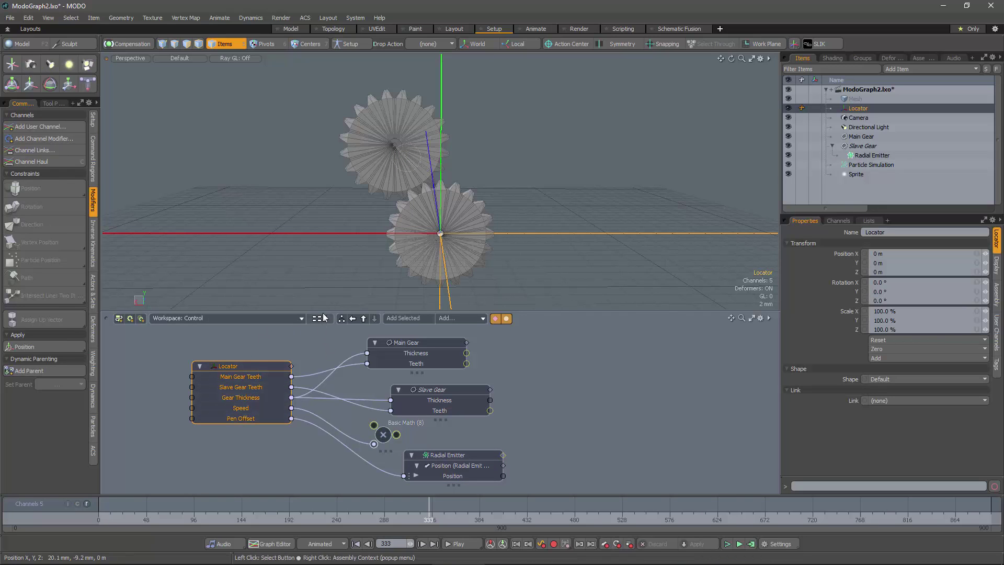
key(c)
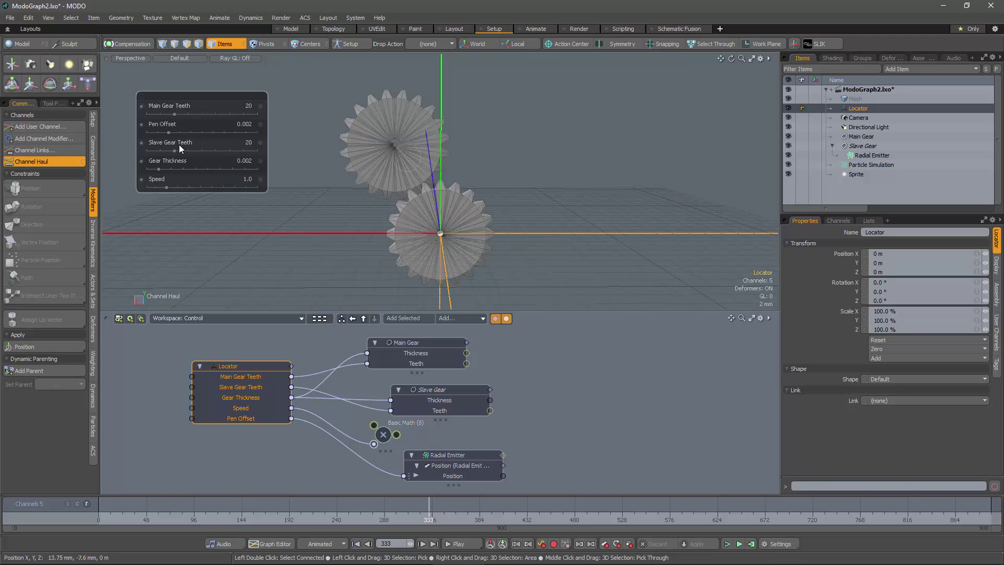
drag(174, 114, 173, 188)
drag(429, 521, 370, 521)
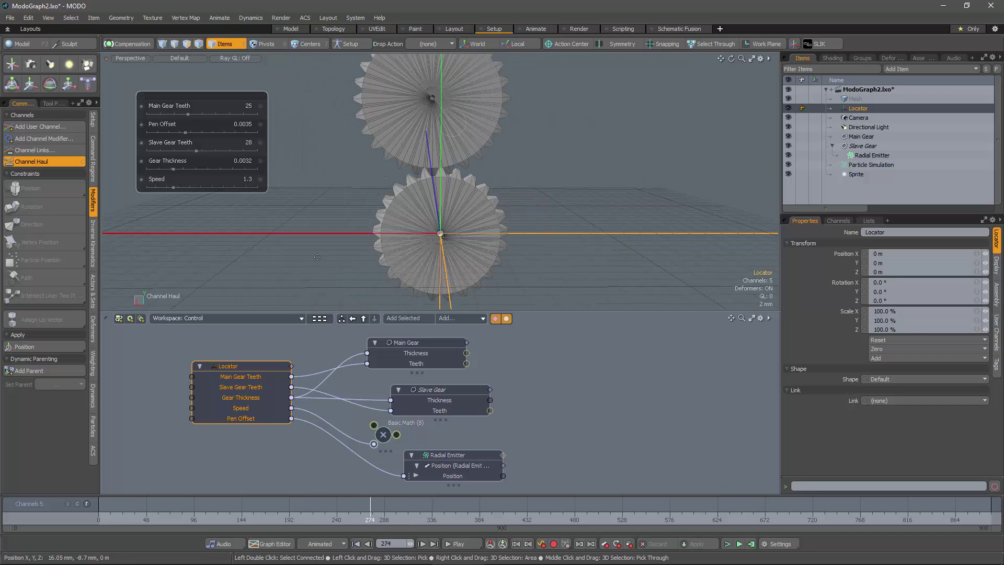
alt+shift+drag(347, 256, 356, 277)
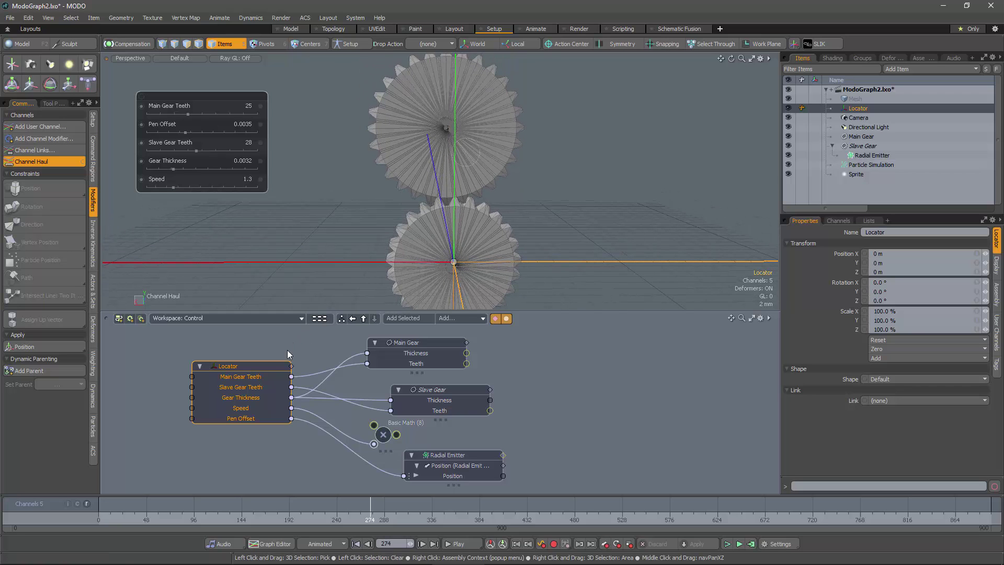
click(255, 348)
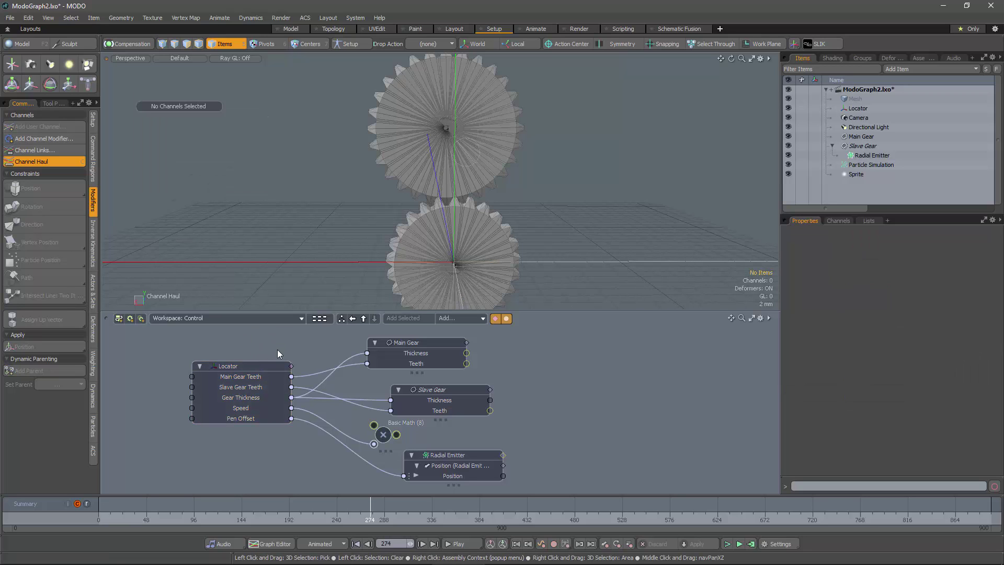
Step: Give the locator a custom solid box shape with a size of 5 mm on all three axes
click(252, 365)
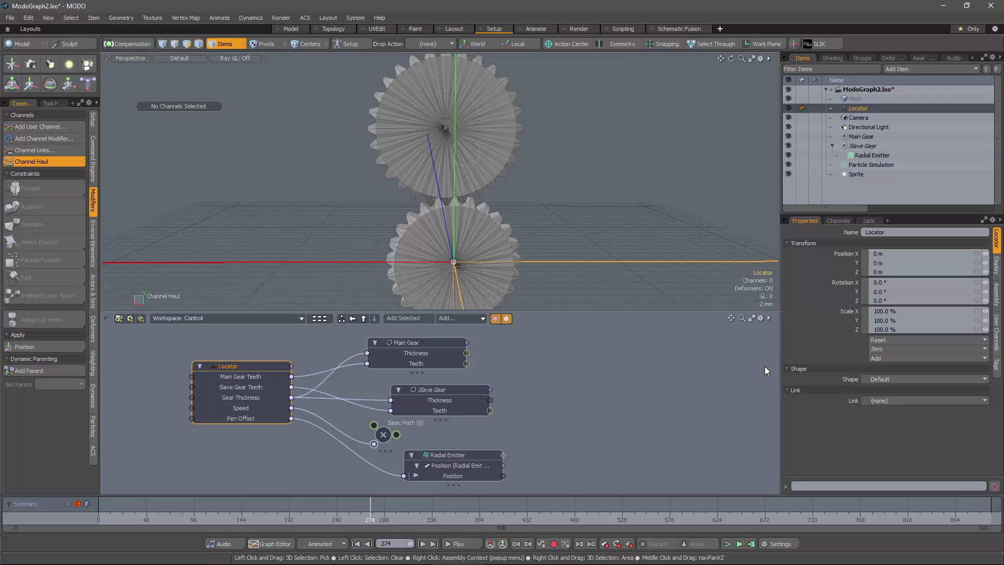
click(901, 380)
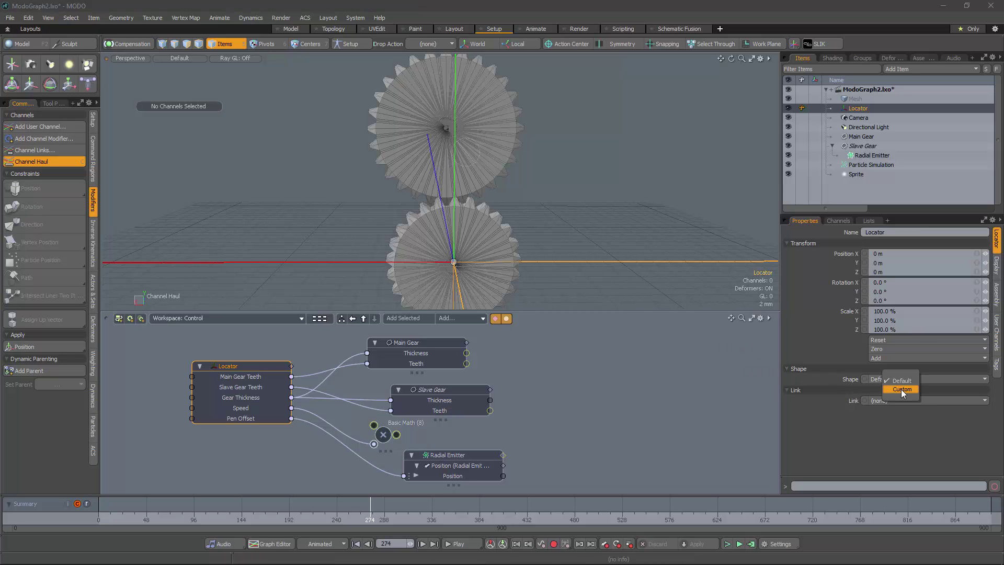
click(901, 390)
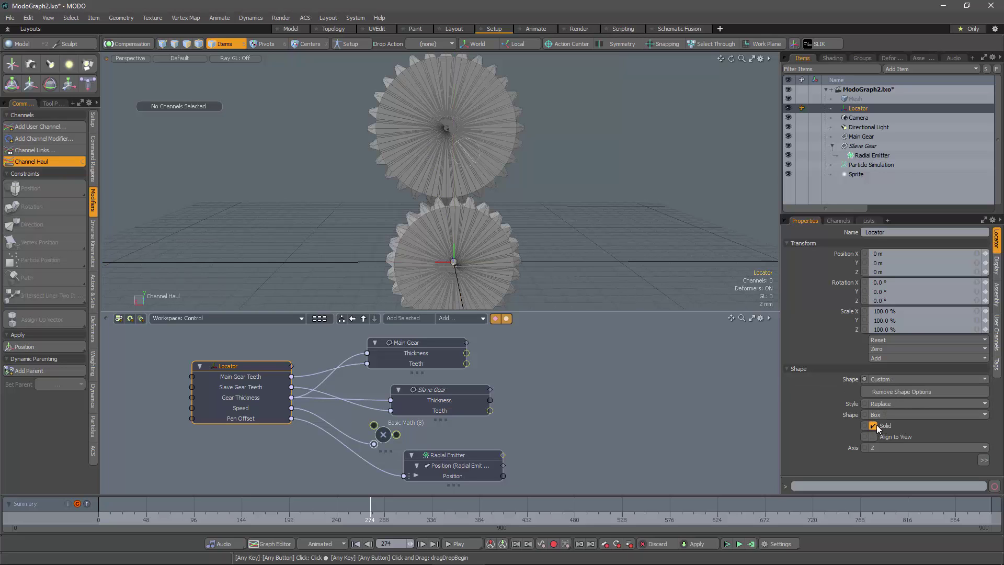
click(788, 244)
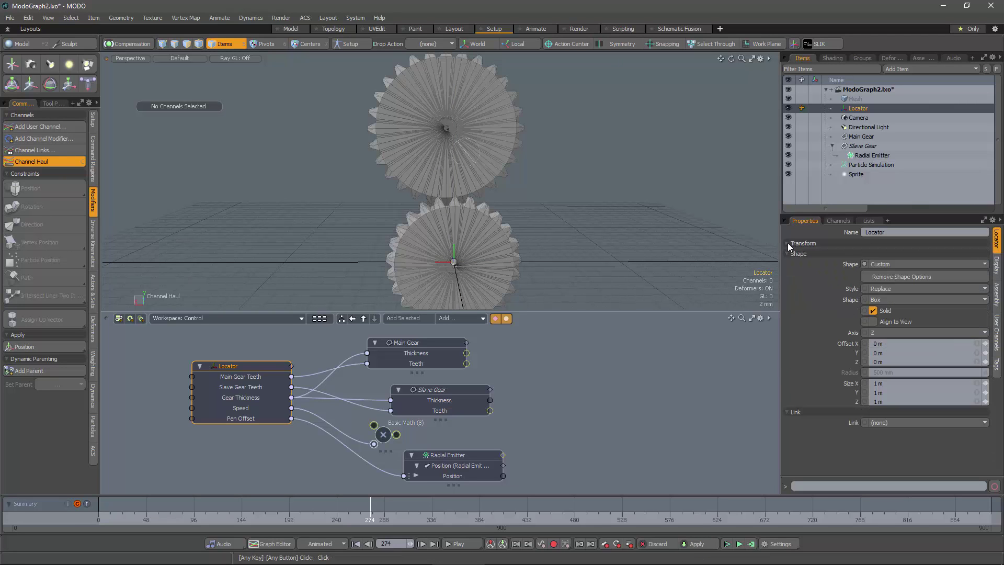
click(976, 392)
text(0.)
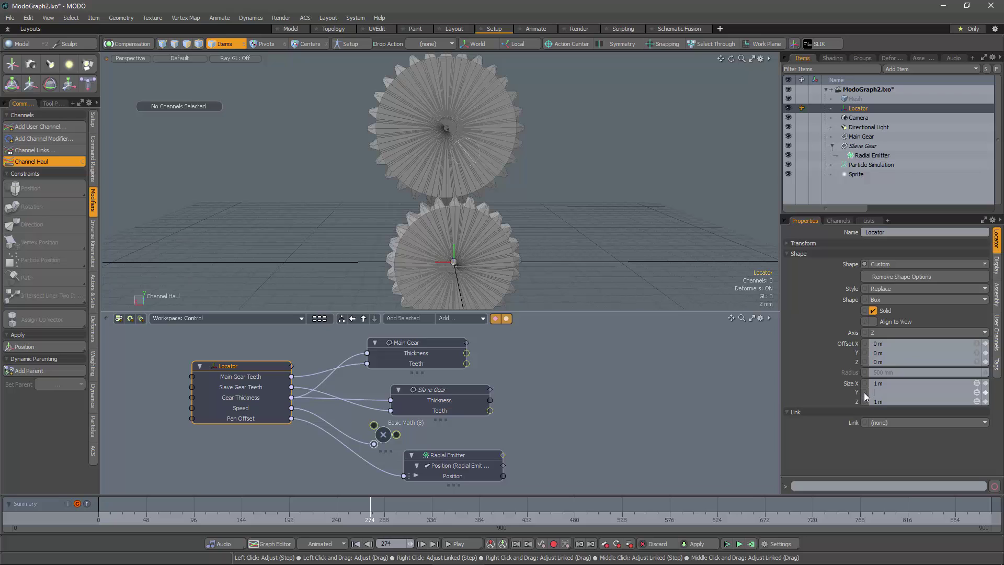
text(mm)
key(Return)
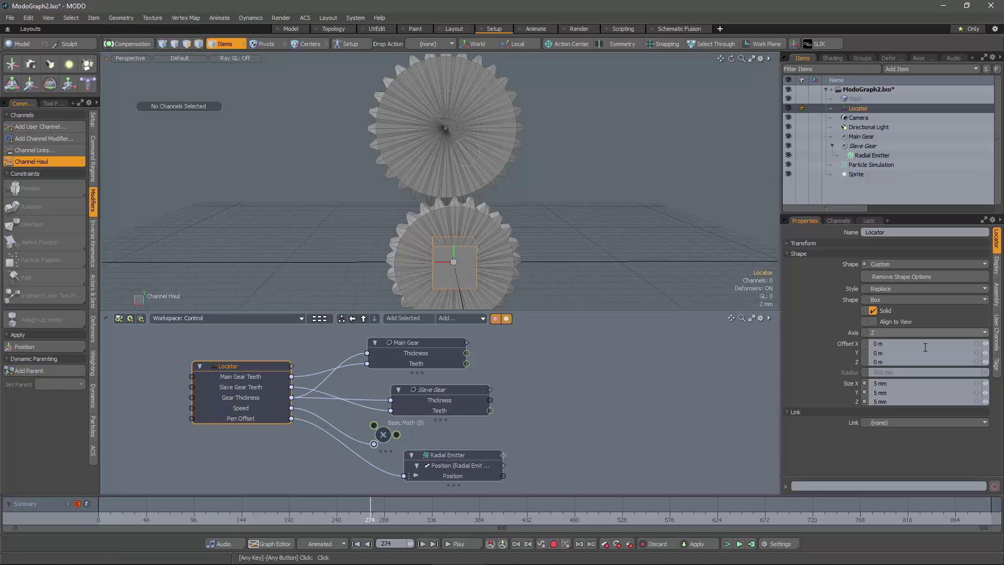
Step: Offset the locator's box shape to about 17.8 mm in X and -100 um in Y, beside the gears
click(984, 353)
mouse_move(985, 344)
mouse_down()
mouse_move(974, 345)
mouse_move(1001, 345)
mouse_up()
alt+drag(610, 268, 631, 248)
Step: Assign the item.channelHaul command to the locator so that selecting it starts the Channel Haul tool
click(997, 296)
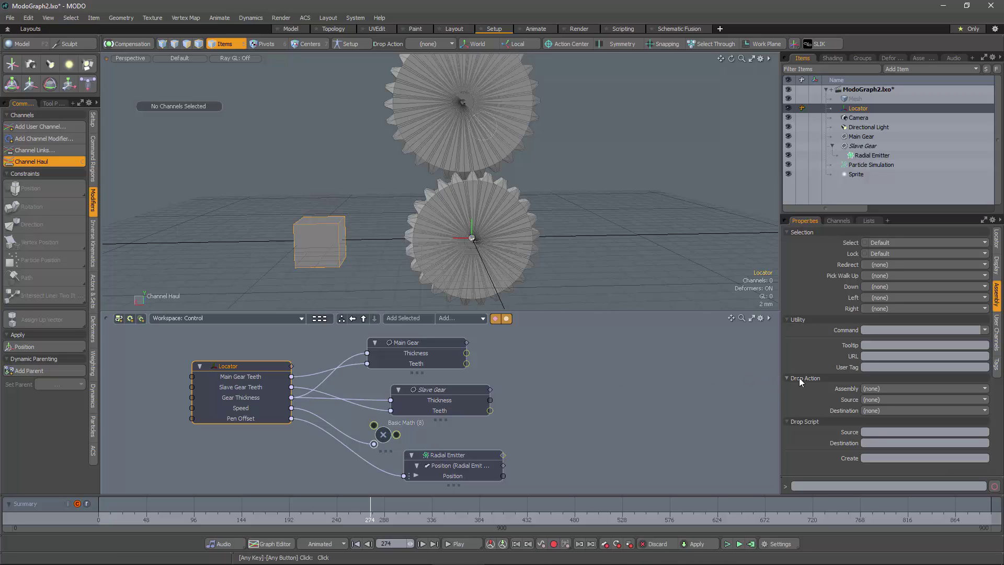
click(984, 330)
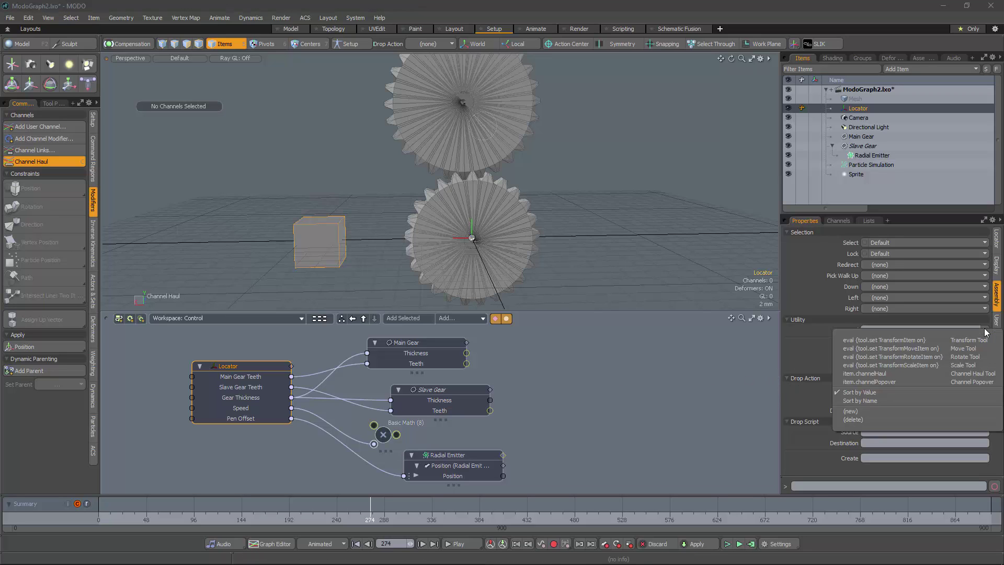
click(883, 374)
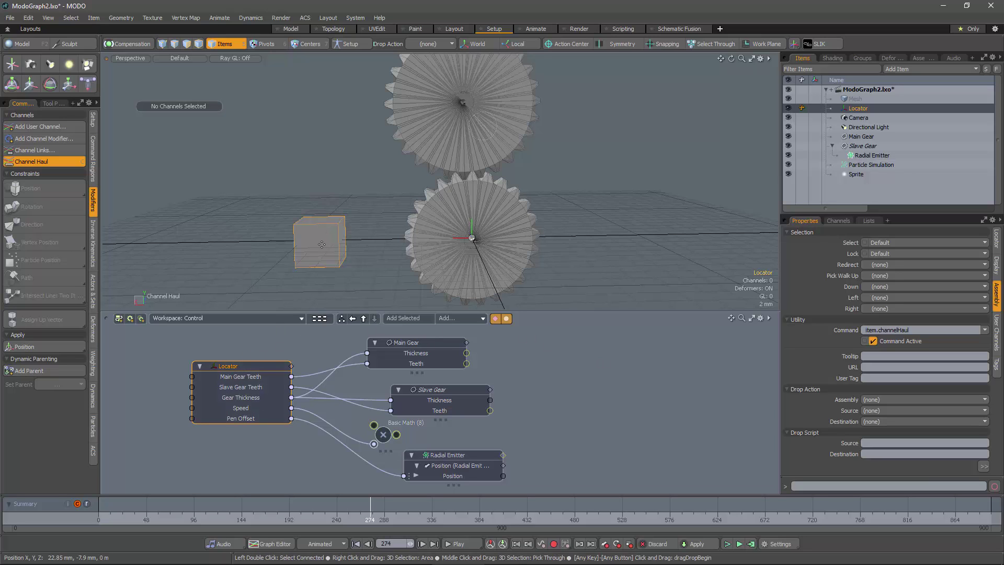
Step: Reselect the locator box and use Channel Haul to set Main Gear Teeth to 26 and Slave Gear Teeth to 31
key(Escape)
key(Escape)
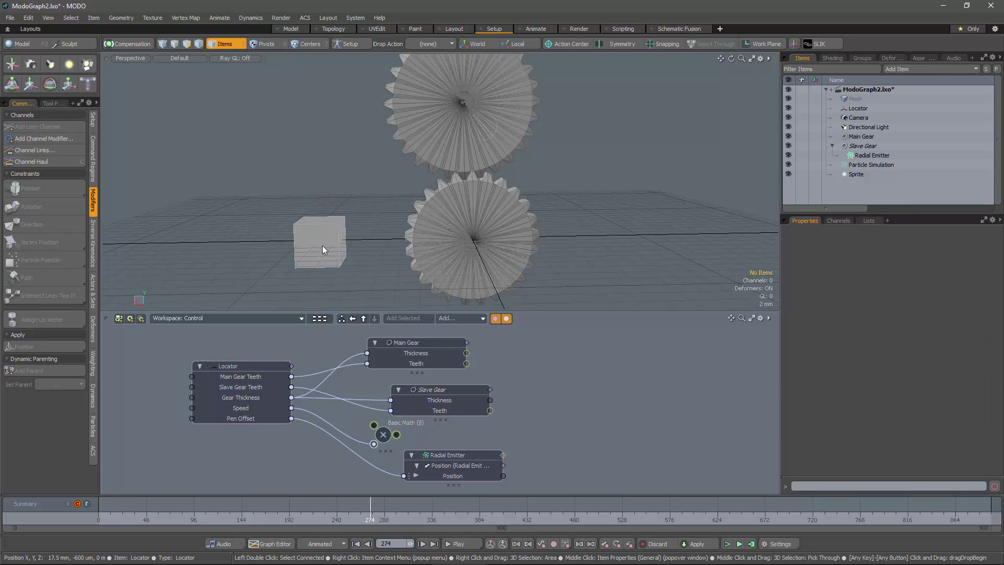
click(321, 244)
key(c)
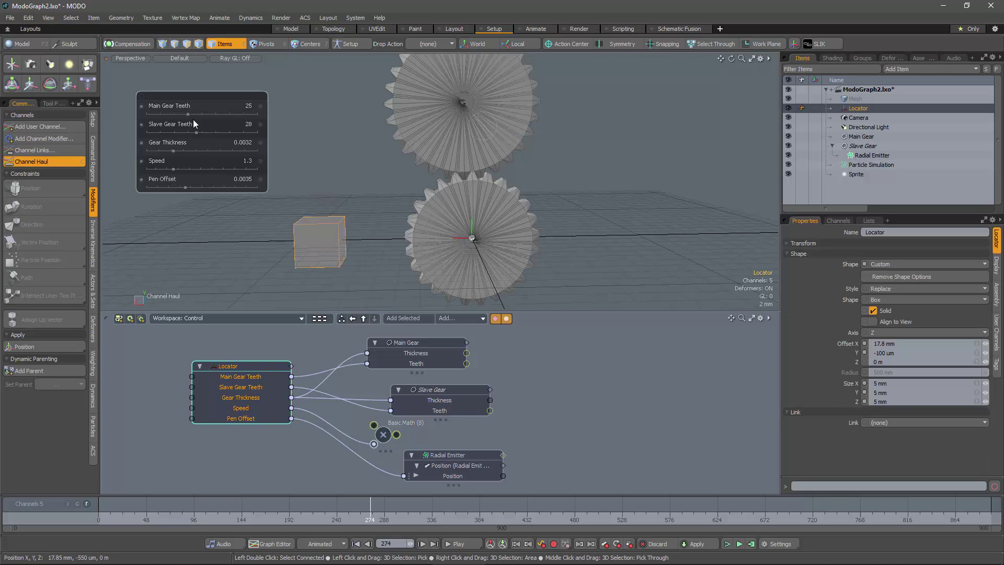
drag(187, 114, 190, 113)
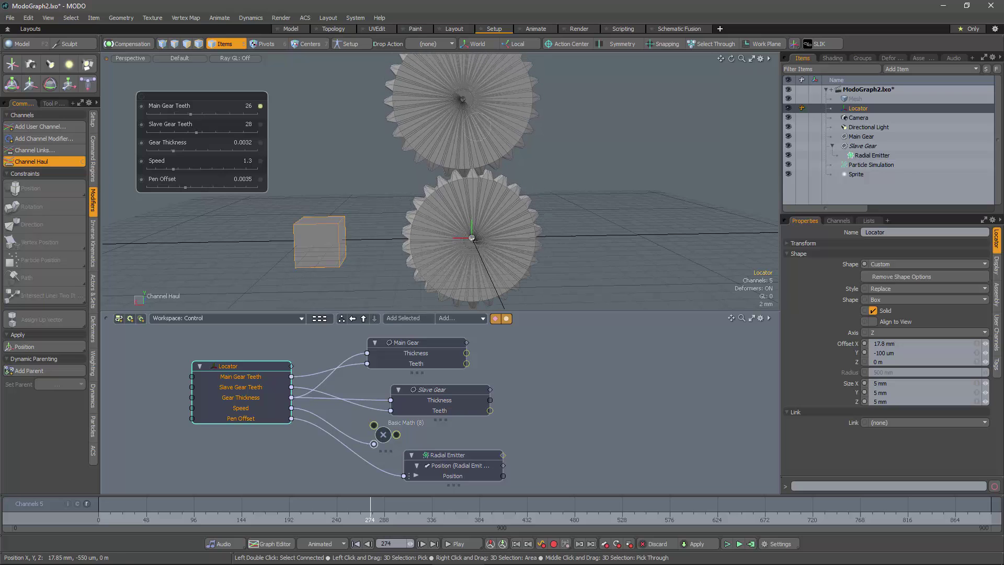
click(198, 133)
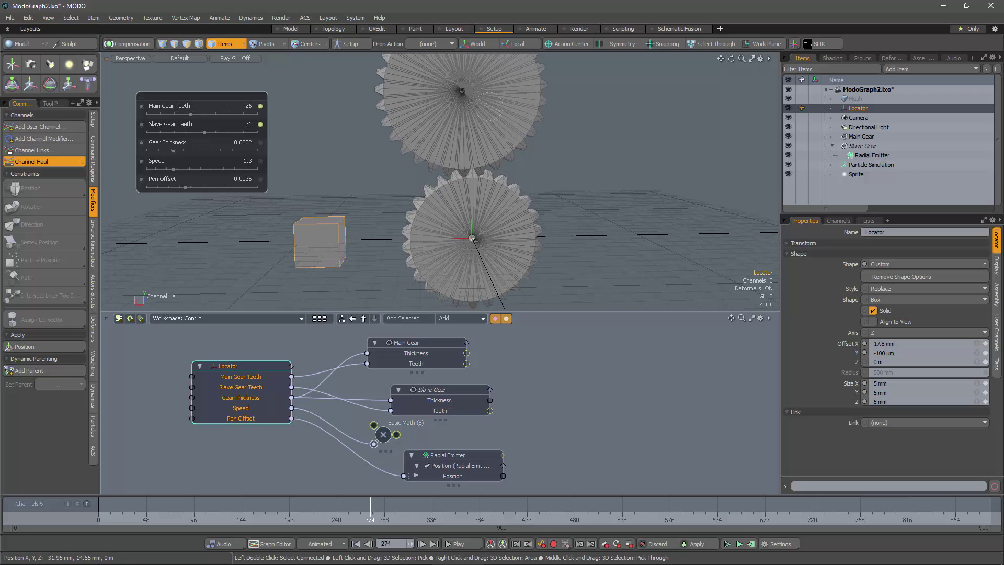